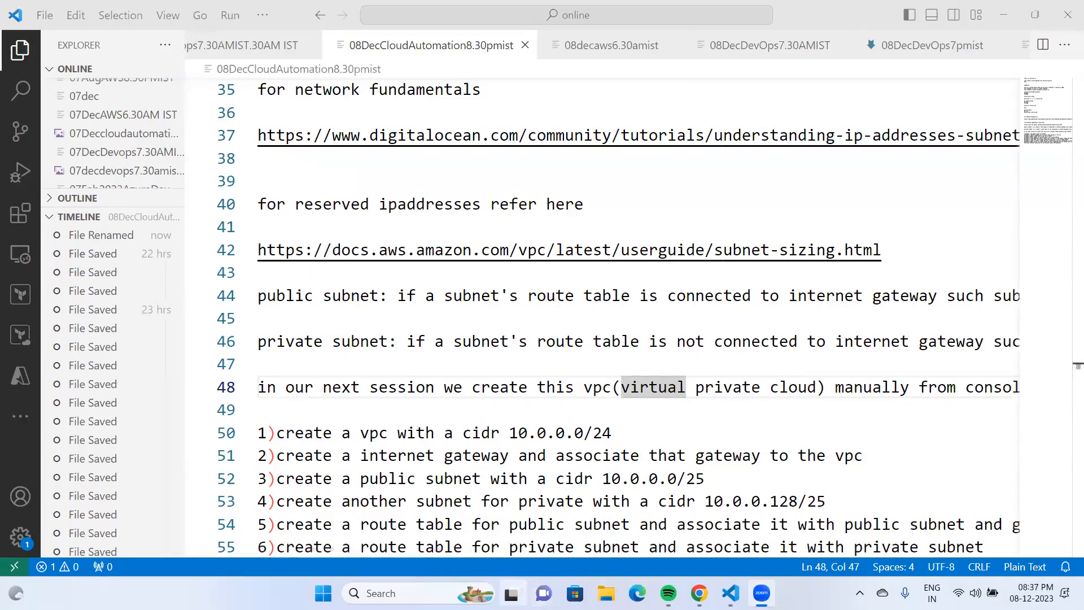
Step: Turn on word wrap for the session notes and place the cursor at the end of line 50, the VPC creation task
{"action": "left_click", "coordinate": [20, 537]}
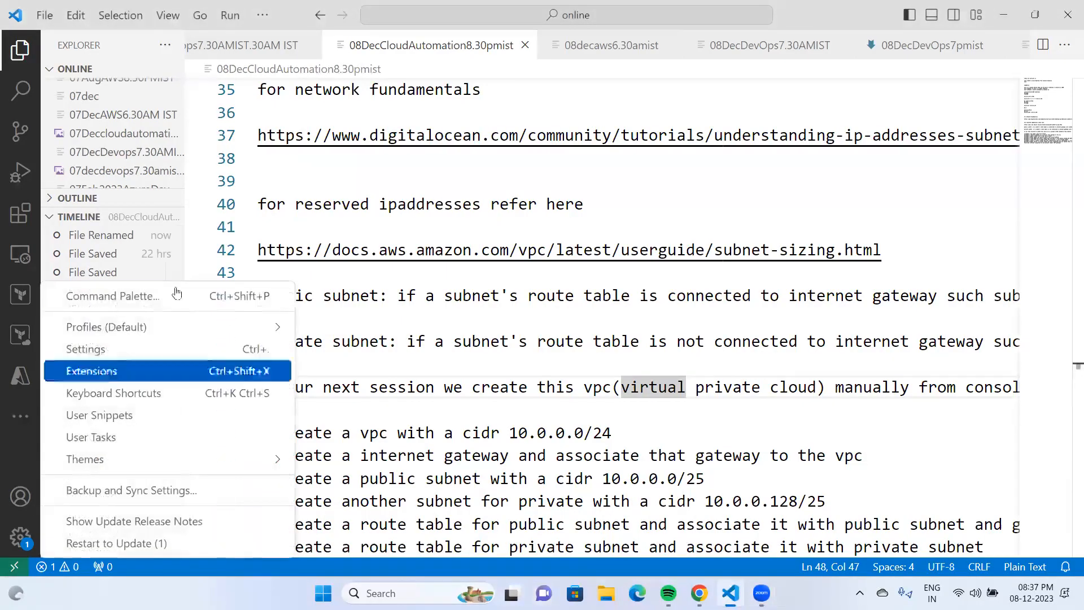
{"action": "left_click", "coordinate": [175, 291]}
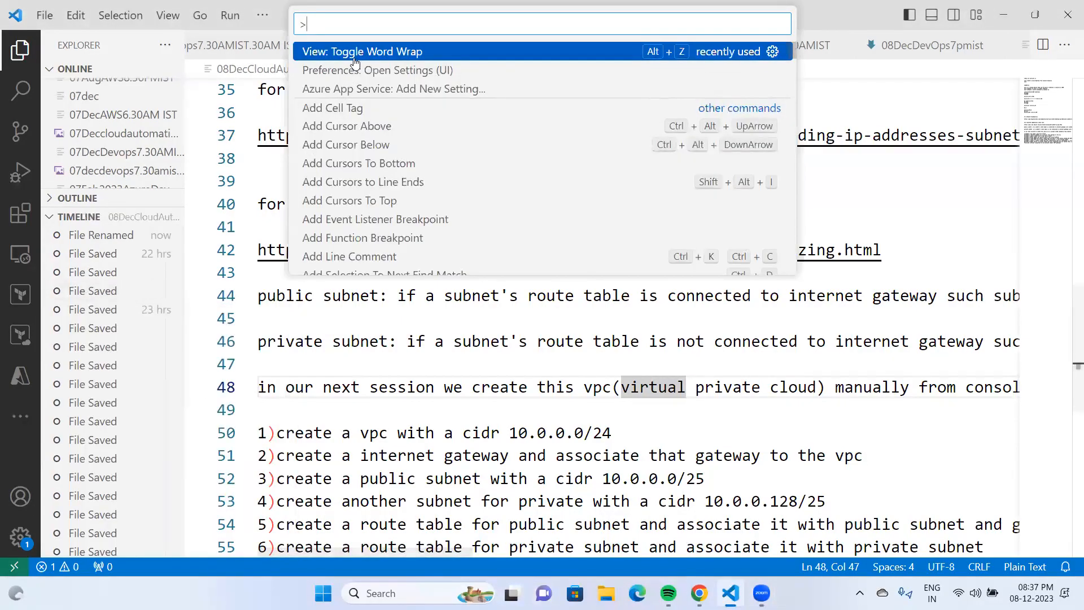
{"action": "key", "text": "Return"}
{"action": "scroll", "coordinate": [429, 323], "scroll_direction": "down", "scroll_amount": 5}
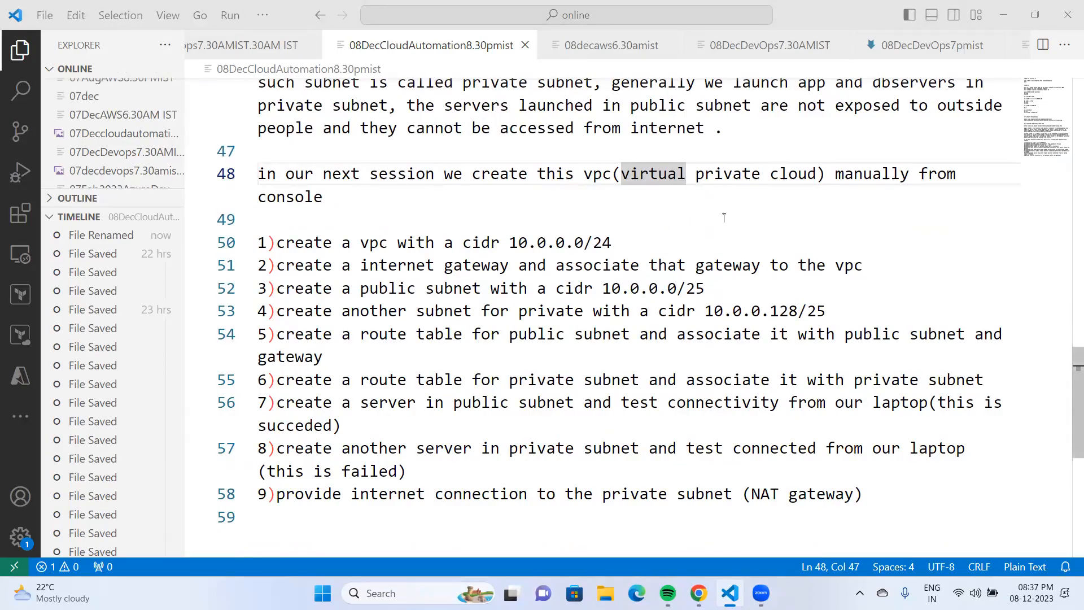
{"action": "left_click", "coordinate": [632, 246]}
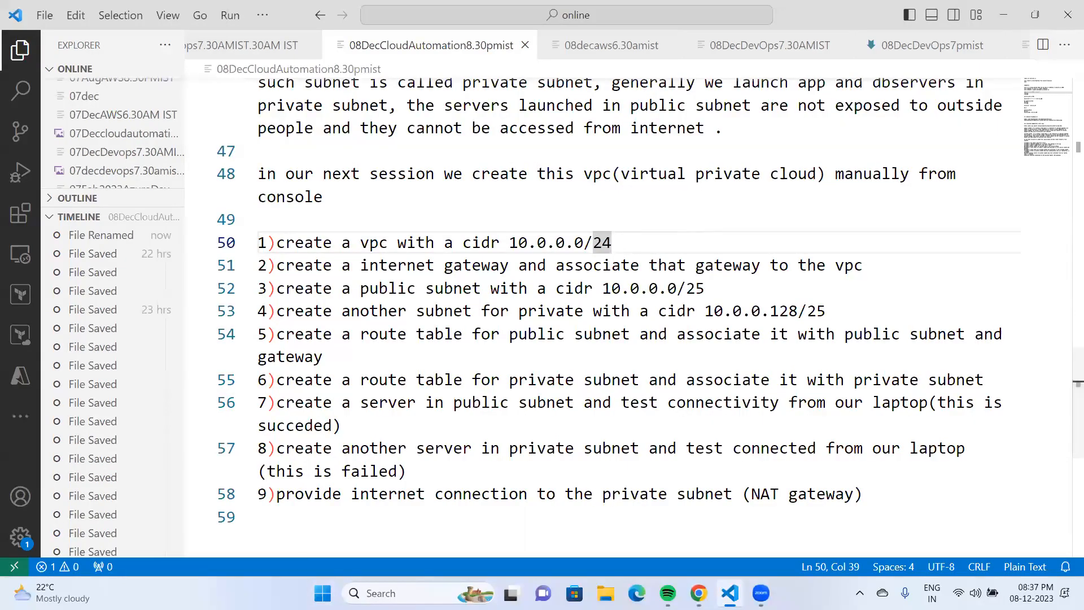
Step: Switch to Paint and open the diagram 07Deccloudautomation8pmist1.png from the online folder
{"action": "key", "text": "super"}
{"action": "type", "text": "pai"}
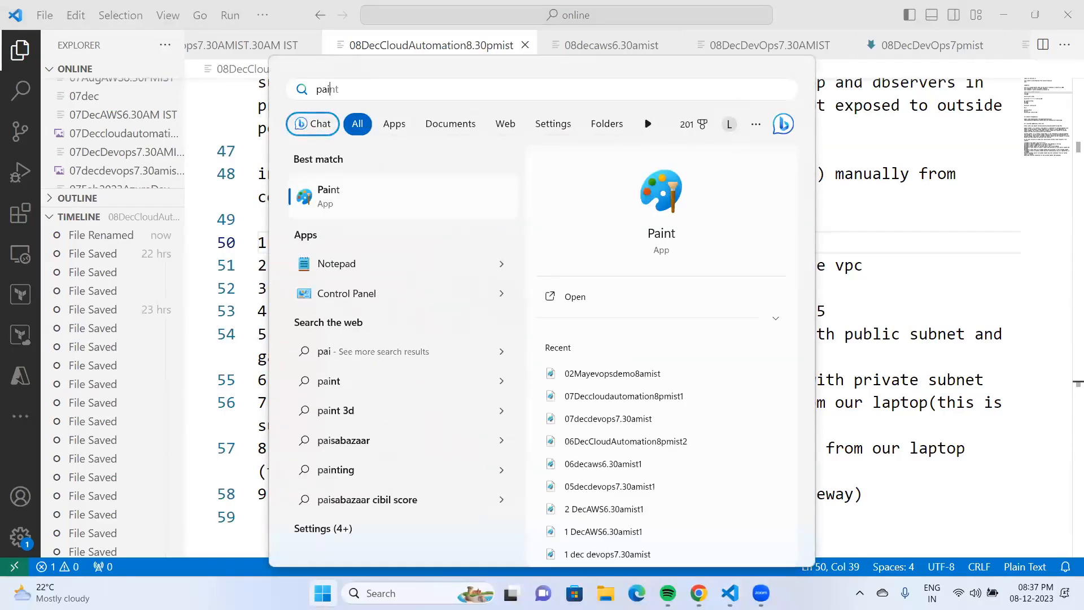
{"action": "type", "text": "nt"}
{"action": "left_click", "coordinate": [384, 194]}
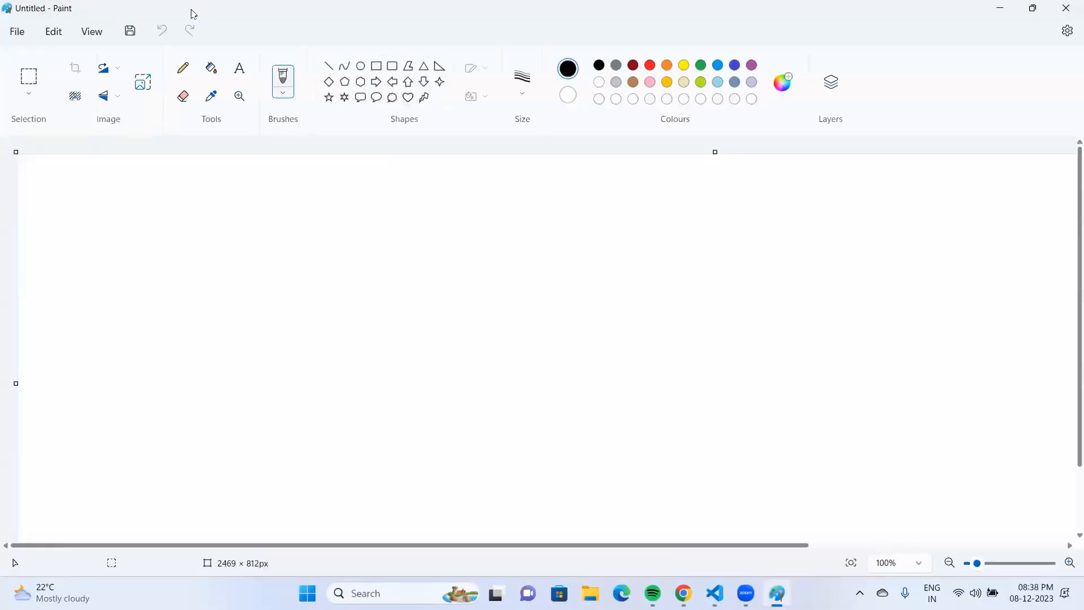
{"action": "left_click", "coordinate": [16, 32]}
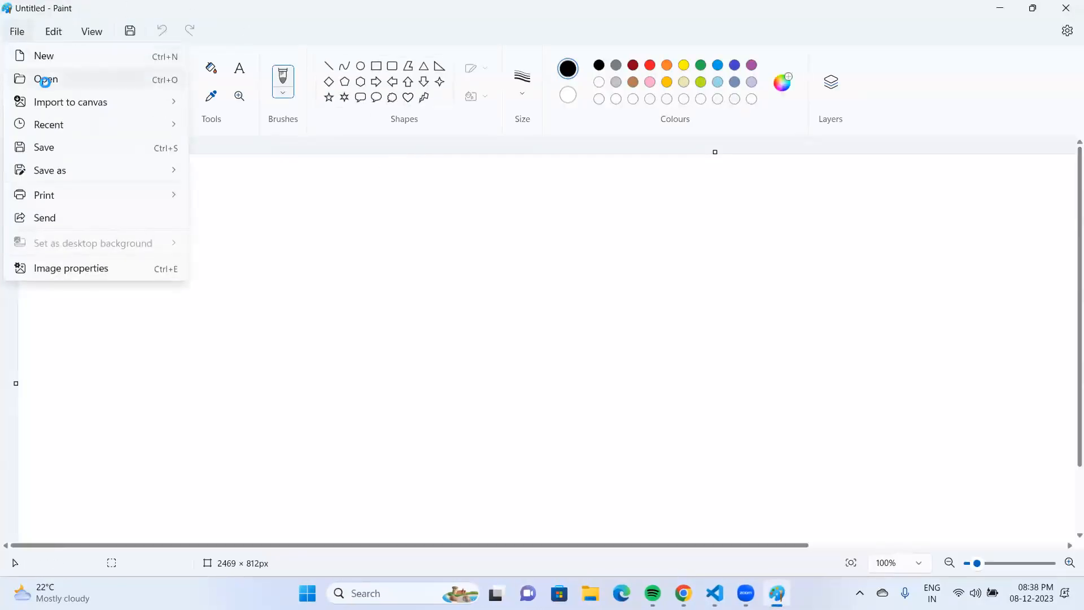
{"action": "left_click", "coordinate": [38, 80]}
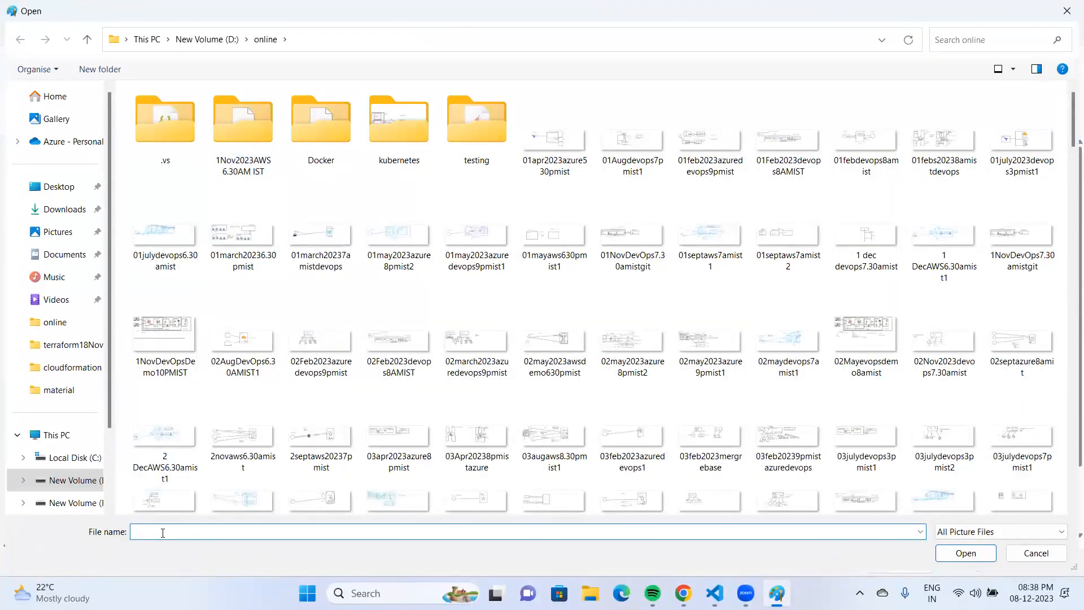
{"action": "type", "text": "07dec"}
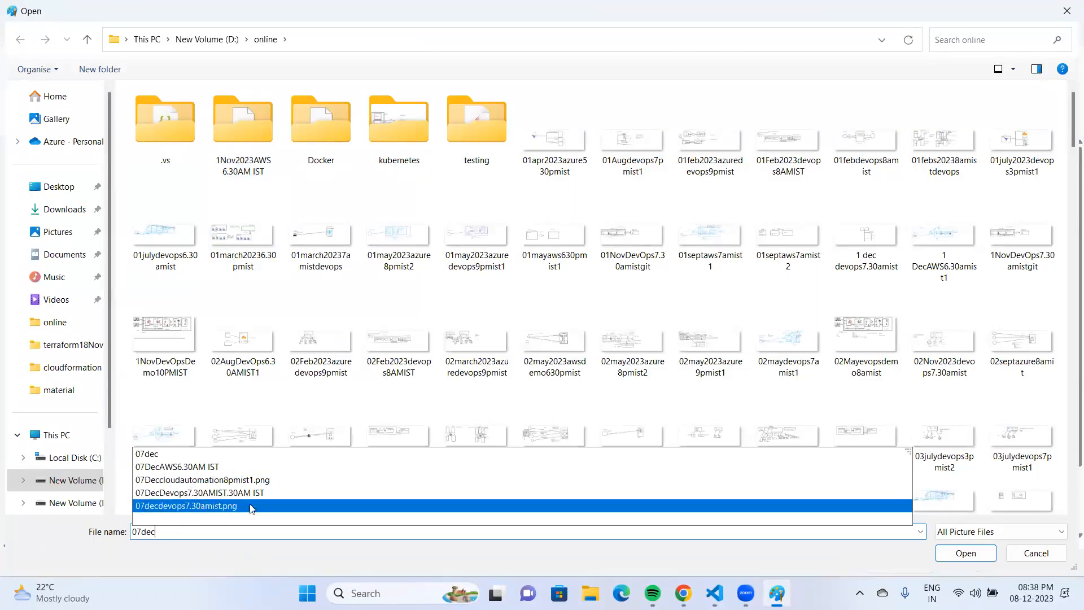
{"action": "left_click", "coordinate": [233, 484]}
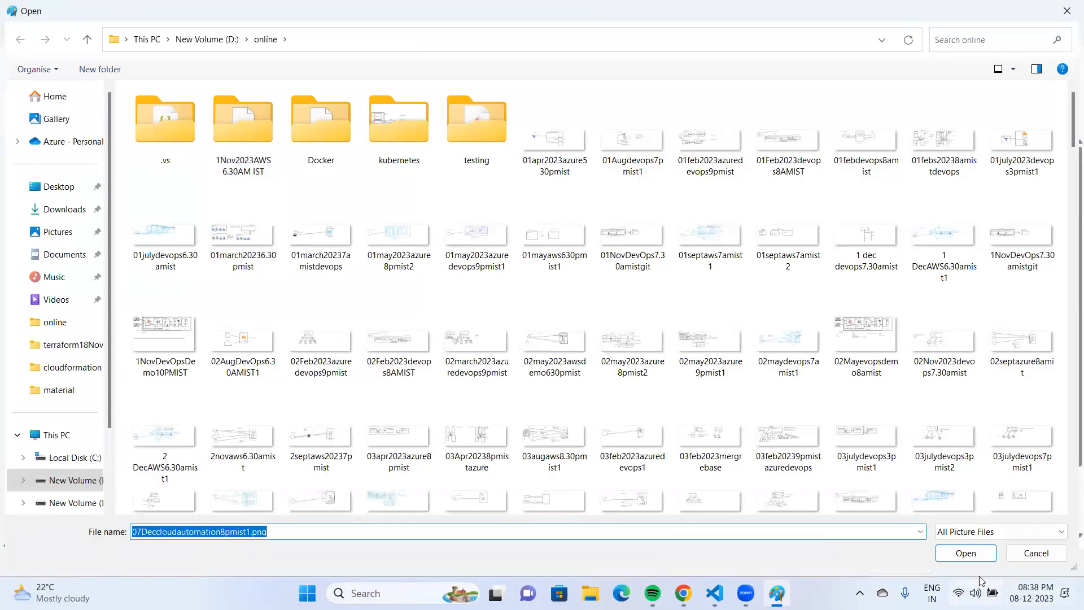
{"action": "left_click", "coordinate": [966, 553]}
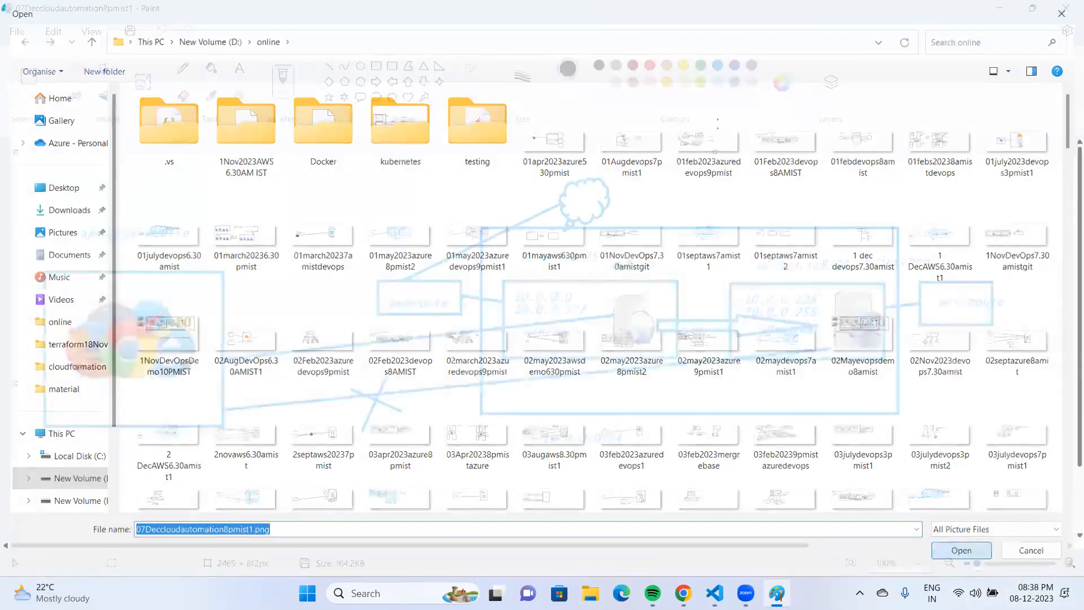
Step: Save a copy of the diagram in PNG format under the name 08Deccloudautomation8pmist1
{"action": "left_click", "coordinate": [8, 29]}
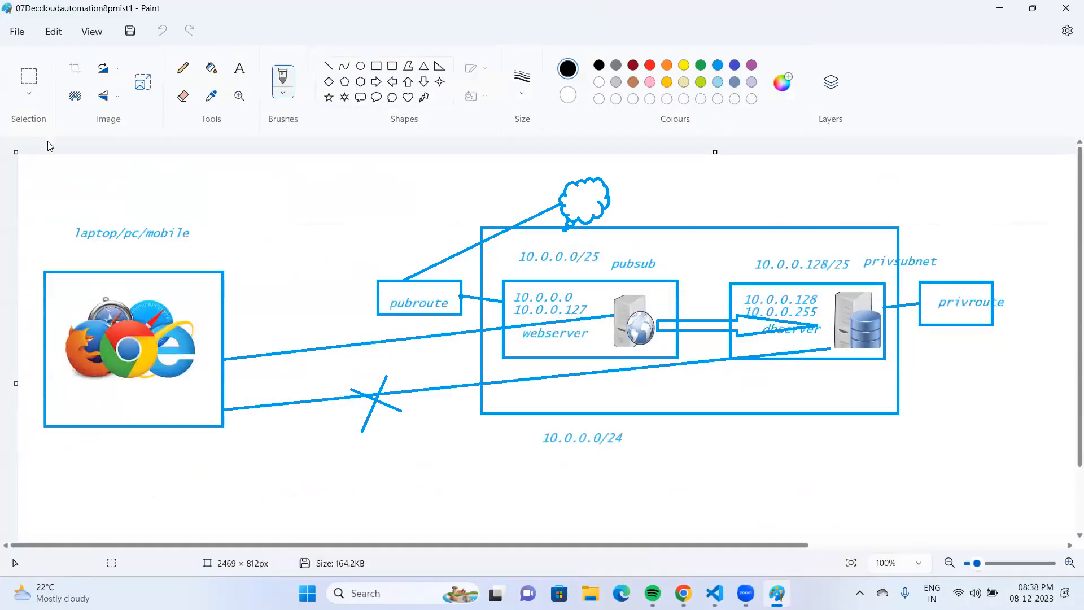
{"action": "mouse_move", "coordinate": [56, 170]}
{"action": "left_click", "coordinate": [241, 173]}
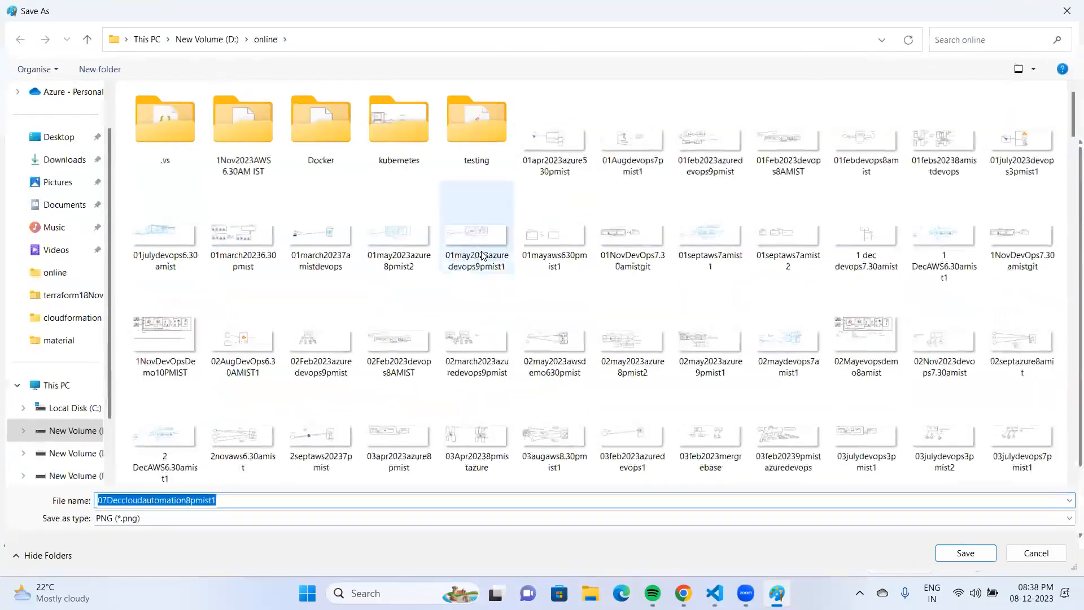
{"action": "key", "text": "Home"}
{"action": "key", "text": "Right"}
{"action": "key", "text": "Right"}
{"action": "key", "text": "BackSpace"}
{"action": "type", "text": "8"}
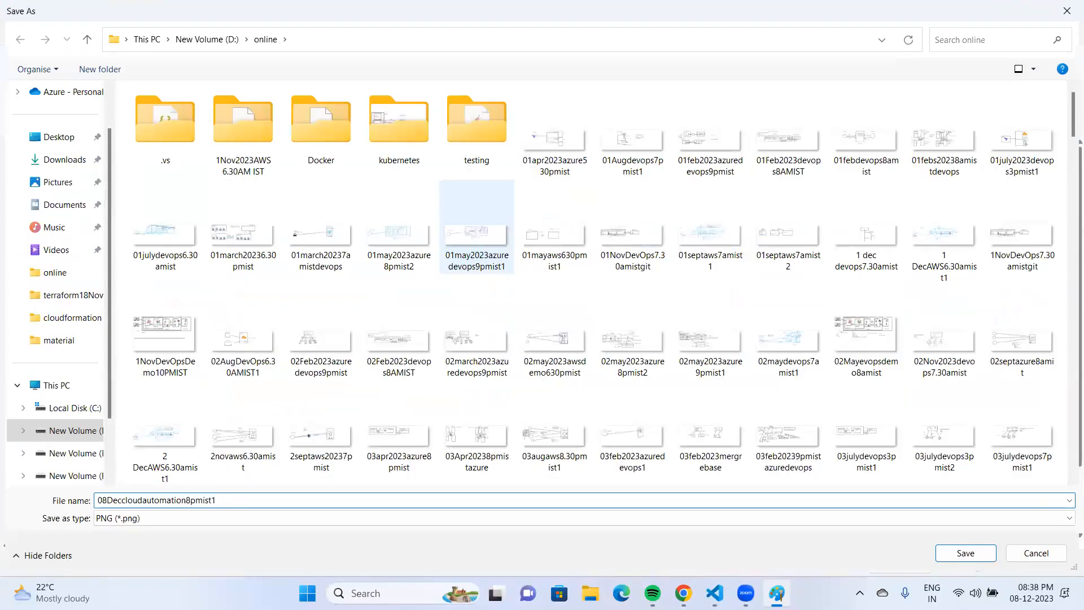
{"action": "key", "text": "Return"}
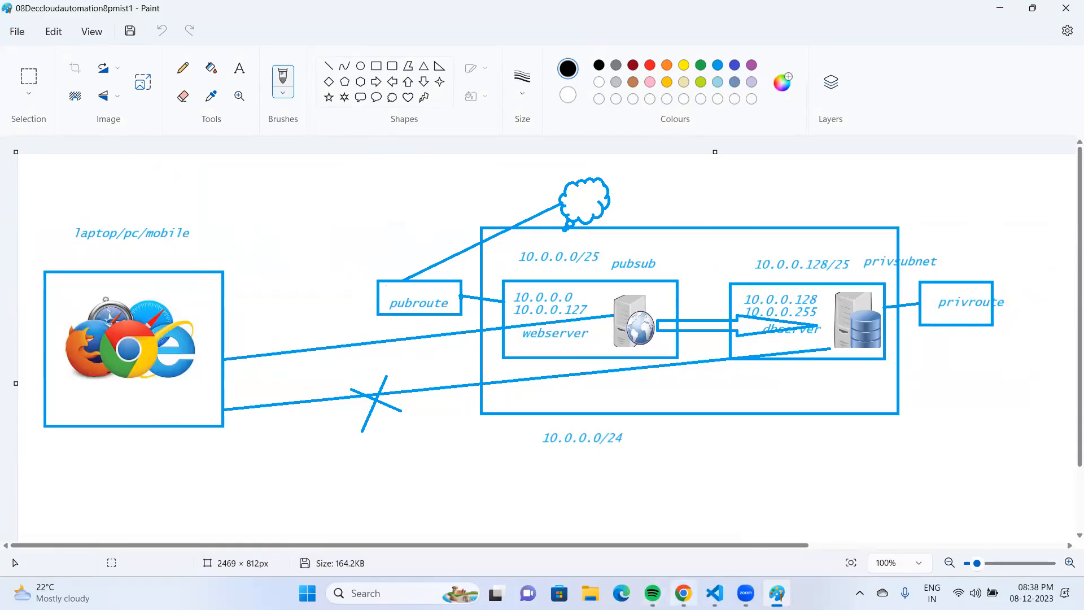
Step: Switch to Chrome and load the AWS console sign-in page
{"action": "left_click", "coordinate": [683, 593]}
{"action": "left_click", "coordinate": [364, 15]}
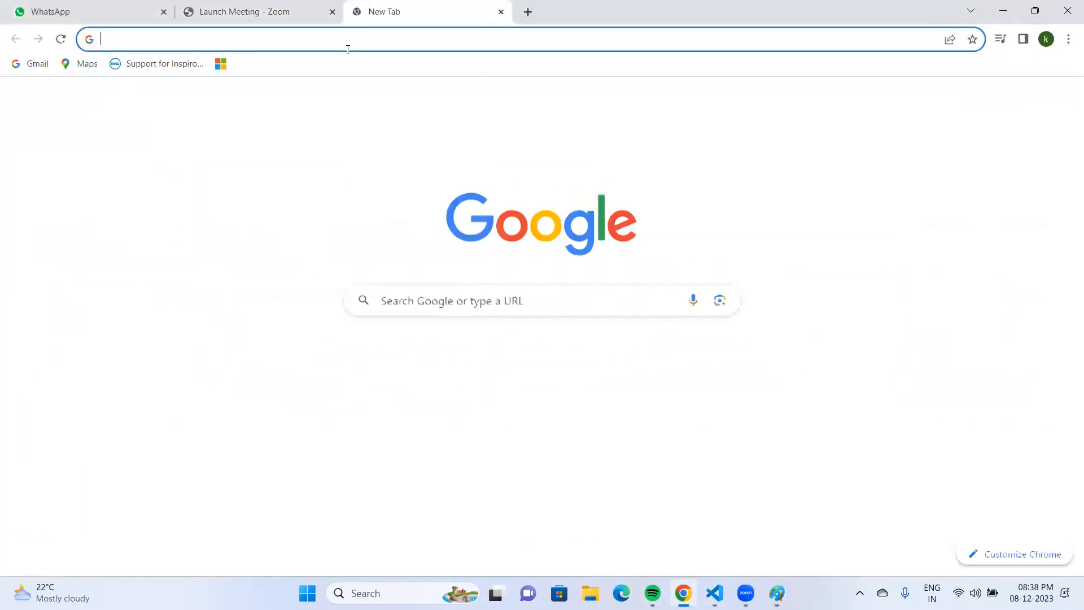
{"action": "left_click", "coordinate": [349, 42]}
{"action": "type", "text": "c"}
{"action": "key", "text": "Return"}
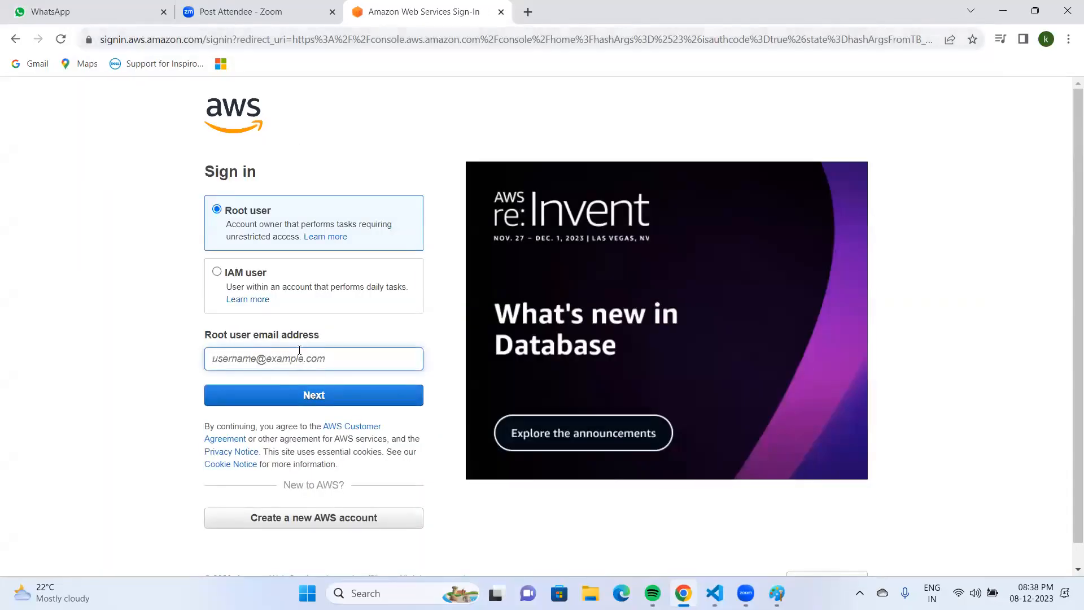
Step: Sign in to AWS as root user with the saved e-mail address and the account password
{"action": "left_click", "coordinate": [299, 350]}
{"action": "left_click", "coordinate": [339, 416]}
{"action": "left_click", "coordinate": [303, 393]}
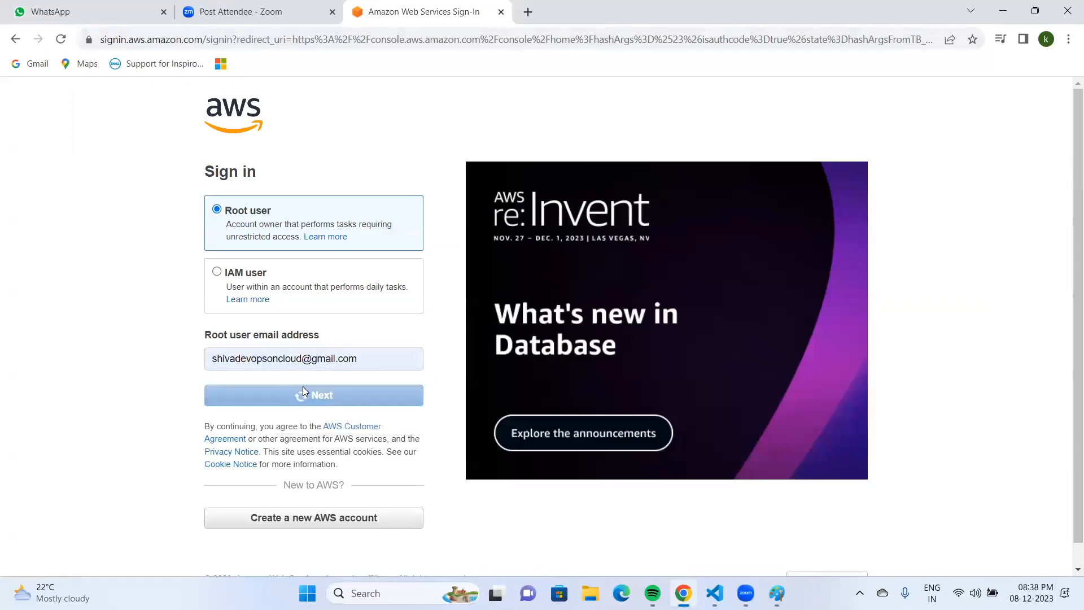
{"action": "left_click", "coordinate": [301, 255]}
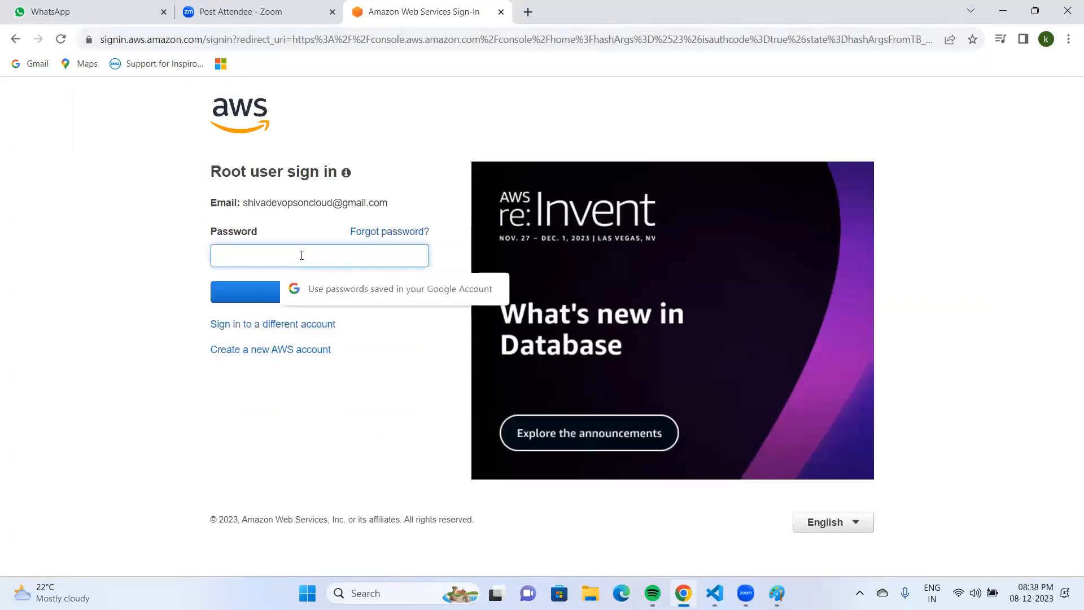
{"action": "type", "text": "•••••••••"}
{"action": "key", "text": "Return"}
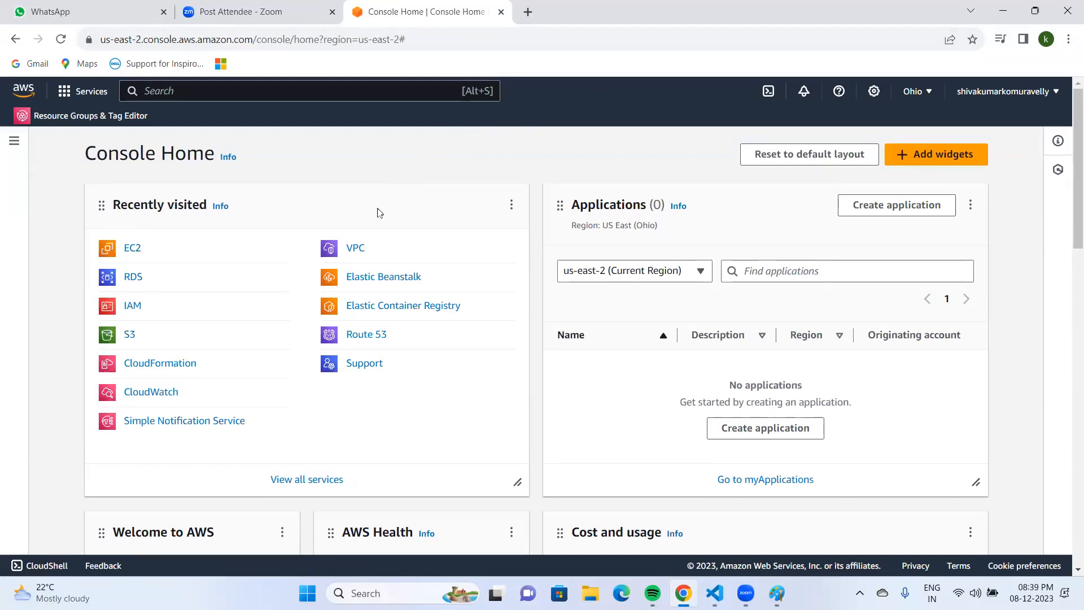
Step: Find the VPC service in the console and open the list of existing VPCs
{"action": "left_click", "coordinate": [376, 90]}
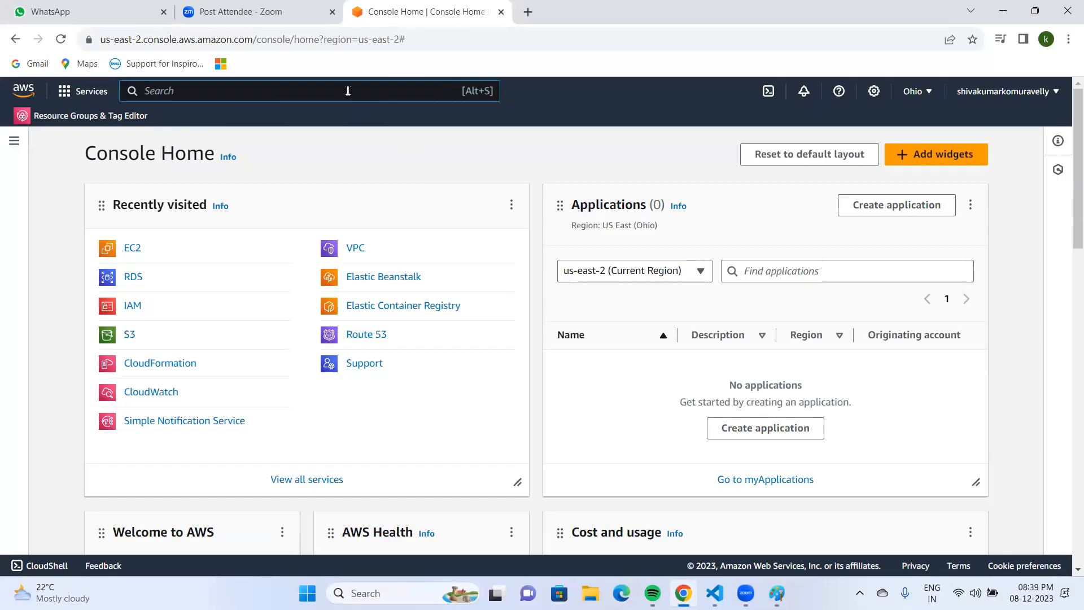
{"action": "type", "text": "vpc"}
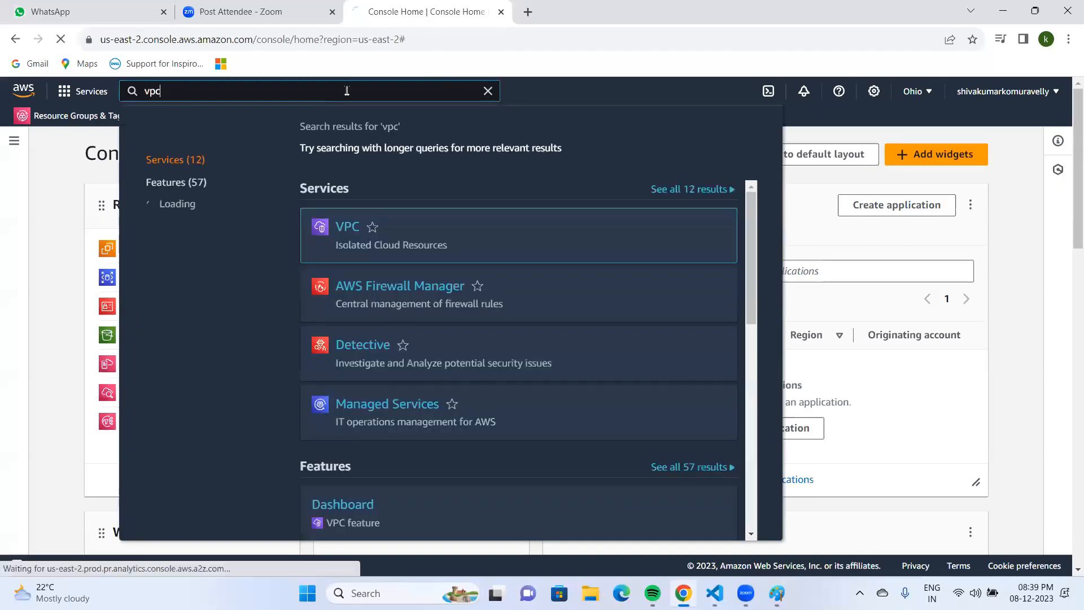
{"action": "left_click", "coordinate": [348, 227]}
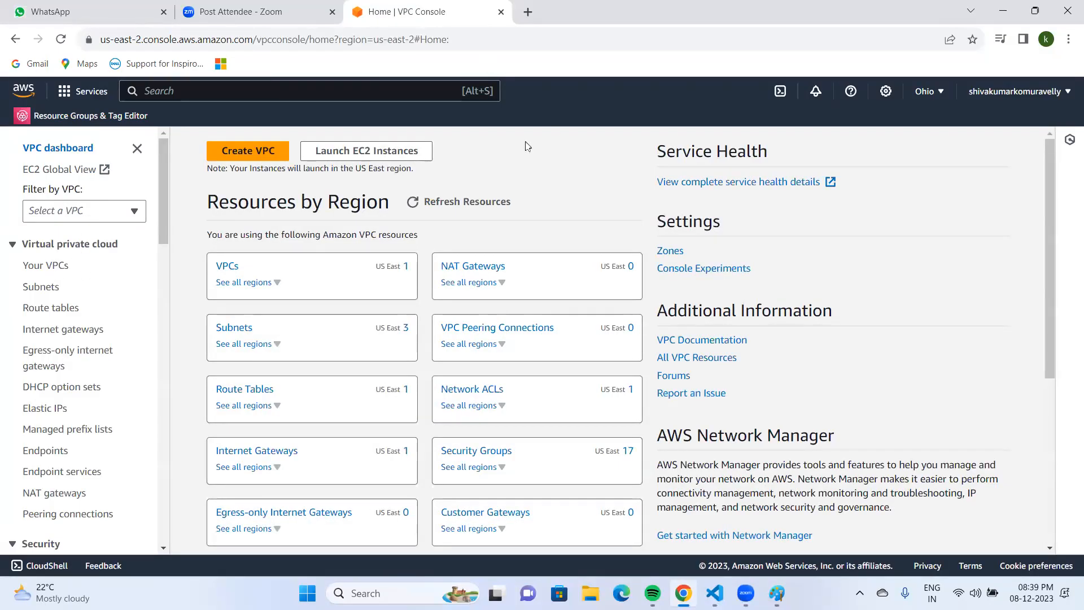
{"action": "left_click", "coordinate": [50, 266]}
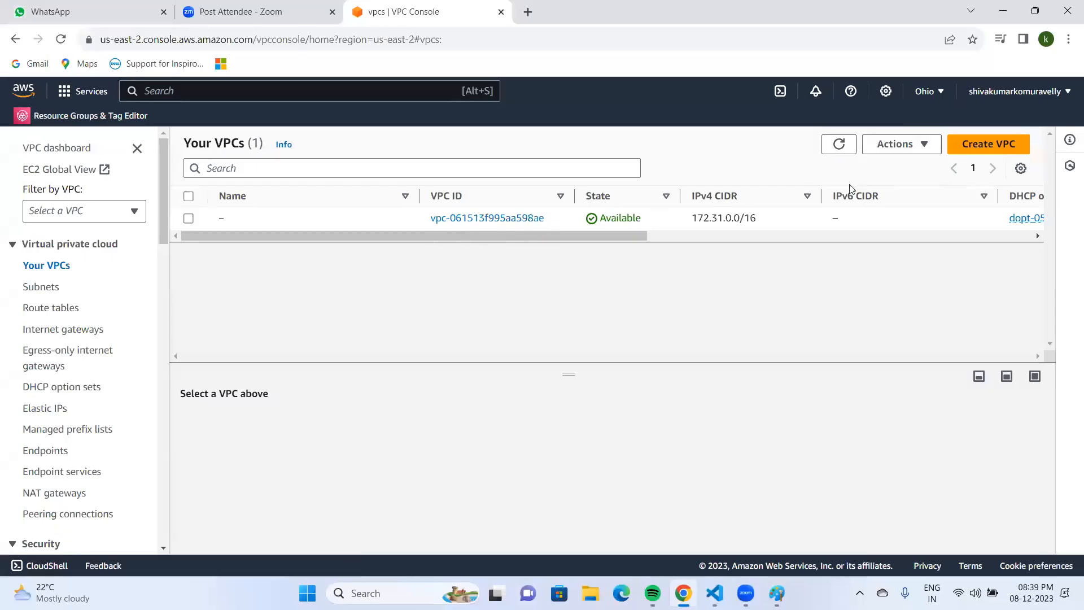
Step: Start creating a VPC-only resource with the name tag mymanualvpc
{"action": "left_click", "coordinate": [979, 148]}
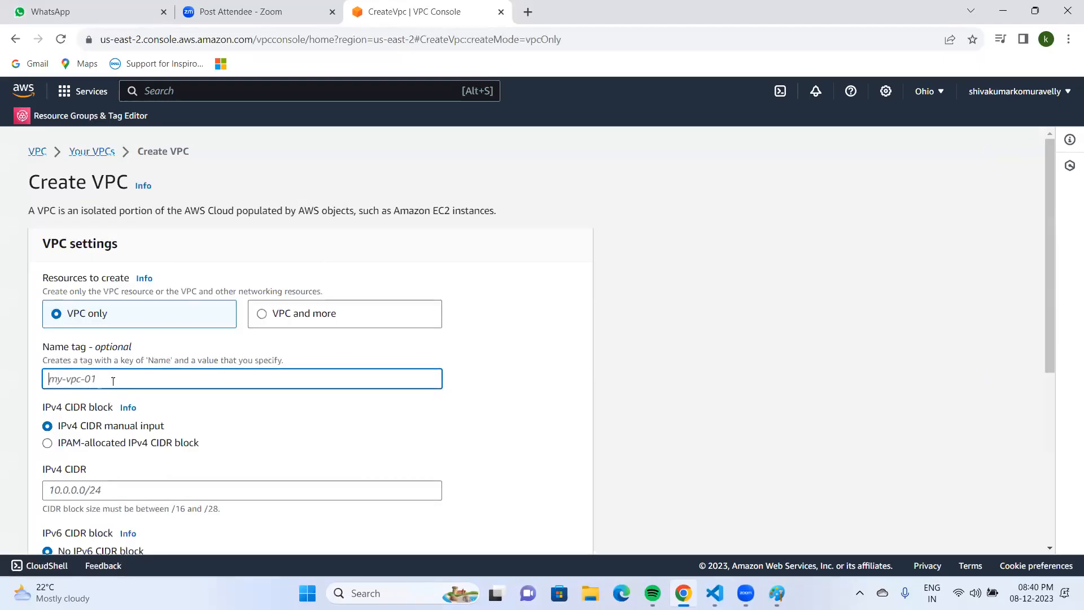
{"action": "type", "text": "myvpc"}
{"action": "type", "text": "manualvpc"}
{"action": "scroll", "coordinate": [125, 375], "scroll_direction": "down", "scroll_amount": 3}
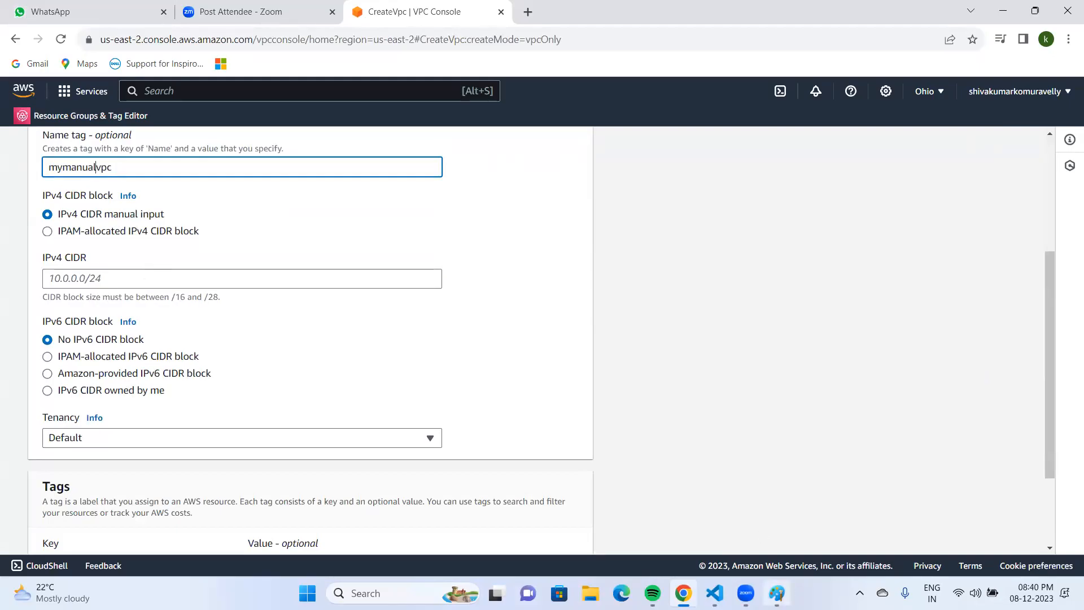
Step: Check the CIDR in the VS Code notes, set the VPC's IPv4 CIDR to 10.0.0.0/24 and create the VPC
{"action": "mouse_move", "coordinate": [714, 593]}
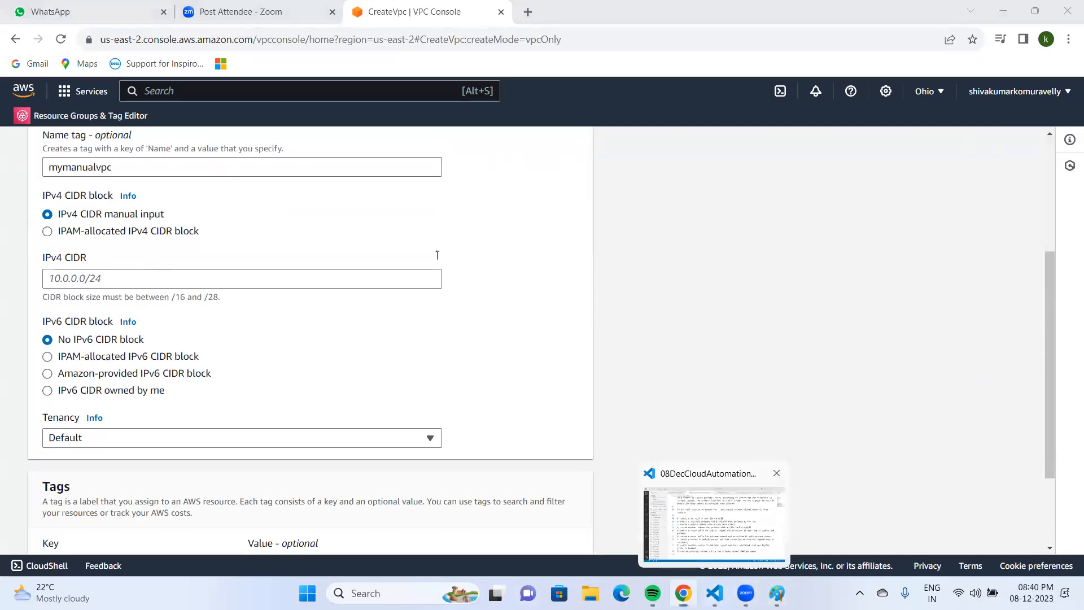
{"action": "left_click", "coordinate": [716, 542]}
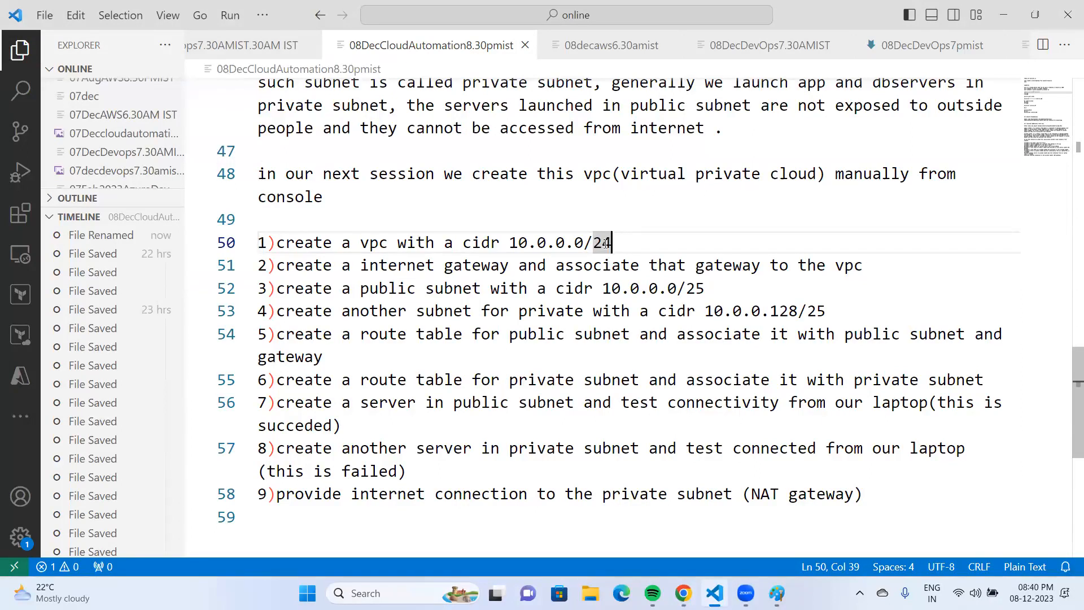
{"action": "left_click", "coordinate": [683, 592]}
{"action": "left_click", "coordinate": [151, 278]}
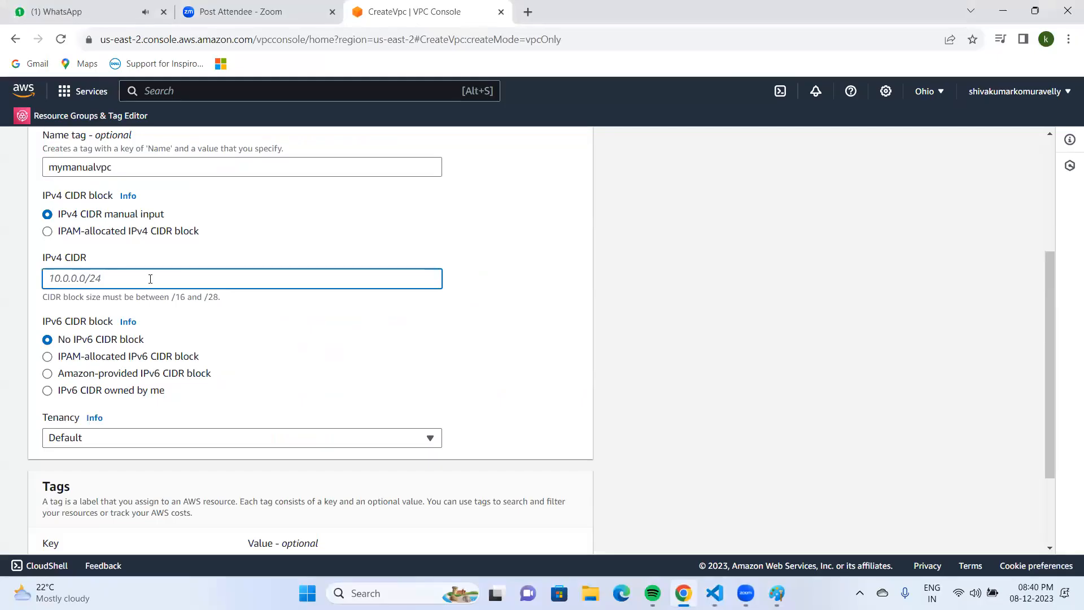
{"action": "type", "text": "10.0.0.0/24"}
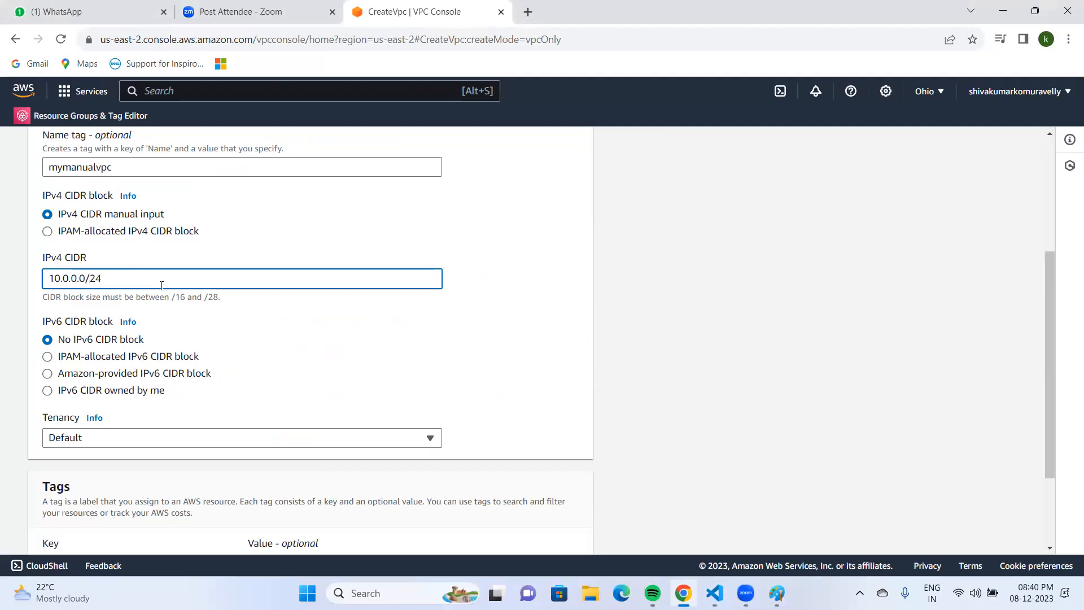
{"action": "scroll", "coordinate": [161, 285], "scroll_direction": "down", "scroll_amount": 2}
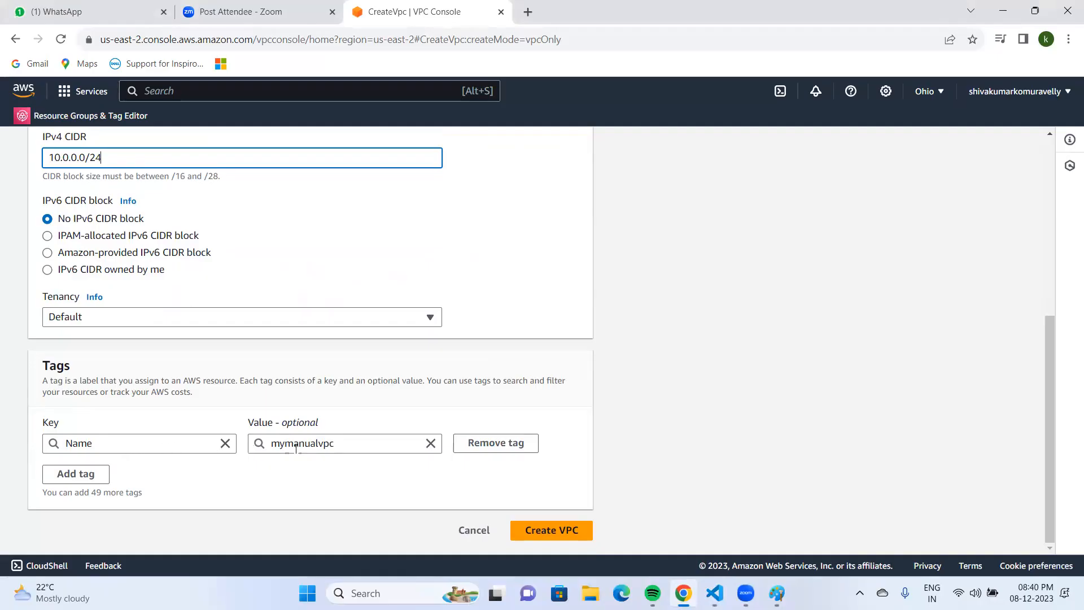
{"action": "left_click", "coordinate": [532, 528]}
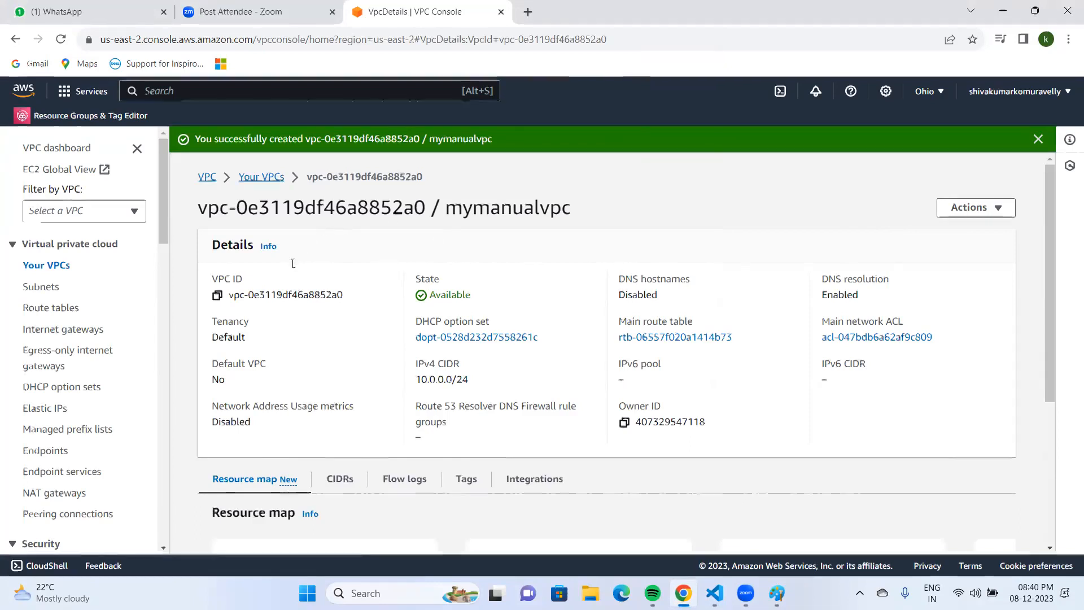
Step: Check the next task in the VS Code notes, return to the AWS console and create an internet gateway named mygateway
{"action": "key", "text": "alt+Tab"}
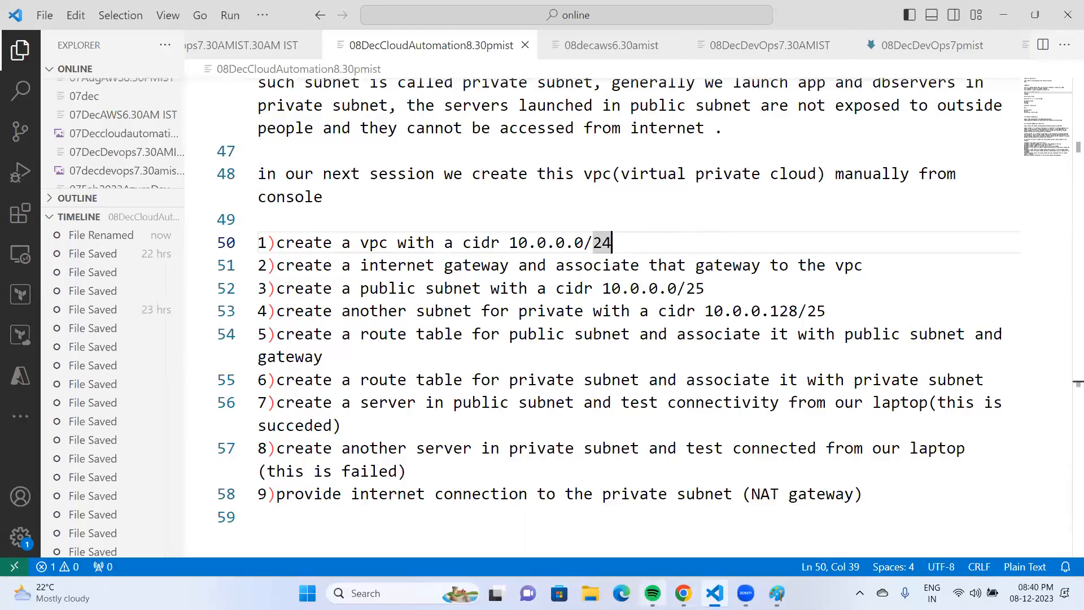
{"action": "mouse_move", "coordinate": [684, 591]}
{"action": "left_click", "coordinate": [700, 536]}
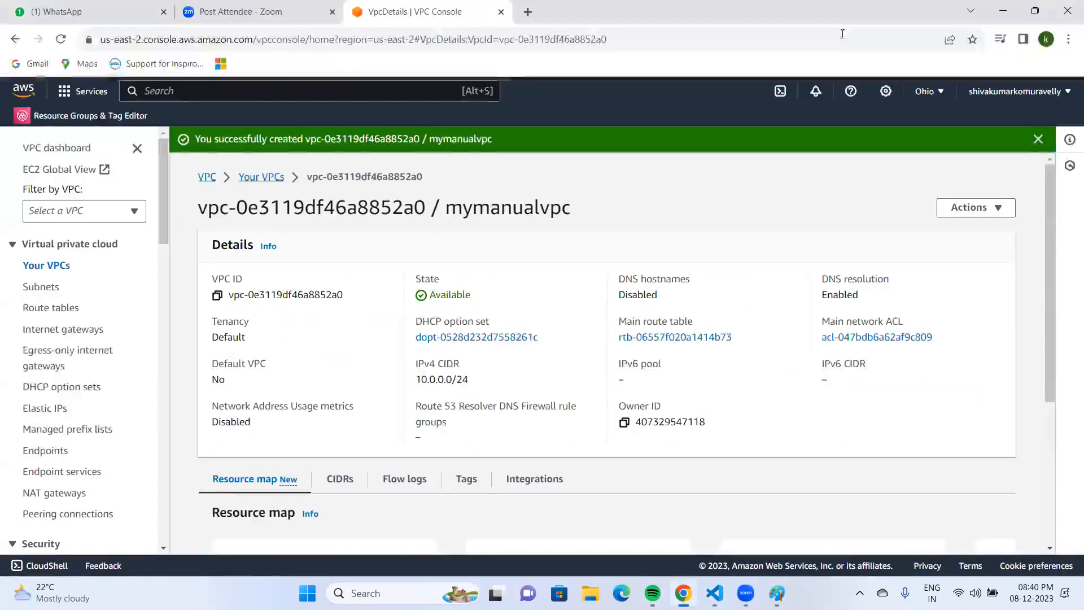
{"action": "left_click", "coordinate": [72, 333]}
{"action": "left_click", "coordinate": [965, 145]}
{"action": "left_click", "coordinate": [217, 319]}
{"action": "type", "text": "myg"}
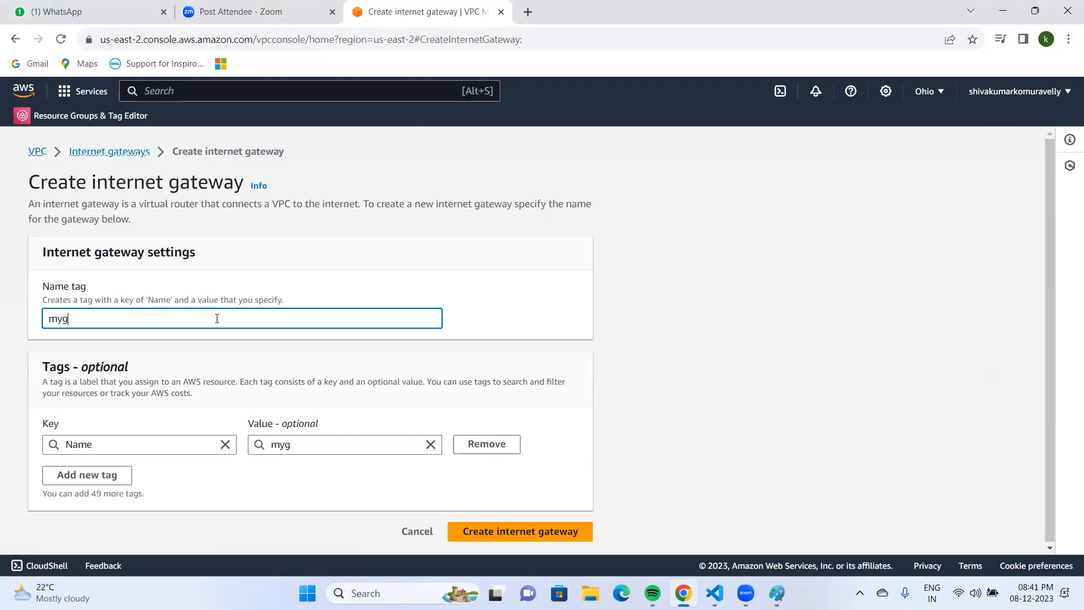
{"action": "type", "text": "ateway"}
{"action": "left_click", "coordinate": [486, 531]}
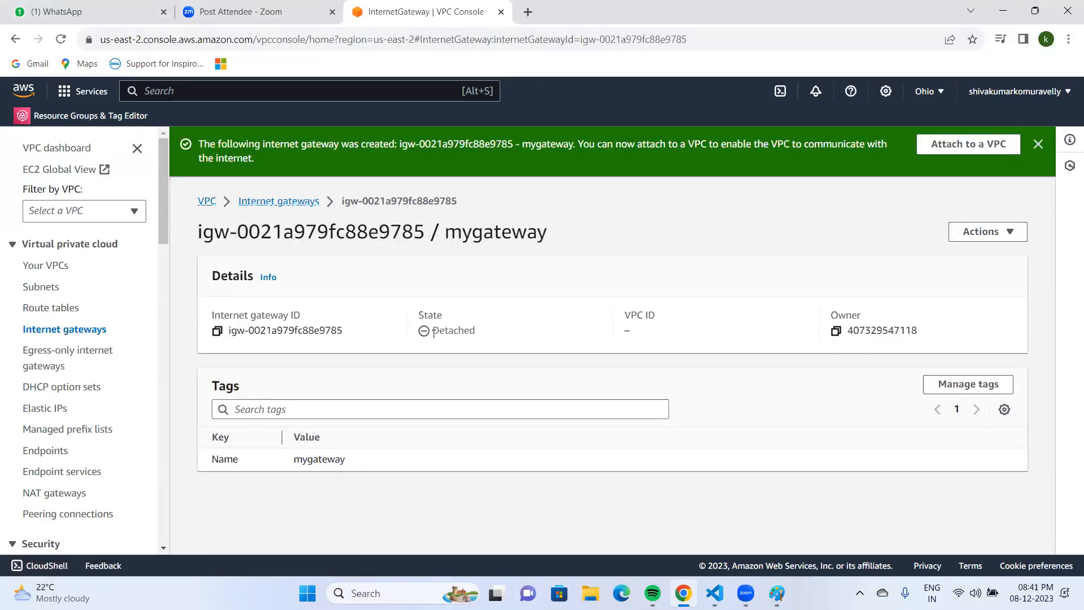
Step: Attach the mygateway internet gateway to mymanualvpc and check its attachment state
{"action": "left_click_drag", "start_coordinate": [440, 328], "coordinate": [481, 335]}
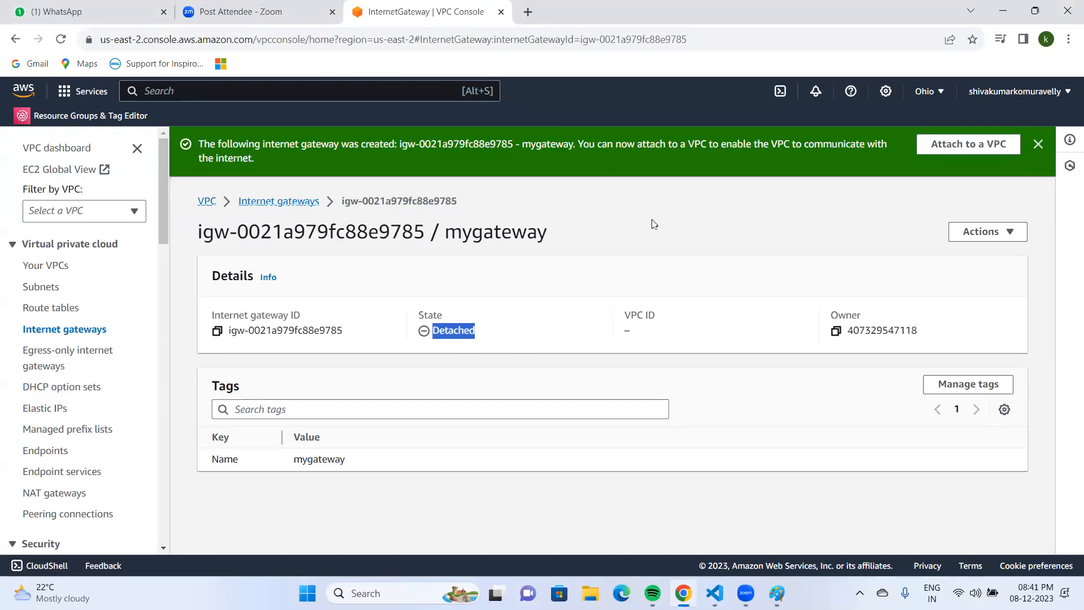
{"action": "left_click", "coordinate": [573, 267]}
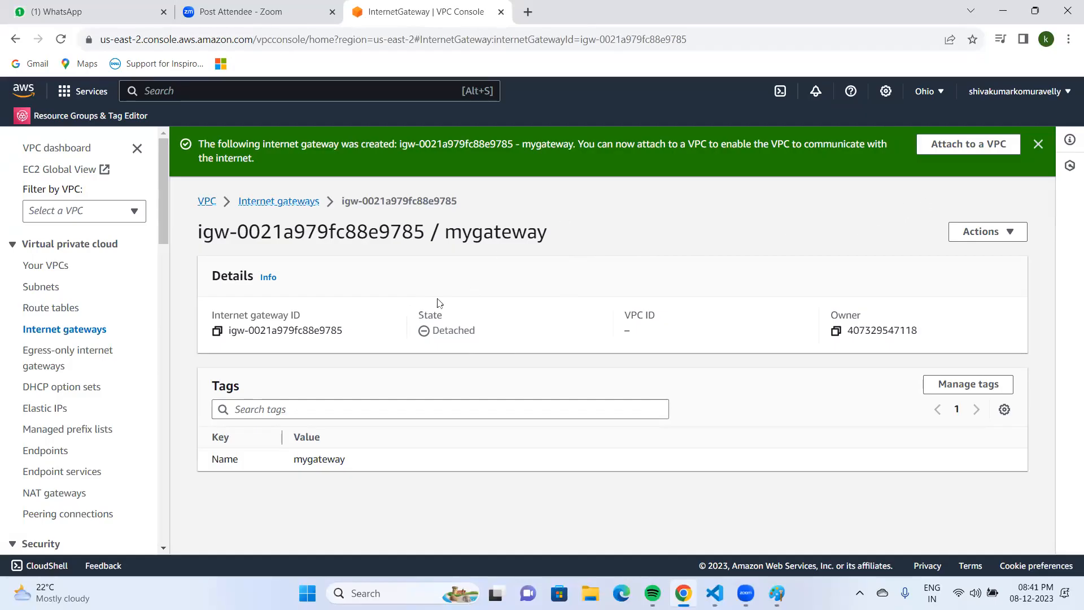
{"action": "left_click", "coordinate": [1007, 236]}
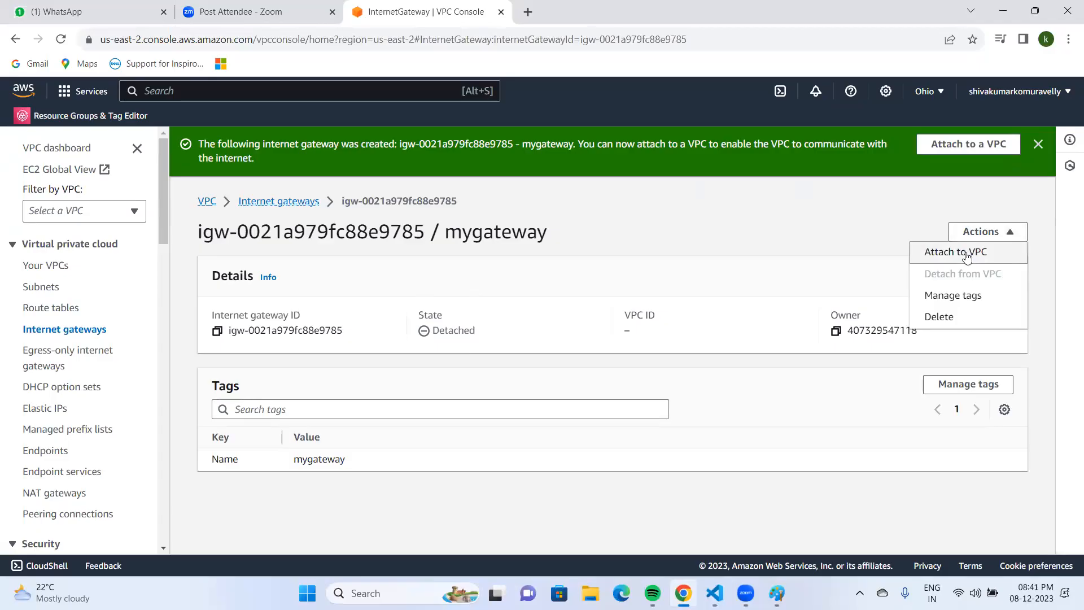
{"action": "left_click", "coordinate": [967, 256]}
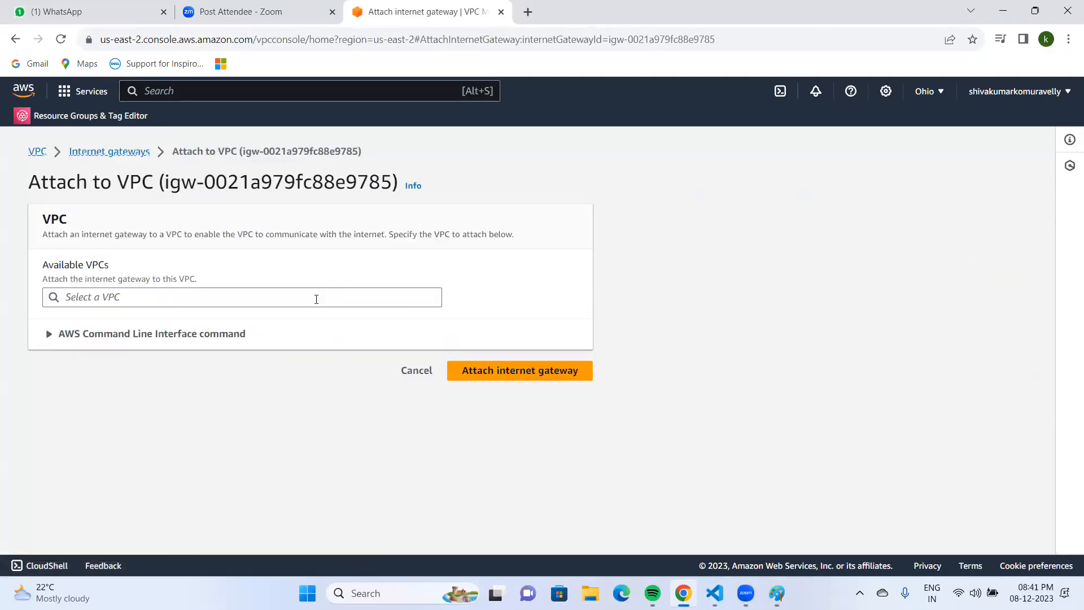
{"action": "left_click", "coordinate": [316, 298]}
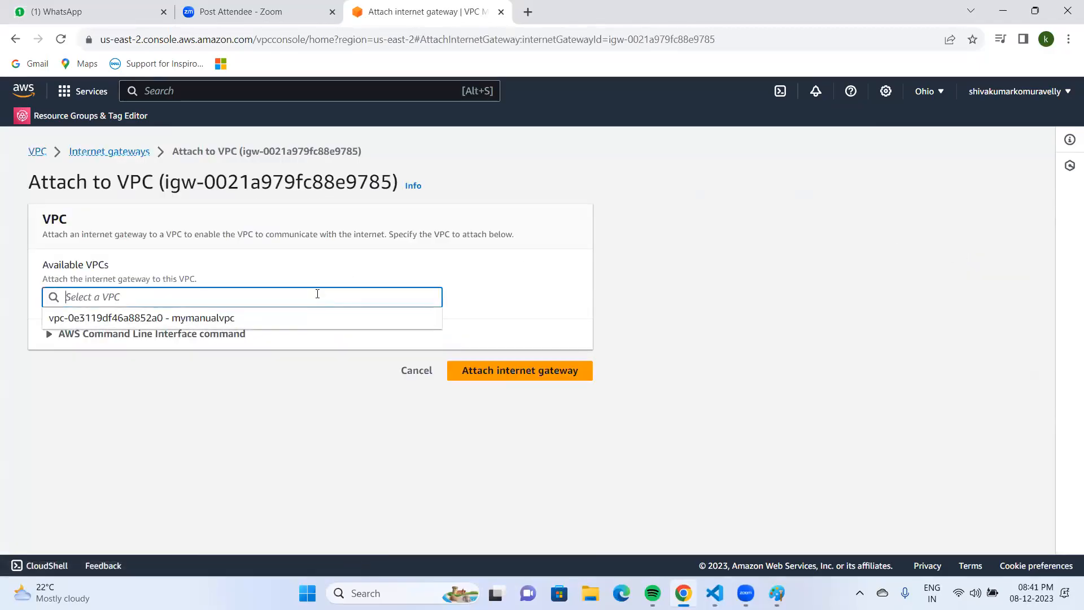
{"action": "left_click", "coordinate": [226, 318]}
{"action": "left_click", "coordinate": [487, 375]}
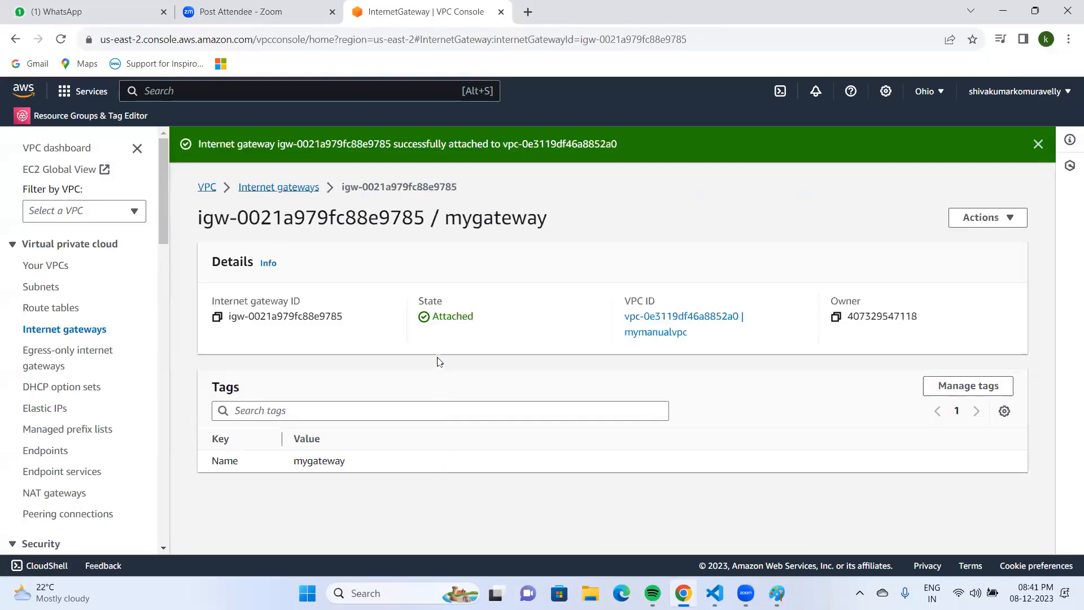
{"action": "left_click_drag", "start_coordinate": [434, 317], "coordinate": [489, 326]}
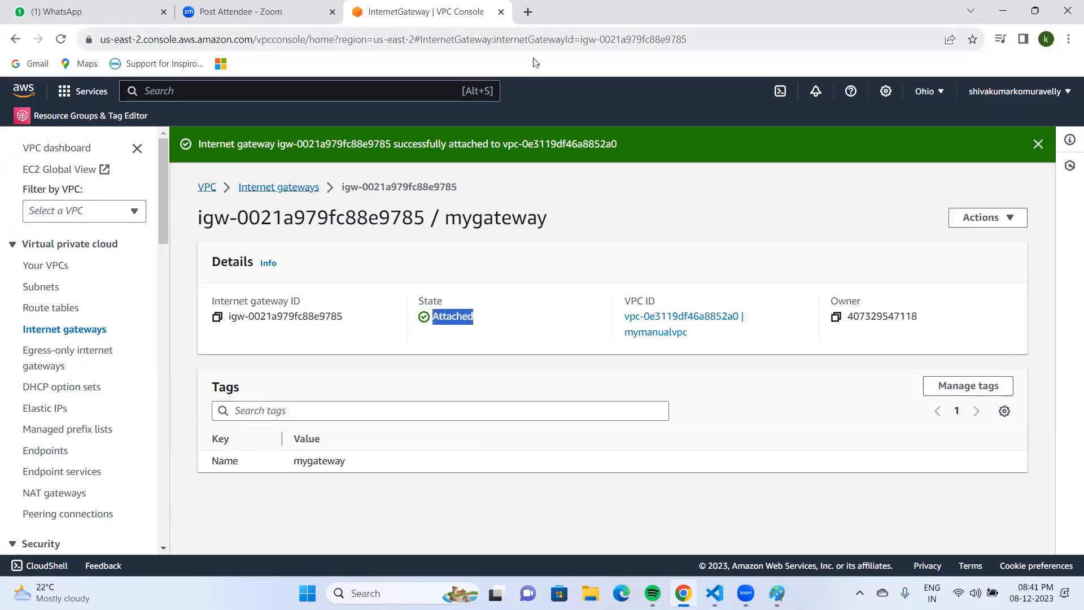
{"action": "left_click", "coordinate": [536, 261]}
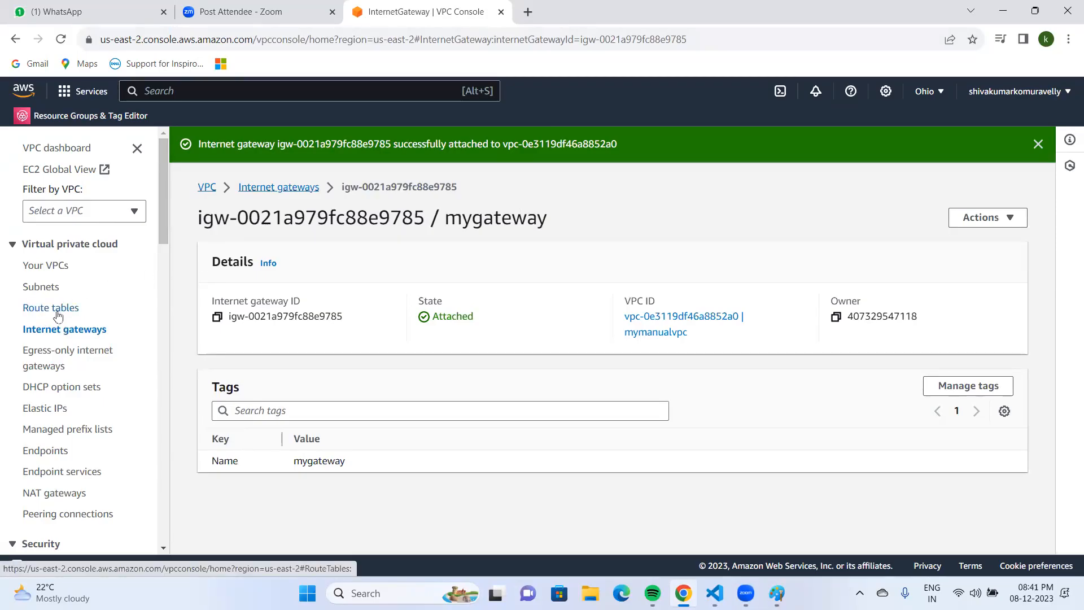
Step: Start creating subnets in the VPC mymanualvpc
{"action": "left_click", "coordinate": [41, 288]}
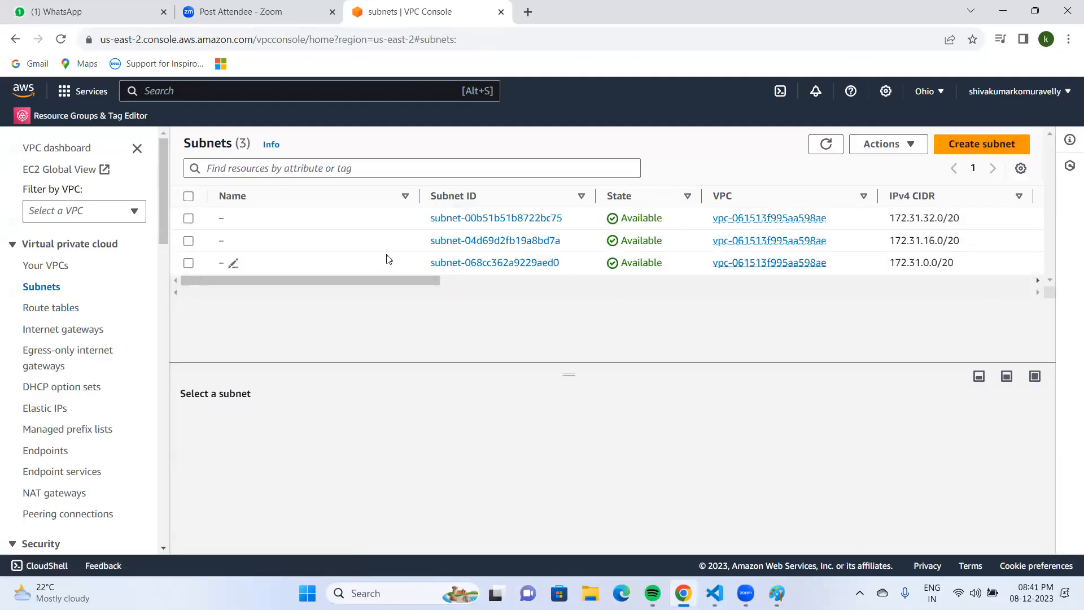
{"action": "left_click", "coordinate": [944, 146]}
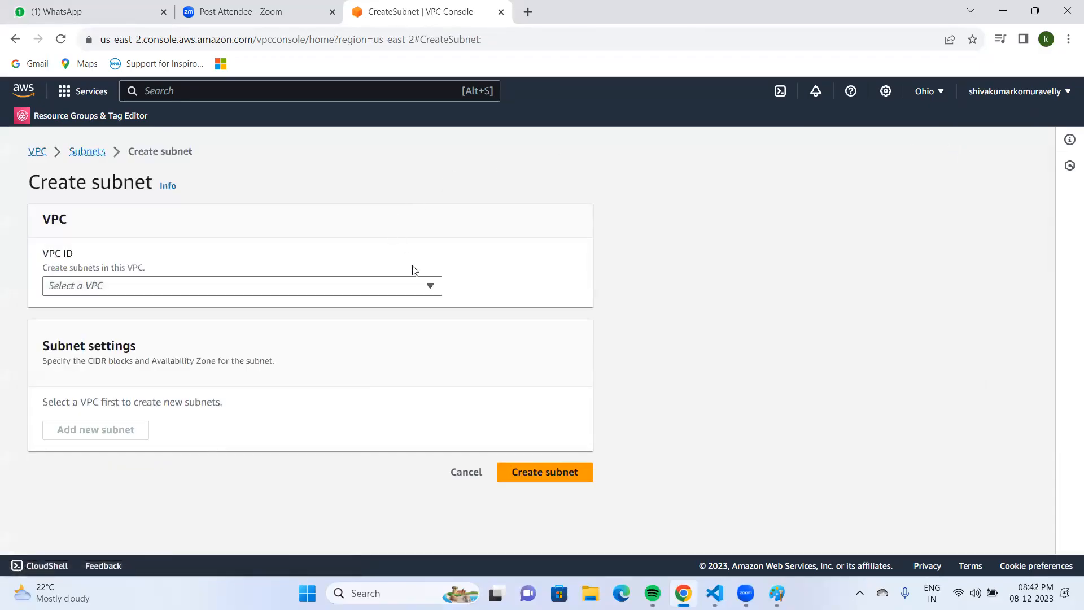
{"action": "left_click", "coordinate": [372, 287]}
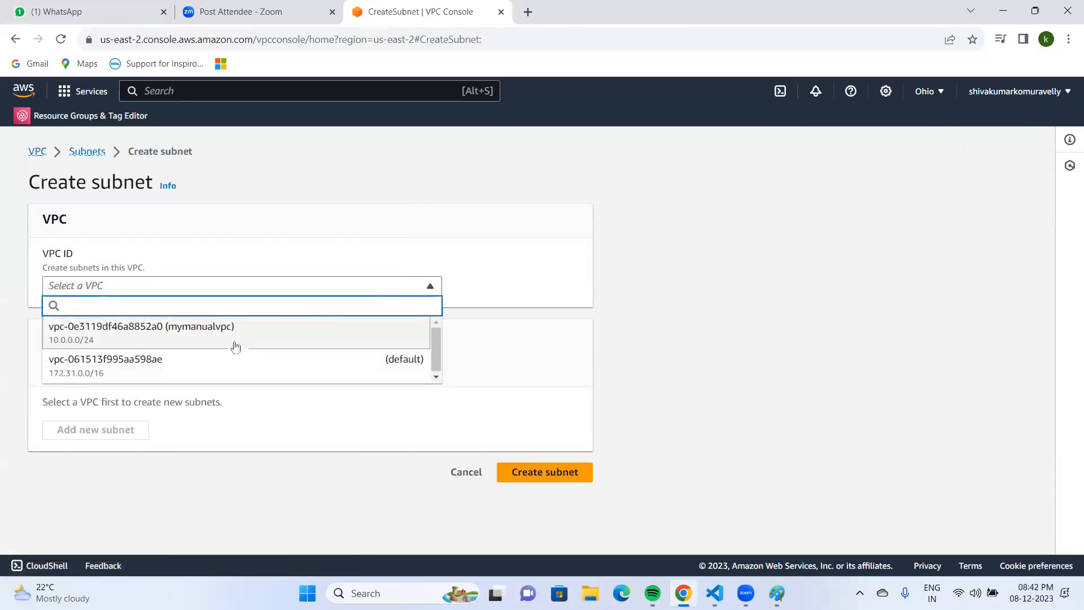
{"action": "left_click", "coordinate": [219, 333]}
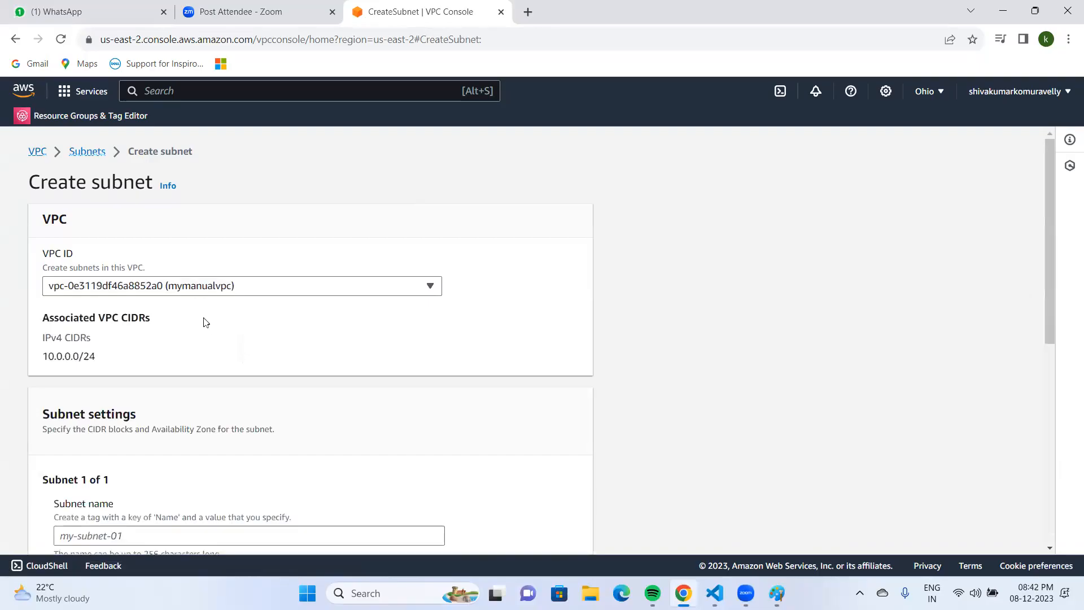
Step: Name the first subnet pubsub and set its IPv4 subnet CIDR block to 10.0.0.0/25
{"action": "scroll", "coordinate": [215, 281], "scroll_direction": "down", "scroll_amount": 1}
{"action": "scroll", "coordinate": [214, 282], "scroll_direction": "down", "scroll_amount": 2}
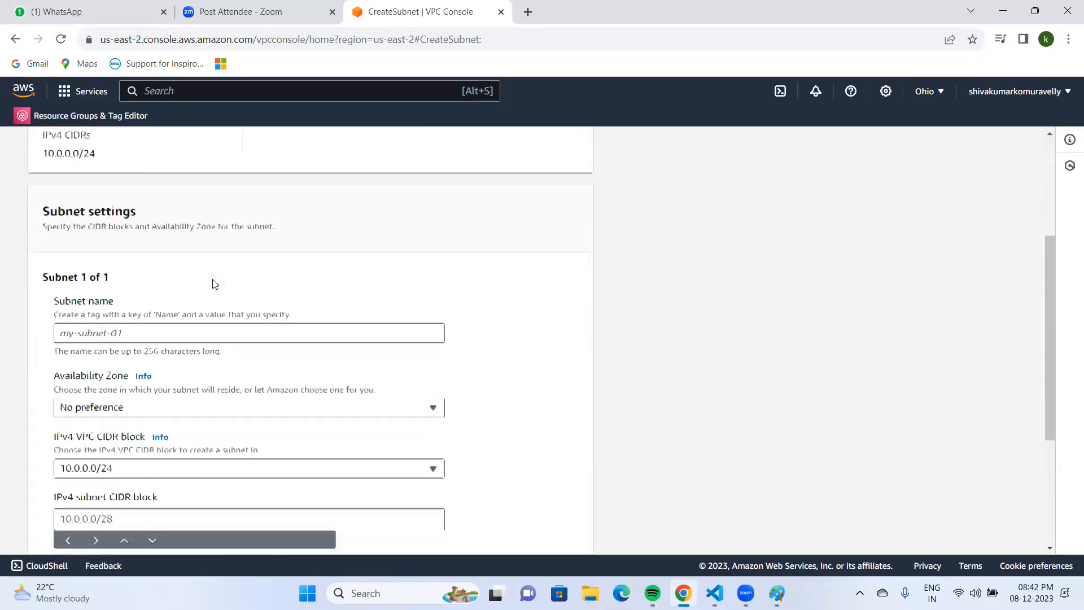
{"action": "left_click", "coordinate": [156, 325]}
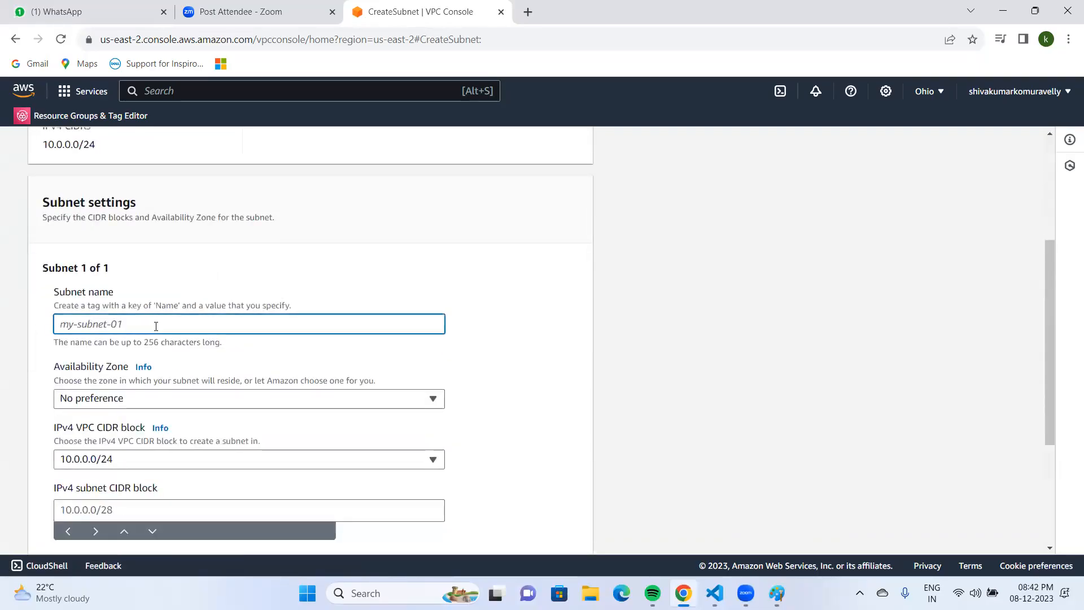
{"action": "type", "text": "pubsub"}
{"action": "scroll", "coordinate": [203, 316], "scroll_direction": "down", "scroll_amount": 2}
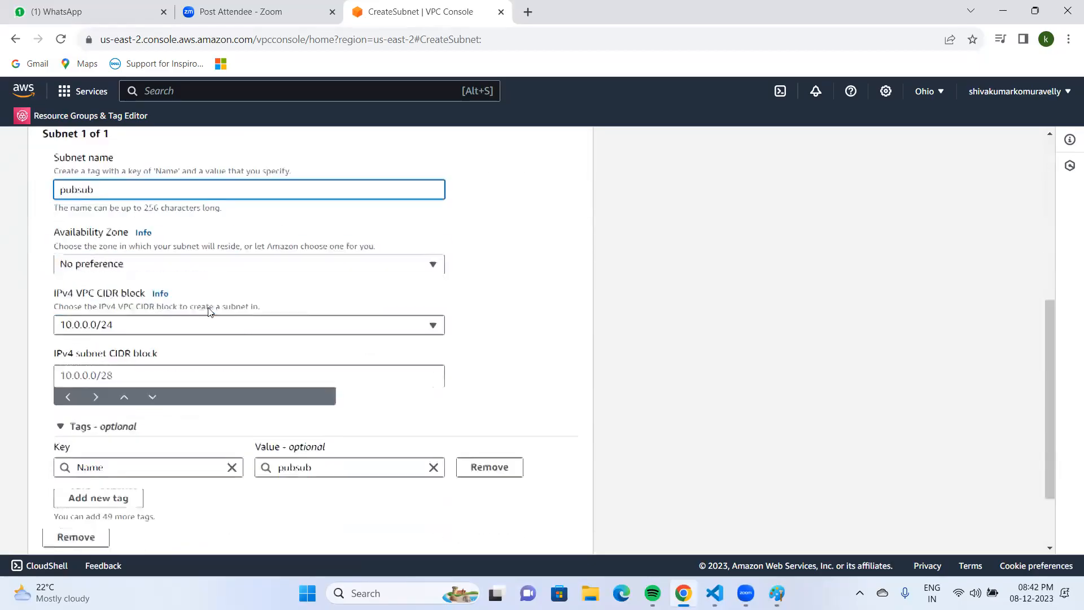
{"action": "left_click", "coordinate": [135, 378]}
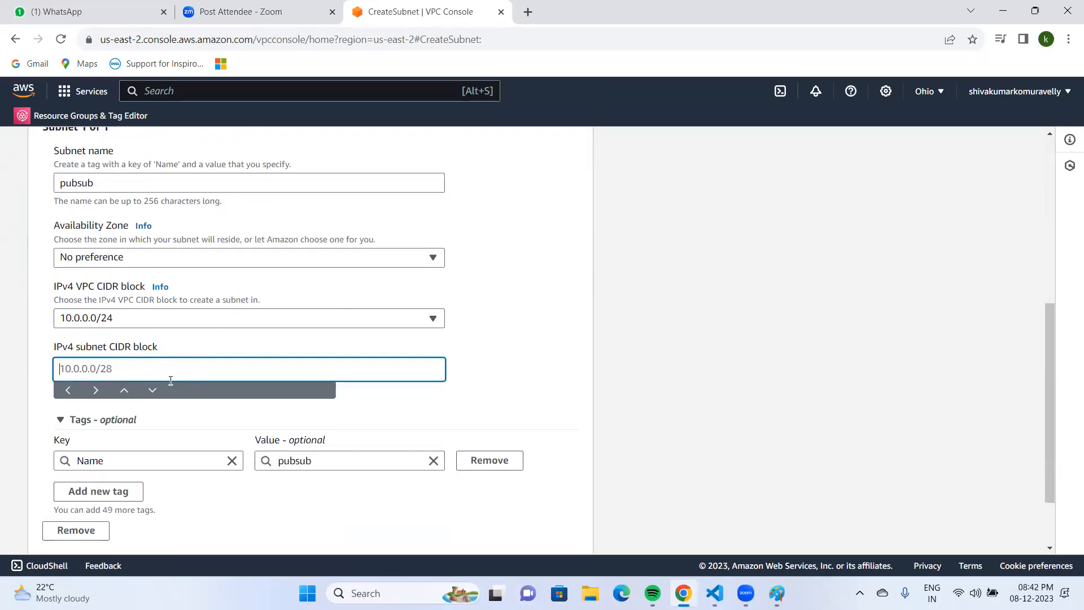
{"action": "type", "text": "10.0.0.0/25"}
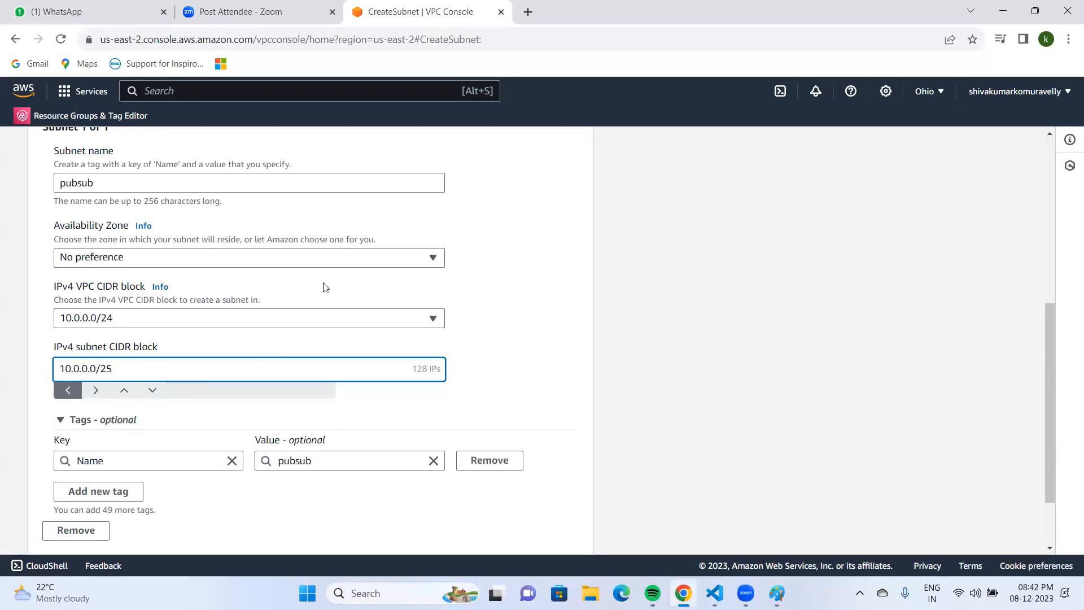
Step: Add a second subnet named privsub with IPv4 subnet CIDR block 10.0.0.128/25 and create both subnets
{"action": "scroll", "coordinate": [346, 242], "scroll_direction": "down", "scroll_amount": 2}
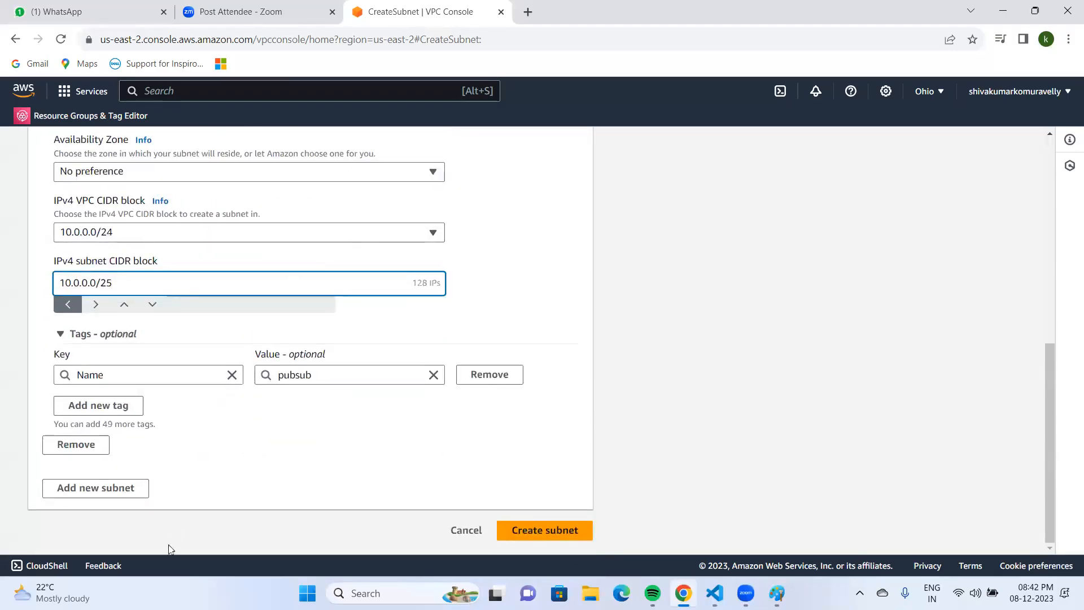
{"action": "left_click", "coordinate": [79, 491]}
{"action": "scroll", "coordinate": [122, 463], "scroll_direction": "down", "scroll_amount": 3}
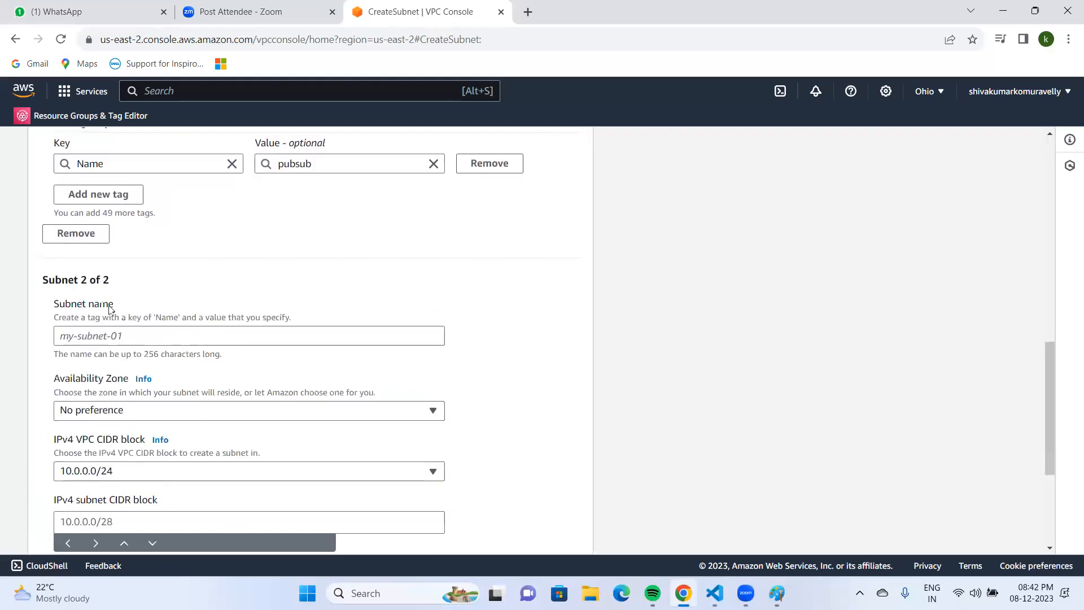
{"action": "left_click", "coordinate": [150, 338]}
{"action": "type", "text": "privsub"}
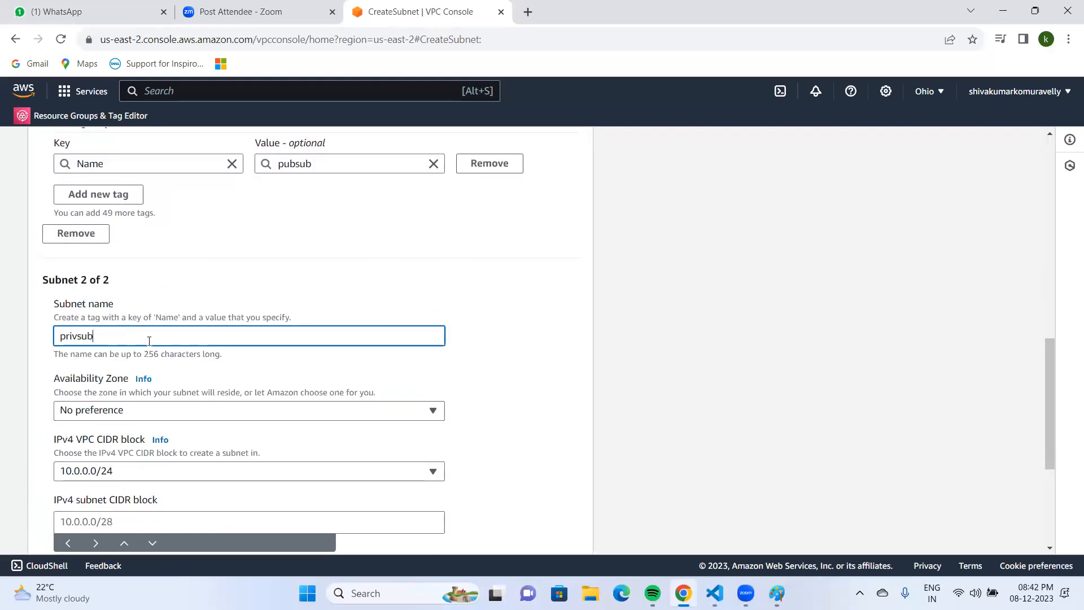
{"action": "scroll", "coordinate": [164, 339], "scroll_direction": "down", "scroll_amount": 4}
{"action": "left_click", "coordinate": [135, 310]}
{"action": "type", "text": "10.0.0.12"}
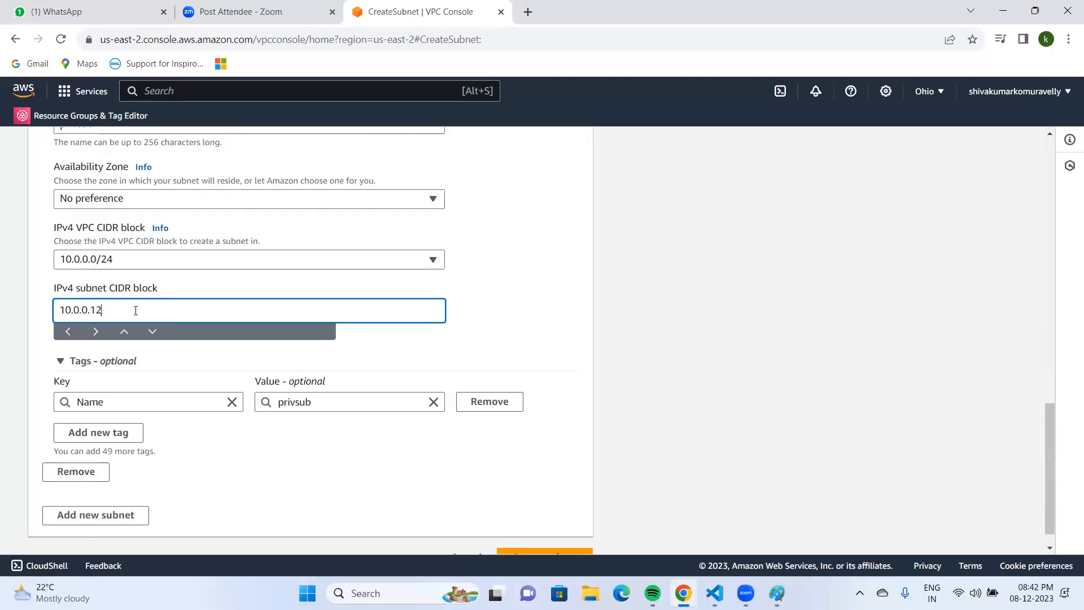
{"action": "type", "text": "8/25"}
{"action": "scroll", "coordinate": [239, 243], "scroll_direction": "down", "scroll_amount": 1}
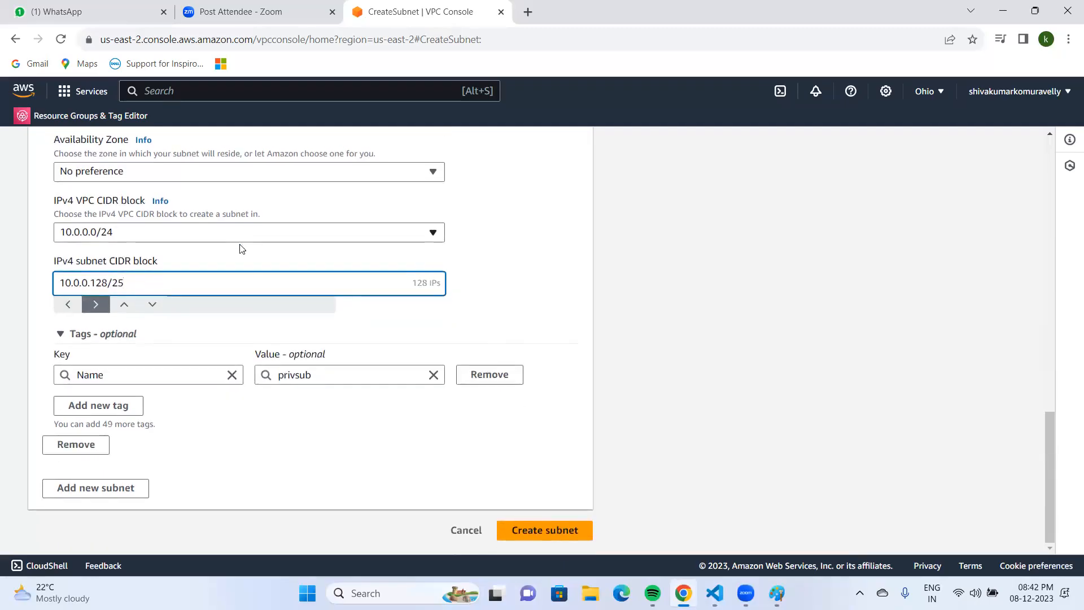
{"action": "left_click", "coordinate": [541, 530]}
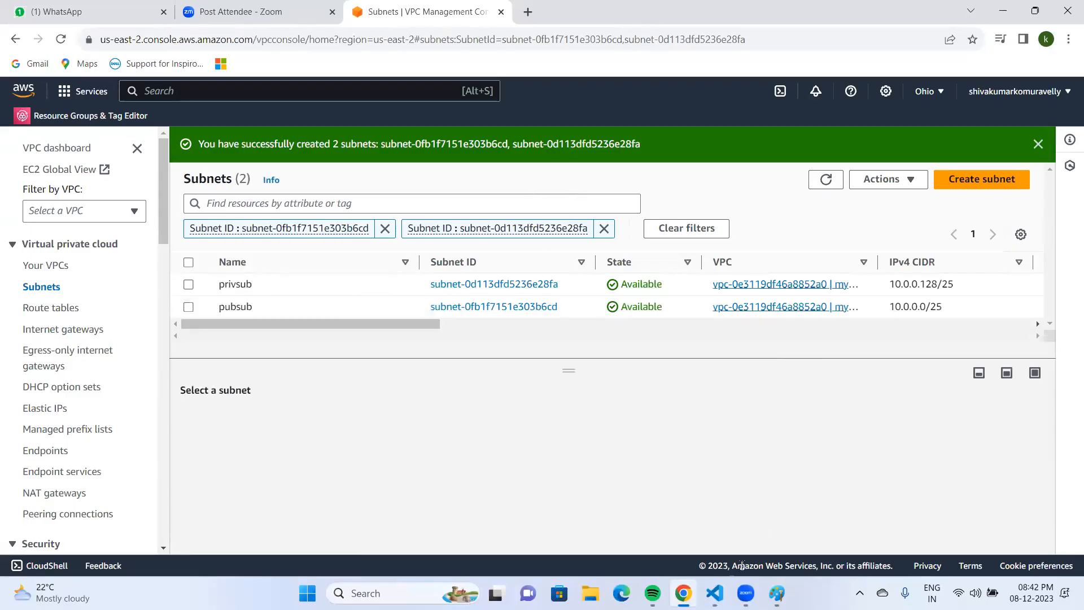
Step: Check the route table task in the VS Code notes, then create a route table named pubroute in mymanualvpc in the AWS console
{"action": "left_click", "coordinate": [714, 592]}
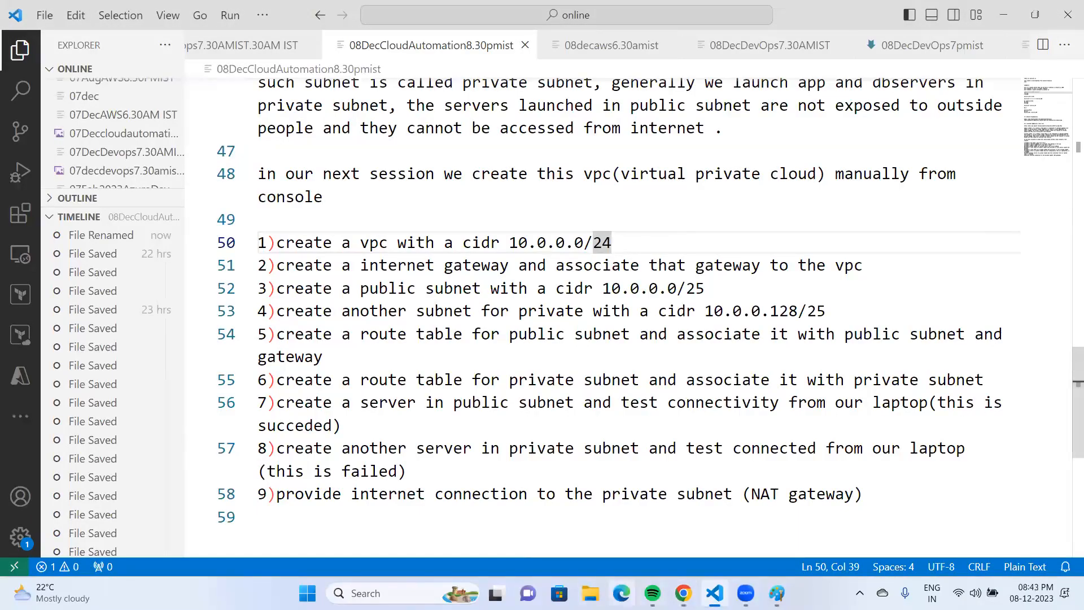
{"action": "mouse_move", "coordinate": [683, 593]}
{"action": "left_click", "coordinate": [683, 538]}
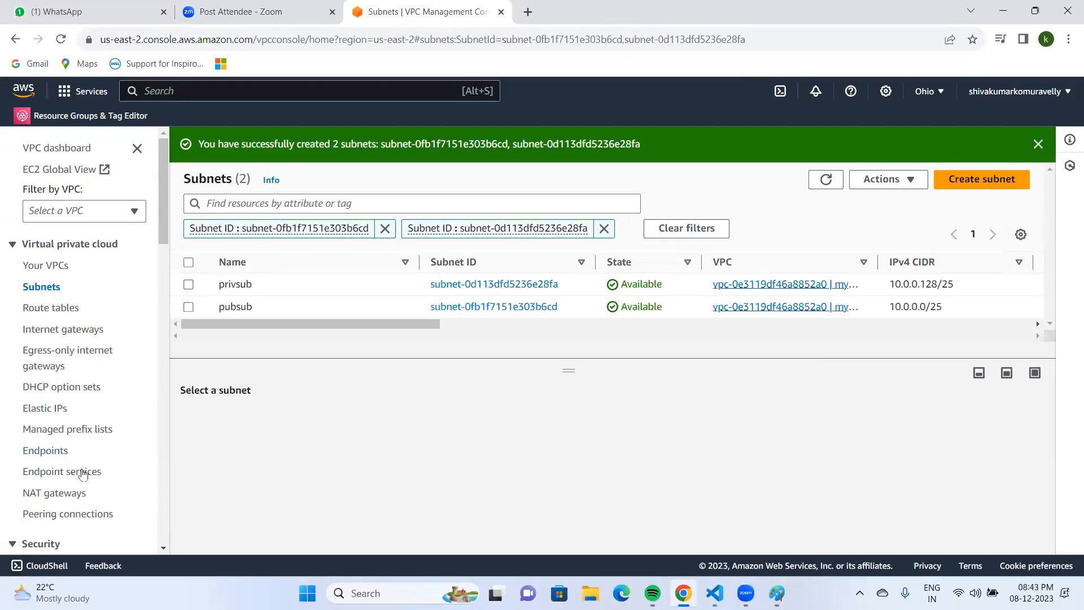
{"action": "left_click", "coordinate": [56, 314]}
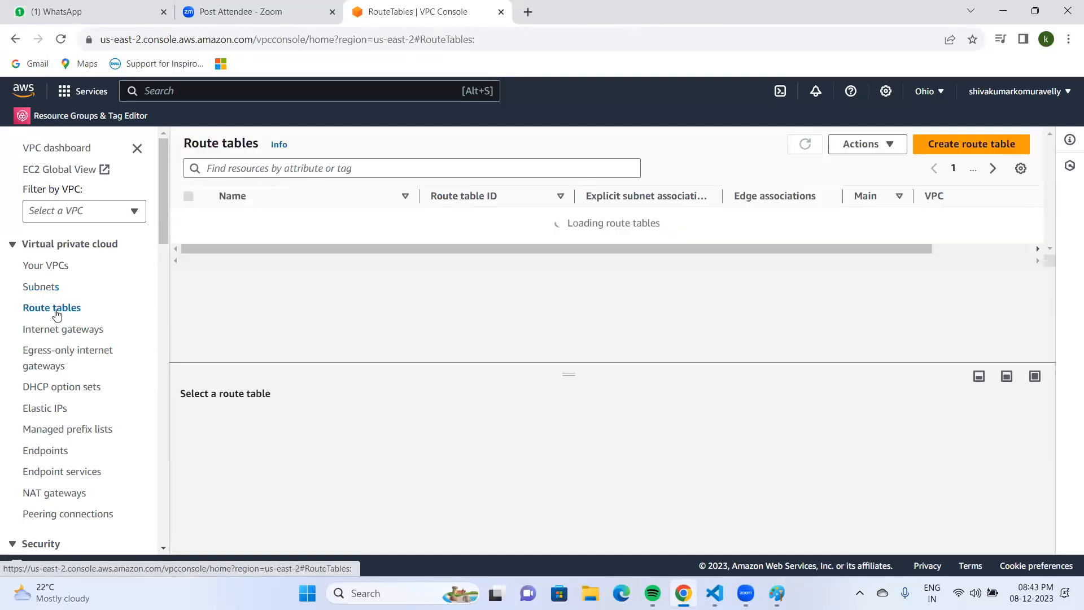
{"action": "left_click", "coordinate": [999, 145]}
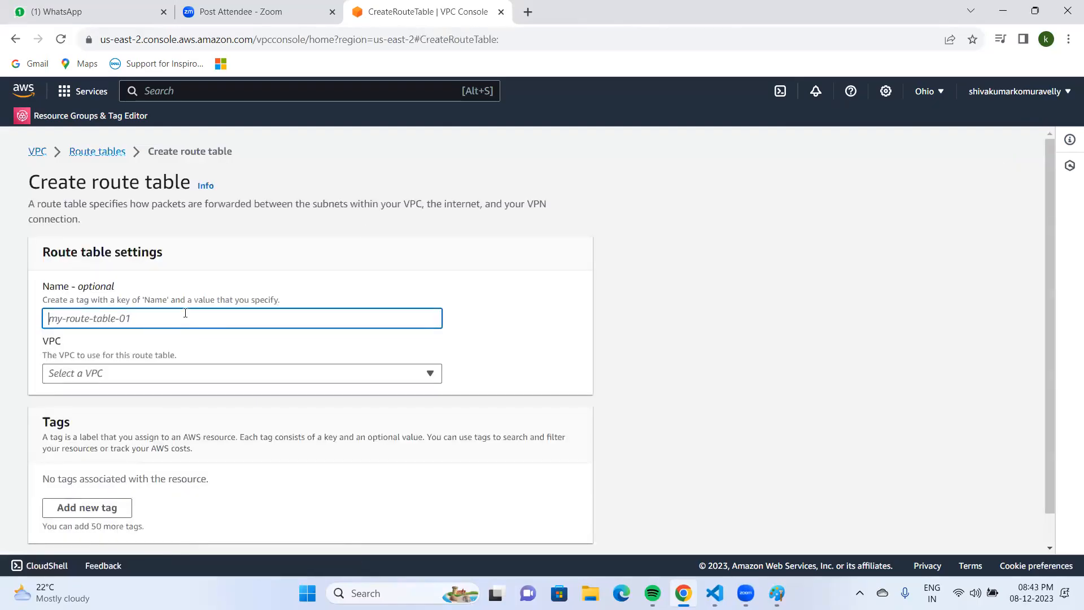
{"action": "type", "text": "pubroute"}
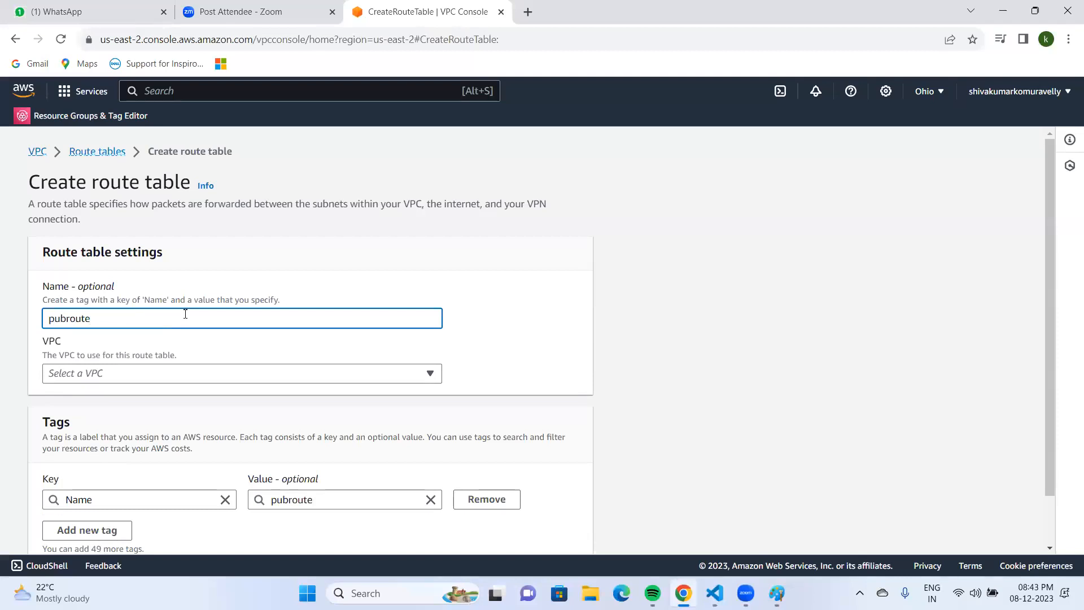
{"action": "left_click", "coordinate": [152, 382]}
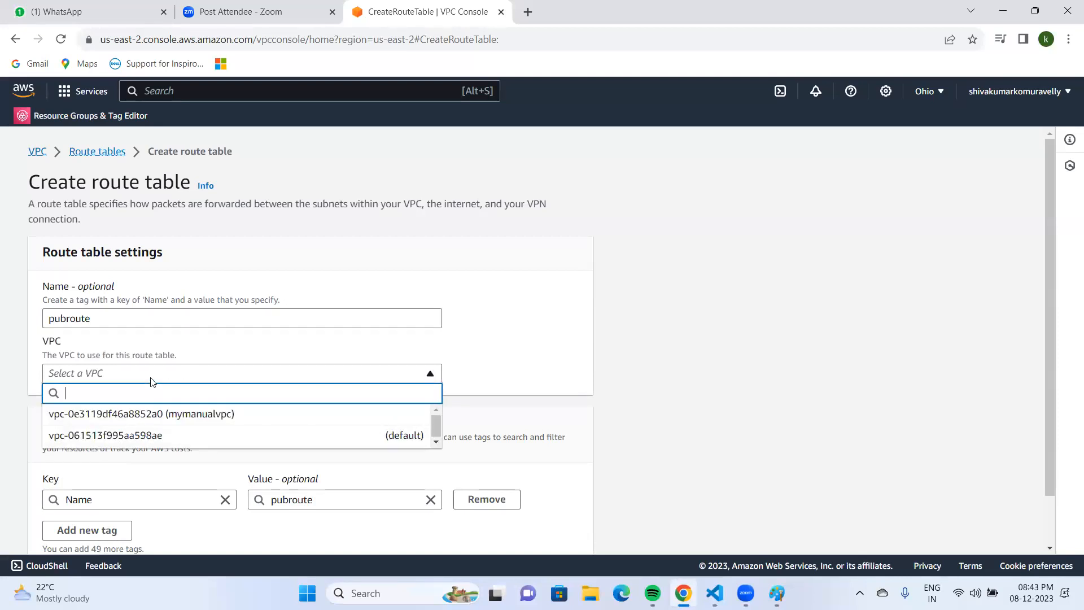
{"action": "left_click", "coordinate": [175, 413]}
{"action": "scroll", "coordinate": [181, 412], "scroll_direction": "down", "scroll_amount": 1}
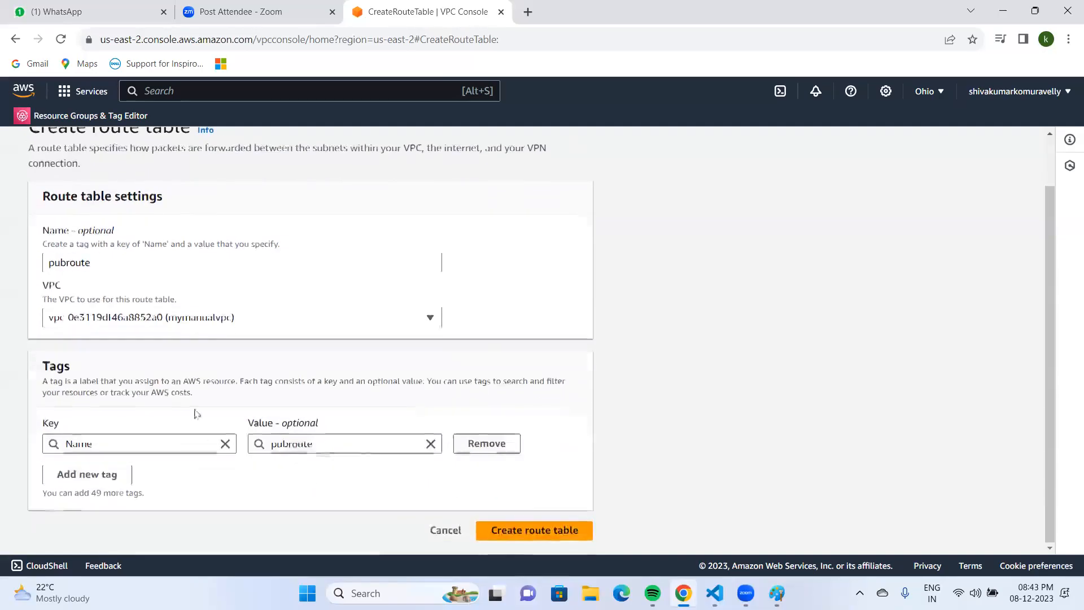
{"action": "left_click", "coordinate": [544, 532]}
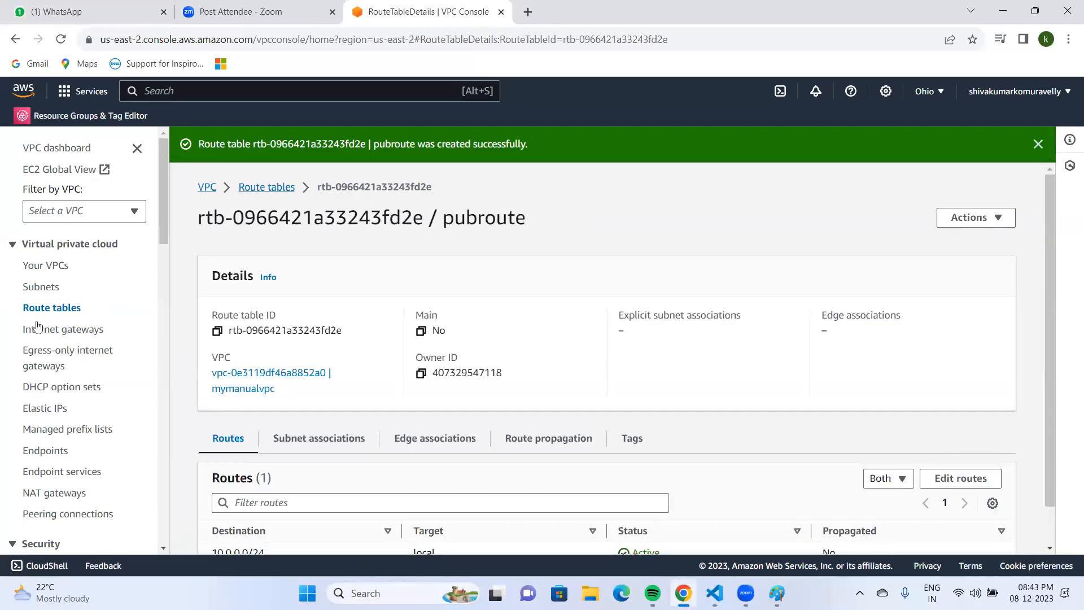
Step: Create a second route table named privroute in the VPC mymanualvpc
{"action": "left_click", "coordinate": [53, 309]}
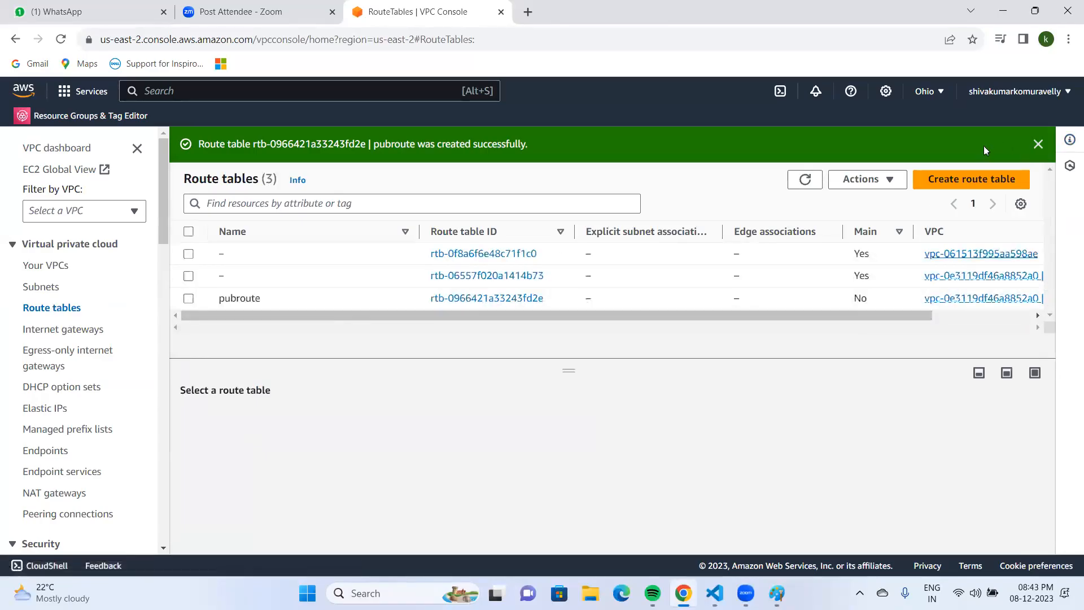
{"action": "left_click", "coordinate": [969, 179]}
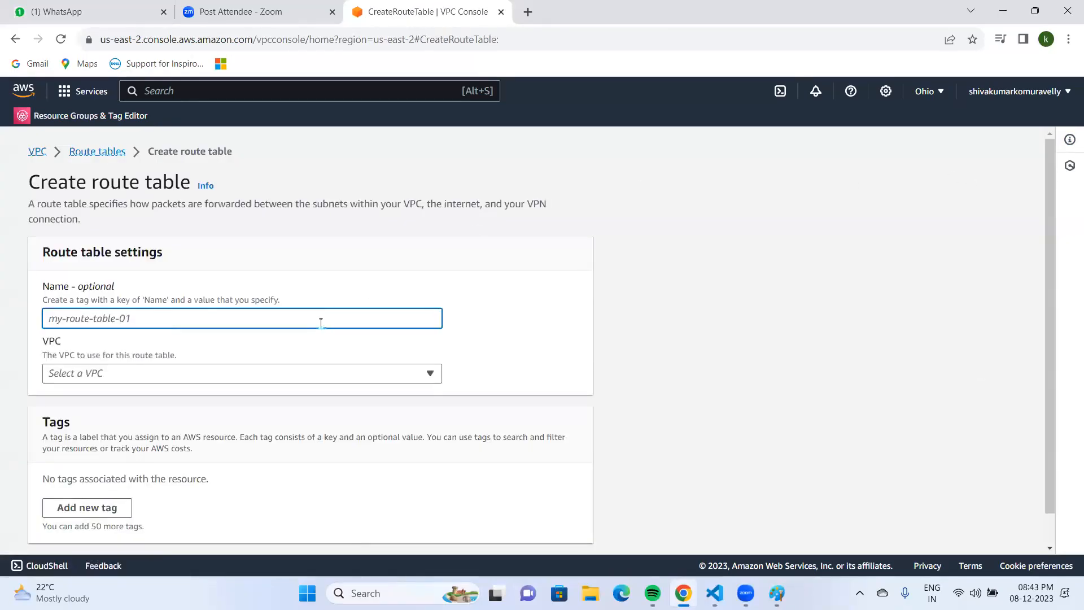
{"action": "type", "text": "privrp"}
{"action": "key", "text": "BackSpace"}
{"action": "key", "text": "BackSpace"}
{"action": "type", "text": "route"}
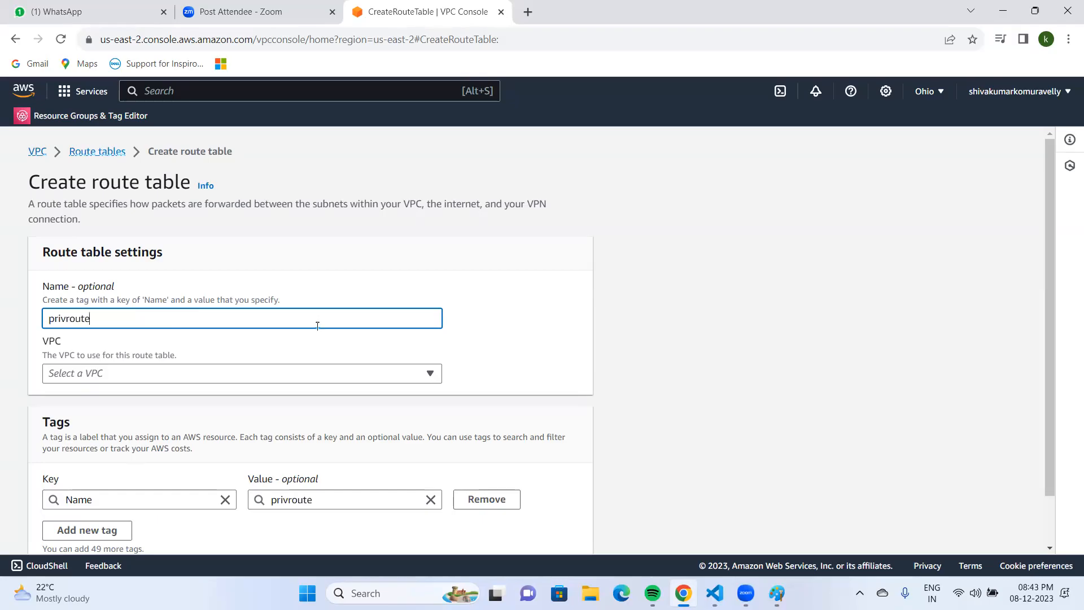
{"action": "left_click", "coordinate": [275, 379]}
{"action": "left_click", "coordinate": [158, 423]}
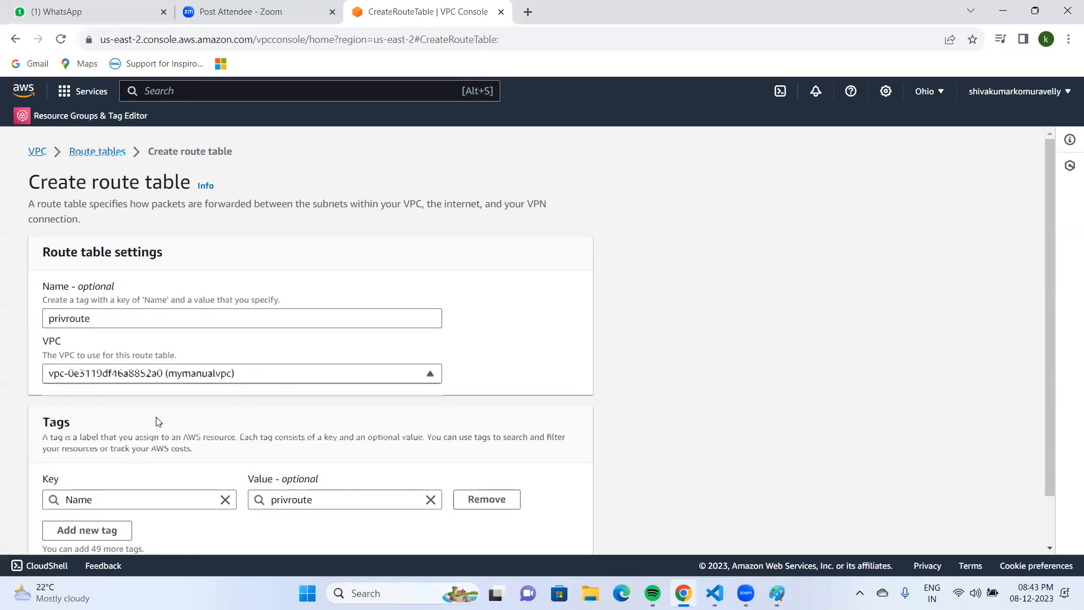
{"action": "scroll", "coordinate": [598, 395], "scroll_direction": "down", "scroll_amount": 1}
{"action": "left_click", "coordinate": [544, 531]}
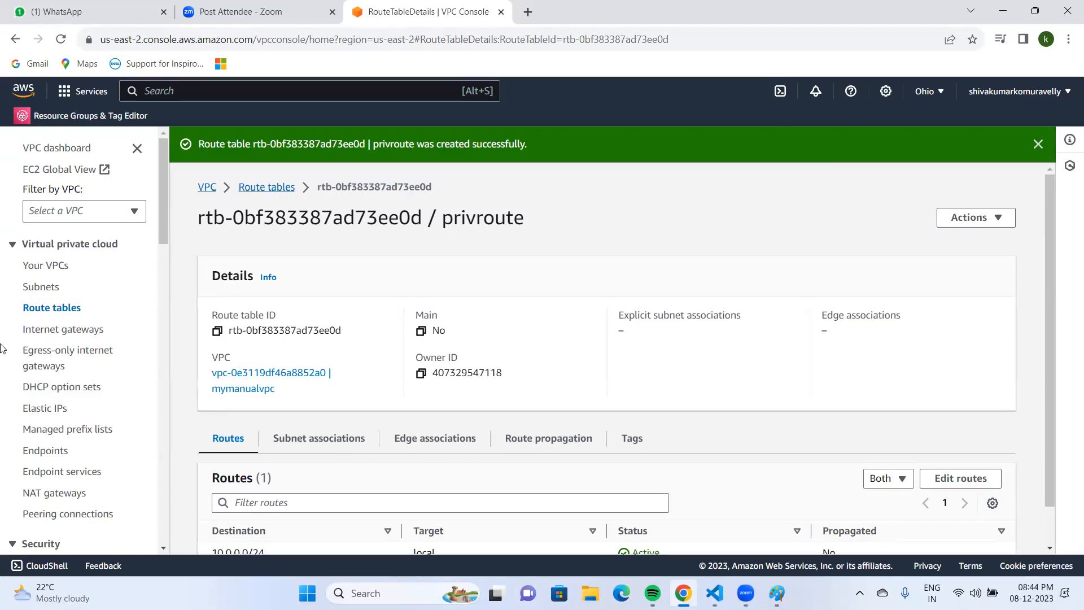
Step: Associate the subnet pubsub with the route table pubroute and save the association
{"action": "left_click", "coordinate": [63, 311]}
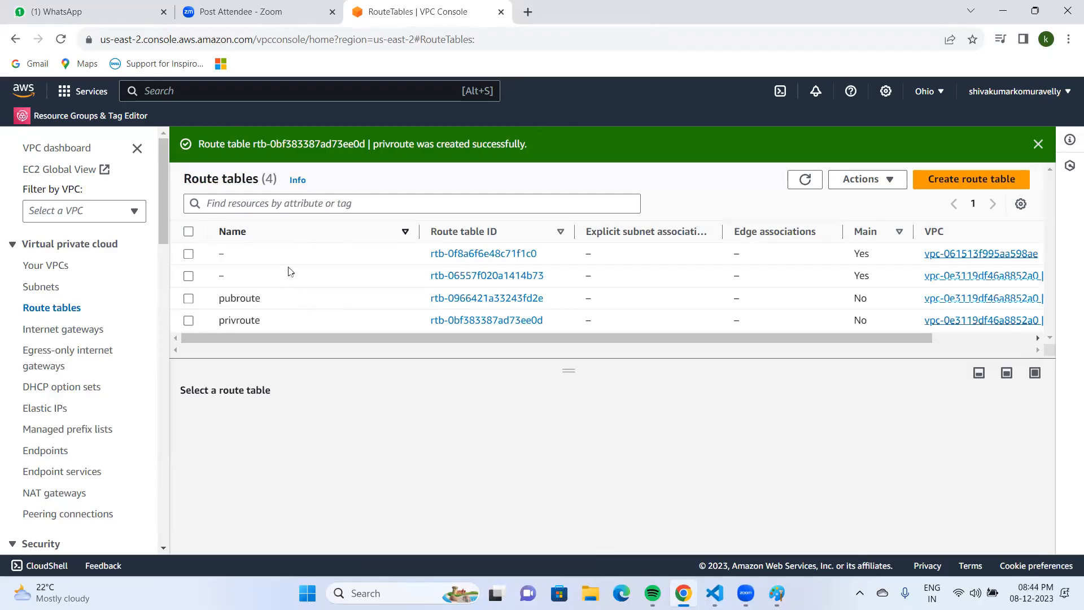
{"action": "left_click", "coordinate": [188, 298]}
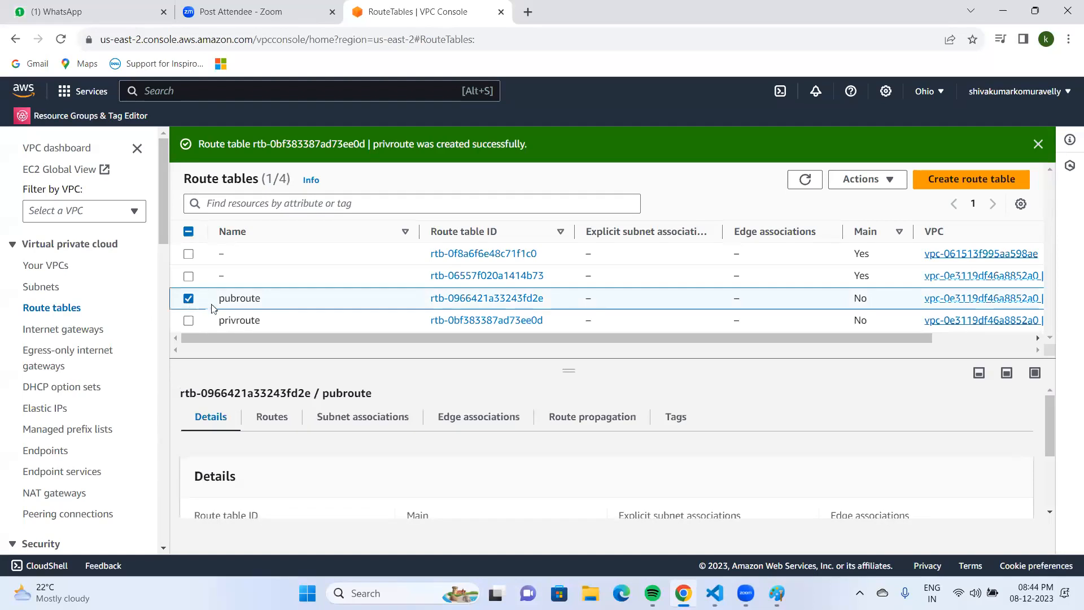
{"action": "left_click", "coordinate": [370, 421]}
{"action": "scroll", "coordinate": [386, 401], "scroll_direction": "down", "scroll_amount": 3}
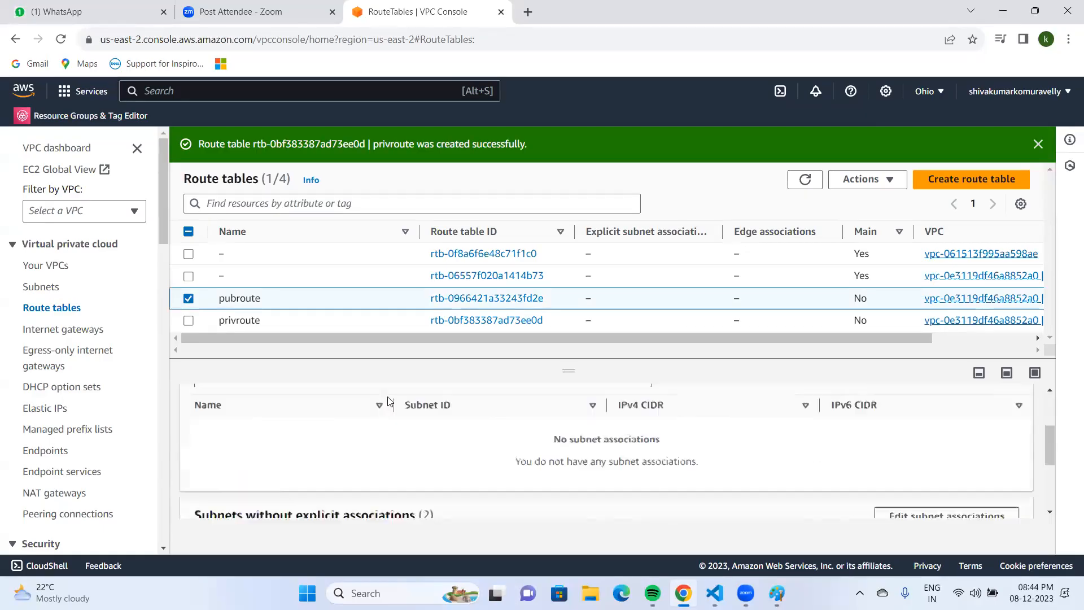
{"action": "scroll", "coordinate": [385, 398], "scroll_direction": "up", "scroll_amount": 3}
{"action": "scroll", "coordinate": [564, 452], "scroll_direction": "down", "scroll_amount": 1}
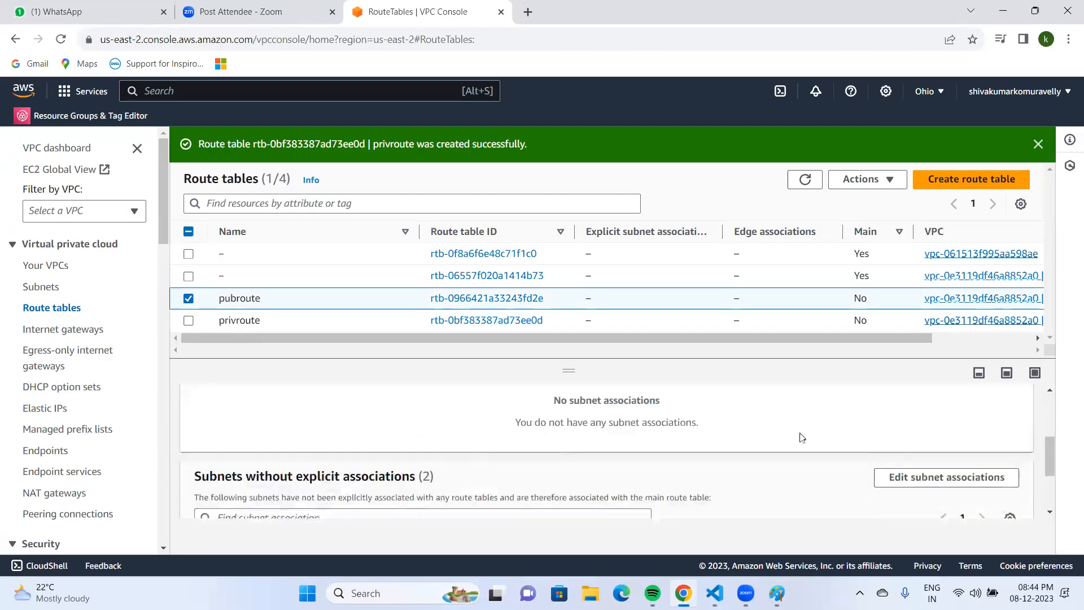
{"action": "left_click", "coordinate": [899, 479]}
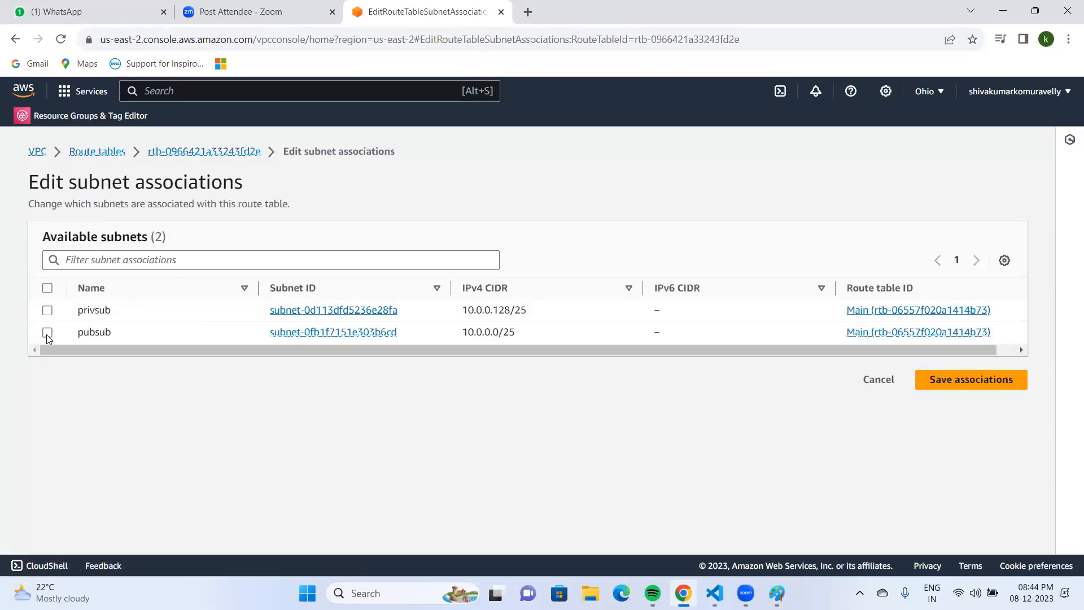
{"action": "left_click", "coordinate": [47, 334]}
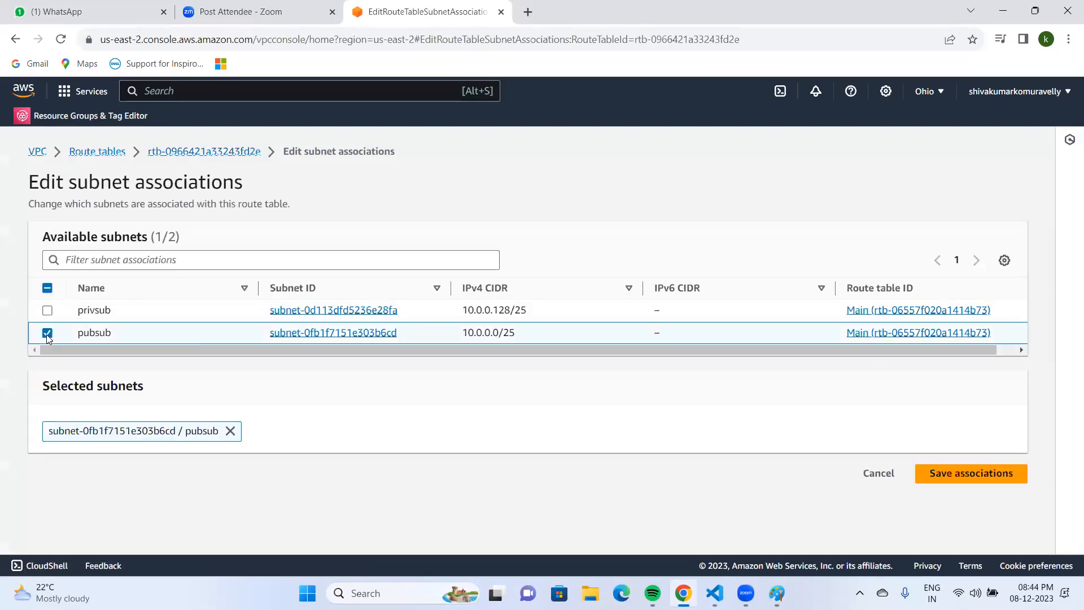
{"action": "left_click", "coordinate": [966, 471]}
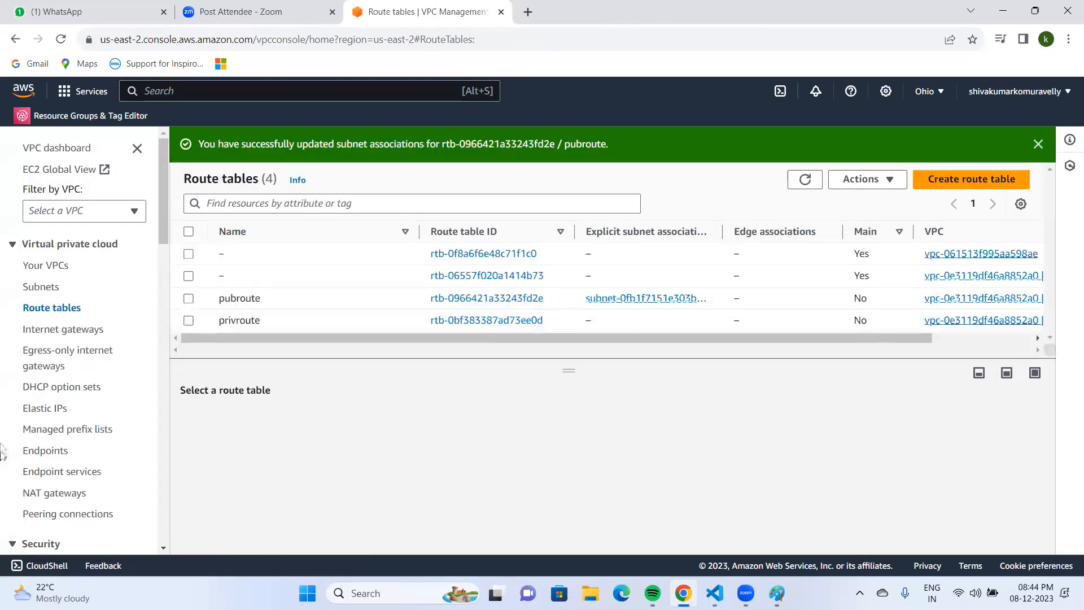
Step: Add a route to pubroute with destination 0.0.0.0/0 and the internet gateway mygateway as target, and save the changes
{"action": "left_click", "coordinate": [189, 299]}
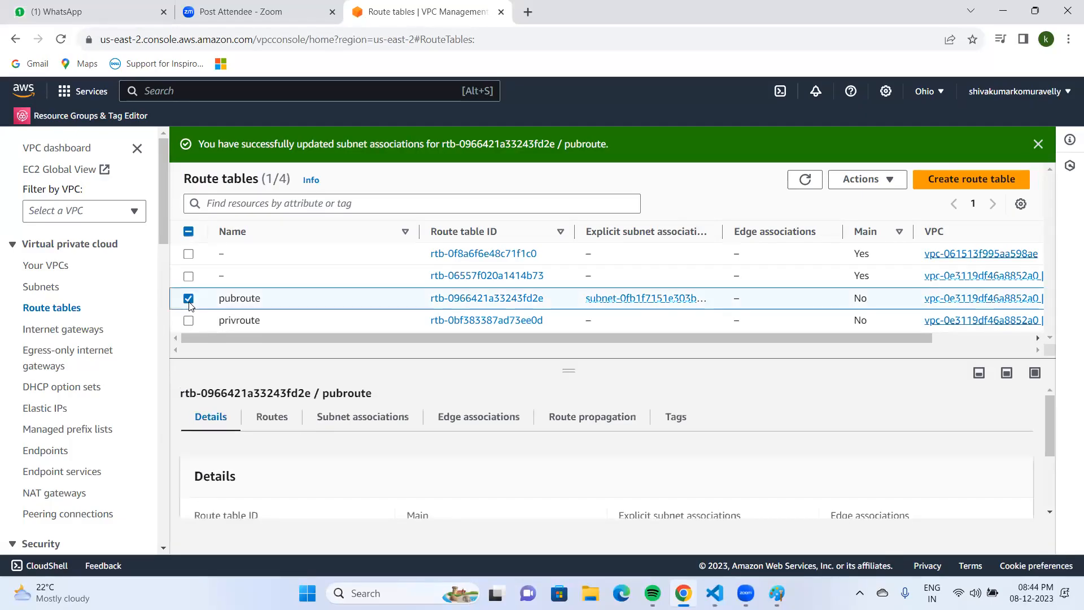
{"action": "left_click", "coordinate": [268, 422]}
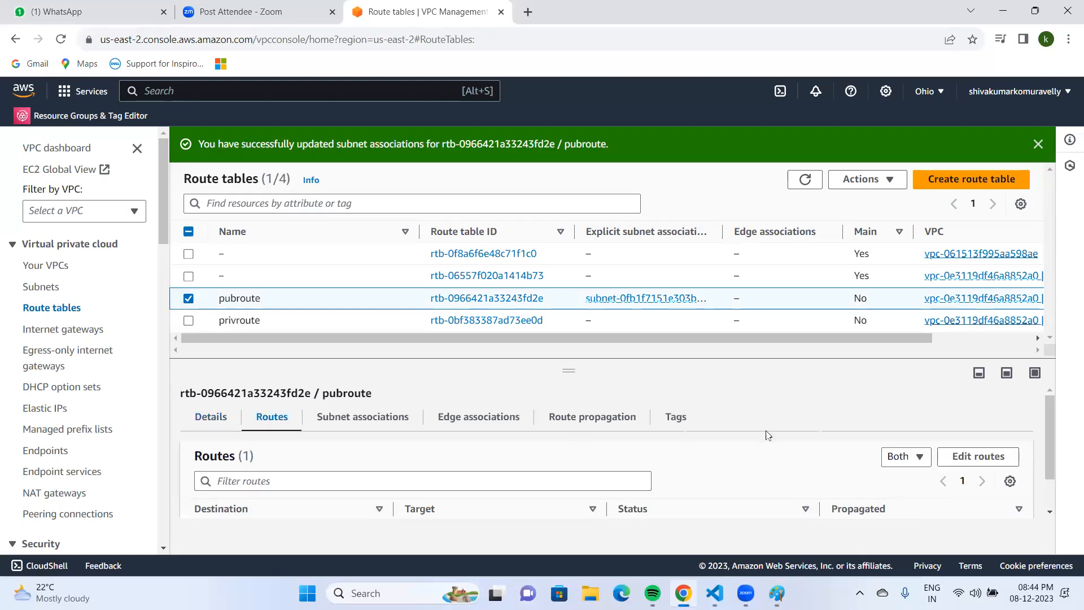
{"action": "left_click", "coordinate": [962, 456]}
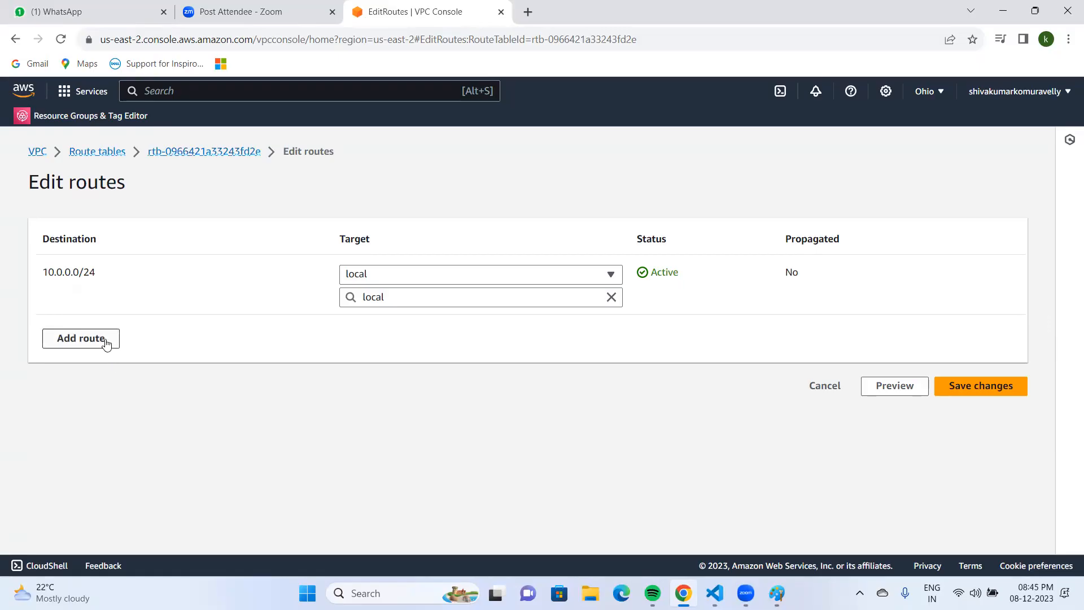
{"action": "left_click", "coordinate": [85, 338]}
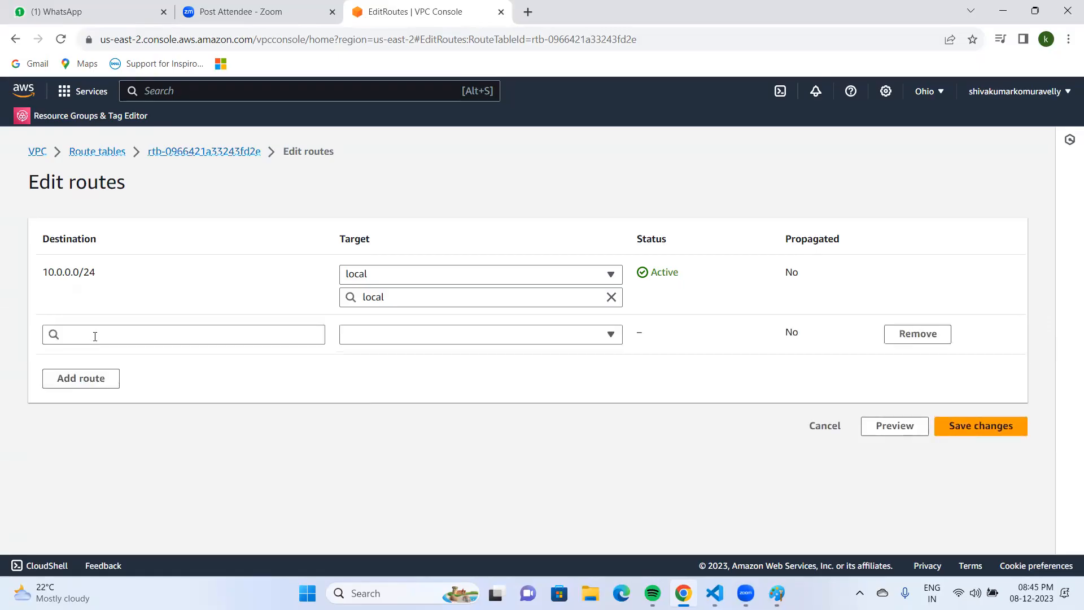
{"action": "left_click", "coordinate": [95, 337]}
{"action": "left_click", "coordinate": [85, 358]}
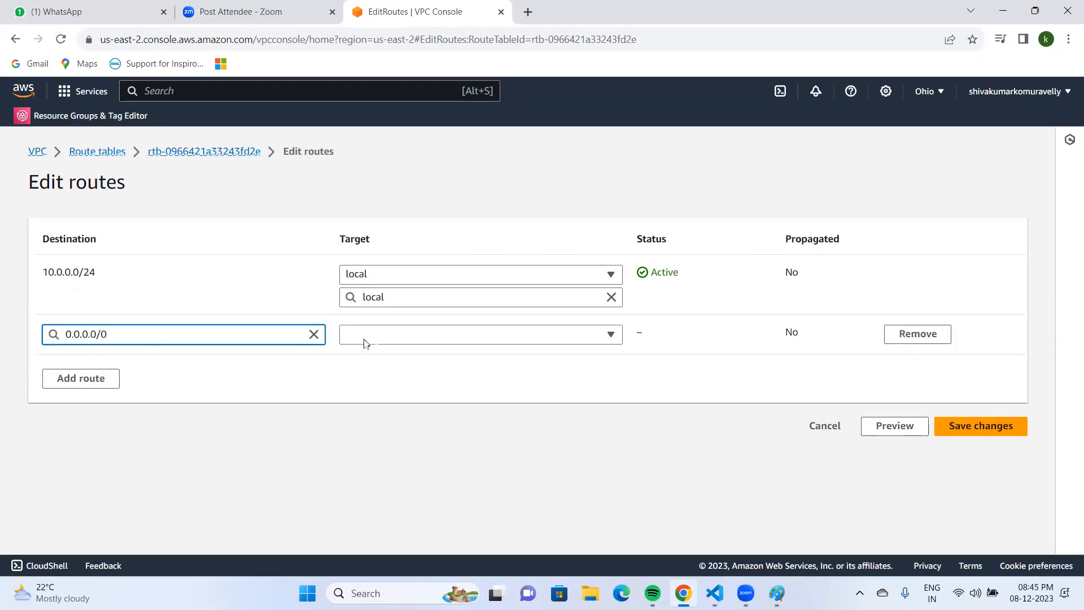
{"action": "left_click", "coordinate": [409, 337]}
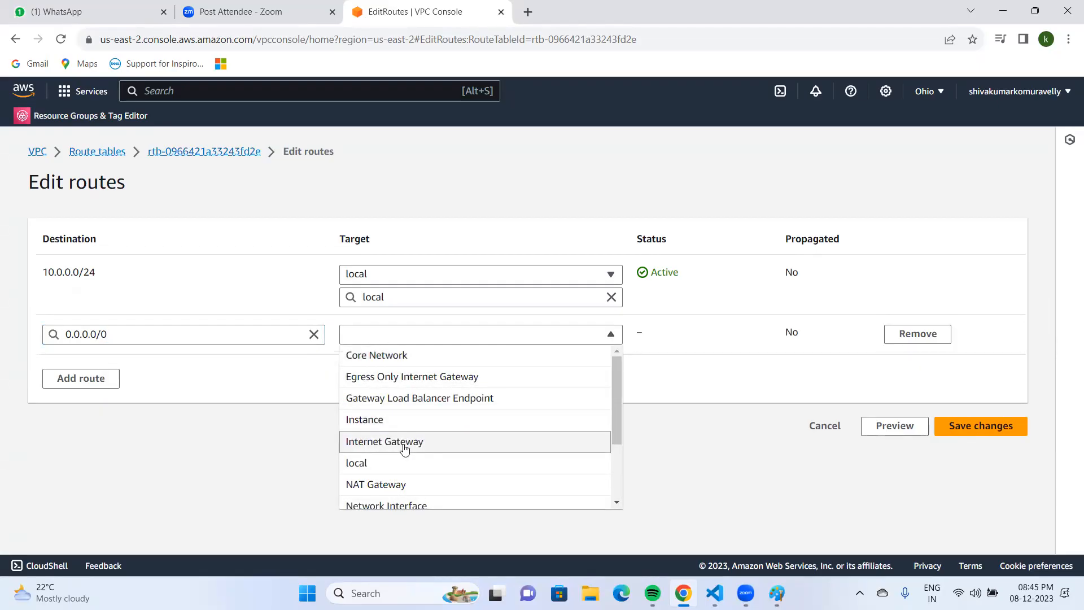
{"action": "left_click", "coordinate": [402, 443]}
{"action": "left_click", "coordinate": [392, 357]}
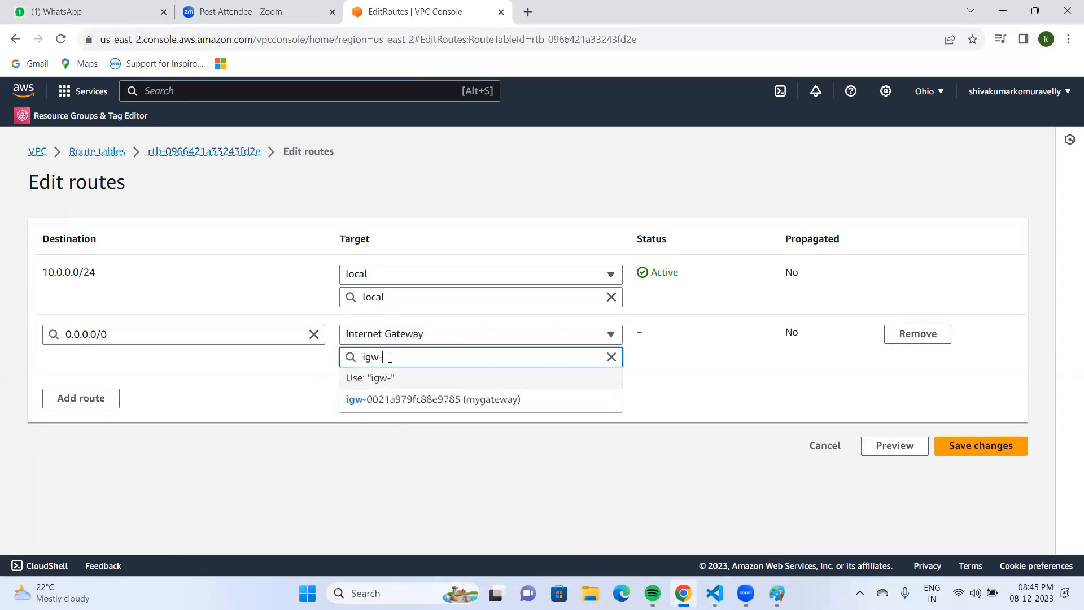
{"action": "left_click", "coordinate": [427, 401]}
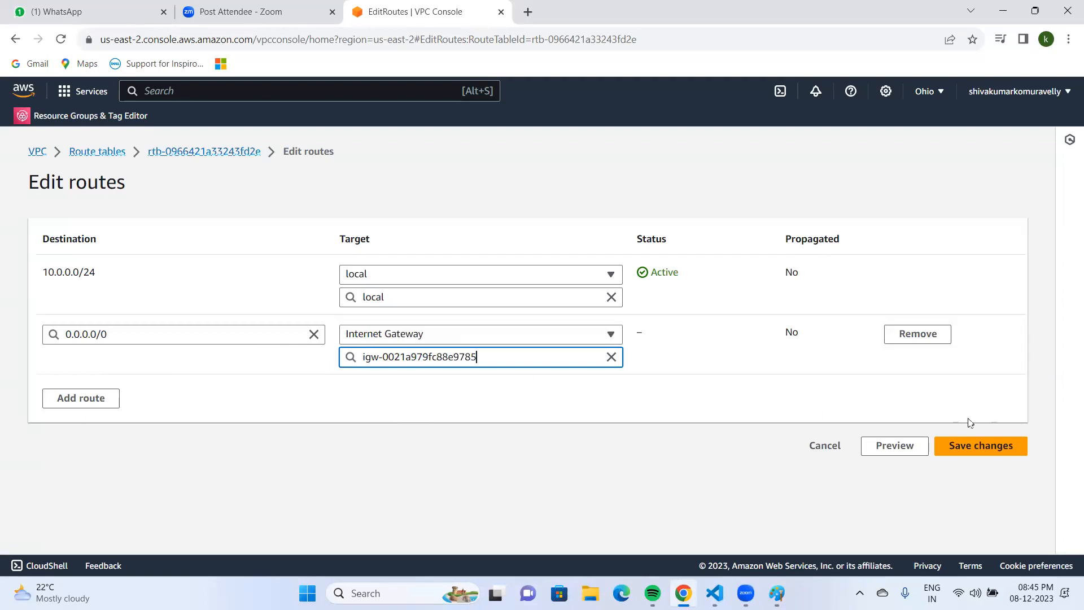
{"action": "left_click", "coordinate": [991, 446]}
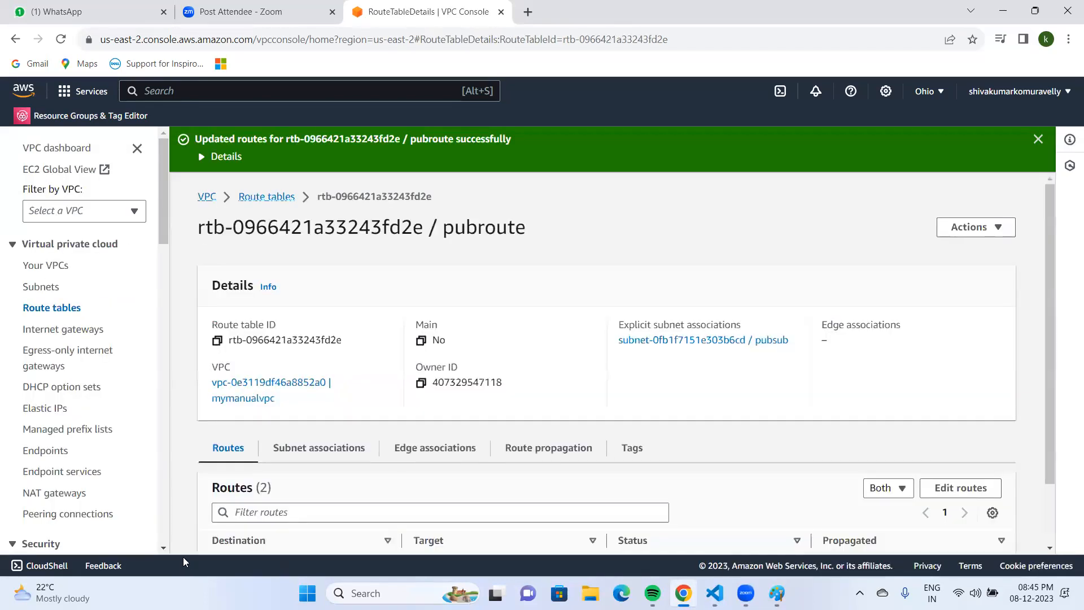
{"action": "scroll", "coordinate": [186, 471], "scroll_direction": "down", "scroll_amount": 2}
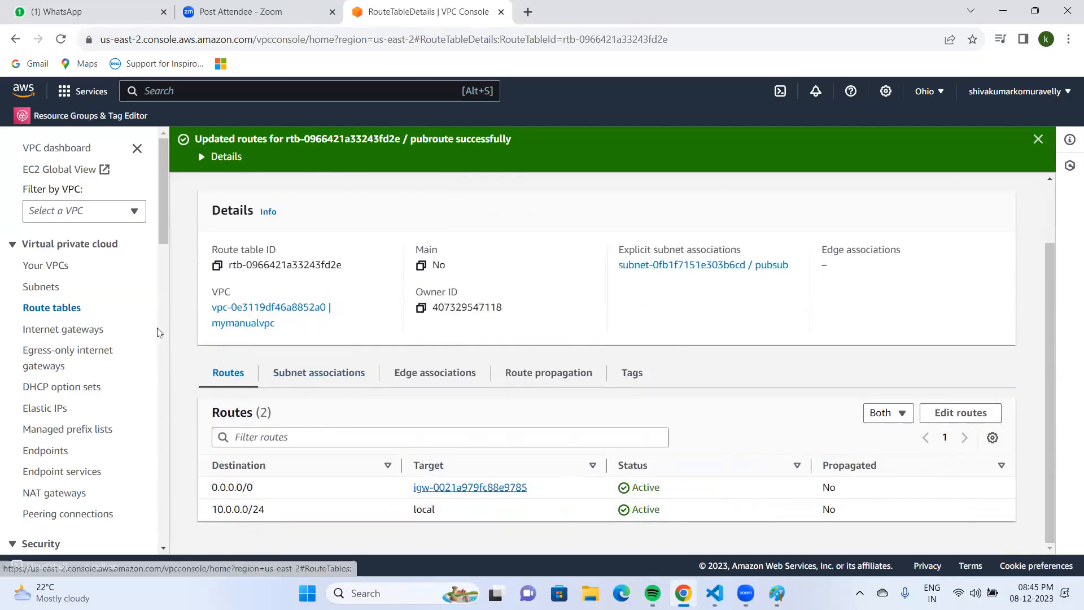
Step: Associate the subnet privsub with the route table privroute and save the association
{"action": "left_click", "coordinate": [52, 308]}
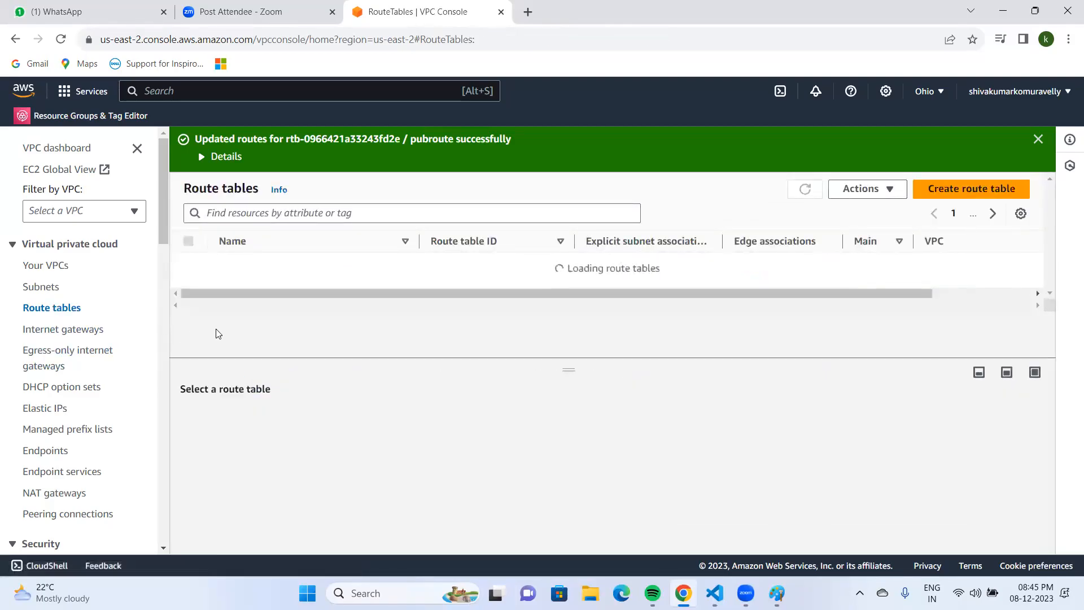
{"action": "left_click", "coordinate": [188, 332]}
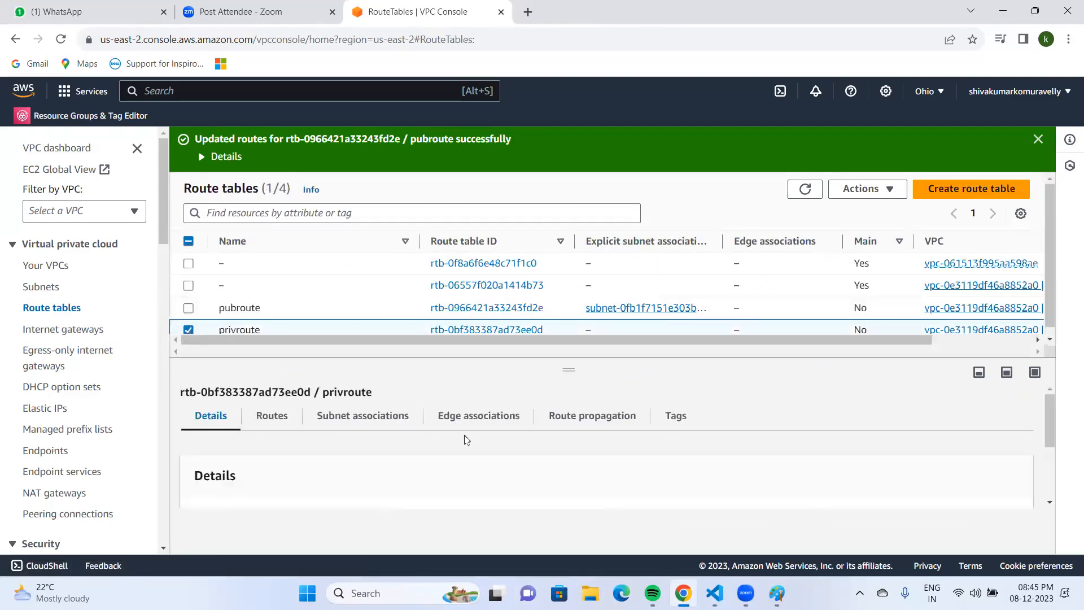
{"action": "scroll", "coordinate": [795, 462], "scroll_direction": "down", "scroll_amount": 2}
{"action": "scroll", "coordinate": [796, 452], "scroll_direction": "up", "scroll_amount": 2}
{"action": "left_click", "coordinate": [386, 421]}
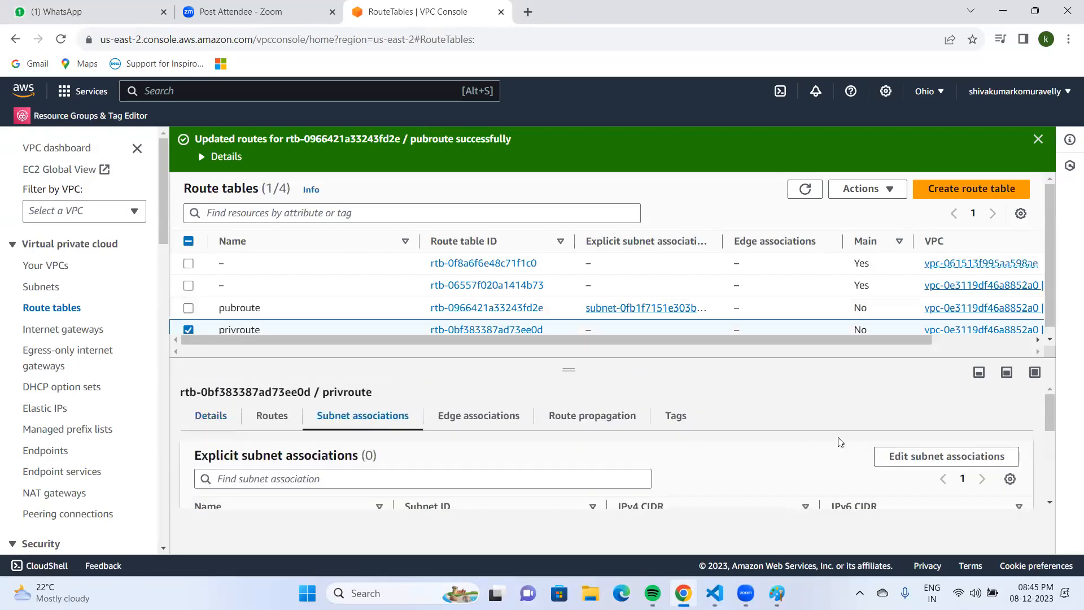
{"action": "left_click", "coordinate": [890, 457]}
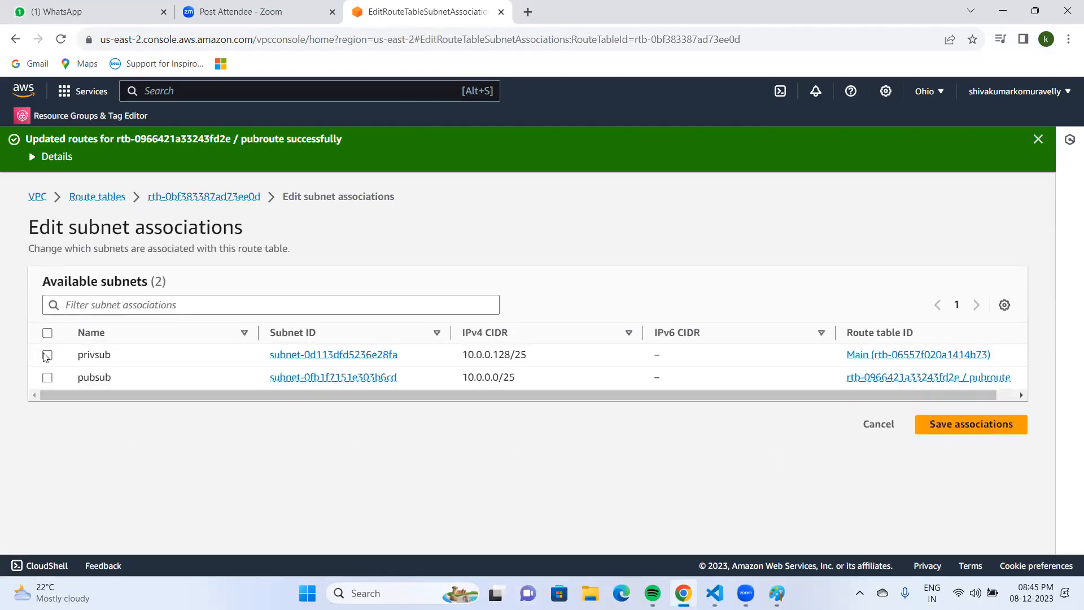
{"action": "left_click", "coordinate": [47, 355]}
{"action": "left_click", "coordinate": [929, 517]}
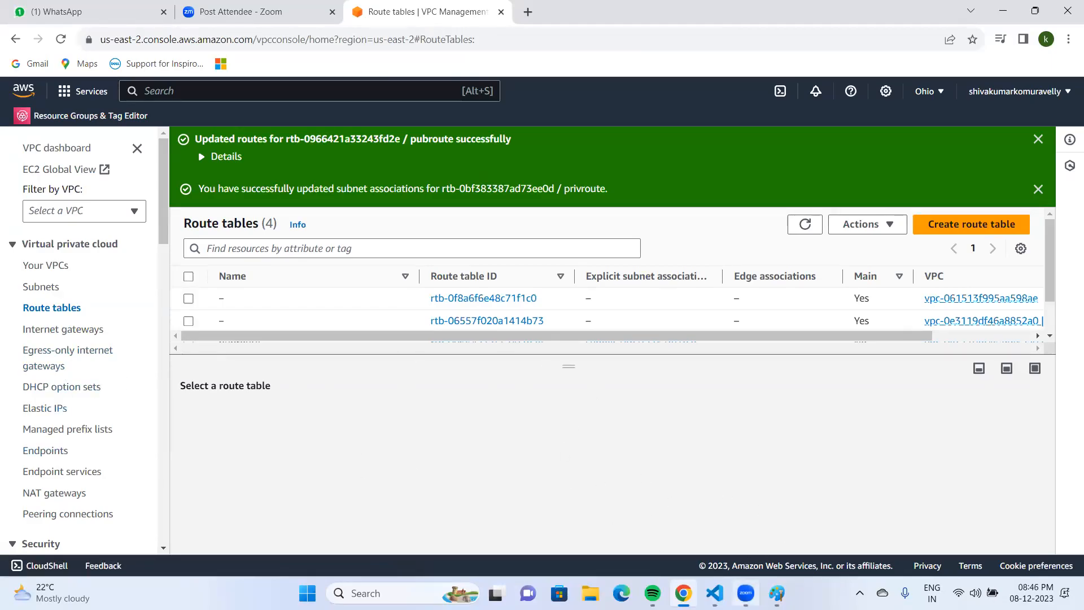
Step: Check the server creation tasks in the VS Code notes and return to the AWS console in the browser
{"action": "left_click", "coordinate": [714, 593]}
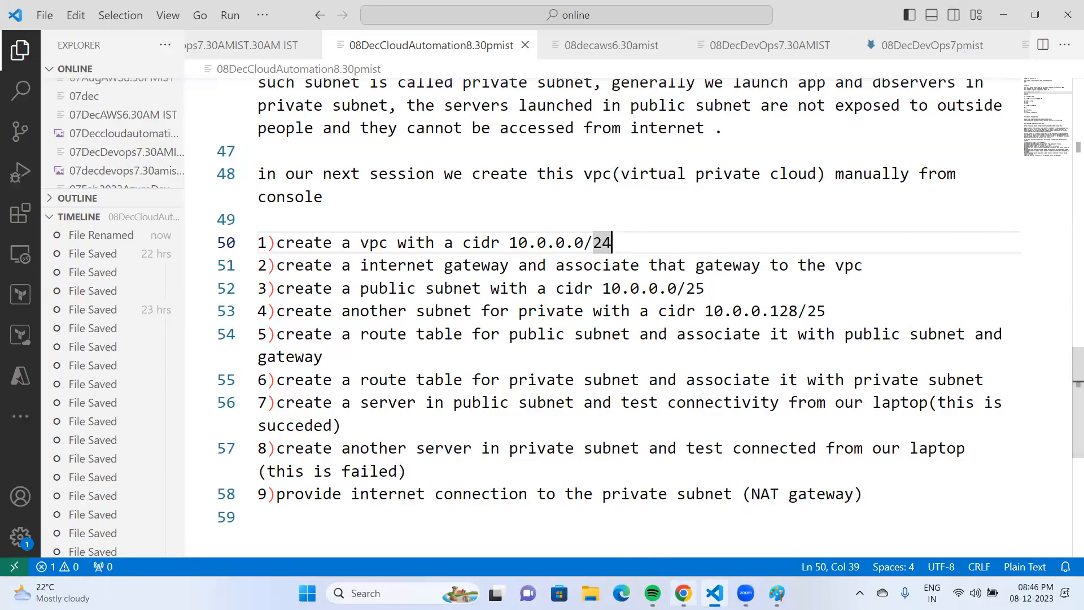
{"action": "mouse_move", "coordinate": [682, 590]}
{"action": "left_click", "coordinate": [691, 531]}
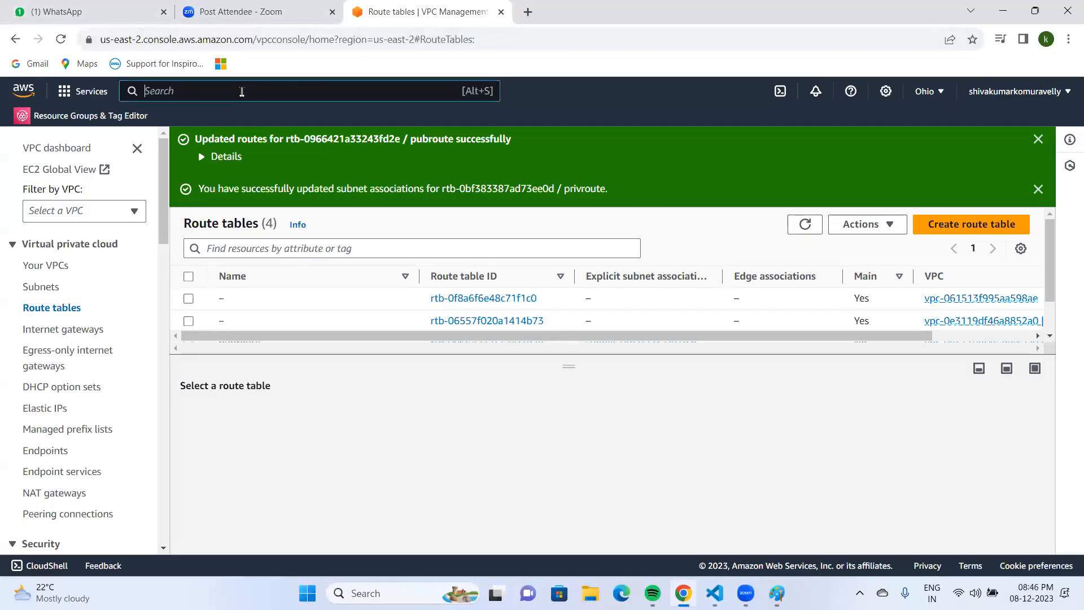
Step: Find the EC2 service and start launching a new instance from its list of running instances
{"action": "left_click", "coordinate": [241, 92]}
{"action": "type", "text": "ec2"}
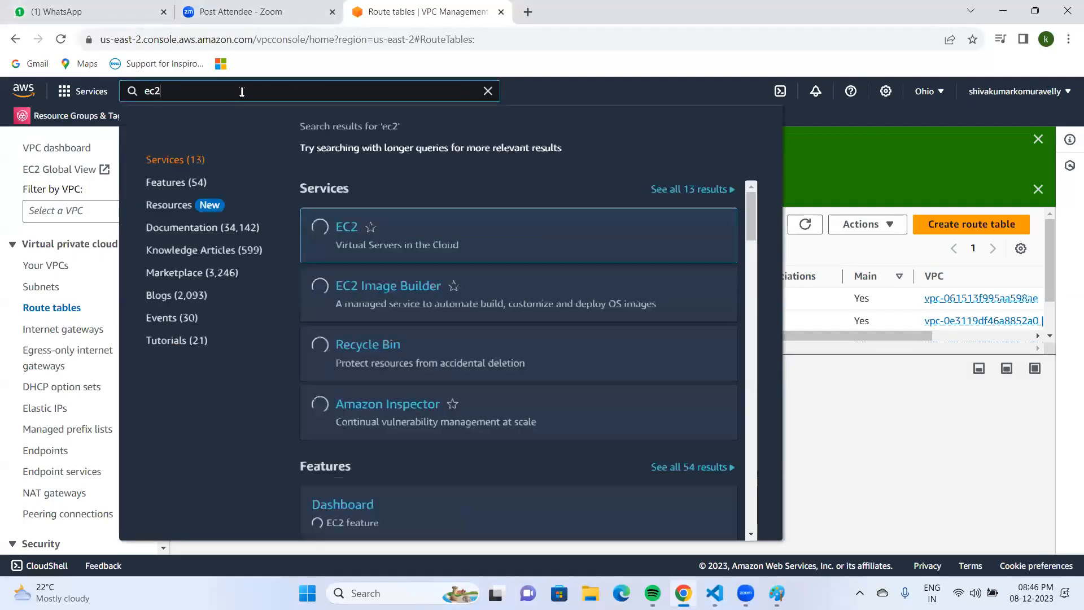
{"action": "left_click", "coordinate": [345, 226]}
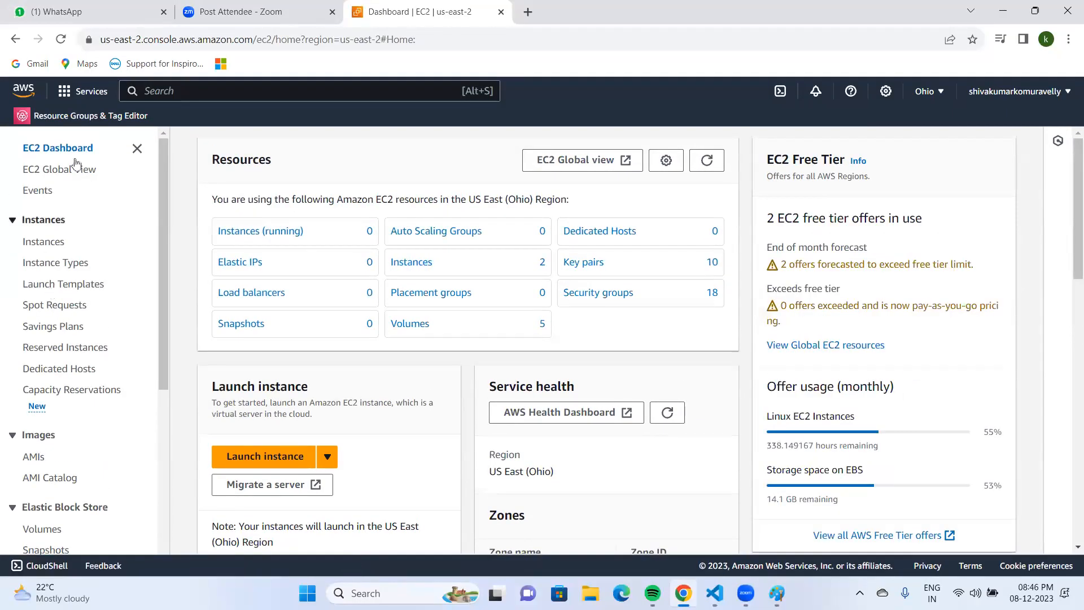
{"action": "left_click", "coordinate": [247, 235]}
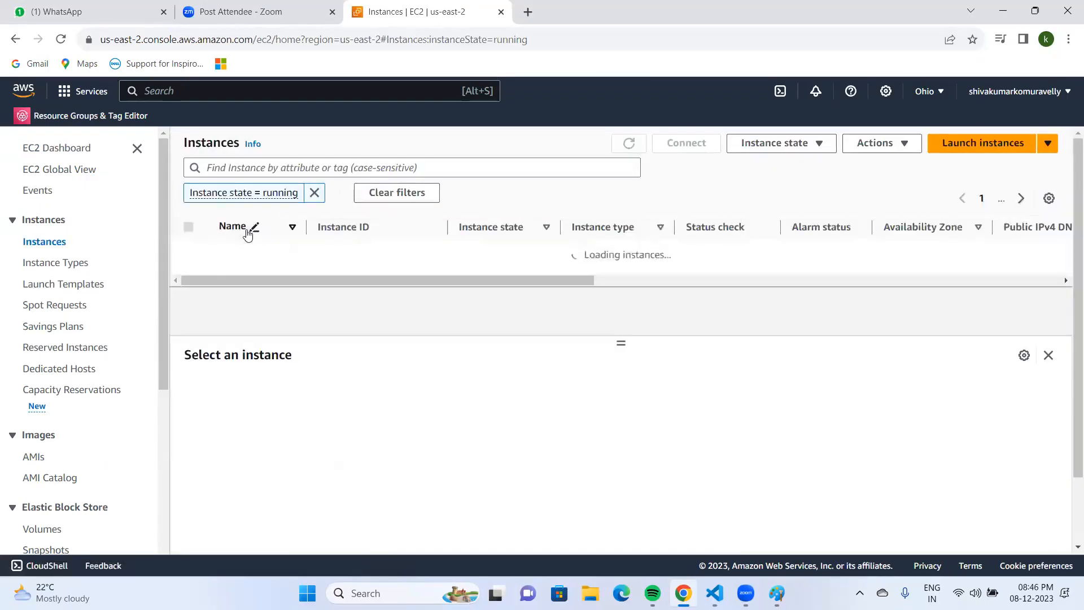
{"action": "left_click", "coordinate": [971, 147]}
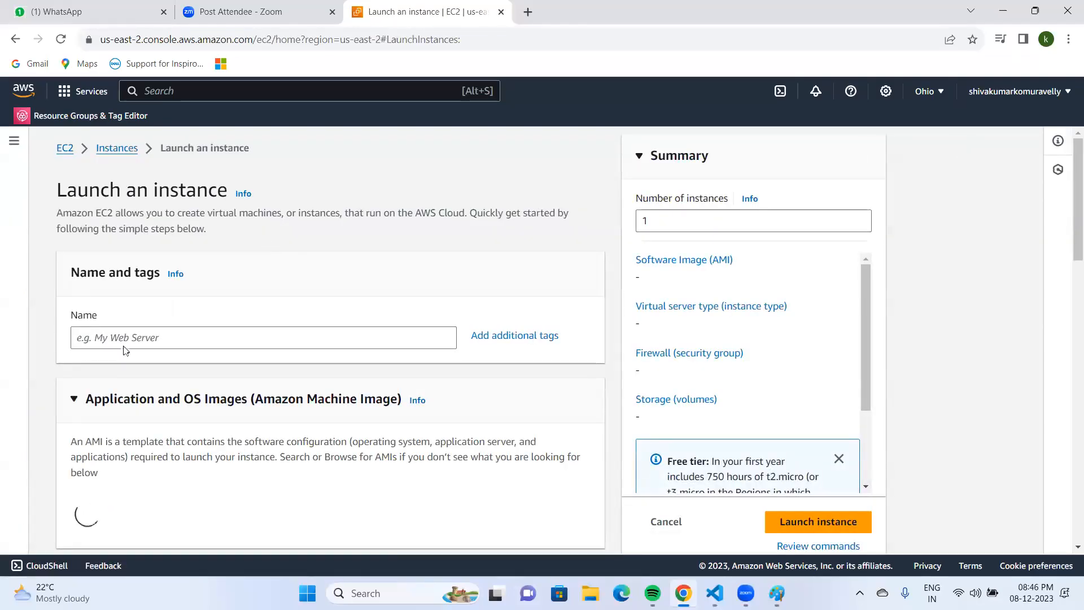
Step: Name the new EC2 instance webserver
{"action": "left_click", "coordinate": [182, 336]}
{"action": "type", "text": "pus"}
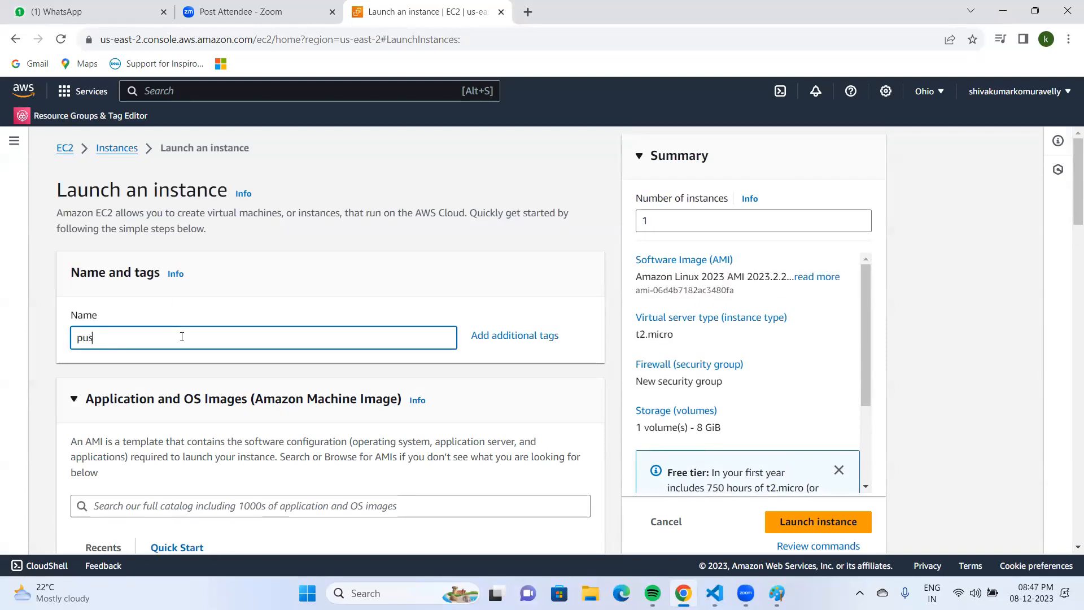
{"action": "type", "text": "ubbserver"}
{"action": "key", "text": "BackSpace"}
{"action": "key", "text": "BackSpace"}
{"action": "key", "text": "BackSpace"}
{"action": "key", "text": "BackSpace"}
{"action": "key", "text": "BackSpace"}
{"action": "key", "text": "BackSpace"}
{"action": "key", "text": "BackSpace"}
{"action": "key", "text": "BackSpace"}
{"action": "type", "text": "werbserver"}
{"action": "scroll", "coordinate": [220, 251], "scroll_direction": "down", "scroll_amount": 3}
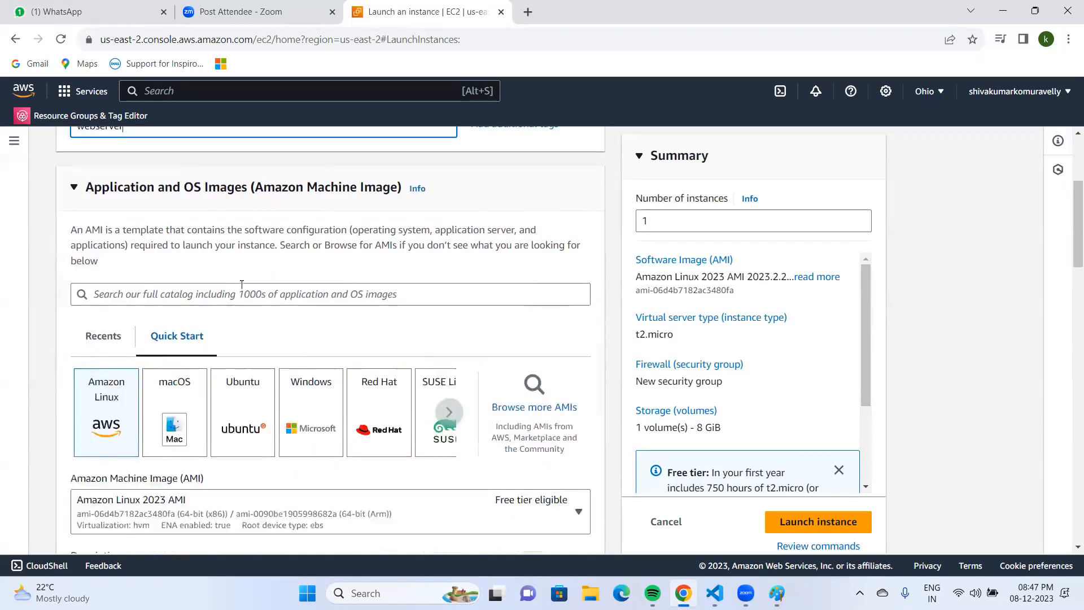
Step: Choose the Ubuntu image for the webserver instance and create an RSA key pair named mykey08dec in .pem format
{"action": "left_click", "coordinate": [245, 416]}
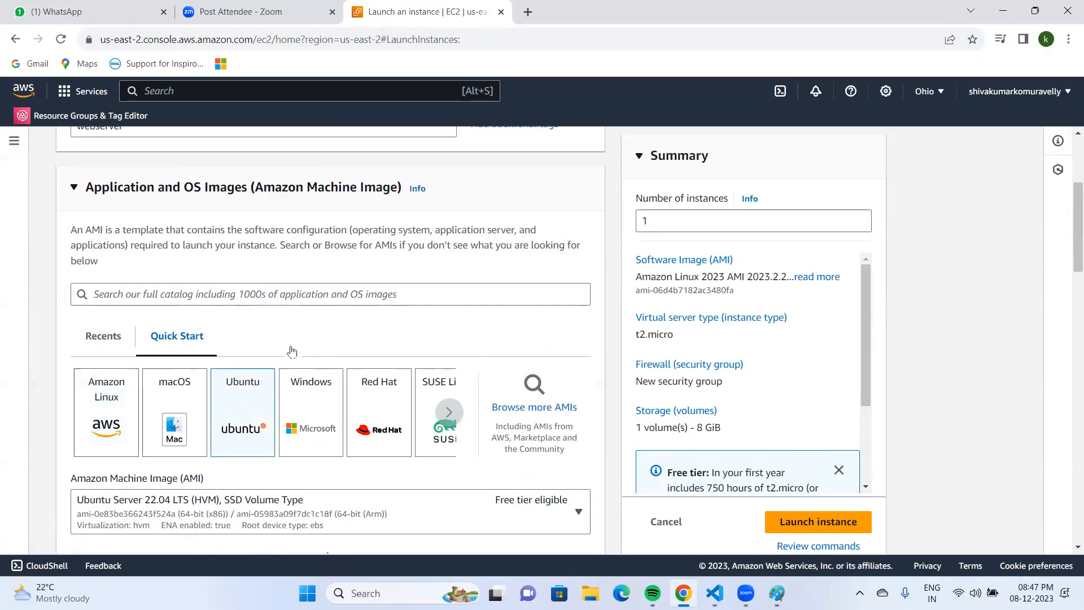
{"action": "scroll", "coordinate": [312, 353], "scroll_direction": "down", "scroll_amount": 5}
{"action": "scroll", "coordinate": [312, 353], "scroll_direction": "down", "scroll_amount": 4}
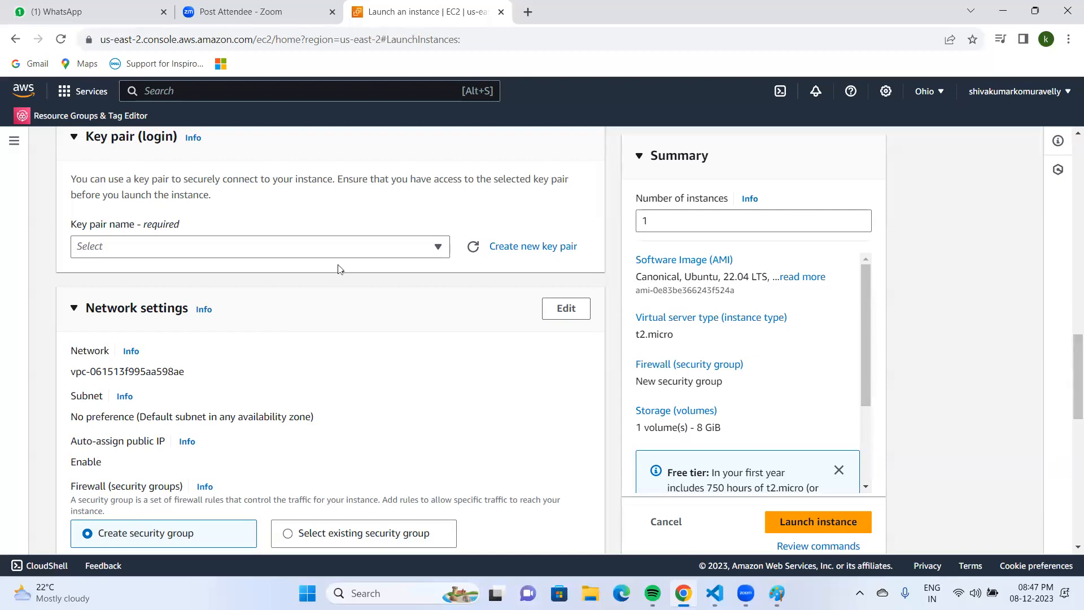
{"action": "left_click", "coordinate": [516, 246]}
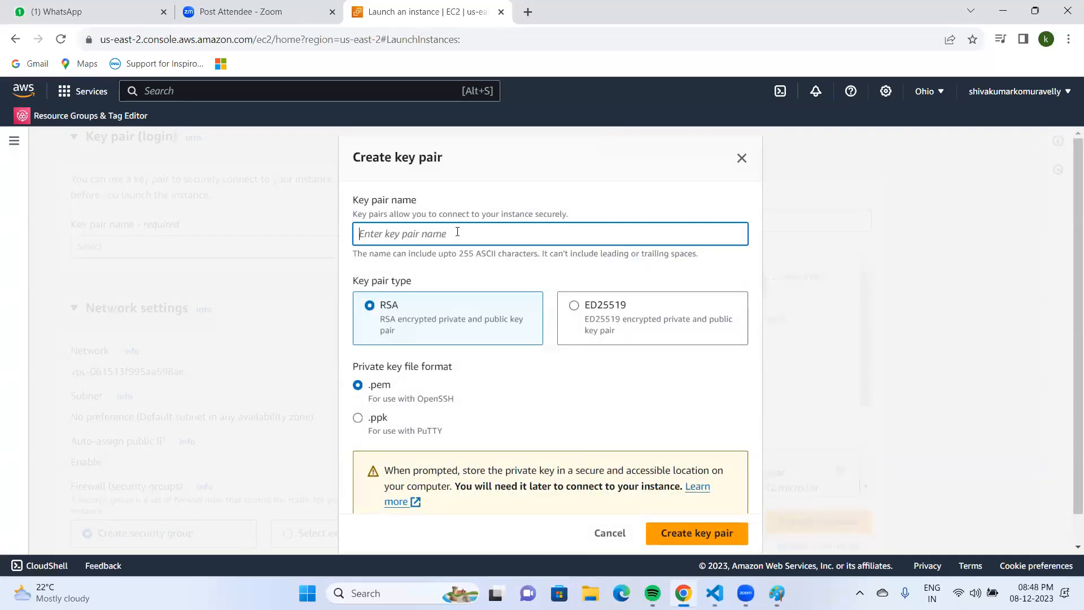
{"action": "type", "text": "mykey08dec"}
{"action": "scroll", "coordinate": [448, 228], "scroll_direction": "down", "scroll_amount": 1}
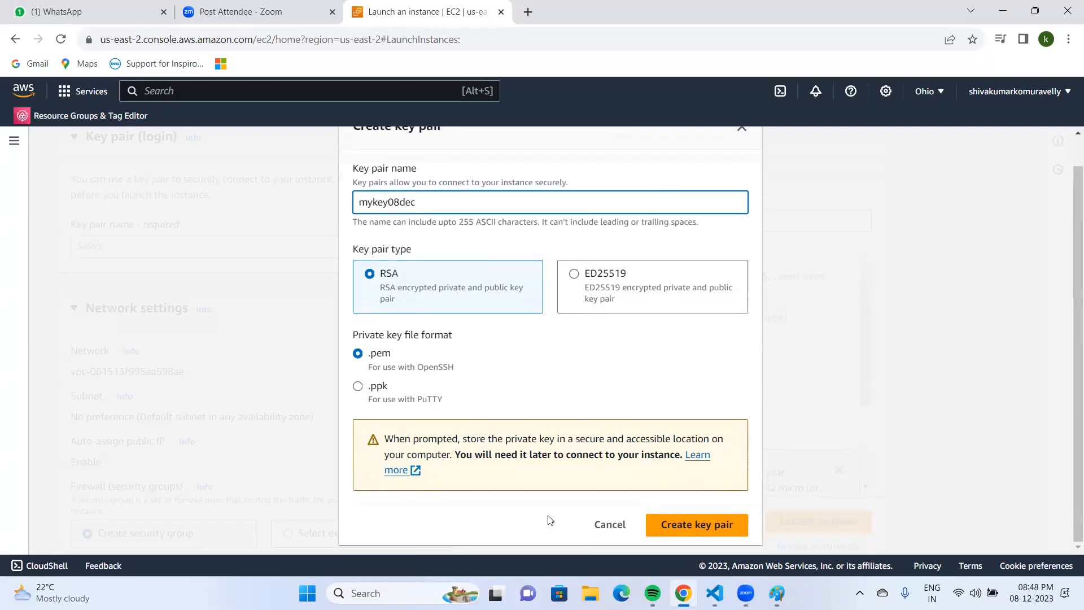
{"action": "left_click", "coordinate": [738, 530]}
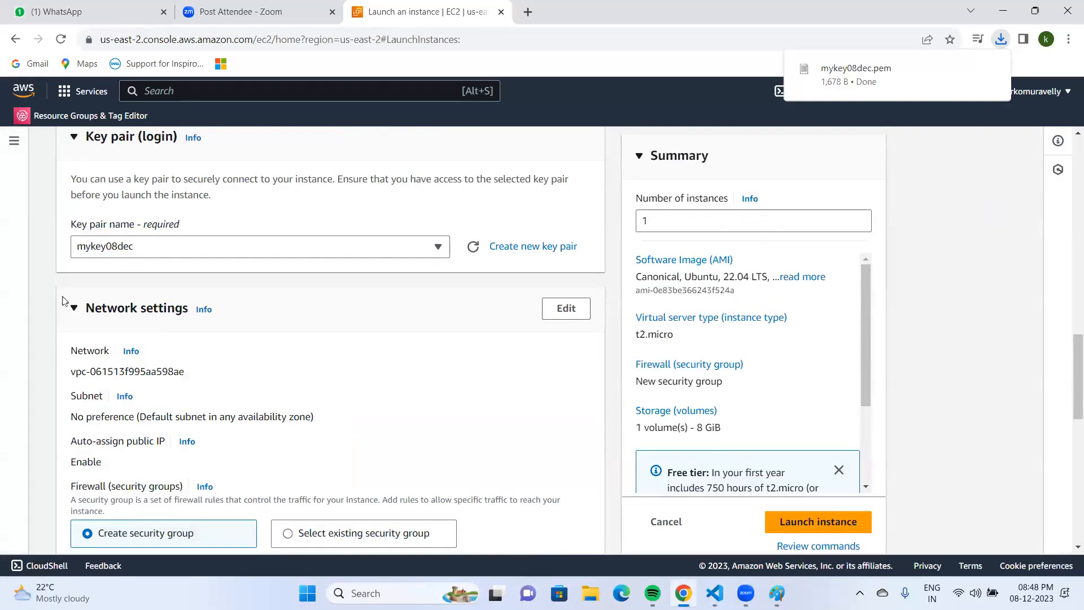
Step: Edit the webserver's network settings and set its VPC to mymanualvpc
{"action": "scroll", "coordinate": [202, 297], "scroll_direction": "down", "scroll_amount": 9}
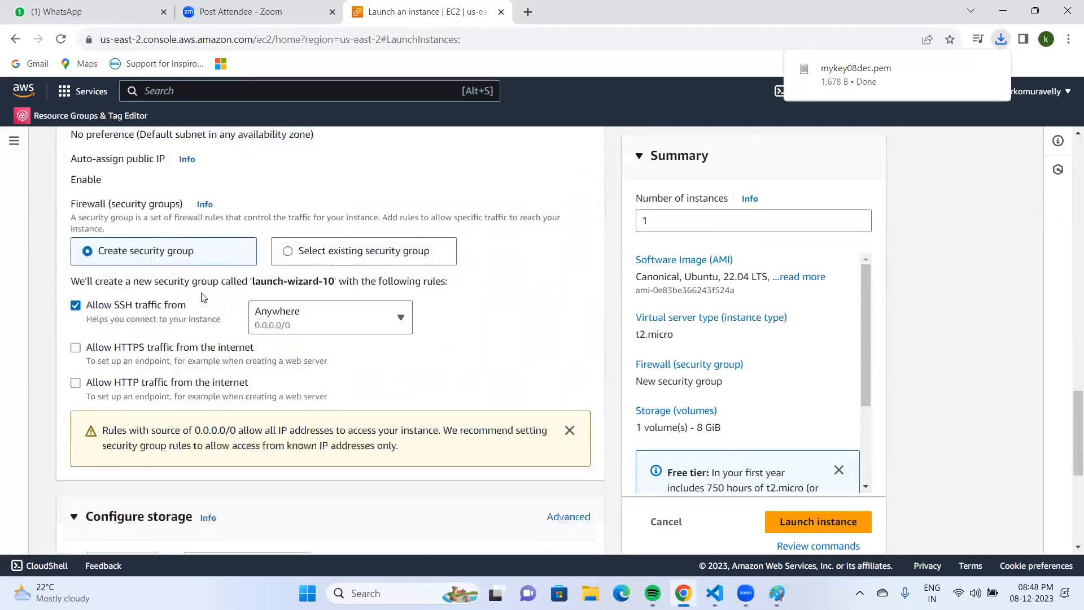
{"action": "scroll", "coordinate": [201, 292], "scroll_direction": "up", "scroll_amount": 10}
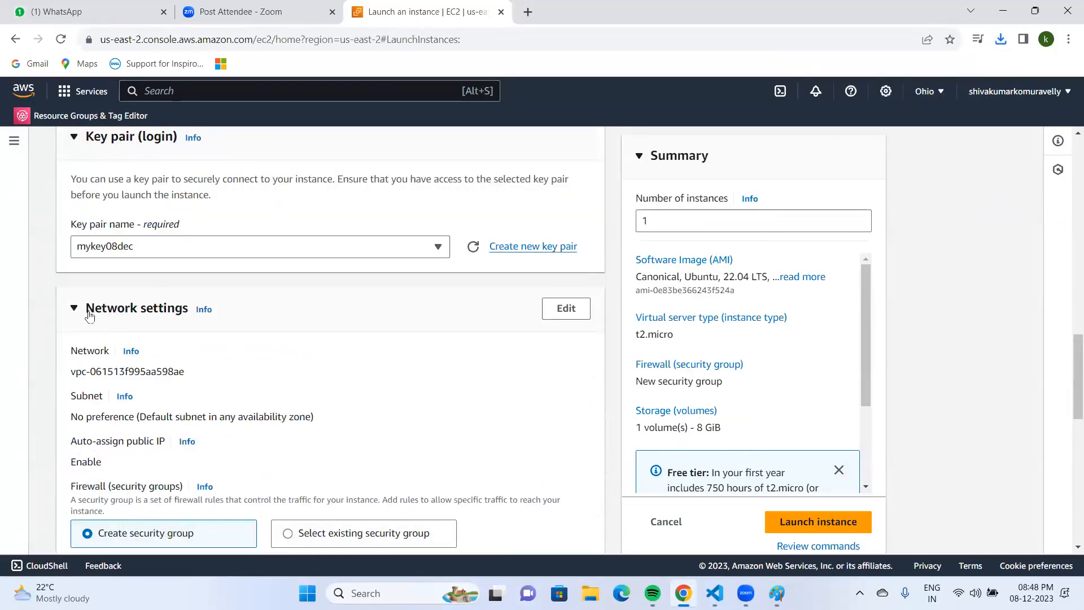
{"action": "scroll", "coordinate": [199, 358], "scroll_direction": "down", "scroll_amount": 2}
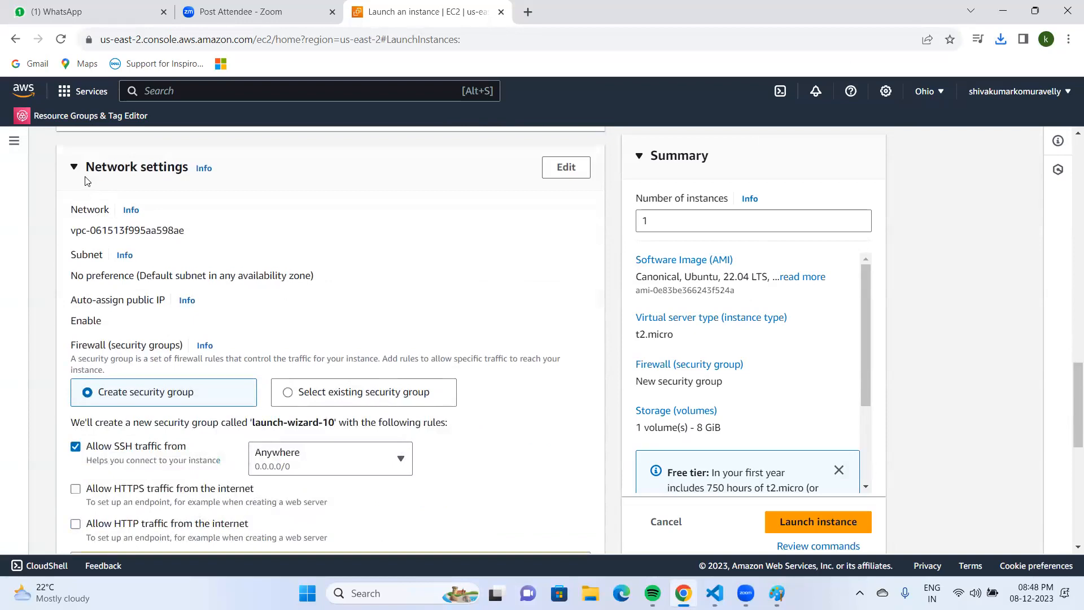
{"action": "scroll", "coordinate": [380, 160], "scroll_direction": "up", "scroll_amount": 2}
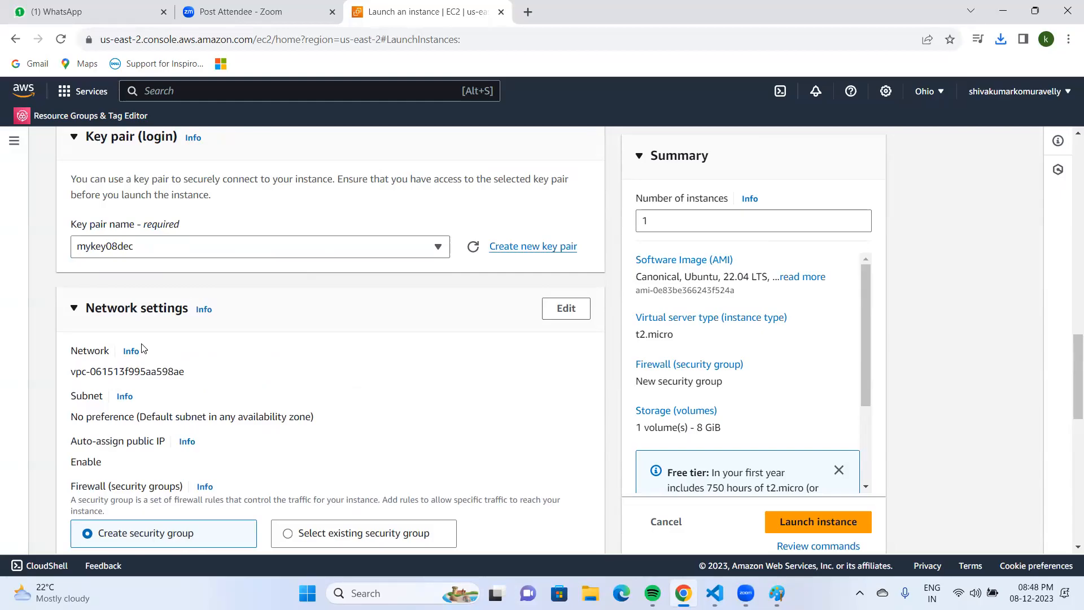
{"action": "left_click", "coordinate": [559, 313]}
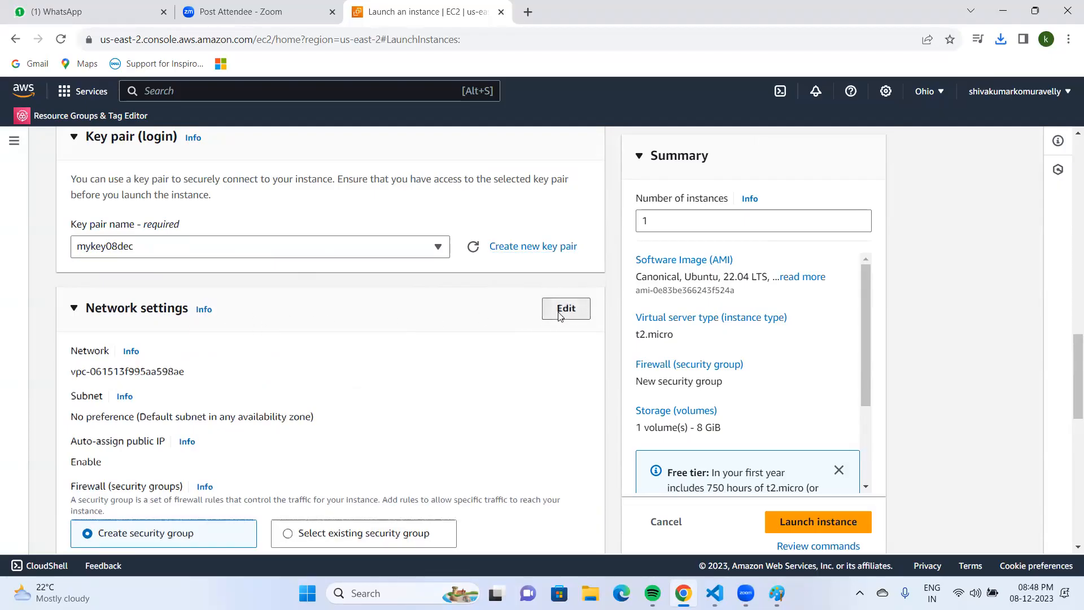
{"action": "scroll", "coordinate": [553, 316], "scroll_direction": "down", "scroll_amount": 1}
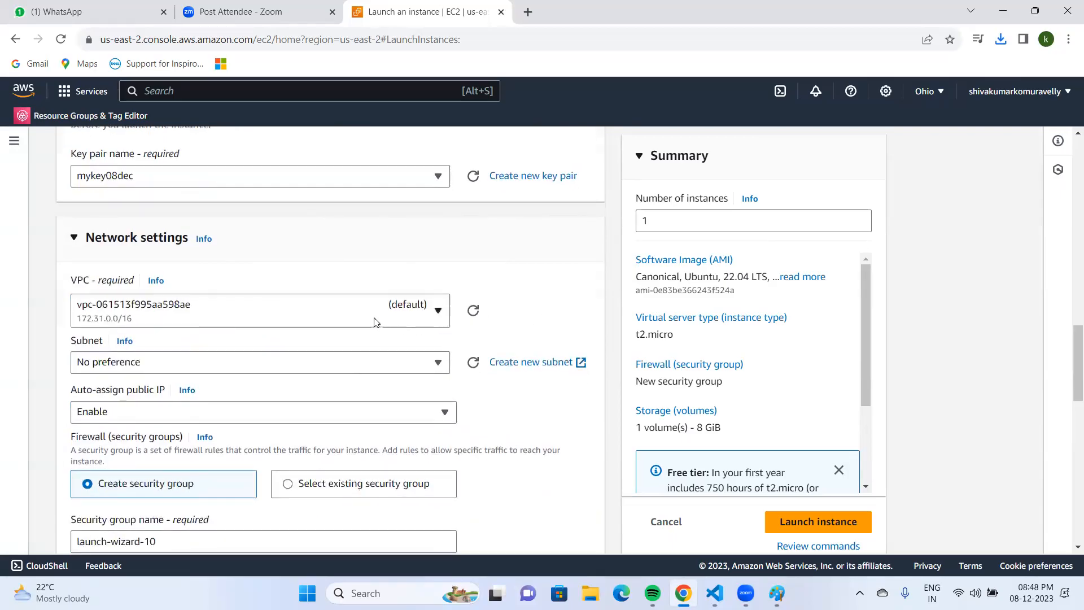
{"action": "left_click", "coordinate": [439, 315]}
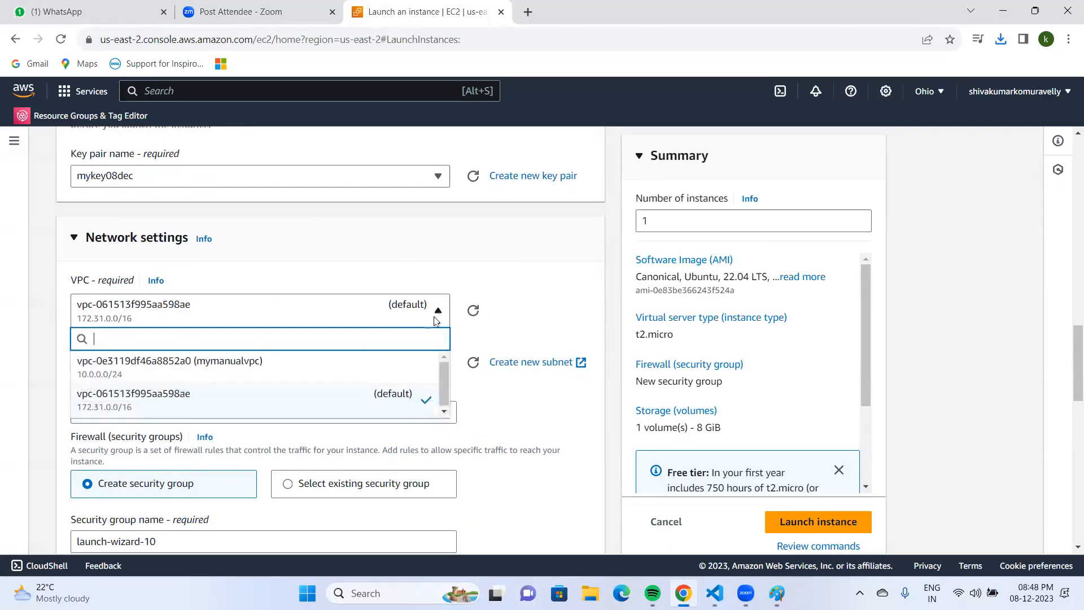
{"action": "left_click", "coordinate": [220, 367]}
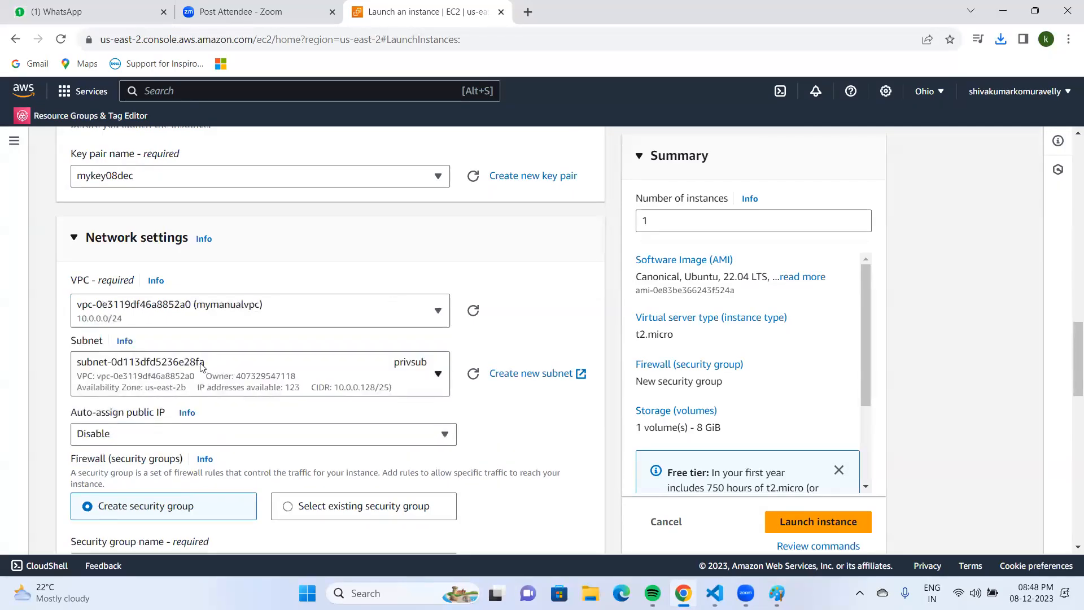
Step: Place the webserver in the subnet pubsub and enable auto-assignment of a public IP
{"action": "scroll", "coordinate": [201, 367], "scroll_direction": "down", "scroll_amount": 1}
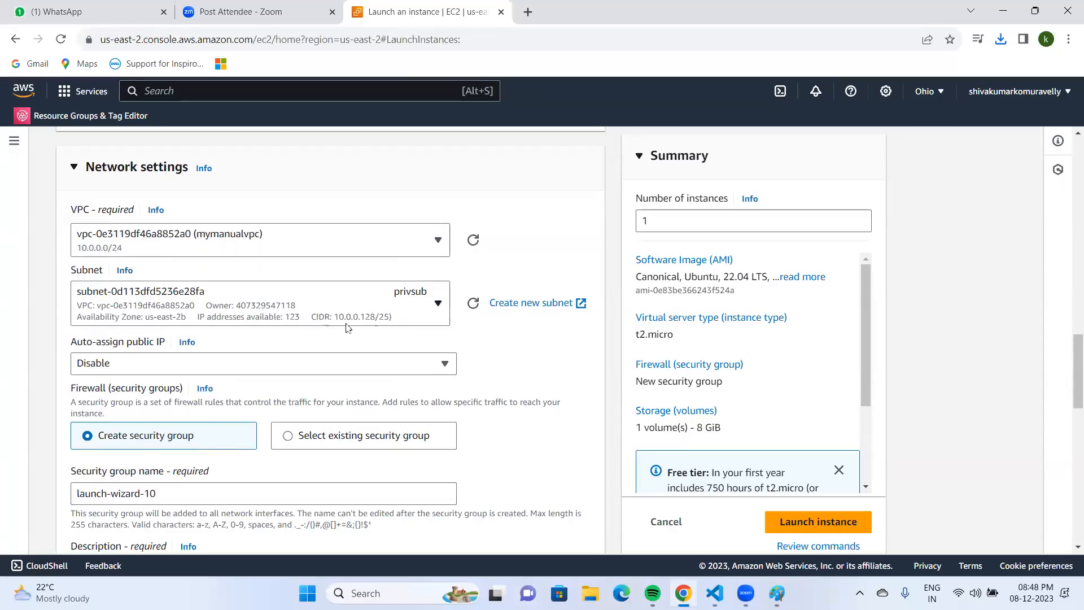
{"action": "left_click", "coordinate": [438, 308]}
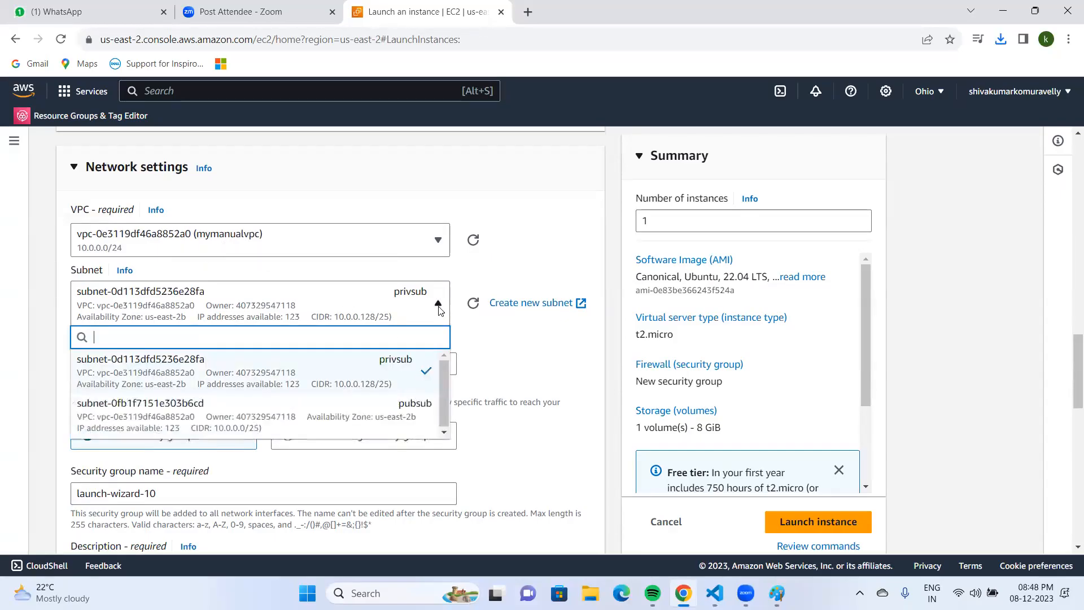
{"action": "left_click", "coordinate": [398, 418]}
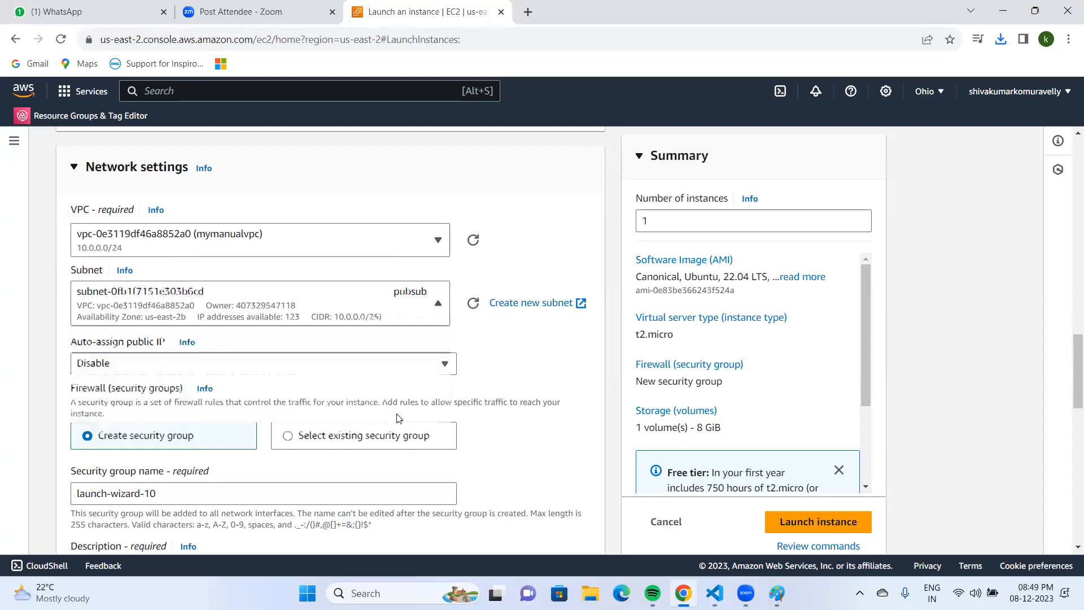
{"action": "scroll", "coordinate": [153, 232], "scroll_direction": "down", "scroll_amount": 3}
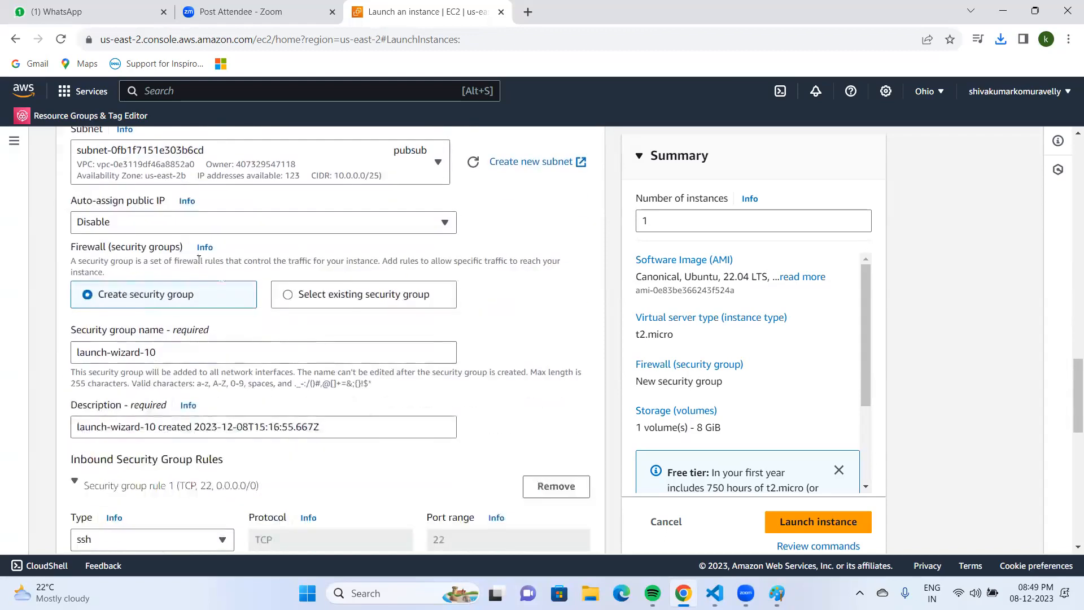
{"action": "left_click", "coordinate": [141, 223]}
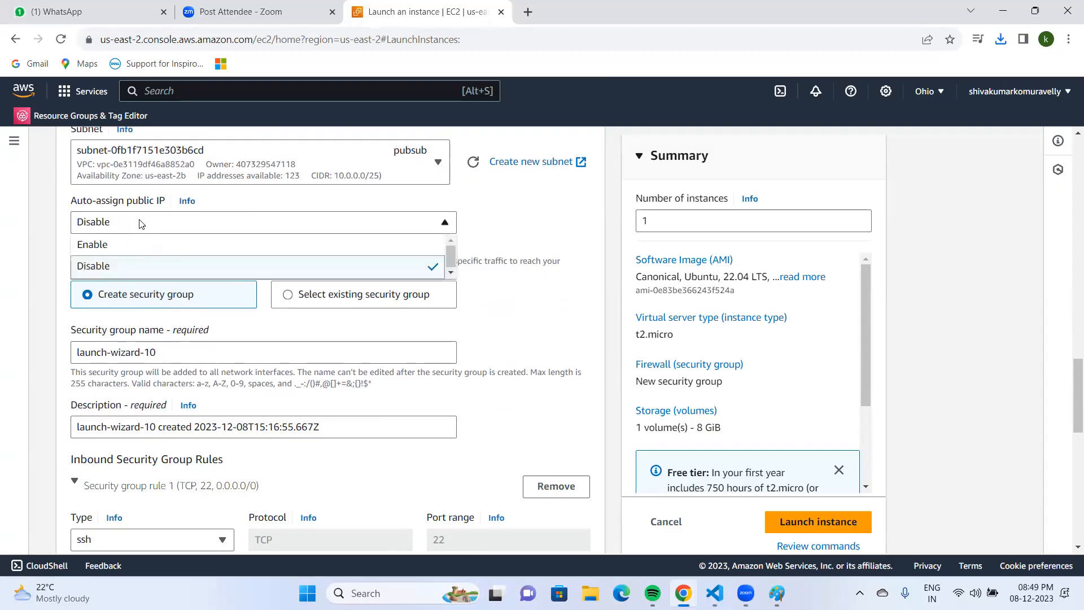
{"action": "left_click", "coordinate": [121, 249]}
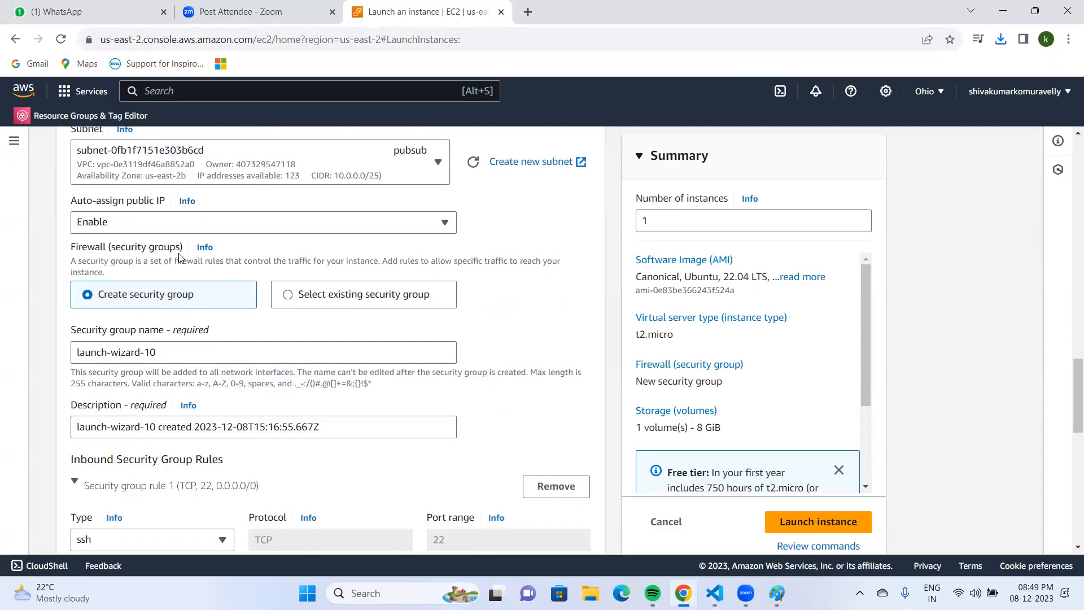
Step: Launch the webserver instance with the remaining security group and storage settings left at their defaults
{"action": "scroll", "coordinate": [175, 256], "scroll_direction": "down", "scroll_amount": 5}
{"action": "scroll", "coordinate": [180, 265], "scroll_direction": "down", "scroll_amount": 6}
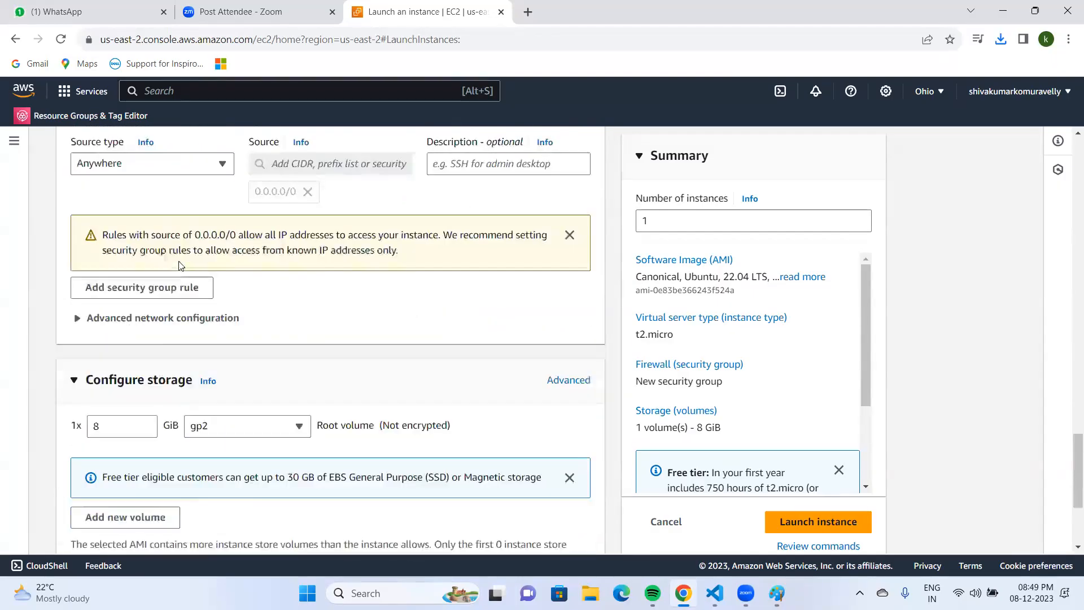
{"action": "left_click", "coordinate": [830, 500]}
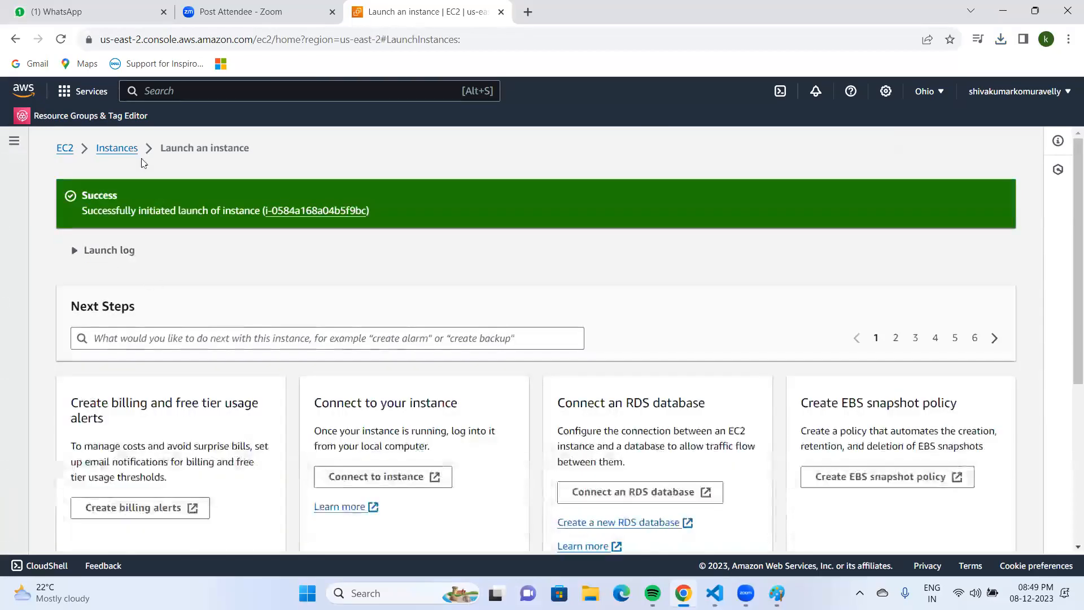
Step: Open the EC2 instances list, filter it to instance state running, and refresh it
{"action": "left_click", "coordinate": [129, 153]}
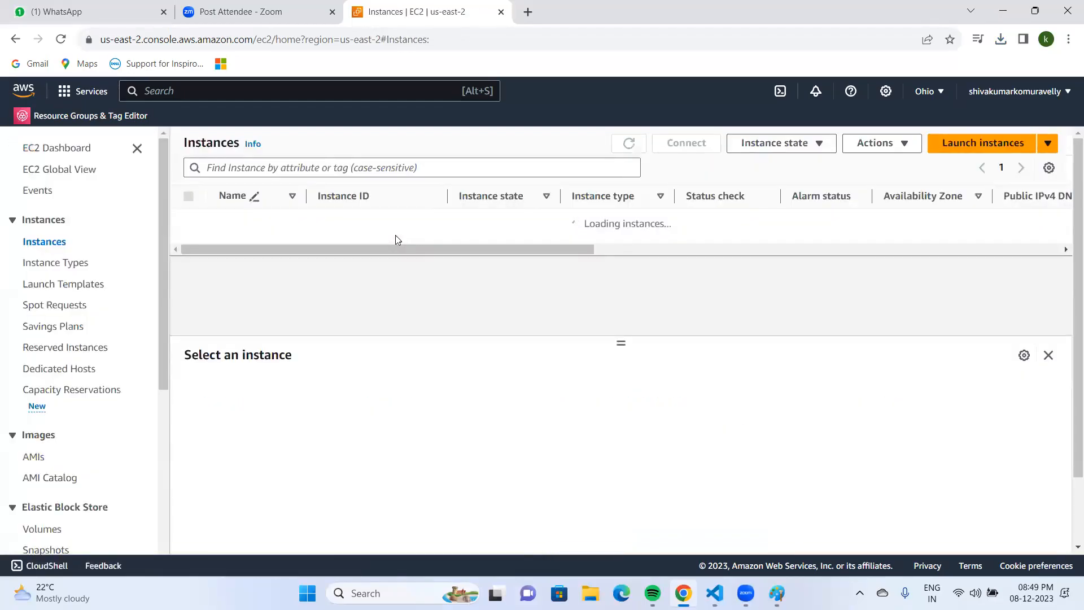
{"action": "left_click", "coordinate": [399, 167]}
{"action": "left_click", "coordinate": [470, 152]}
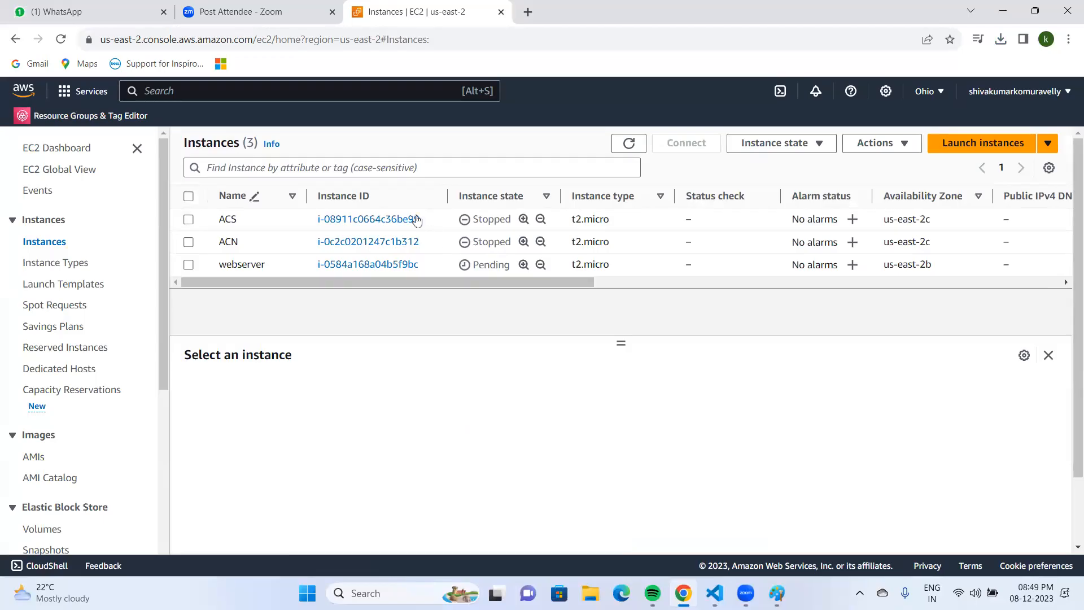
{"action": "left_click", "coordinate": [379, 169]}
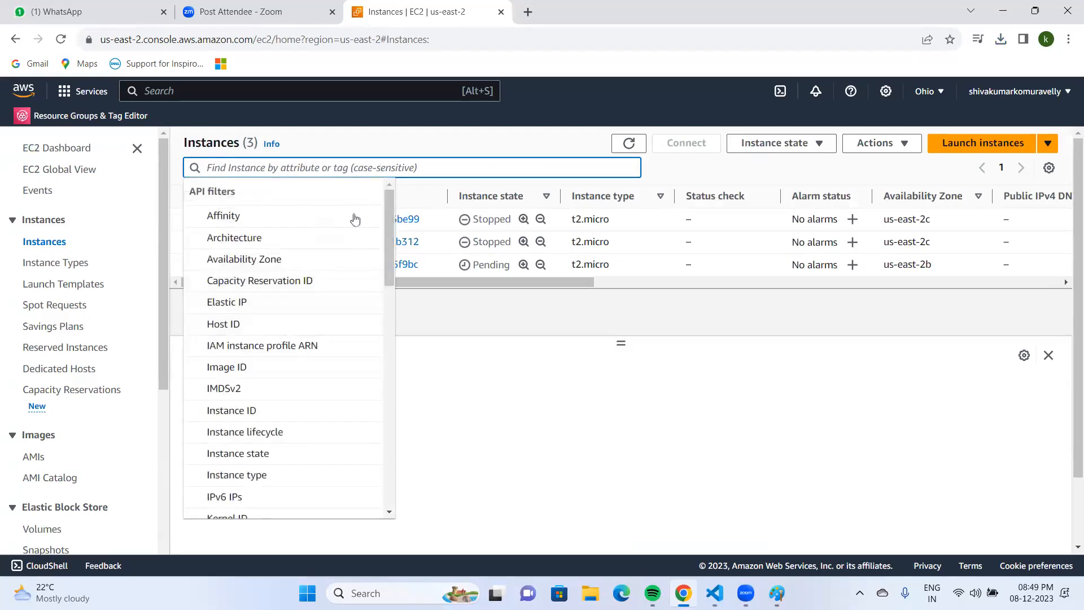
{"action": "left_click", "coordinate": [253, 455]}
{"action": "left_click", "coordinate": [252, 292]}
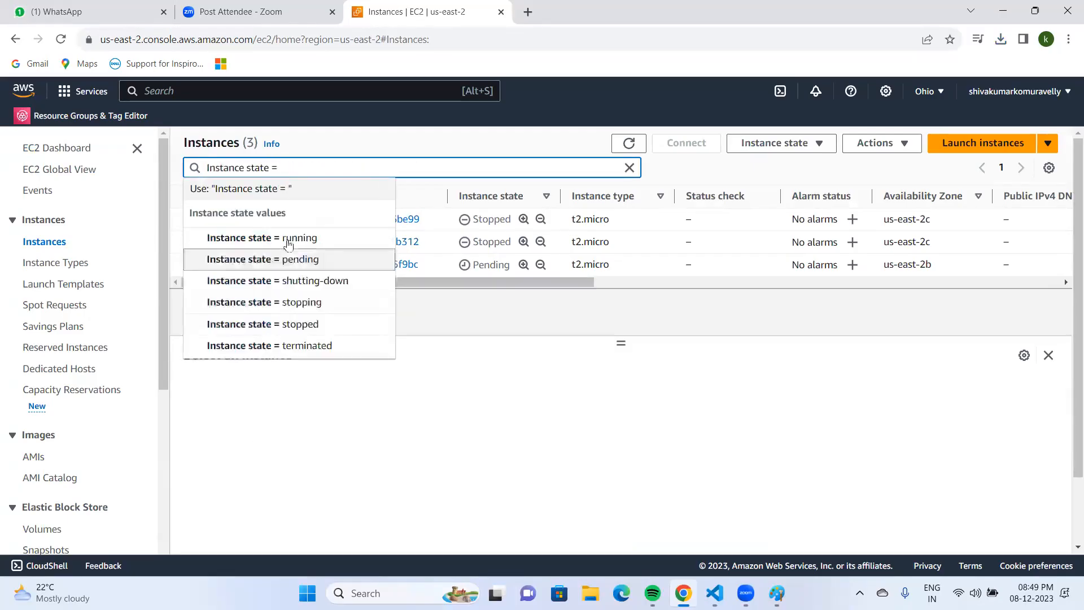
{"action": "key", "text": "Return"}
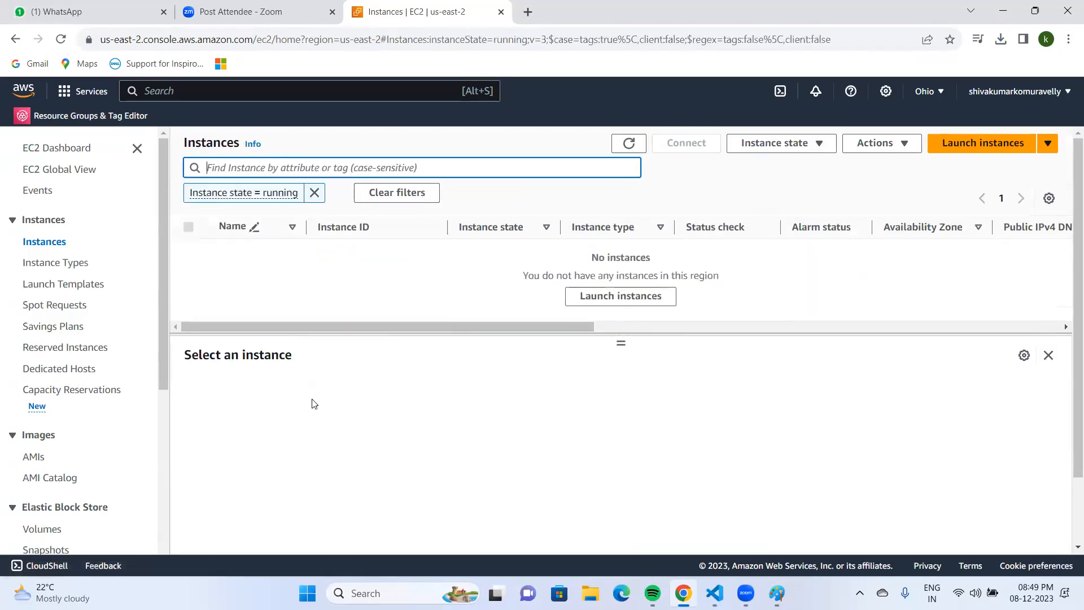
{"action": "left_click", "coordinate": [628, 143]}
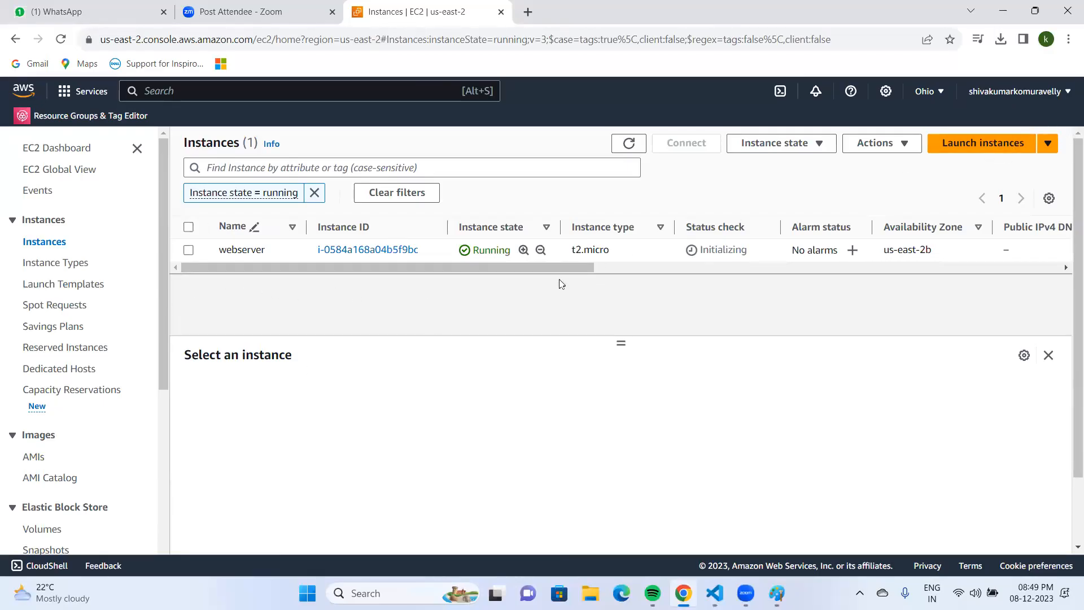
Step: Start launching another EC2 instance and name it dbserver
{"action": "left_click", "coordinate": [984, 145]}
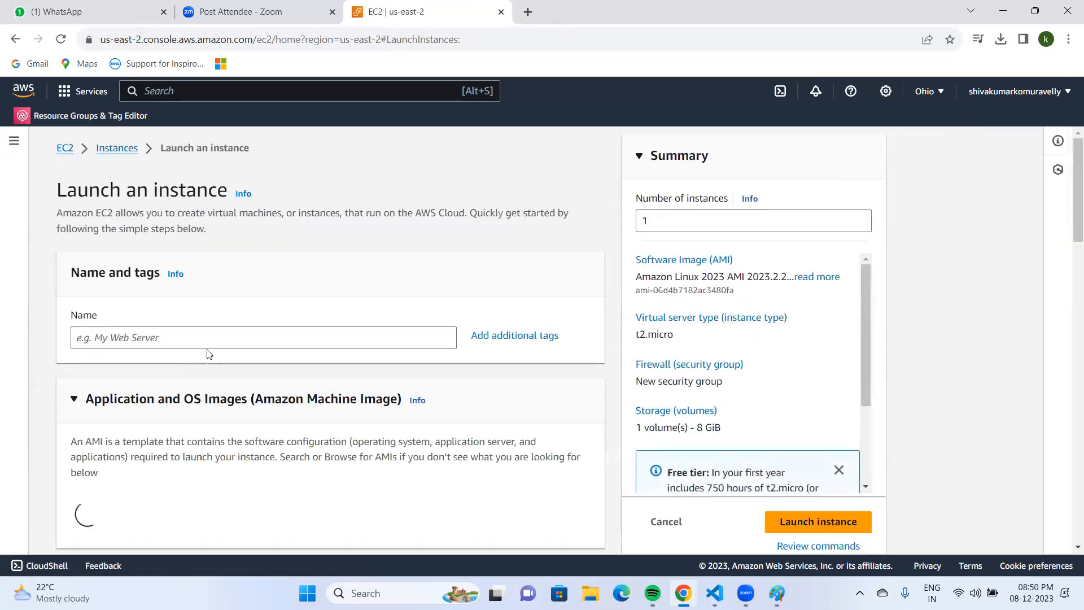
{"action": "left_click", "coordinate": [208, 338]}
{"action": "type", "text": "dbserver"}
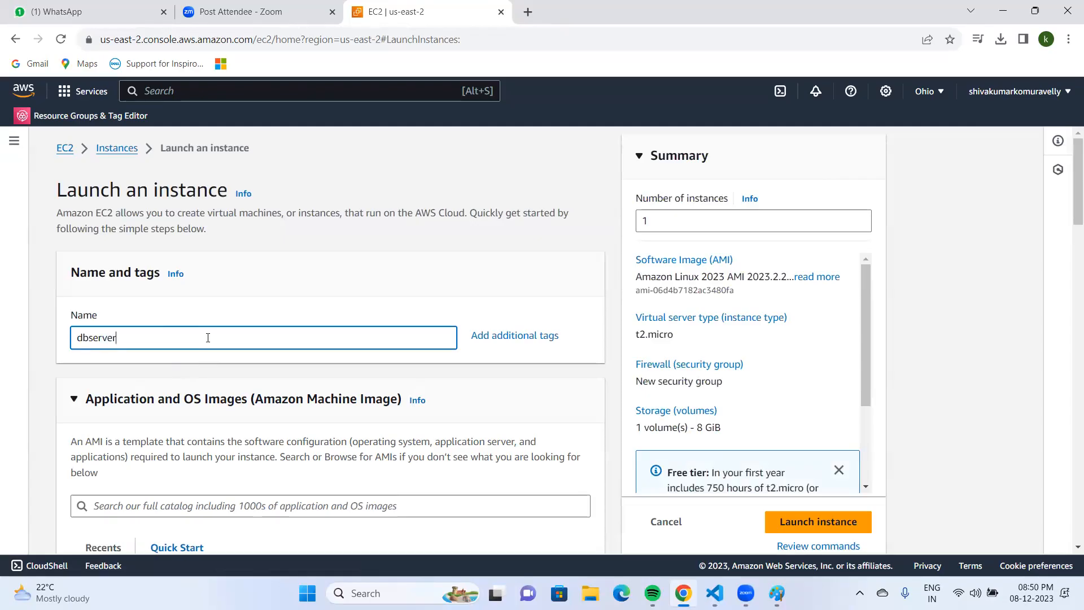
Step: Choose the Ubuntu image for the dbserver instance
{"action": "scroll", "coordinate": [186, 264], "scroll_direction": "down", "scroll_amount": 6}
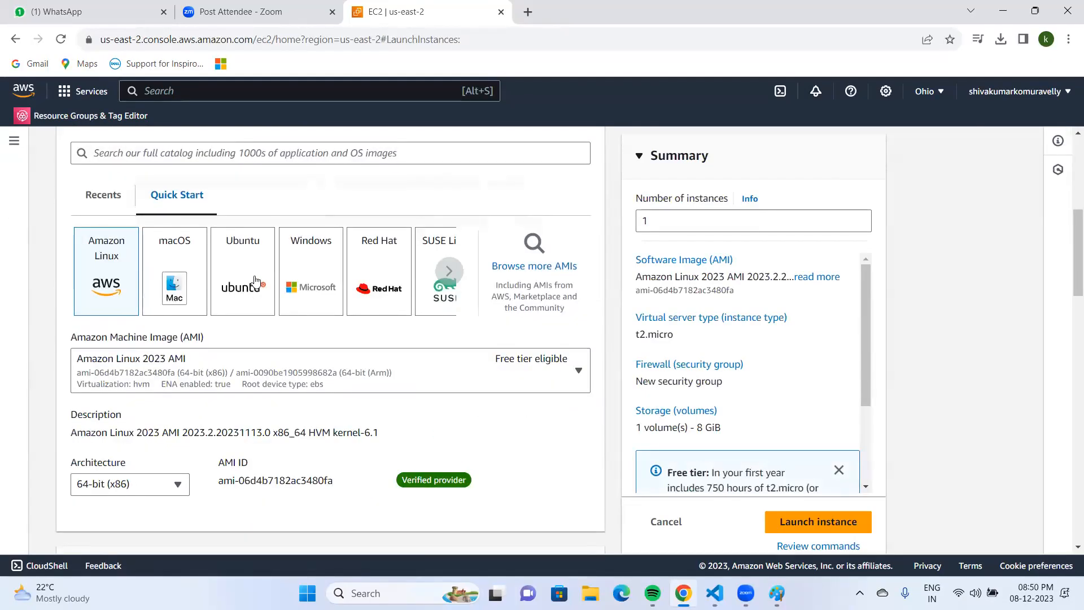
{"action": "left_click", "coordinate": [247, 278]}
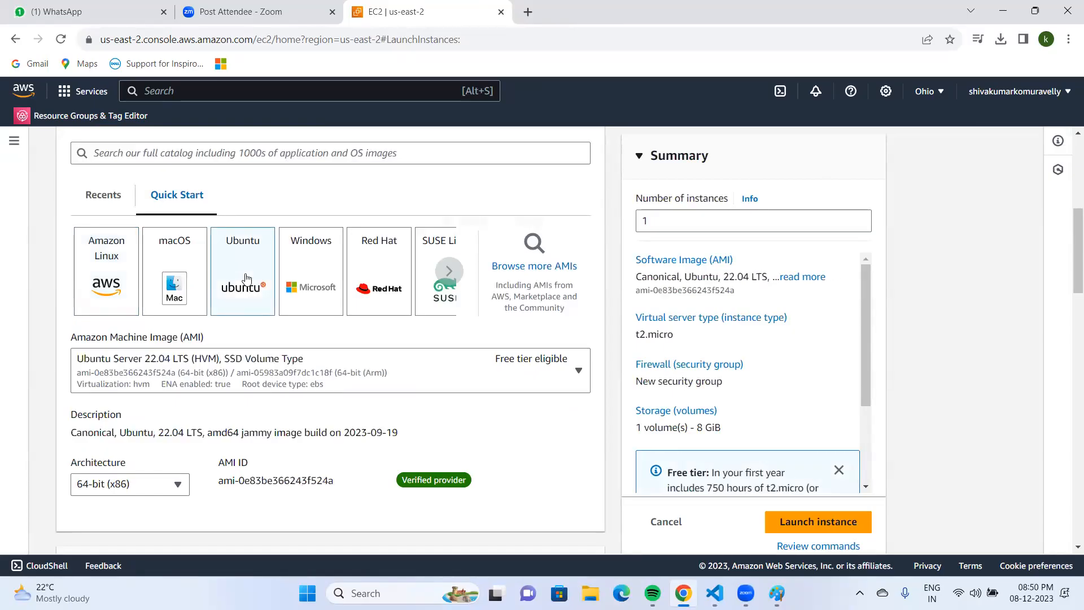
{"action": "scroll", "coordinate": [248, 277], "scroll_direction": "down", "scroll_amount": 3}
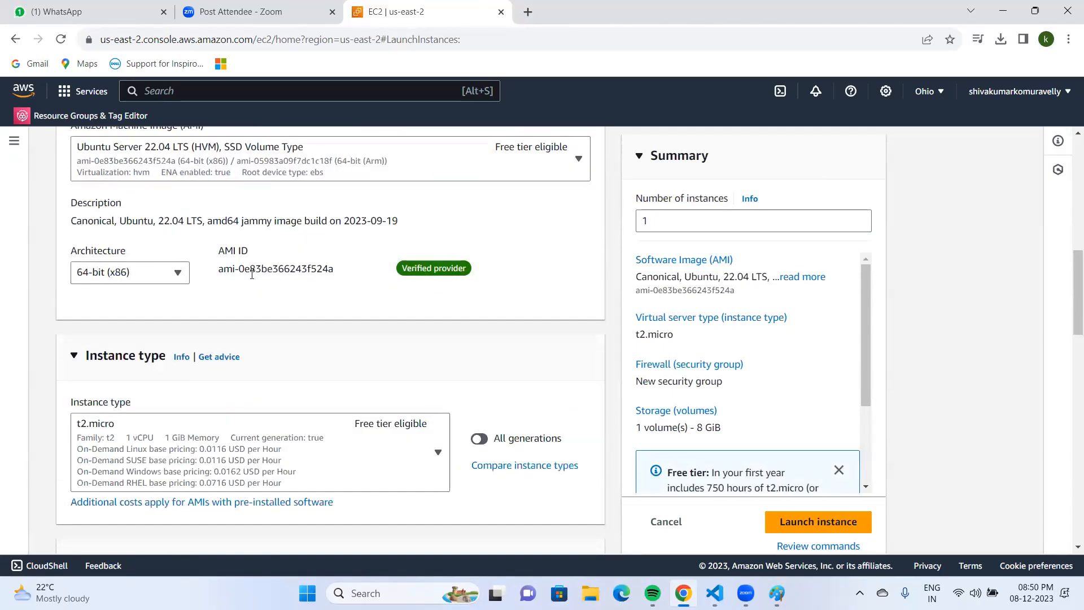
{"action": "scroll", "coordinate": [252, 275], "scroll_direction": "up", "scroll_amount": 6}
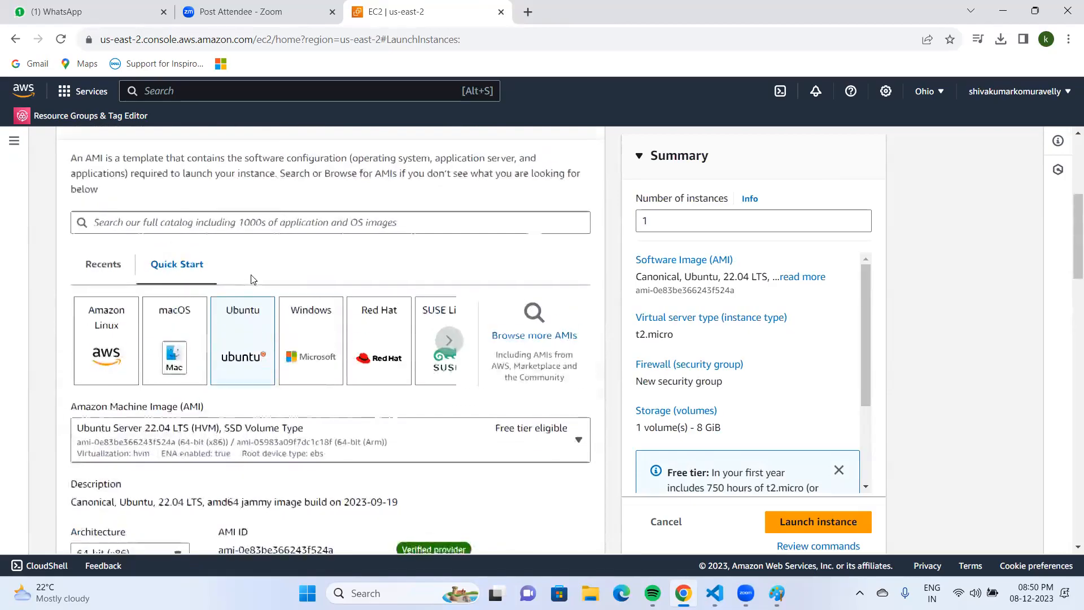
{"action": "scroll", "coordinate": [253, 280], "scroll_direction": "down", "scroll_amount": 7}
{"action": "scroll", "coordinate": [251, 279], "scroll_direction": "down", "scroll_amount": 3}
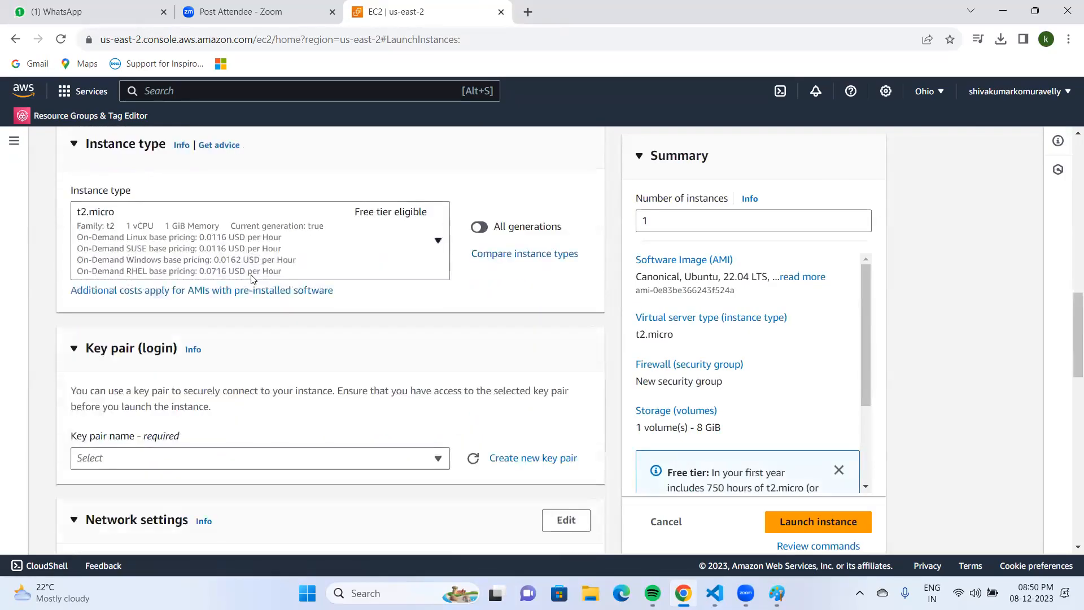
{"action": "scroll", "coordinate": [253, 279], "scroll_direction": "down", "scroll_amount": 1}
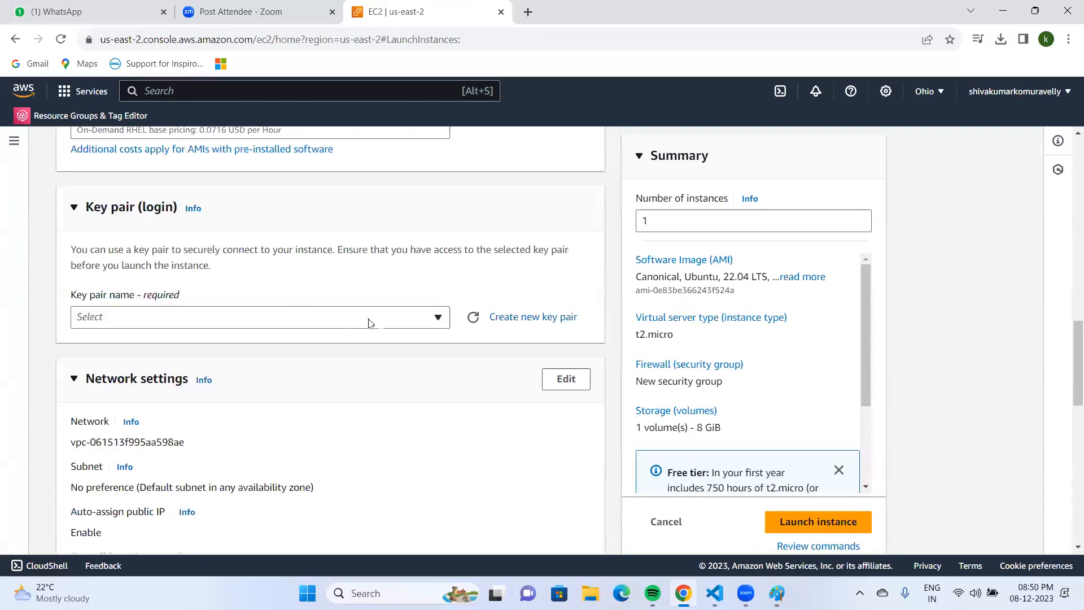
Step: Select the existing key pair mykey08dec for the dbserver instance
{"action": "left_click", "coordinate": [438, 319]}
{"action": "type", "text": "my"}
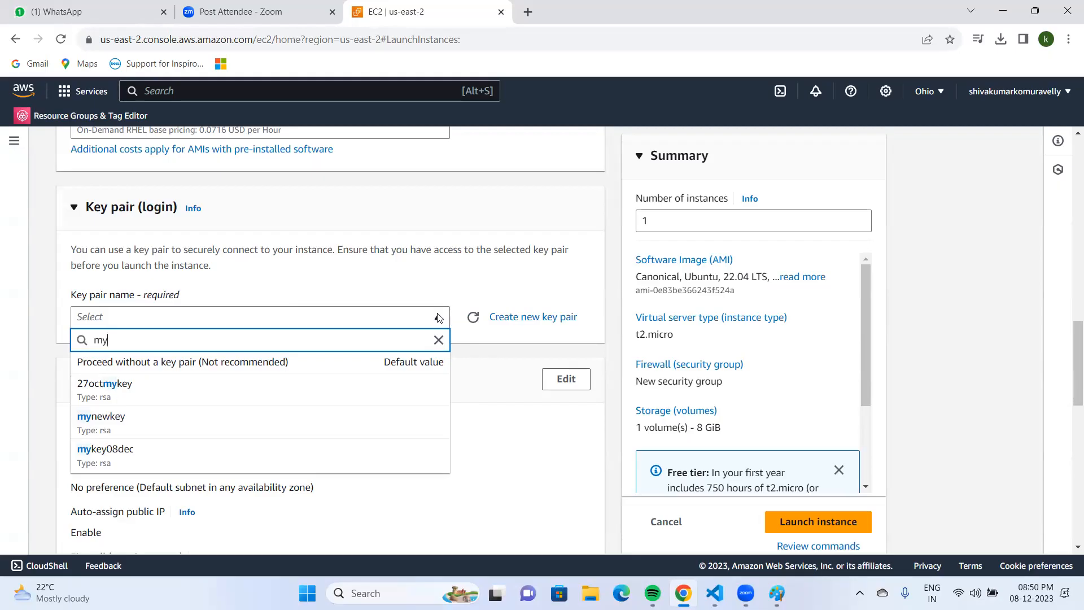
{"action": "left_click", "coordinate": [150, 454]}
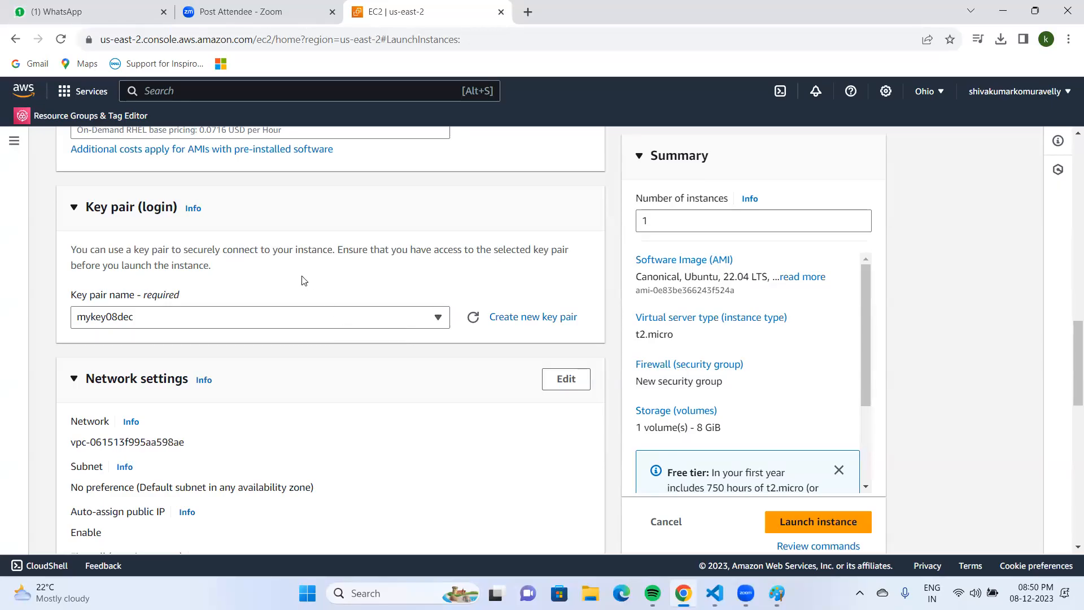
Step: Edit the network settings to place the instance in mymanualvpc, keeping the privsub subnet and auto-assign public IP disabled
{"action": "scroll", "coordinate": [303, 281], "scroll_direction": "down", "scroll_amount": 1}
{"action": "scroll", "coordinate": [303, 281], "scroll_direction": "down", "scroll_amount": 5}
{"action": "scroll", "coordinate": [300, 280], "scroll_direction": "up", "scroll_amount": 2}
{"action": "scroll", "coordinate": [300, 281], "scroll_direction": "up", "scroll_amount": 2}
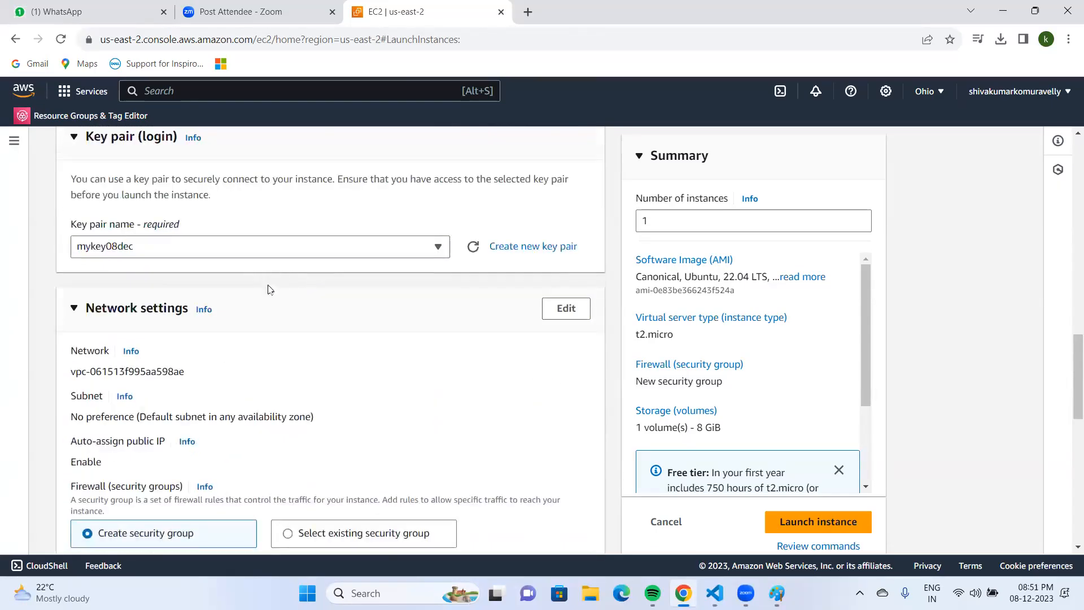
{"action": "left_click", "coordinate": [559, 310]}
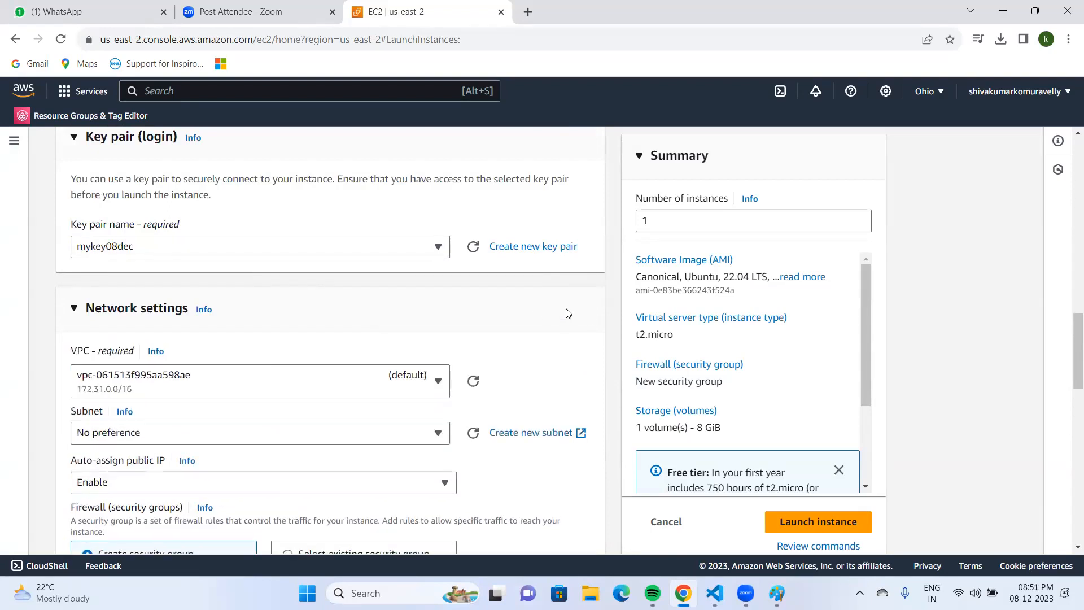
{"action": "left_click", "coordinate": [439, 381]}
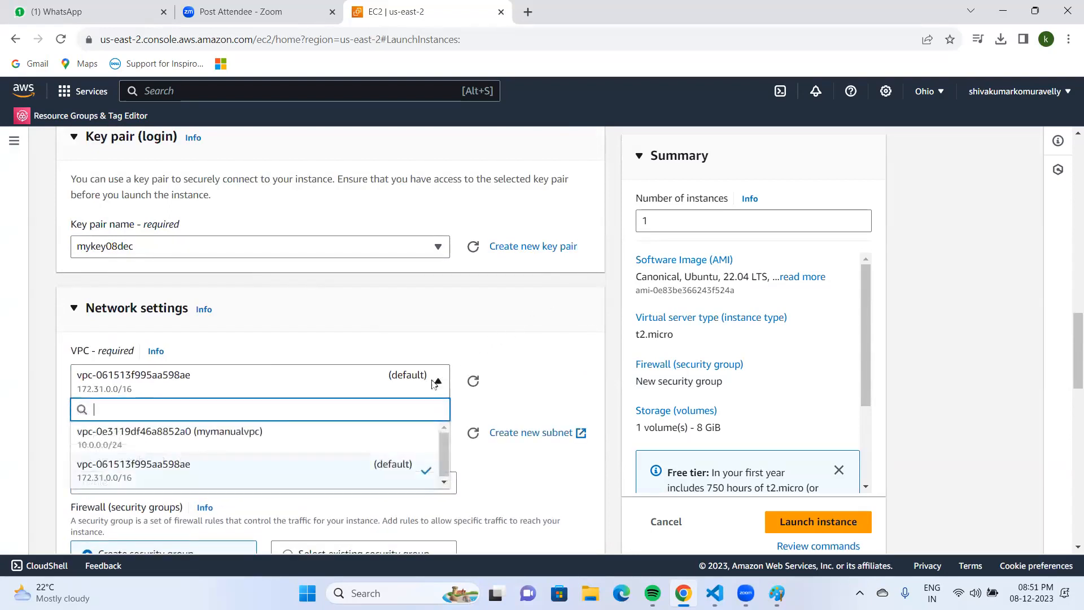
{"action": "left_click", "coordinate": [260, 448]}
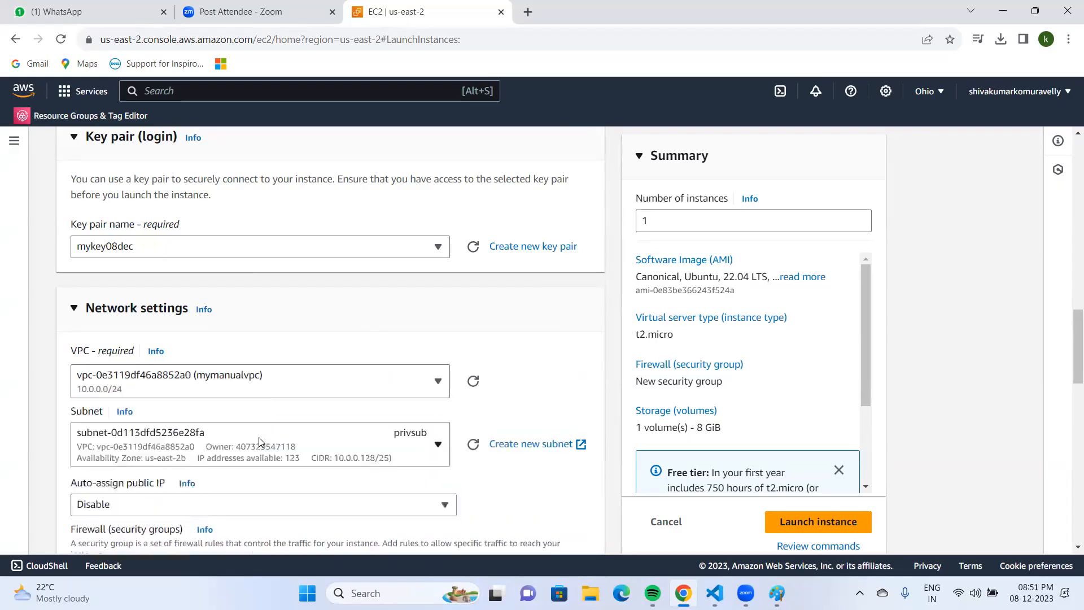
{"action": "scroll", "coordinate": [316, 389], "scroll_direction": "down", "scroll_amount": 2}
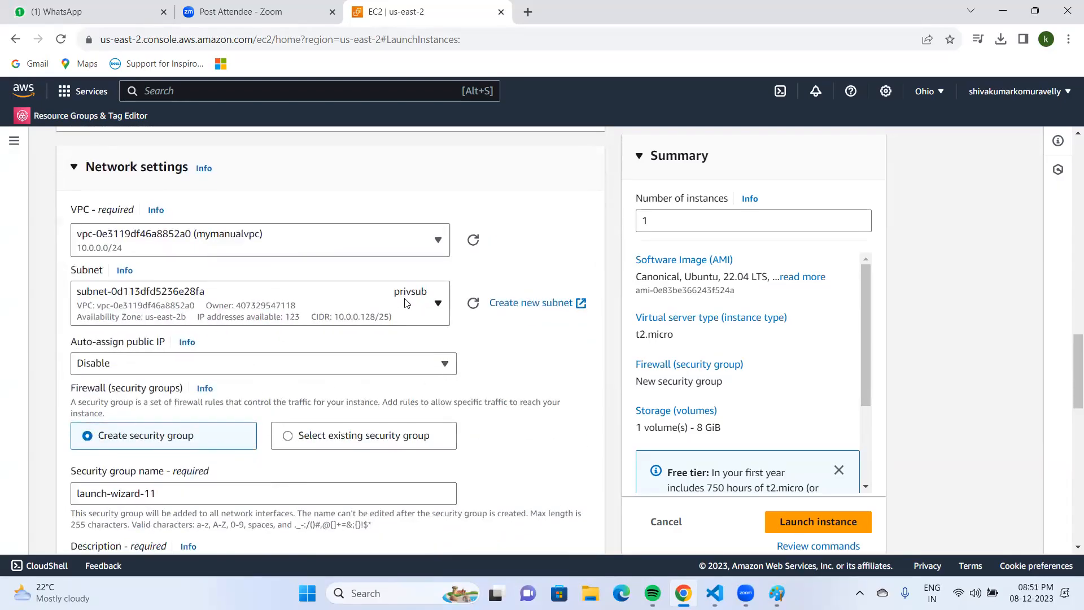
{"action": "scroll", "coordinate": [375, 379], "scroll_direction": "down", "scroll_amount": 1}
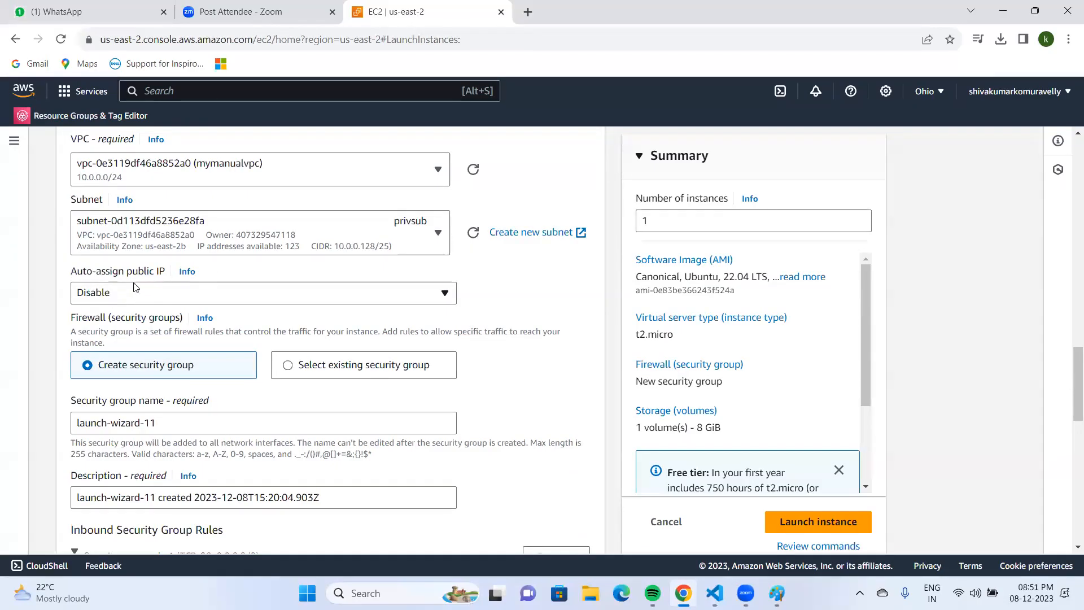
Step: Launch the dbserver instance with the security group and storage settings left at their defaults
{"action": "scroll", "coordinate": [141, 296], "scroll_direction": "down", "scroll_amount": 8}
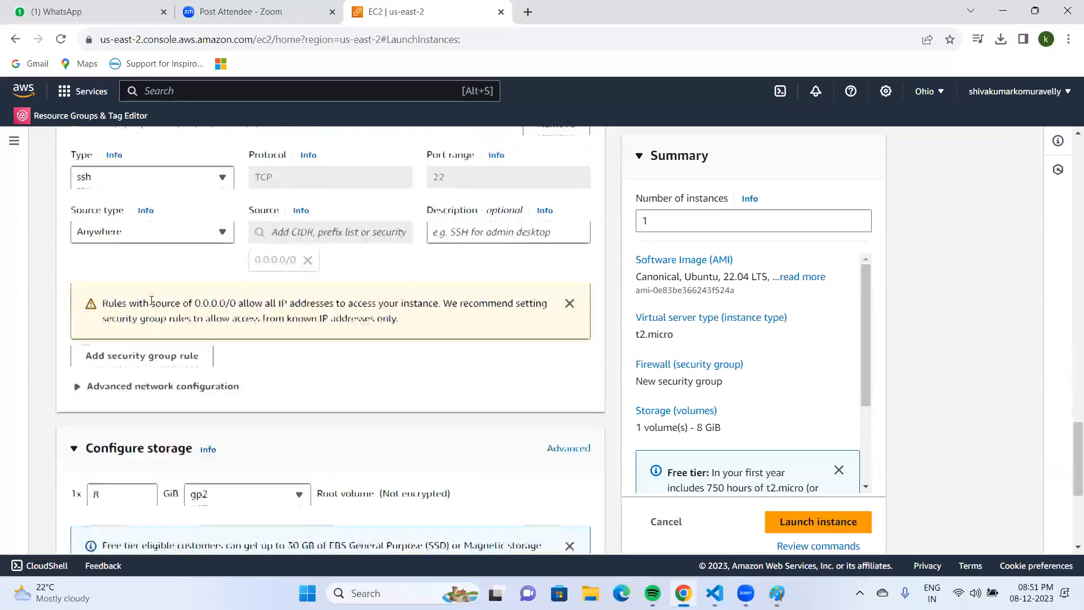
{"action": "scroll", "coordinate": [151, 300], "scroll_direction": "down", "scroll_amount": 5}
{"action": "left_click", "coordinate": [834, 494]}
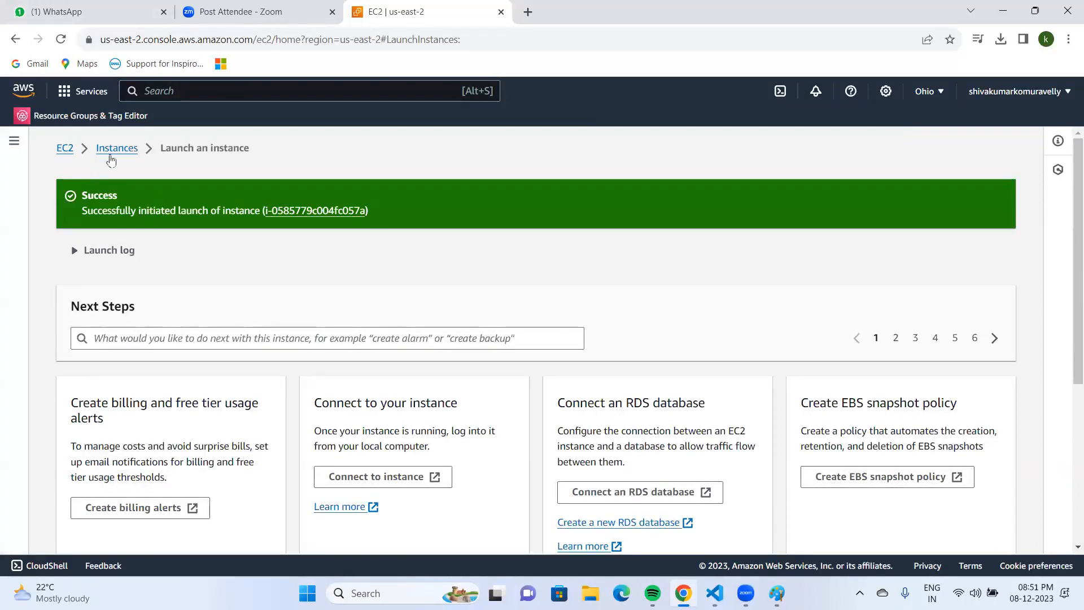
Step: Return to the EC2 instances list, filter it to instance state running, and refresh it
{"action": "left_click", "coordinate": [116, 148]}
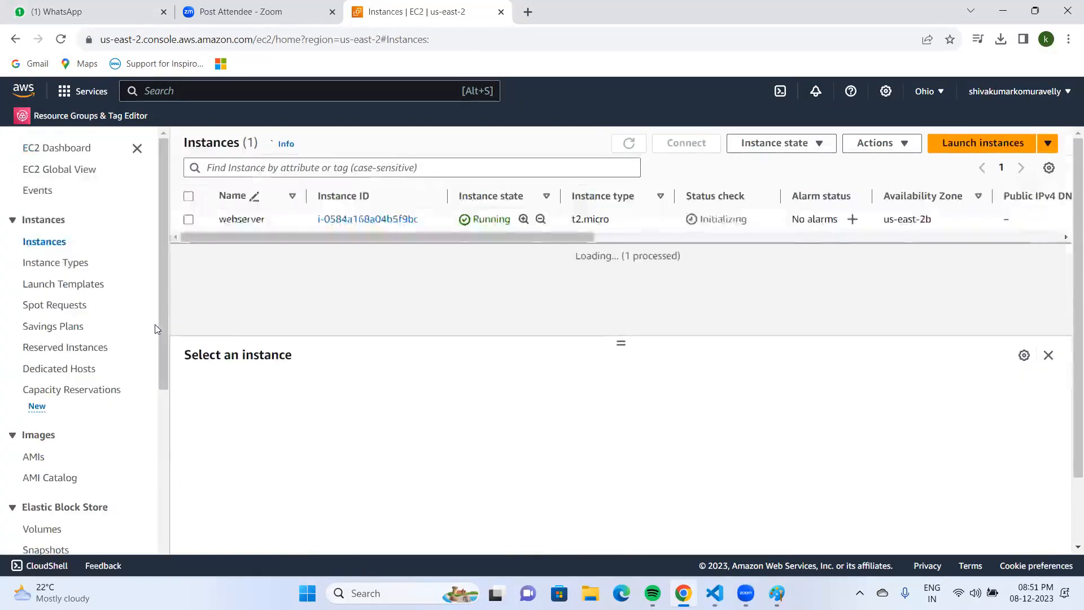
{"action": "left_click", "coordinate": [395, 167]}
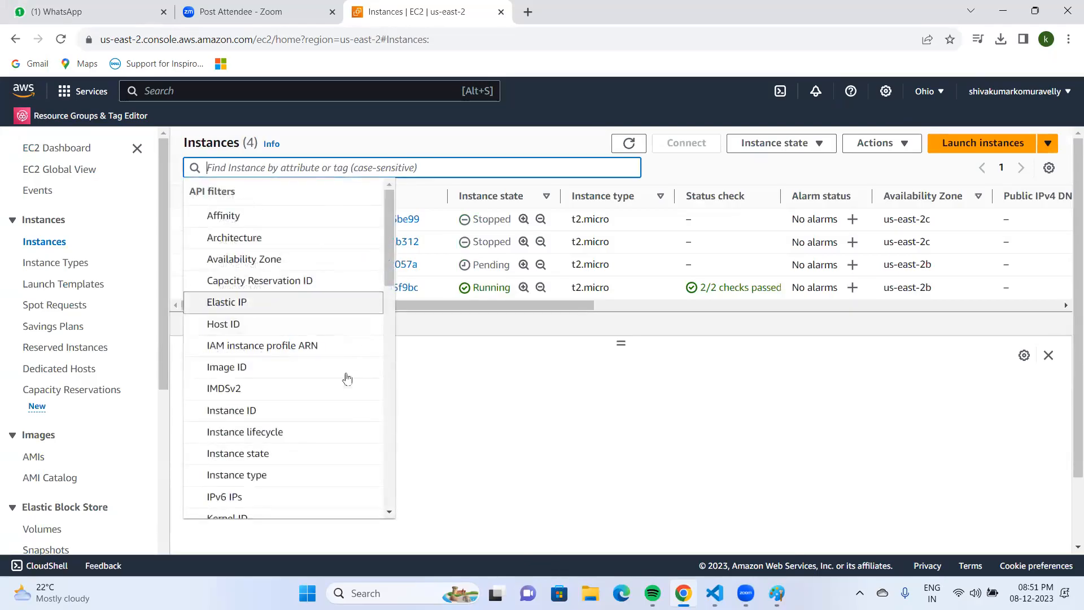
{"action": "left_click", "coordinate": [314, 456]}
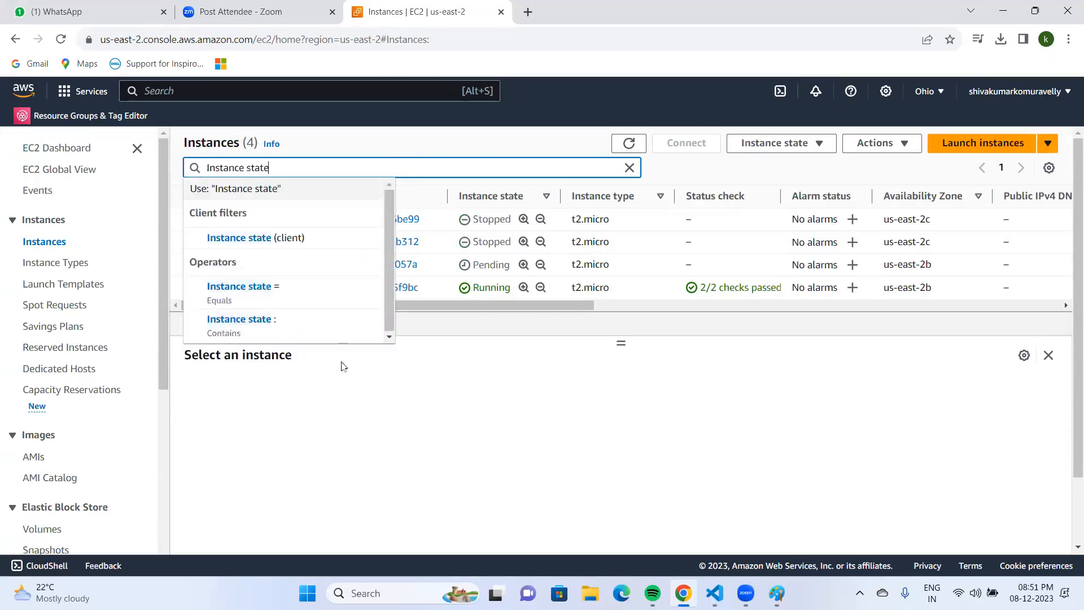
{"action": "left_click", "coordinate": [310, 294]}
{"action": "left_click", "coordinate": [331, 233]}
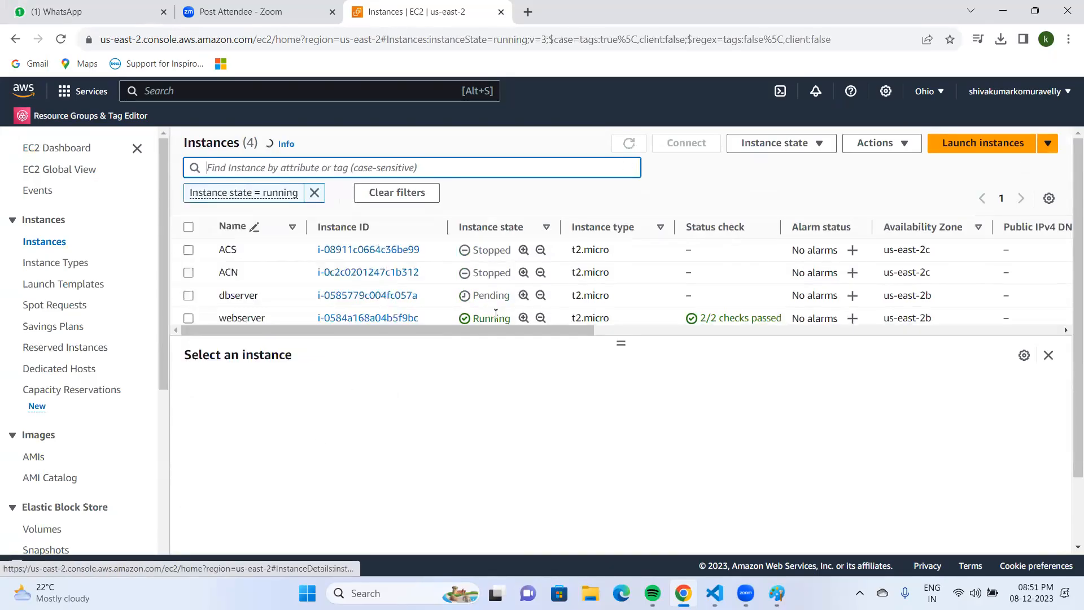
{"action": "left_click", "coordinate": [629, 142]}
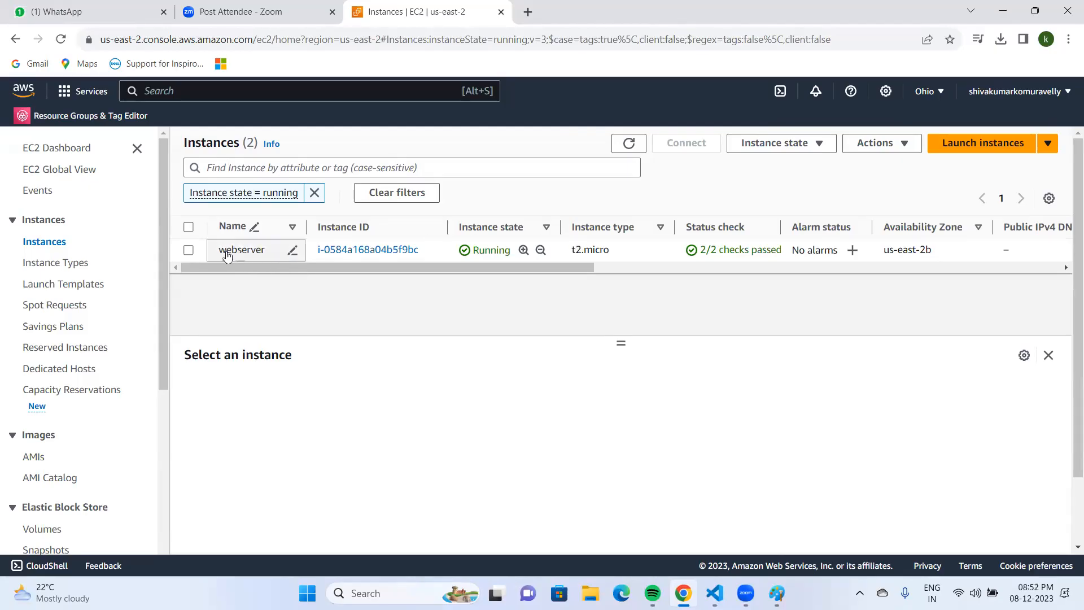
Step: Open the SSH client connection details of the webserver instance and copy the example ssh command
{"action": "left_click", "coordinate": [188, 251]}
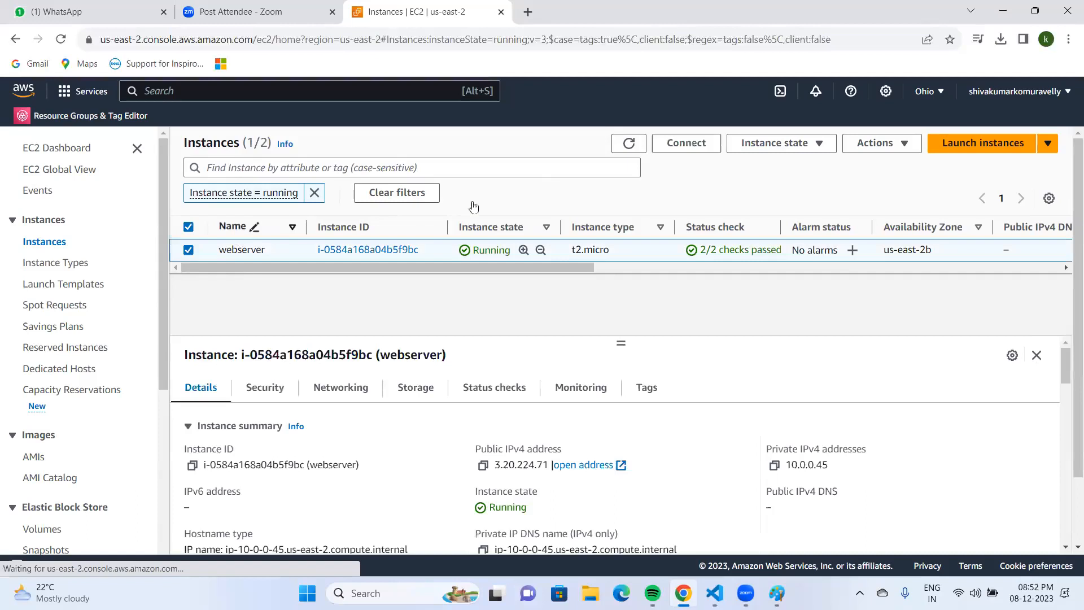
{"action": "left_click", "coordinate": [684, 145]}
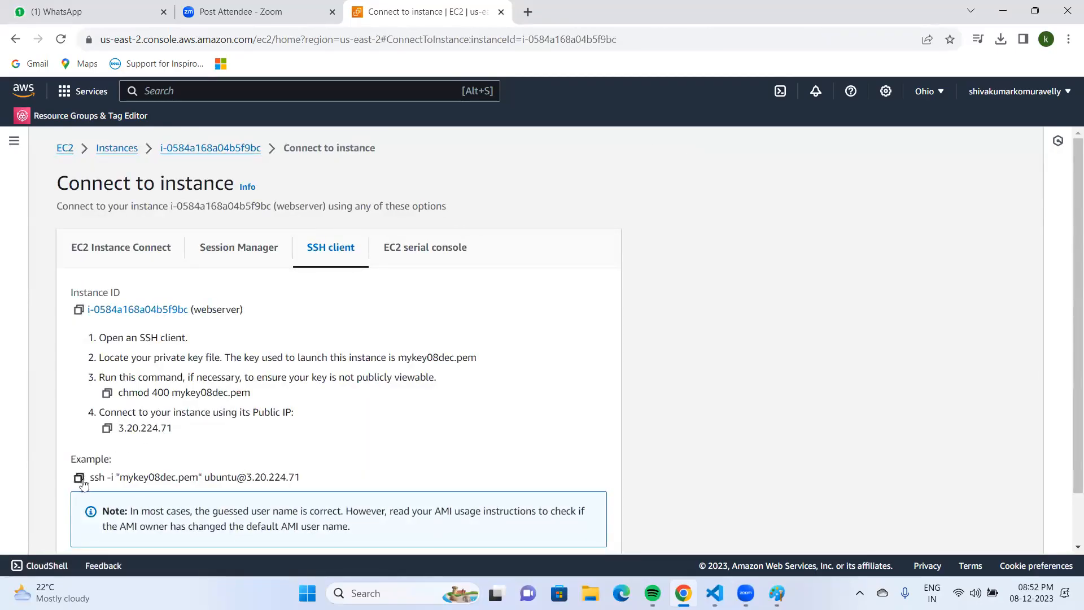
{"action": "left_click", "coordinate": [80, 478]}
{"action": "left_click", "coordinate": [78, 477]}
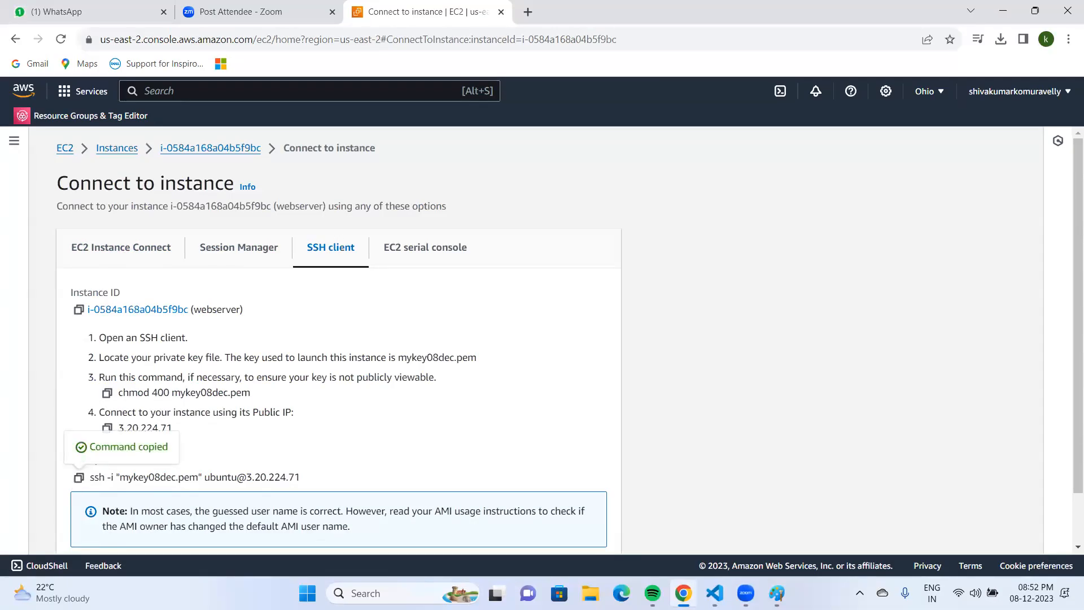
Step: Switch to File Explorer, go to the Downloads folder, and open Git Bash there
{"action": "key", "text": "super"}
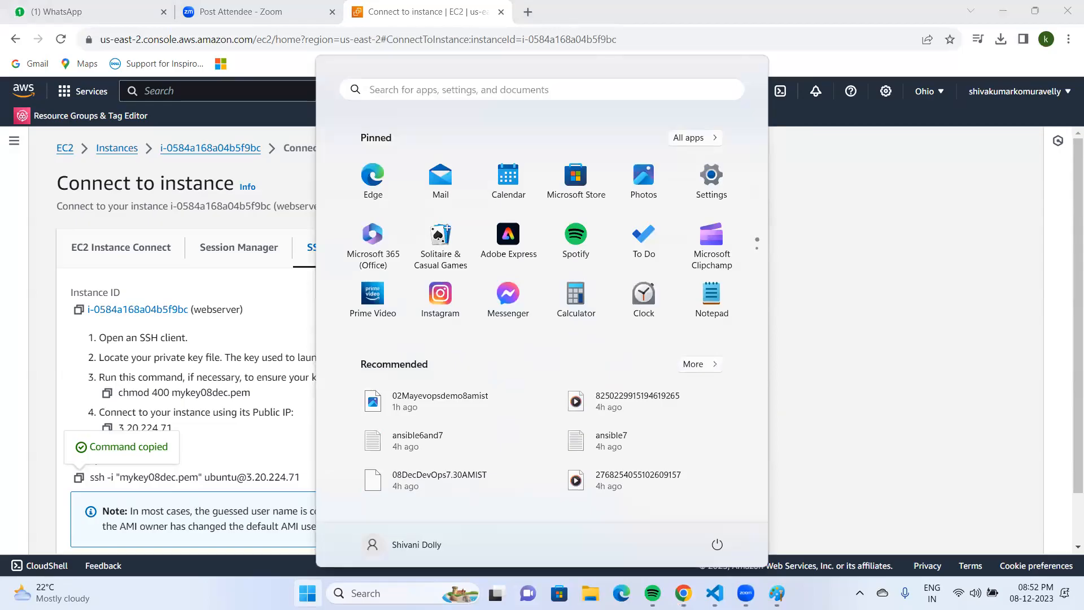
{"action": "type", "text": "down"}
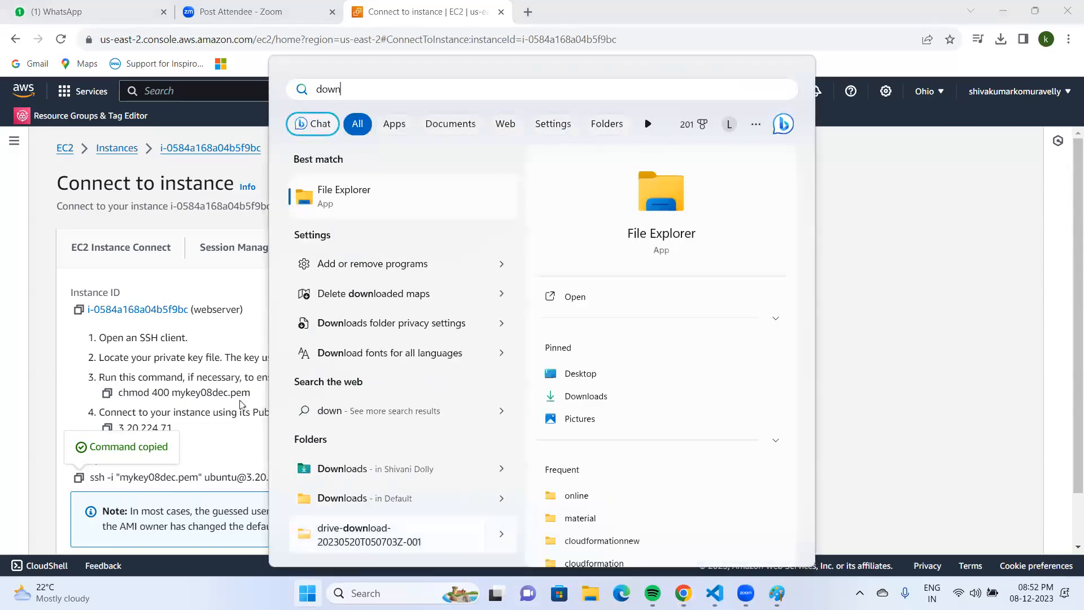
{"action": "left_click", "coordinate": [376, 193]}
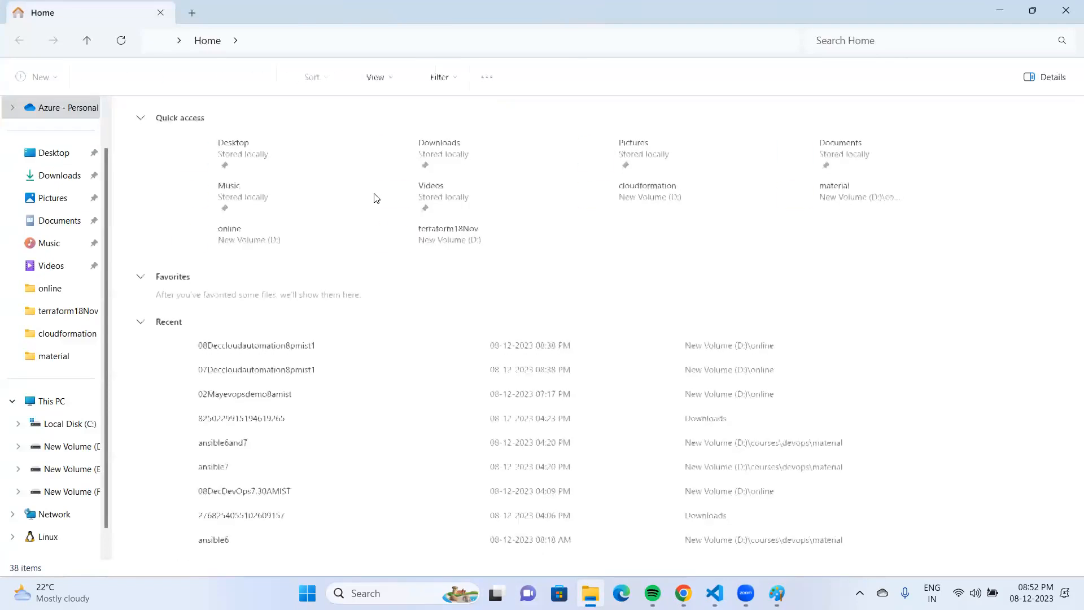
{"action": "left_click", "coordinate": [62, 176]}
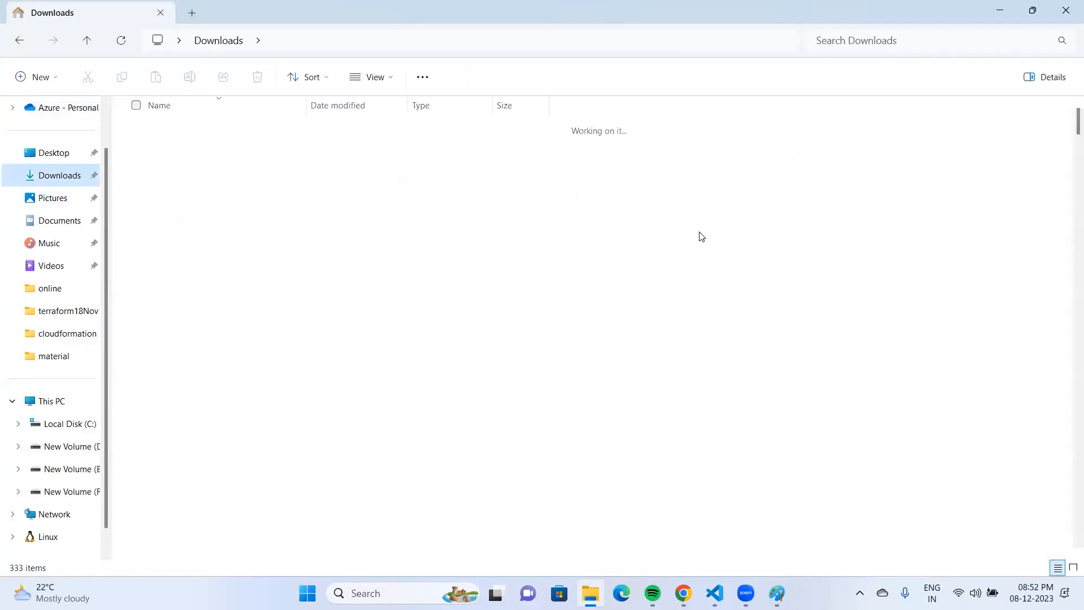
{"action": "right_click", "coordinate": [922, 265]}
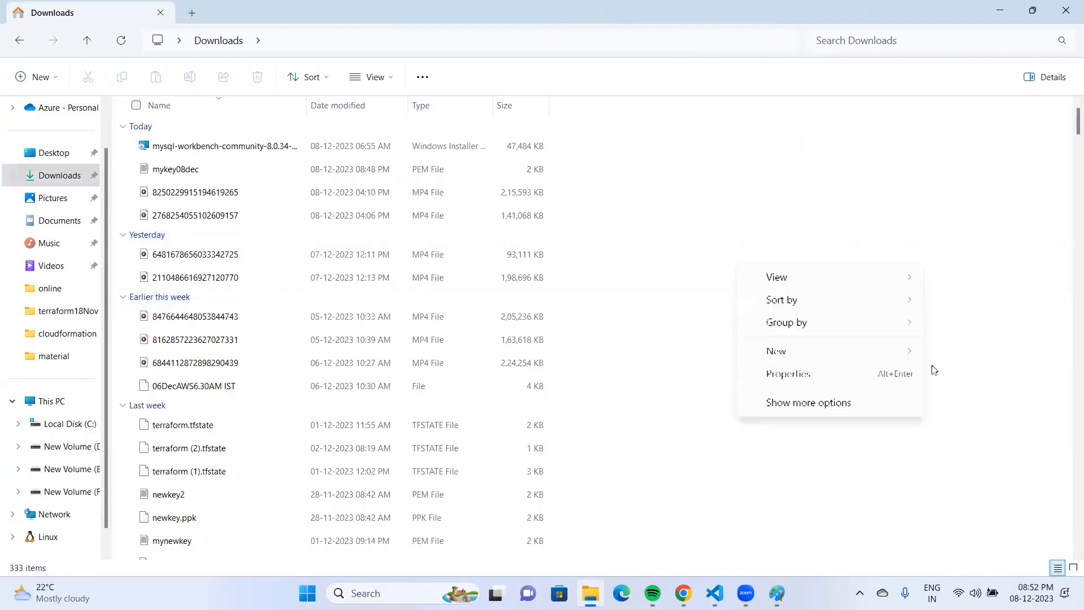
{"action": "left_click", "coordinate": [876, 404]}
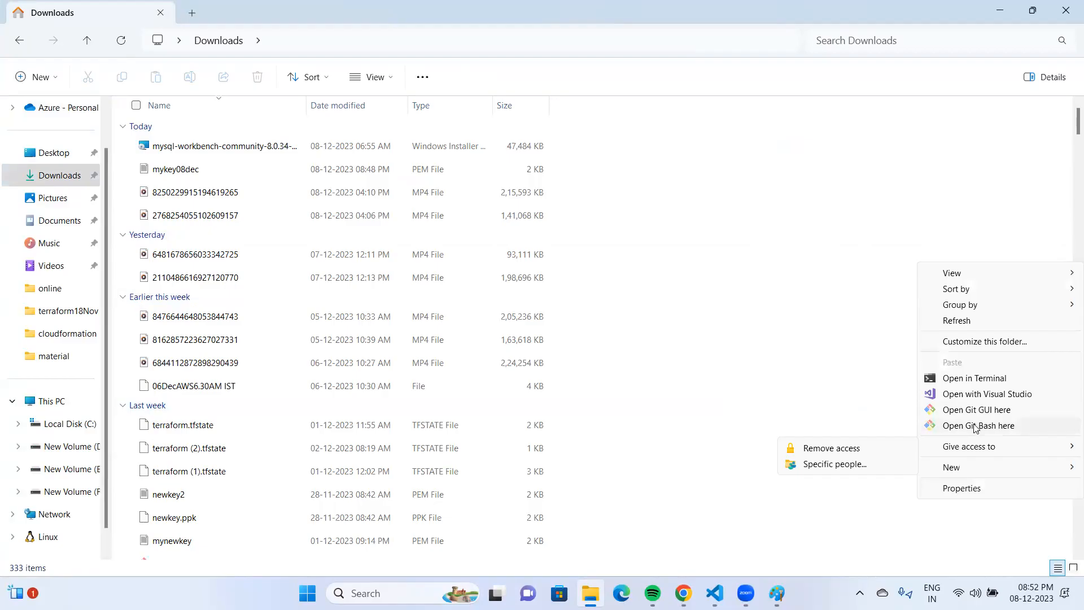
{"action": "left_click", "coordinate": [975, 426]}
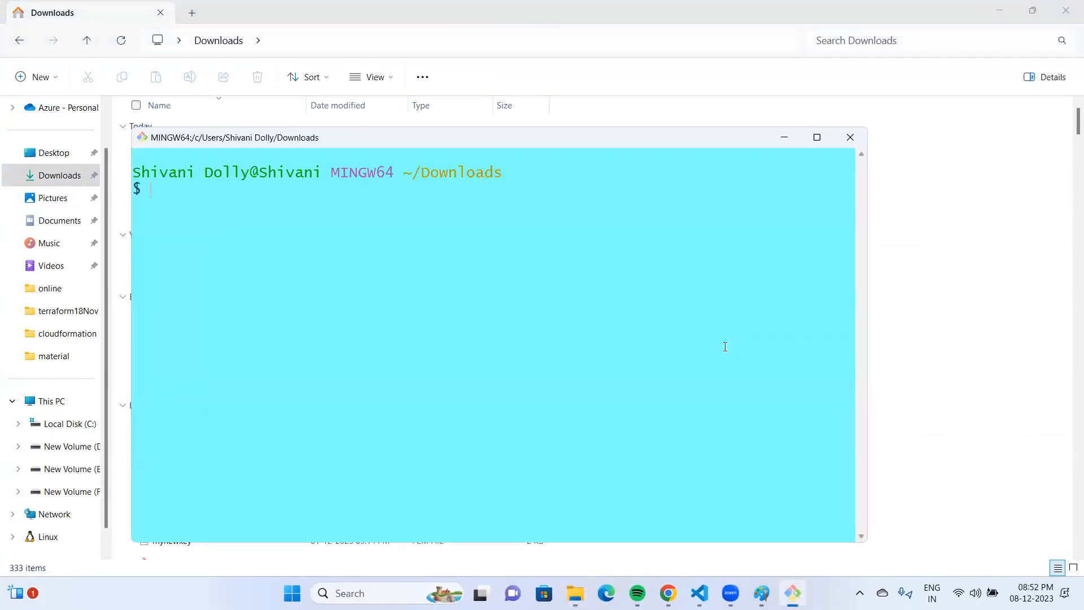
{"action": "right_click", "coordinate": [346, 255]}
{"action": "left_click", "coordinate": [386, 301]}
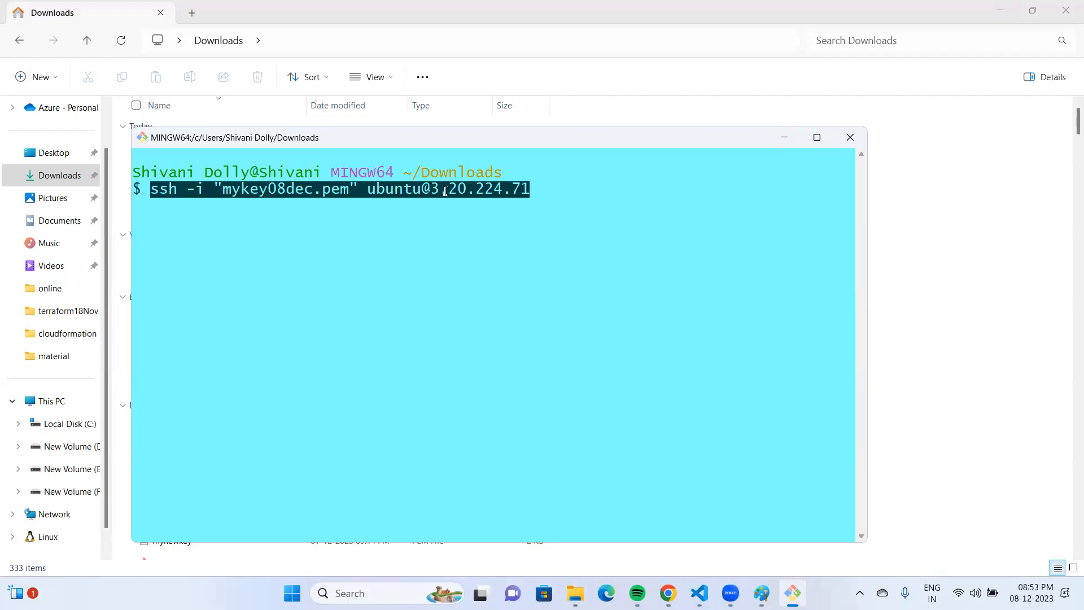
{"action": "key", "text": "Return"}
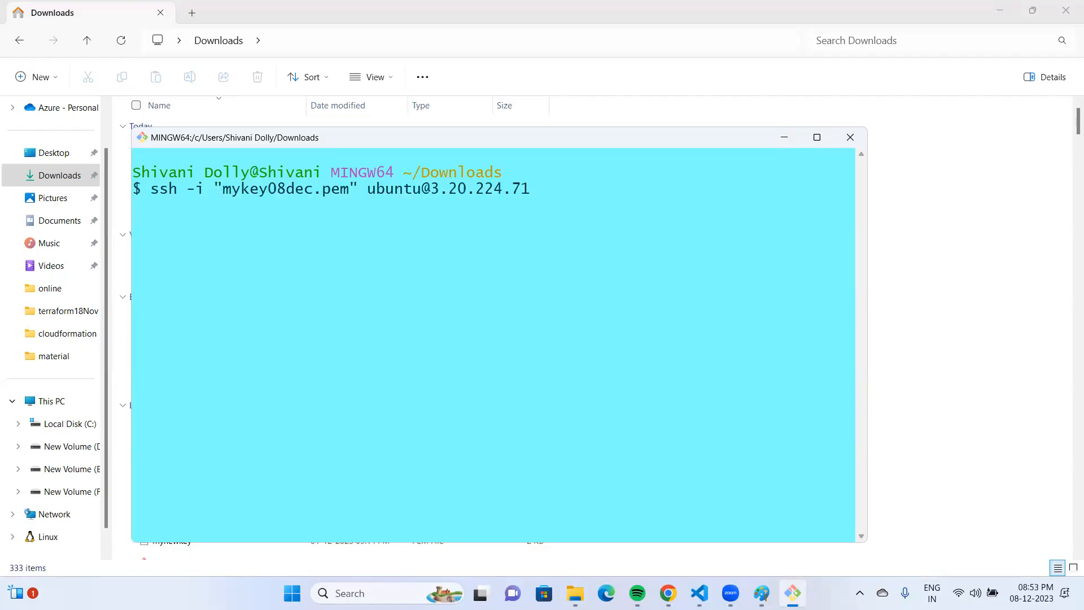
{"action": "type", "text": "yes"}
{"action": "key", "text": "Return"}
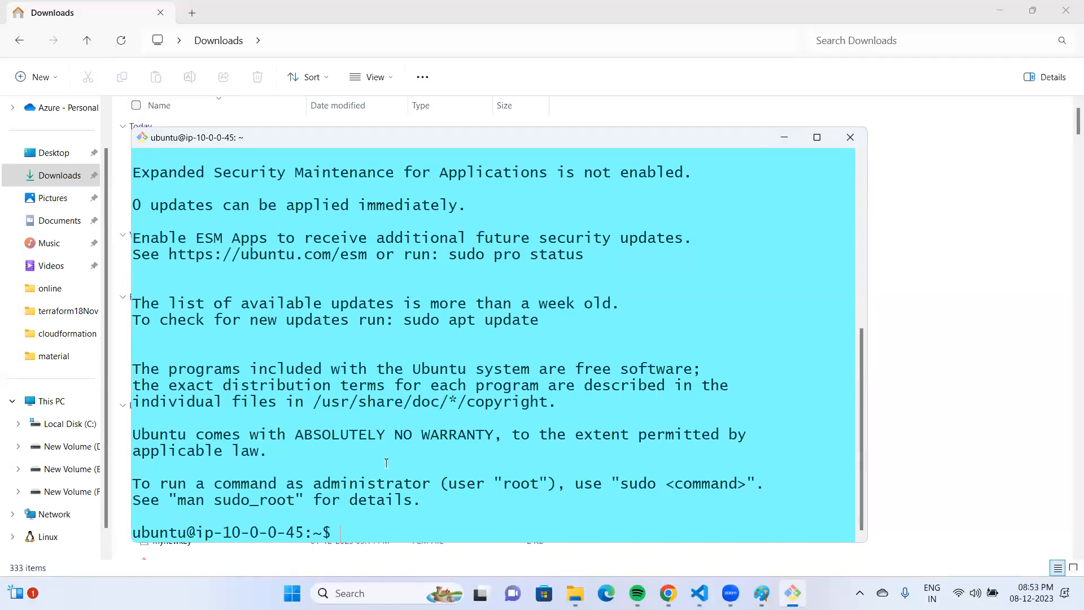
Step: End the webserver SSH session with exit and minimise the terminal window
{"action": "left_click", "coordinate": [782, 136]}
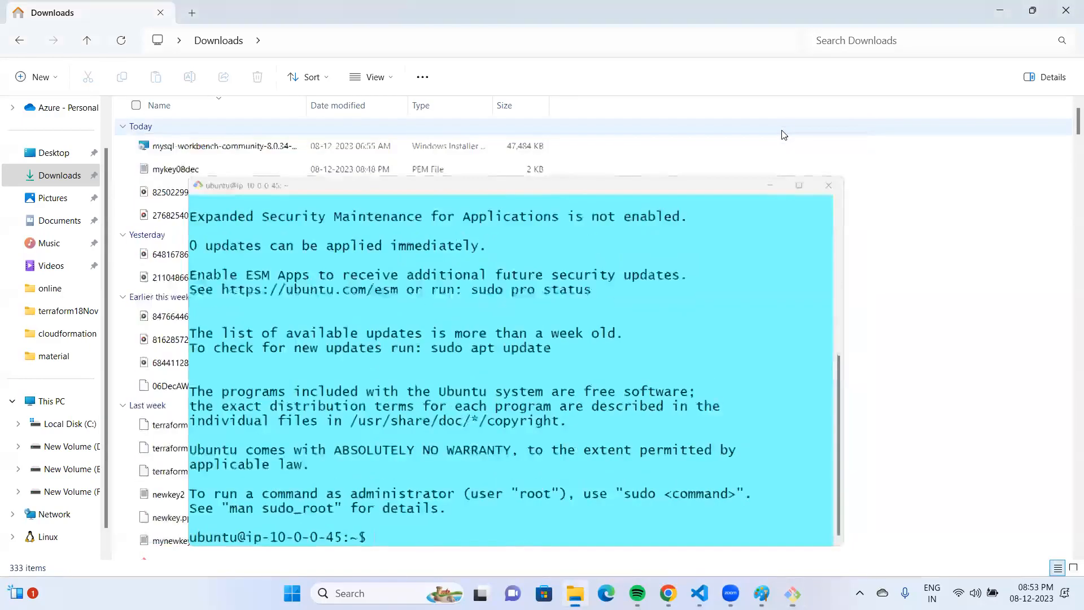
{"action": "left_click", "coordinate": [793, 592]}
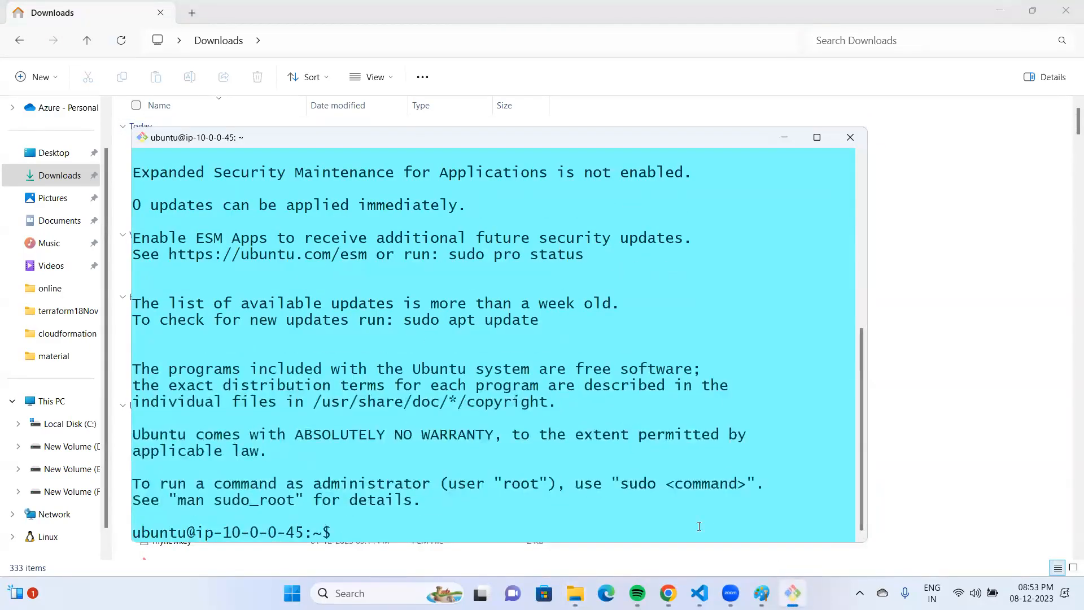
{"action": "type", "text": "exit"}
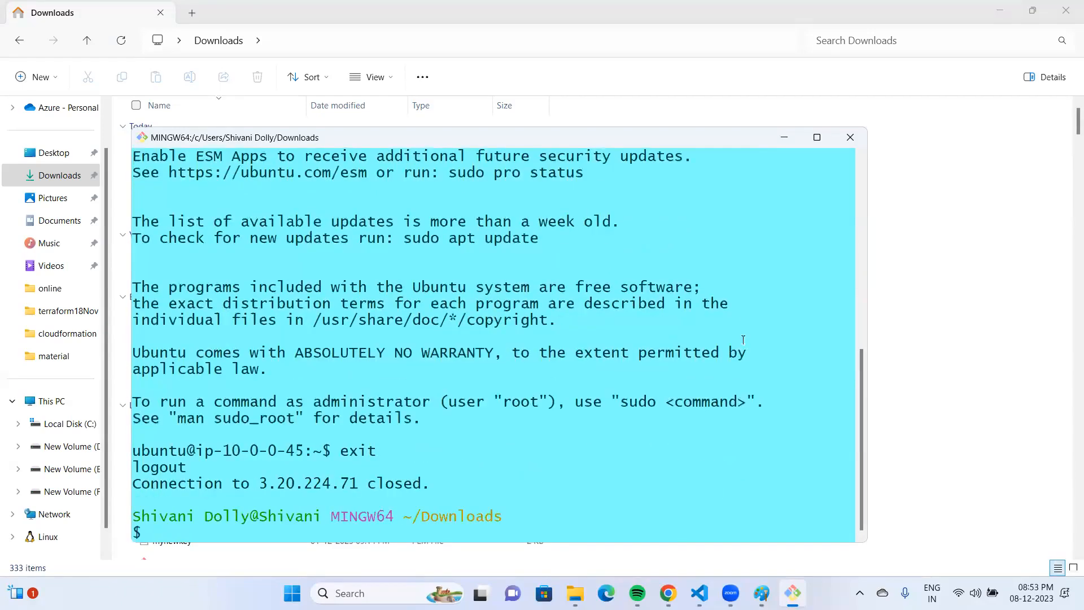
{"action": "left_click", "coordinate": [784, 143]}
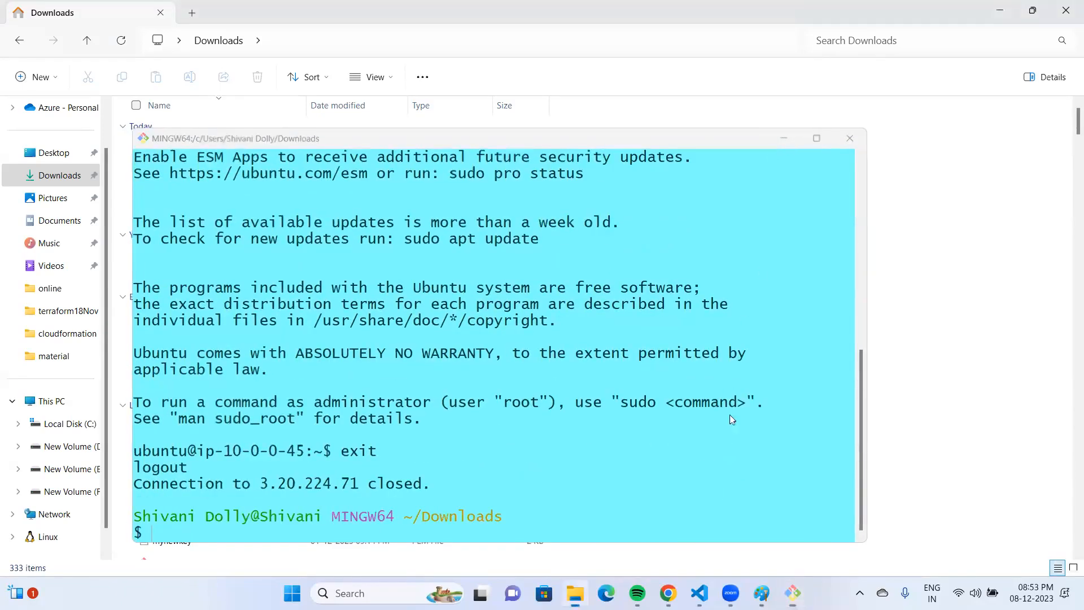
Step: Switch to Chrome, return to the EC2 Instances list and check the dbserver's public IPv4 address
{"action": "left_click", "coordinate": [668, 593]}
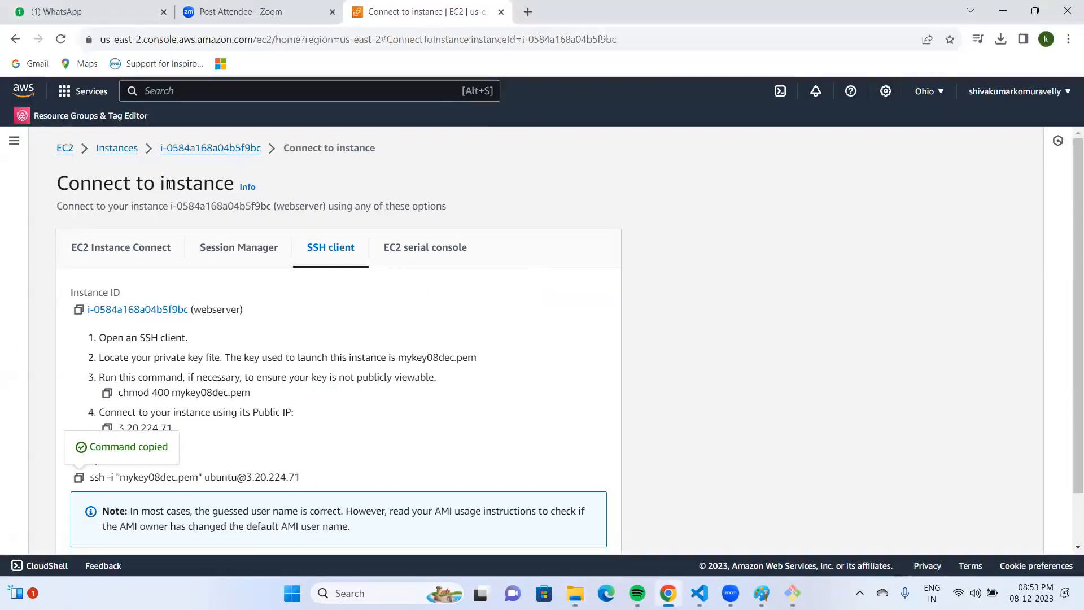
{"action": "left_click", "coordinate": [113, 149]}
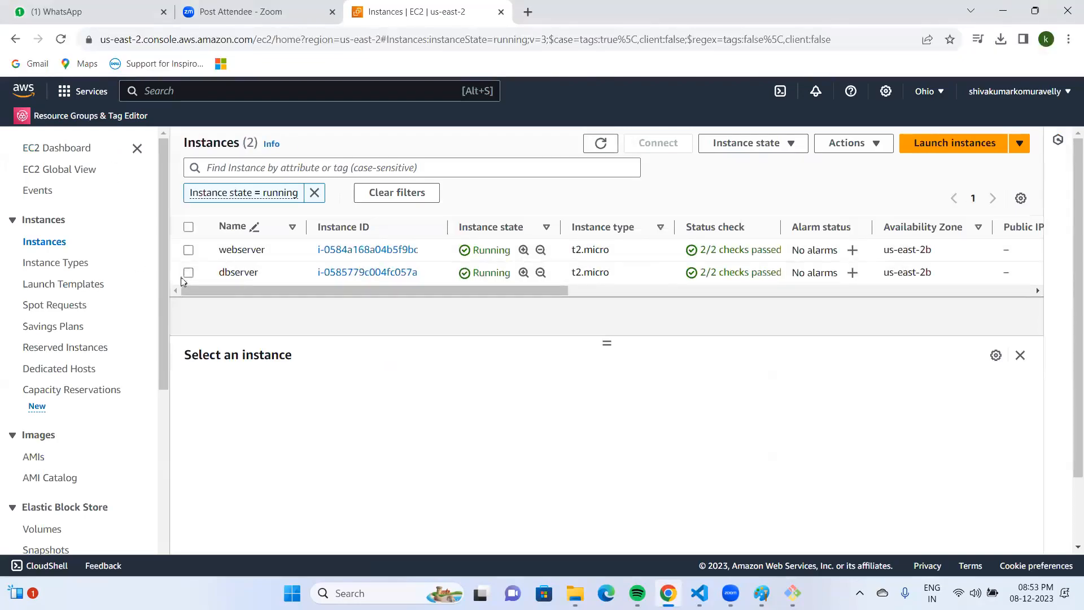
{"action": "left_click", "coordinate": [189, 273]}
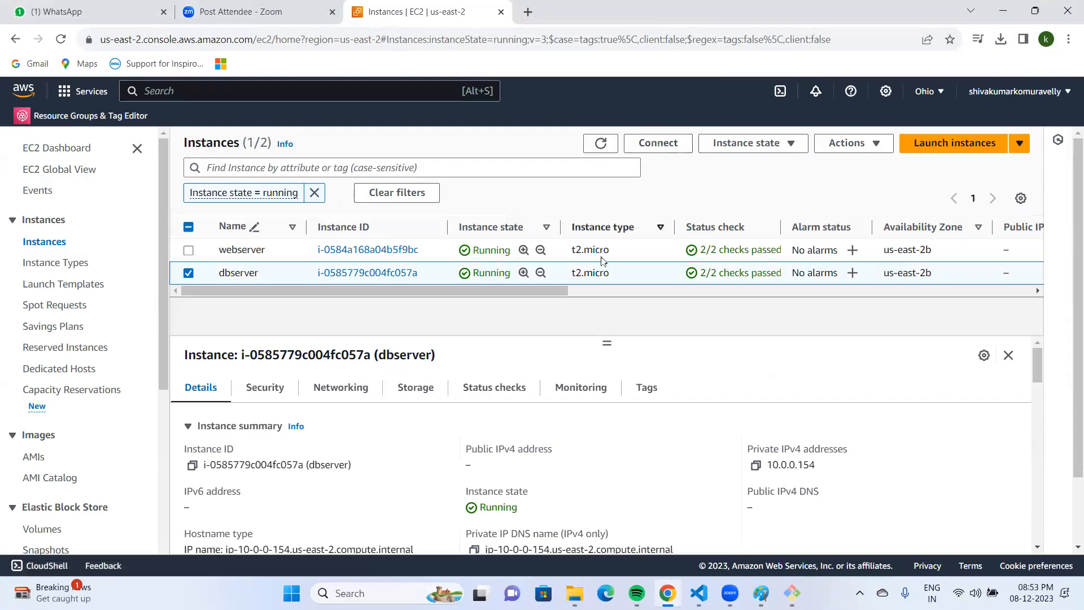
{"action": "scroll", "coordinate": [603, 275], "scroll_direction": "down", "scroll_amount": 2}
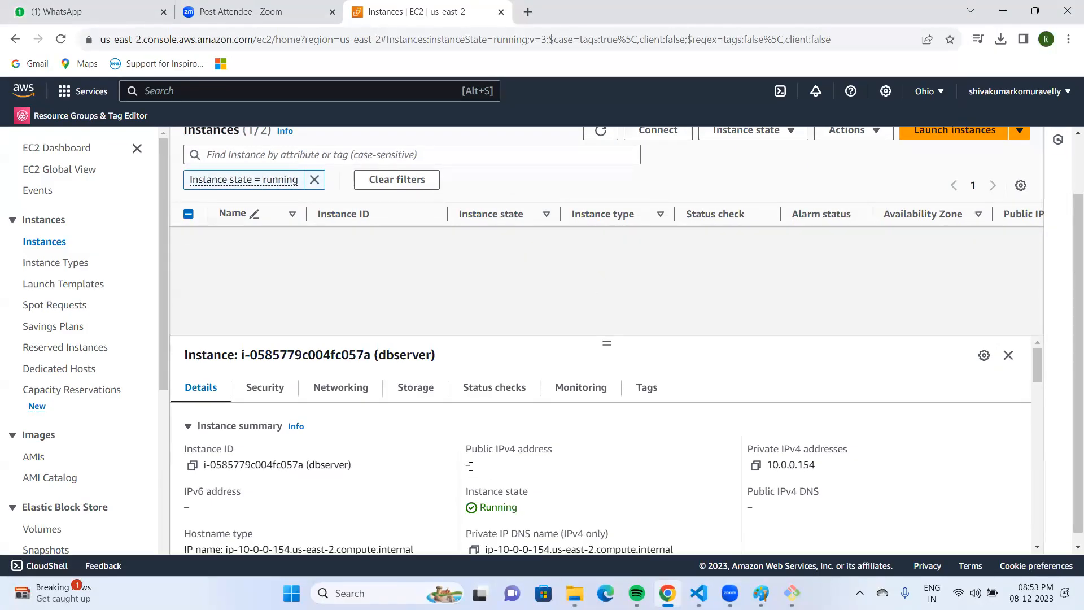
{"action": "left_click_drag", "start_coordinate": [469, 464], "coordinate": [521, 471]}
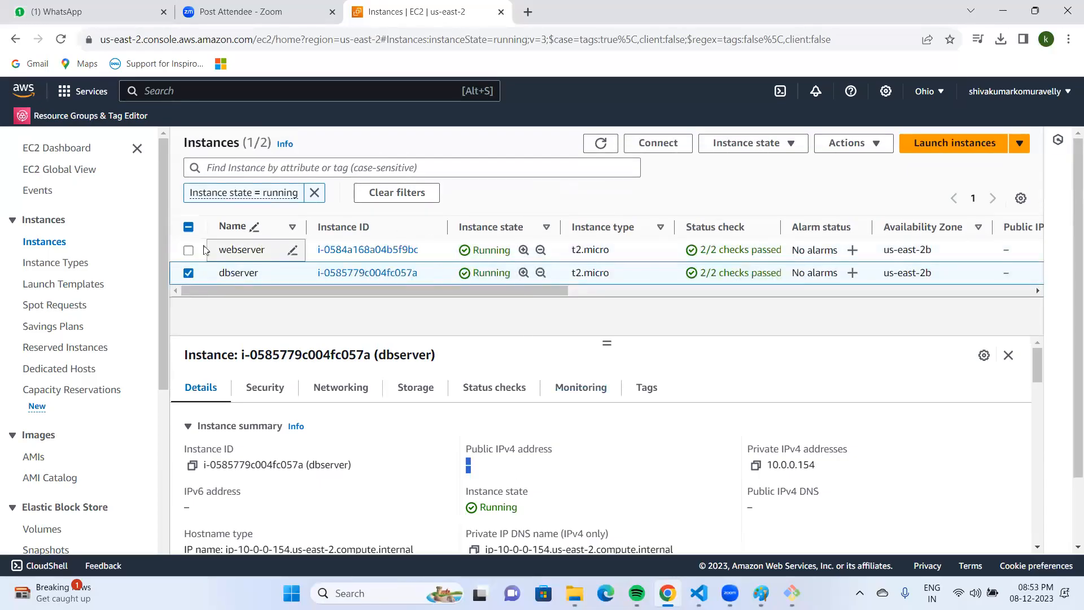
Step: Copy the private IPv4 address of the webserver instance, switch to the Paint diagram and activate the Text tool
{"action": "left_click", "coordinate": [188, 250]}
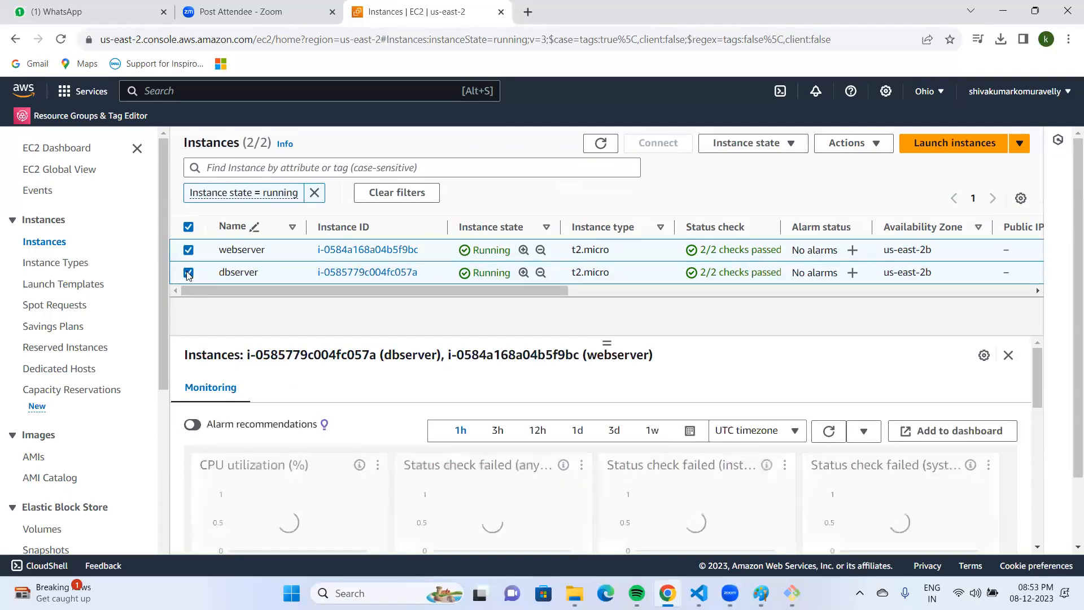
{"action": "left_click", "coordinate": [188, 272]}
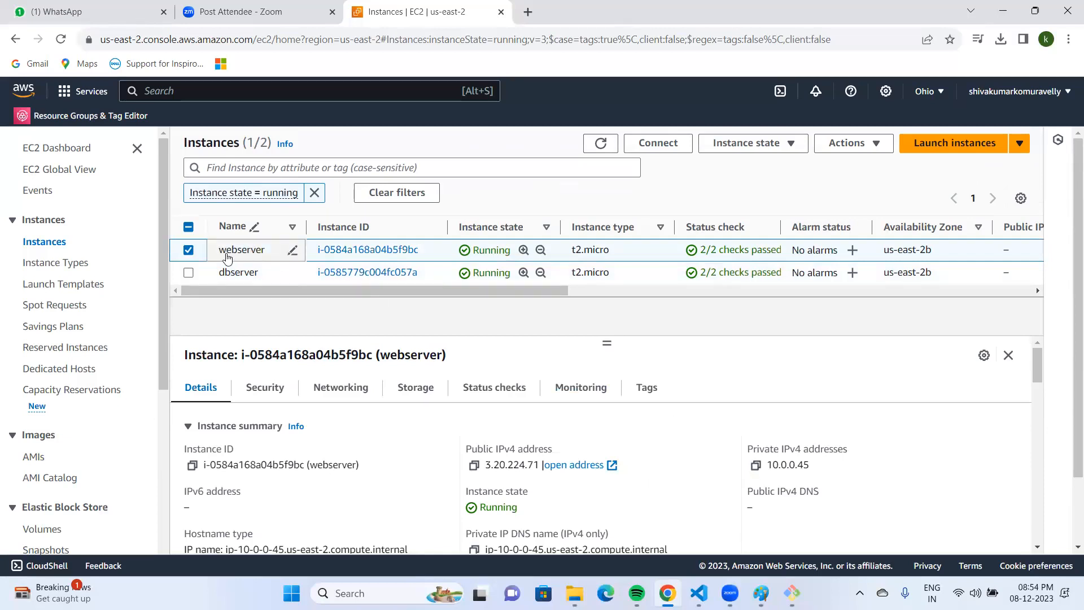
{"action": "left_click", "coordinate": [755, 466]}
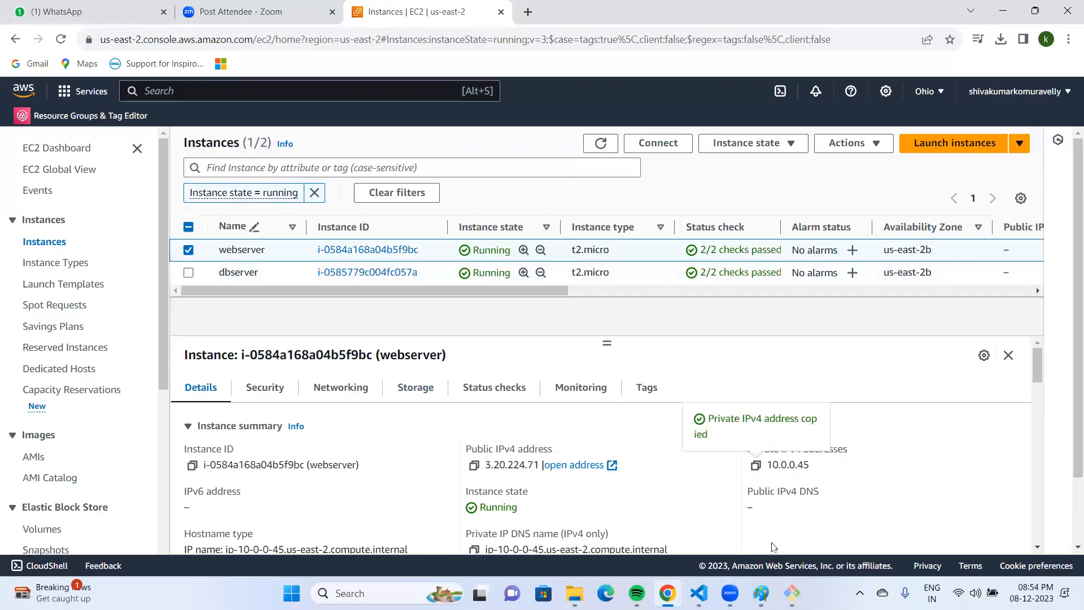
{"action": "left_click", "coordinate": [761, 593]}
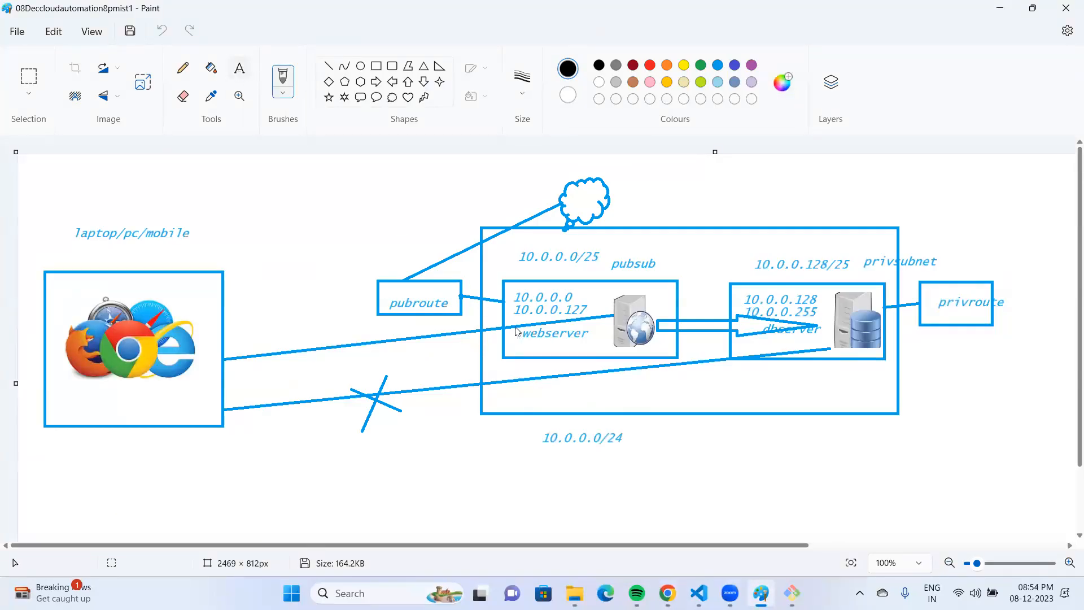
{"action": "left_click", "coordinate": [239, 68]}
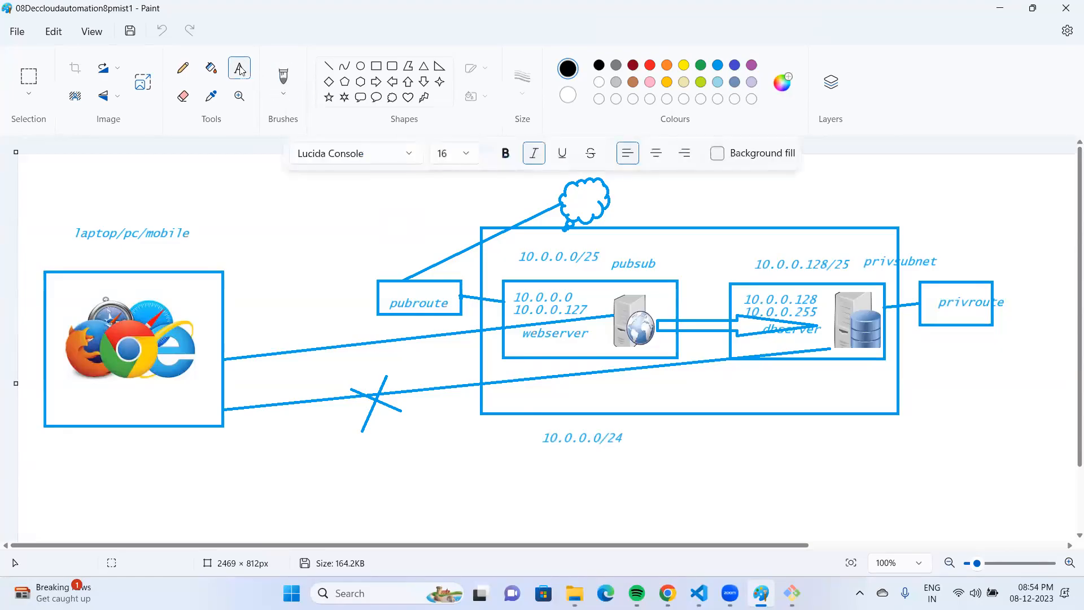
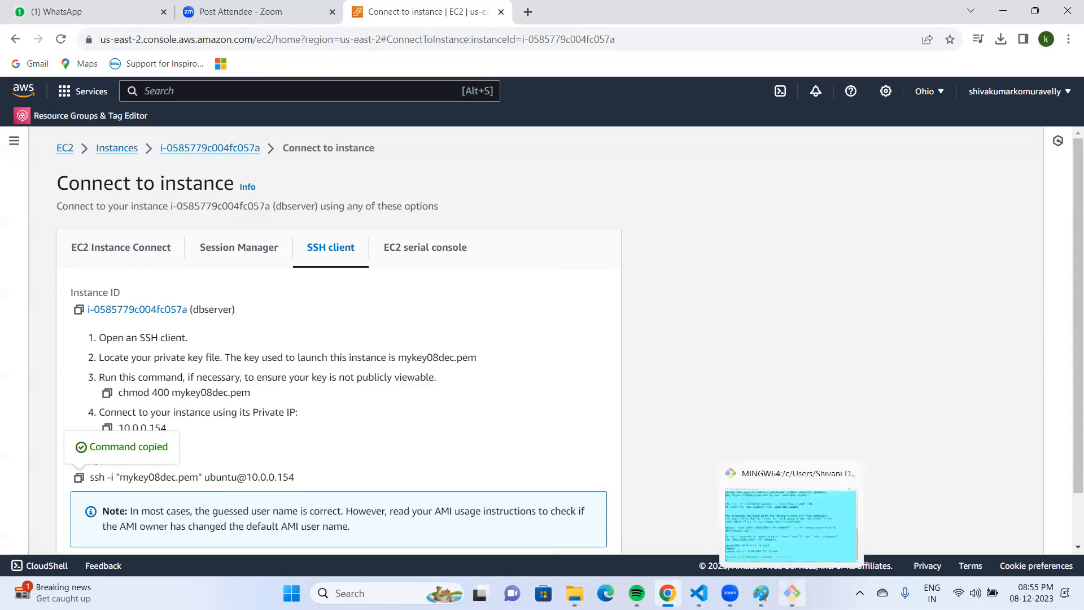
{"action": "left_click", "coordinate": [796, 593]}
{"action": "right_click", "coordinate": [563, 517]}
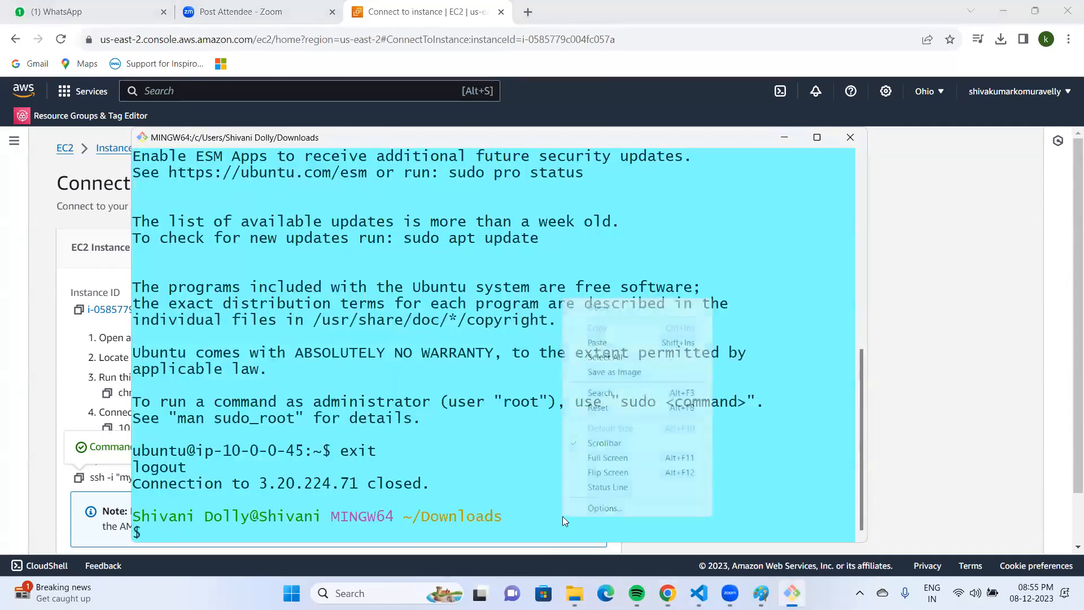
{"action": "left_click", "coordinate": [599, 342]}
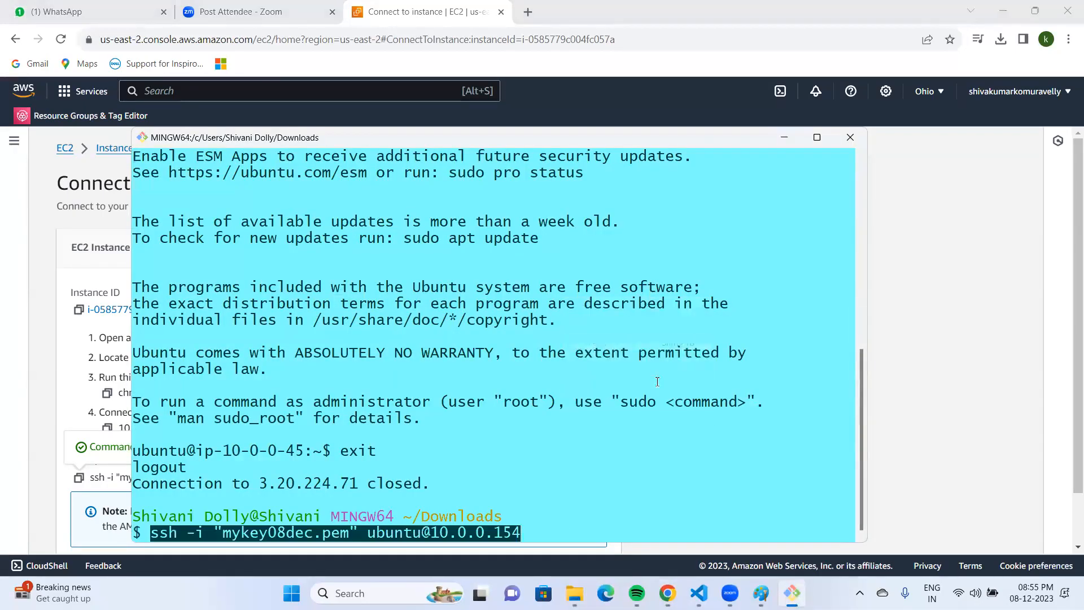
{"action": "key", "text": "Return"}
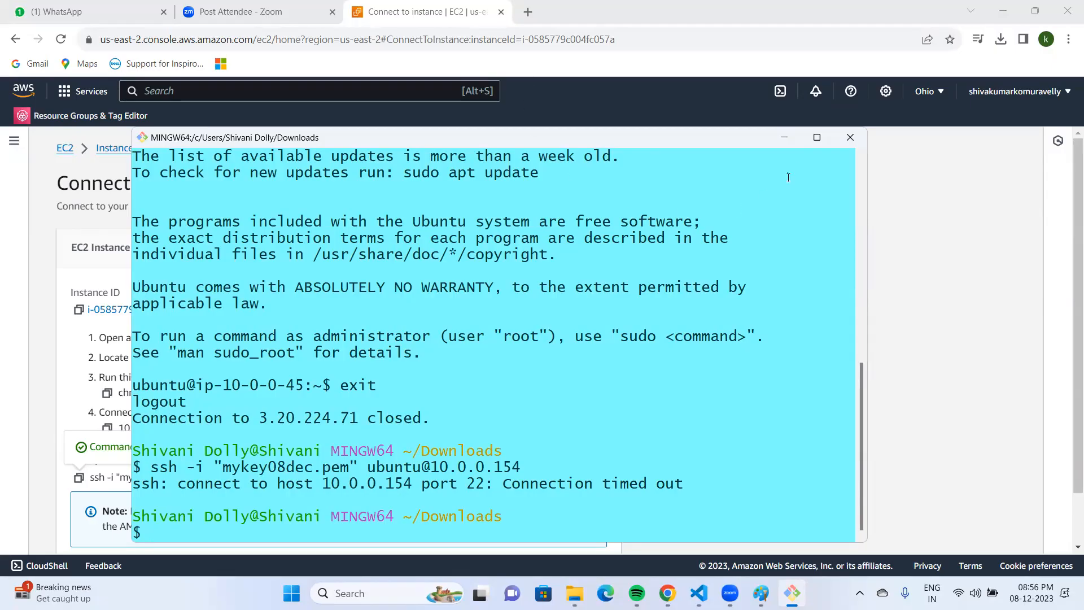
{"action": "left_click", "coordinate": [791, 138]}
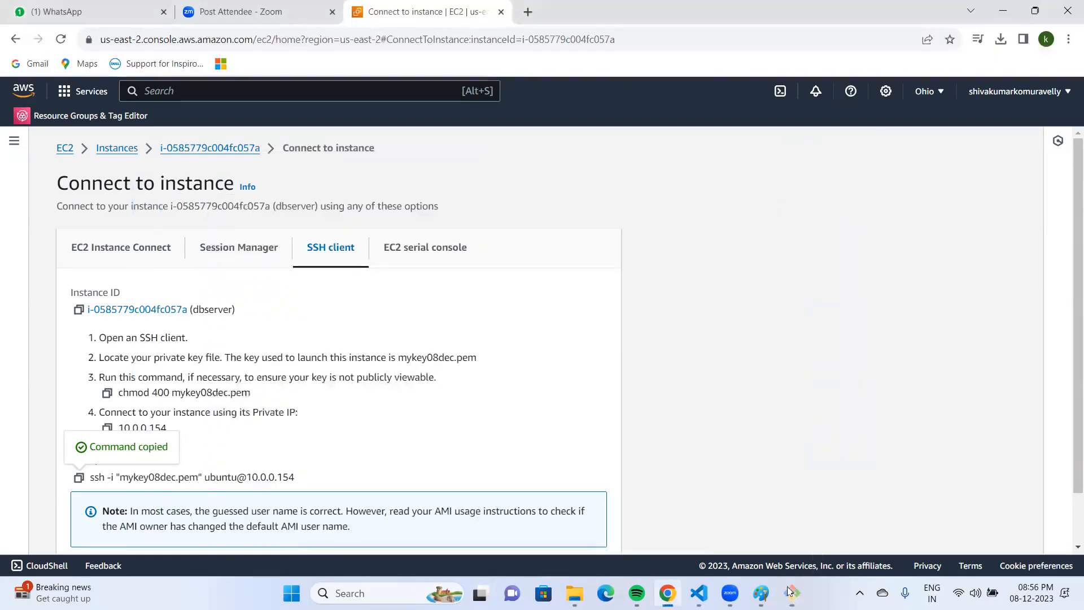
Step: Switch to the Paint diagram and pencil a curve from the laptop box to the webserver, and another on to the dbserver
{"action": "mouse_move", "coordinate": [790, 591]}
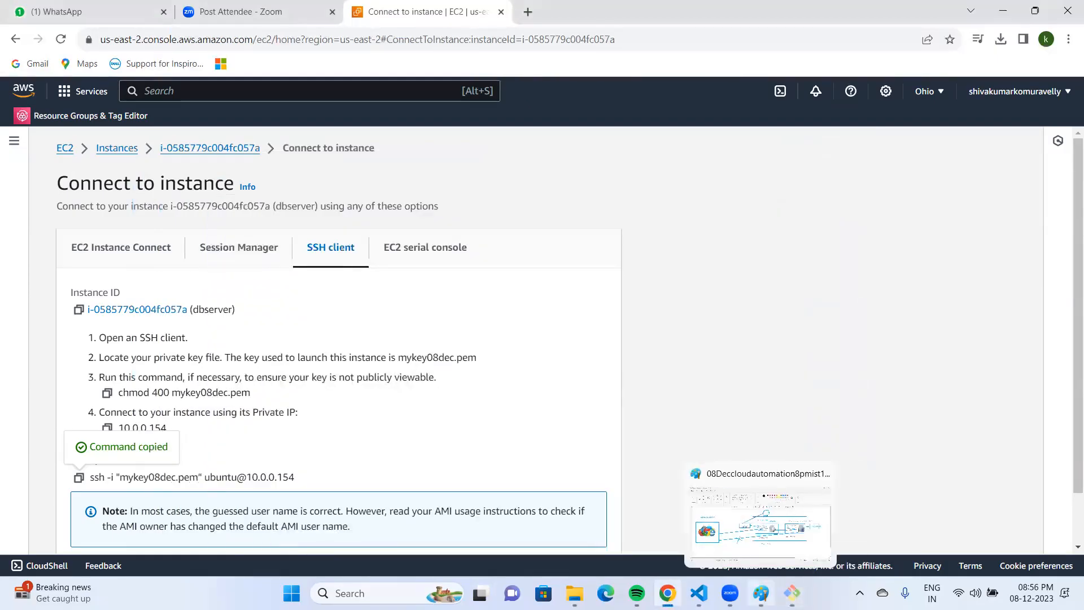
{"action": "left_click", "coordinate": [770, 552]}
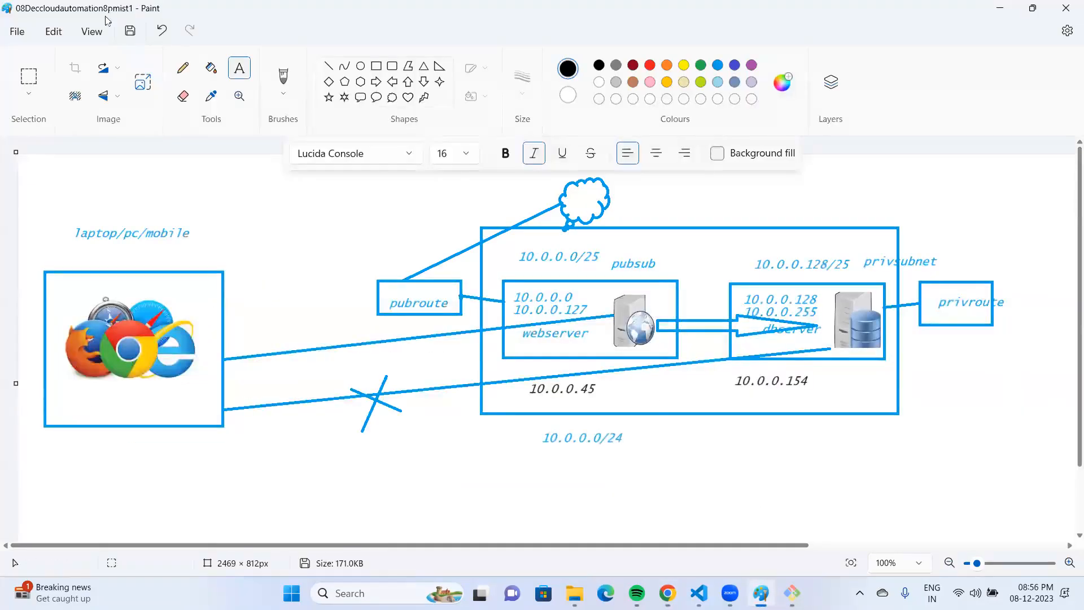
{"action": "left_click", "coordinate": [182, 71]}
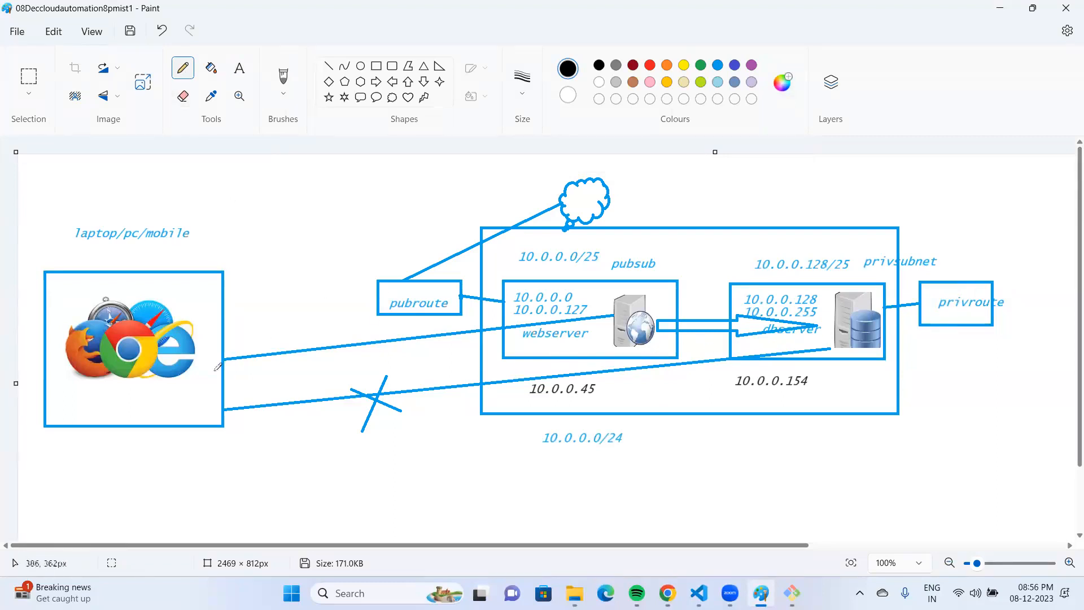
{"action": "mouse_move", "coordinate": [221, 326]}
{"action": "left_mouse_down"}
{"action": "mouse_move", "coordinate": [307, 293]}
{"action": "mouse_move", "coordinate": [451, 276]}
{"action": "left_mouse_up"}
{"action": "left_click_drag", "start_coordinate": [557, 272], "coordinate": [627, 296]}
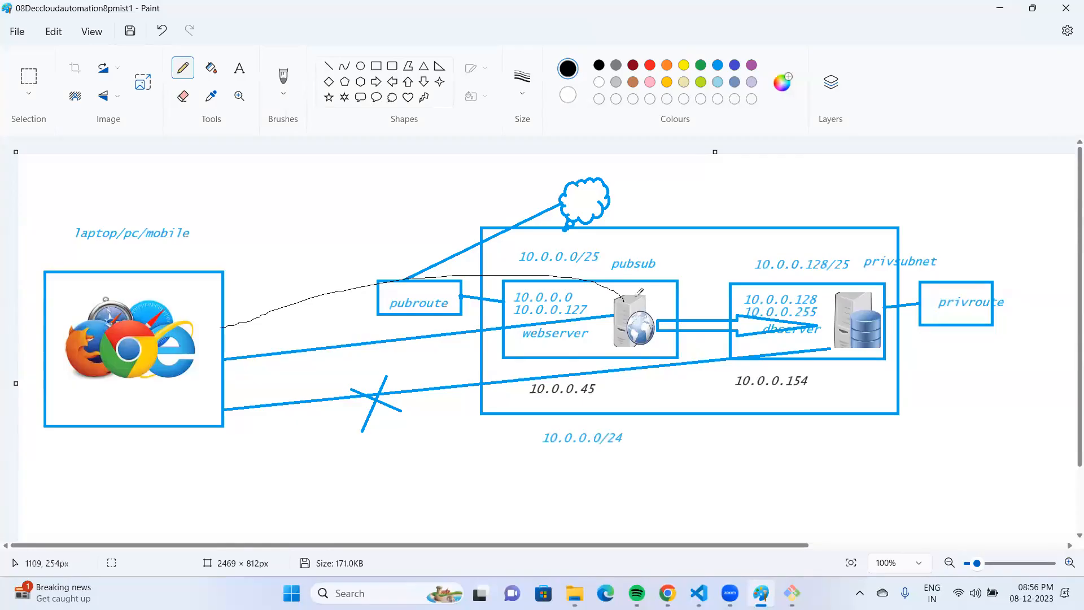
{"action": "mouse_move", "coordinate": [624, 297]}
{"action": "left_mouse_down"}
{"action": "mouse_move", "coordinate": [642, 279]}
{"action": "mouse_move", "coordinate": [782, 247]}
{"action": "mouse_move", "coordinate": [875, 285]}
{"action": "left_mouse_up"}
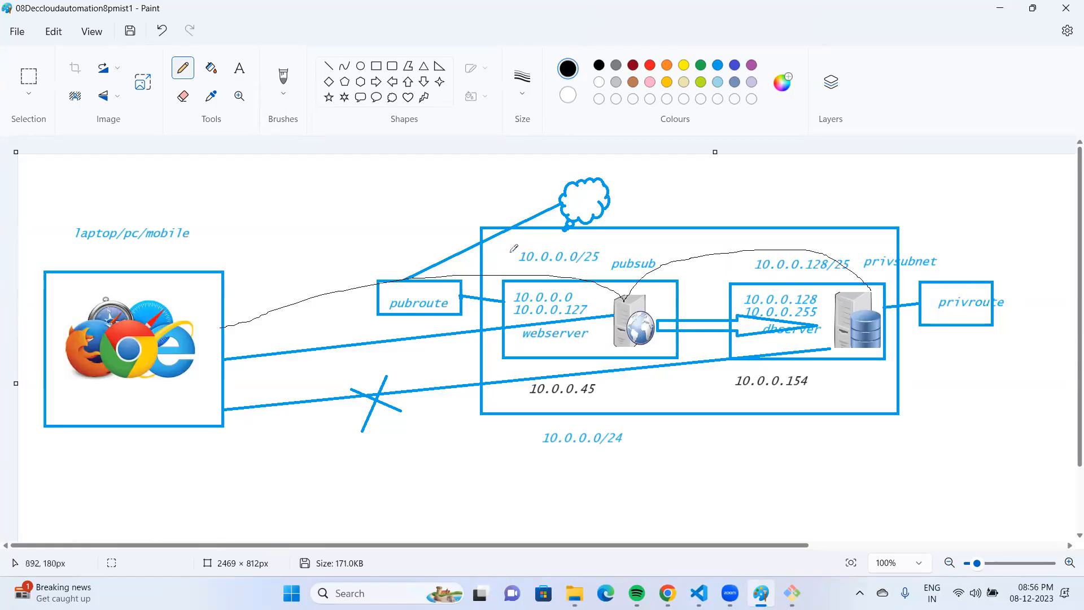
Step: Pencil the numbers 1 and 2 on the two curves, and draw a crossed-out curve from the laptop box directly to the dbserver subnet
{"action": "mouse_move", "coordinate": [506, 258]}
{"action": "left_mouse_down"}
{"action": "mouse_move", "coordinate": [505, 242]}
{"action": "mouse_move", "coordinate": [495, 256]}
{"action": "mouse_move", "coordinate": [508, 267]}
{"action": "mouse_move", "coordinate": [498, 237]}
{"action": "left_mouse_up"}
{"action": "mouse_move", "coordinate": [718, 239]}
{"action": "left_mouse_down"}
{"action": "mouse_move", "coordinate": [739, 244]}
{"action": "mouse_move", "coordinate": [719, 233]}
{"action": "left_mouse_up"}
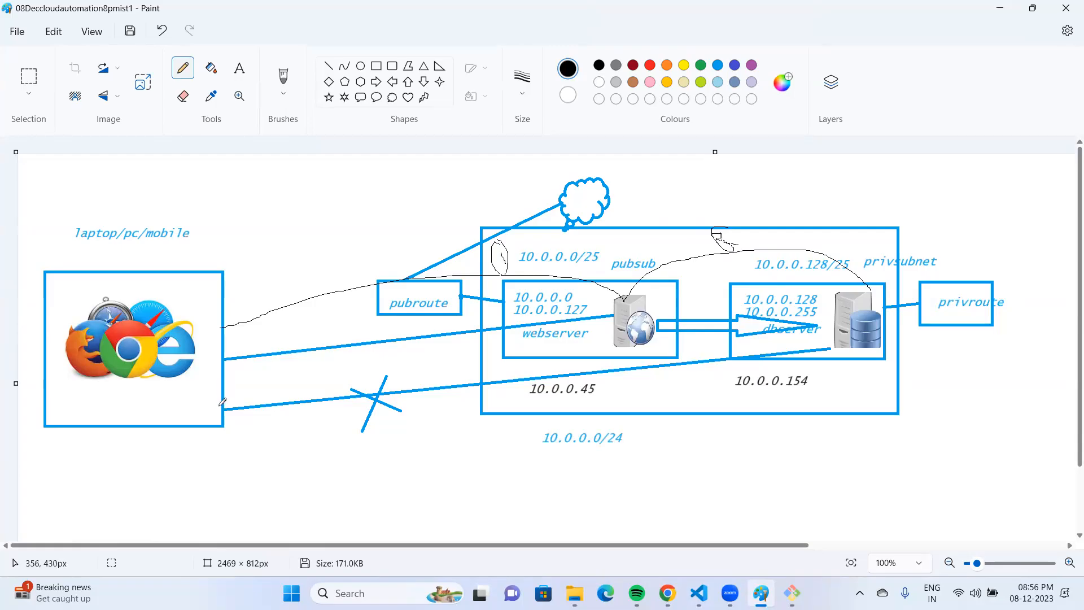
{"action": "mouse_move", "coordinate": [192, 429]}
{"action": "left_mouse_down"}
{"action": "mouse_move", "coordinate": [217, 475]}
{"action": "mouse_move", "coordinate": [509, 465]}
{"action": "mouse_move", "coordinate": [734, 351]}
{"action": "left_mouse_up"}
{"action": "mouse_move", "coordinate": [541, 427]}
{"action": "left_mouse_down"}
{"action": "mouse_move", "coordinate": [613, 453]}
{"action": "mouse_move", "coordinate": [567, 475]}
{"action": "left_mouse_up"}
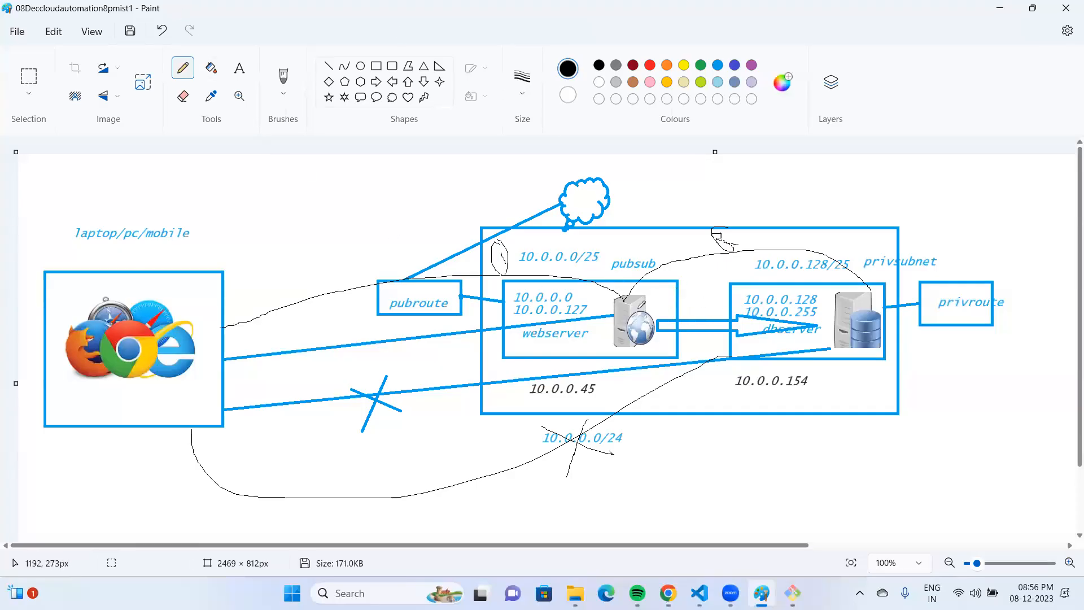
Step: Add the text "downloads" inside the laptop box, above the browser icons
{"action": "left_click", "coordinate": [240, 70]}
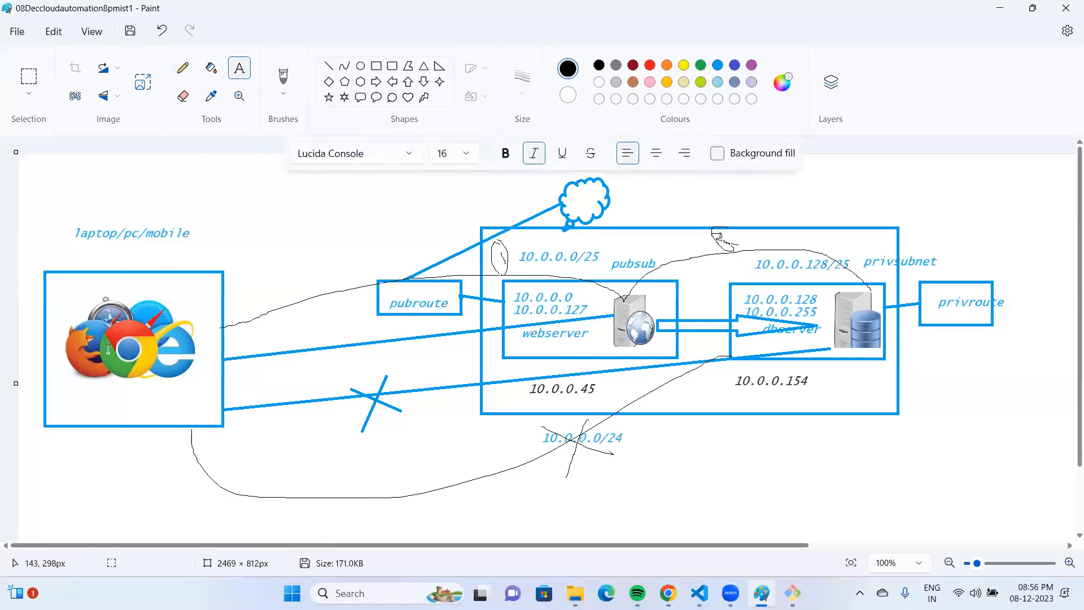
{"action": "left_click_drag", "start_coordinate": [57, 313], "coordinate": [189, 273]}
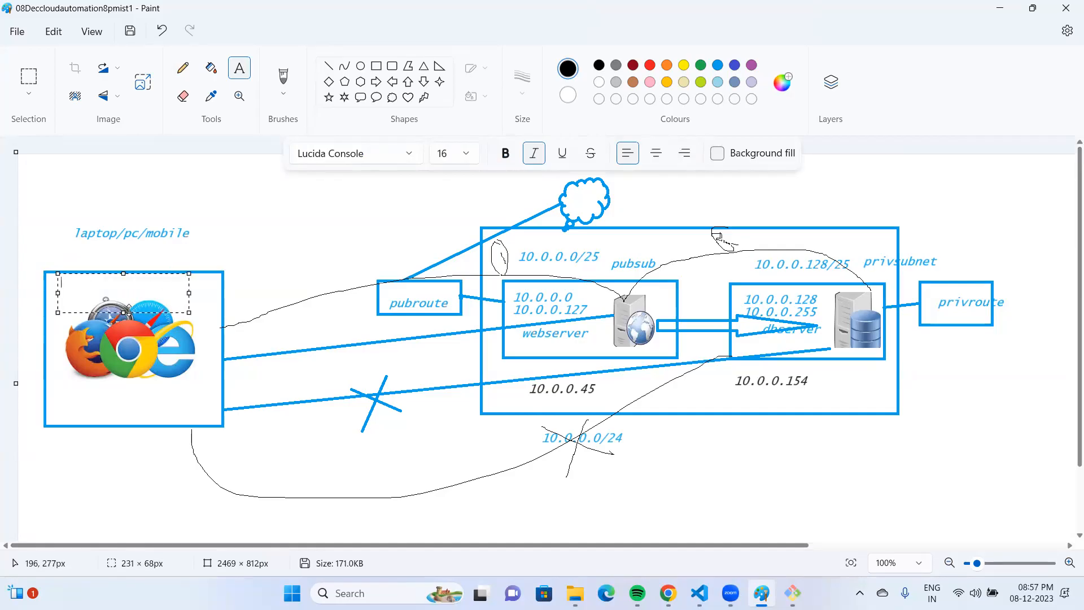
{"action": "type", "text": "downloads"}
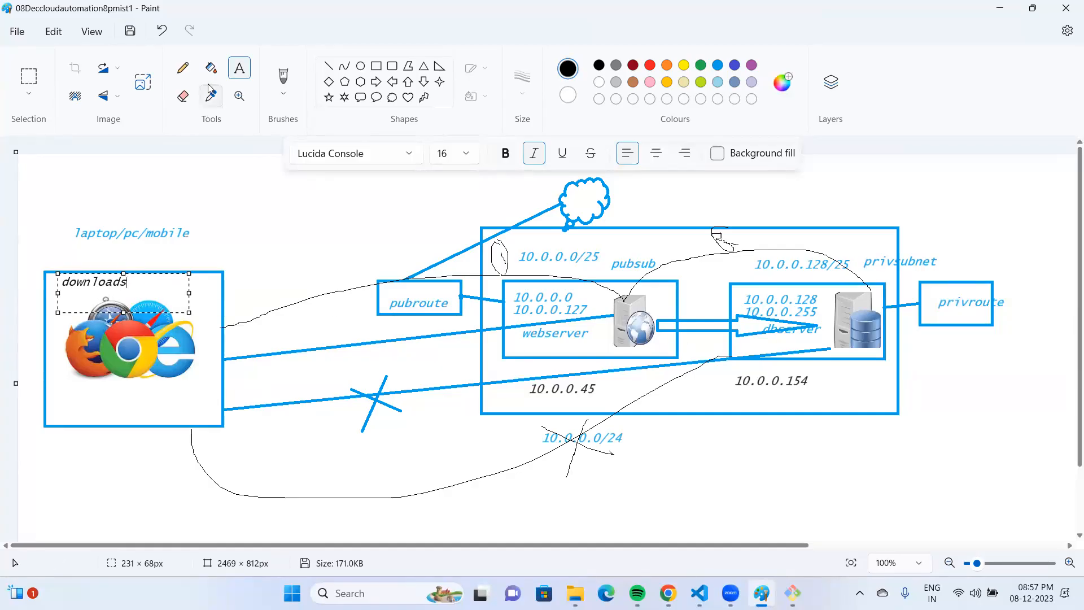
Step: Switch to the Git Bash terminal opened in the Downloads folder
{"action": "mouse_move", "coordinate": [731, 593]}
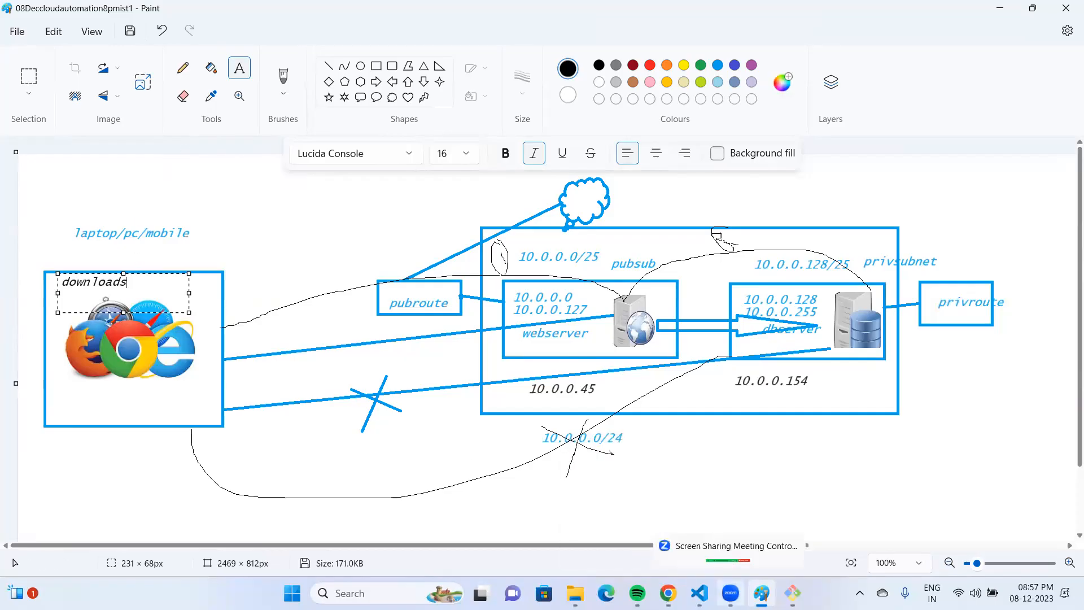
{"action": "mouse_move", "coordinate": [792, 593]}
{"action": "left_click", "coordinate": [790, 516]}
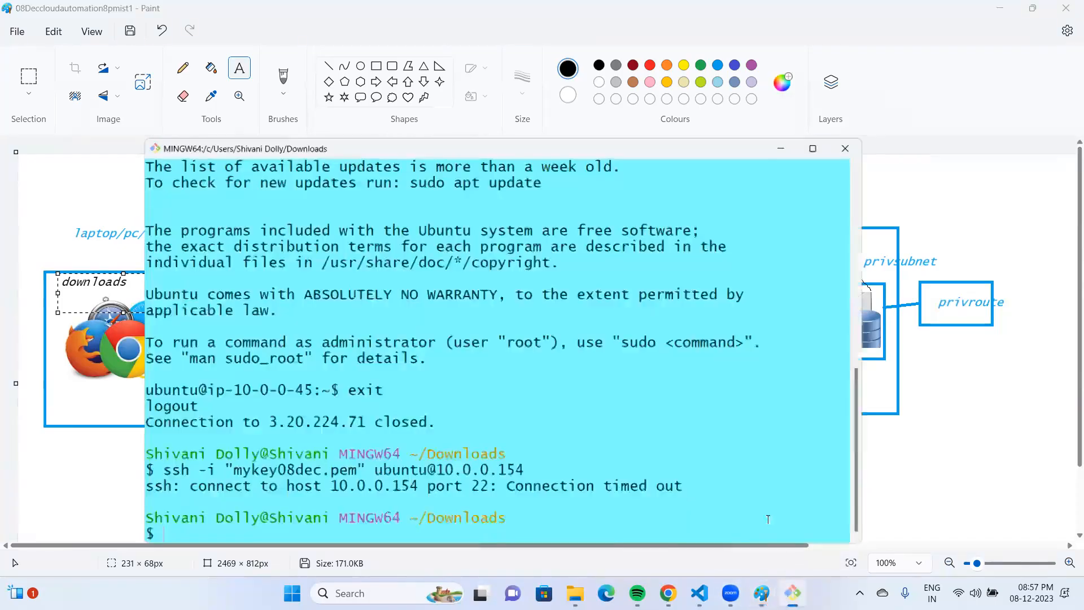
{"action": "key", "text": "Up"}
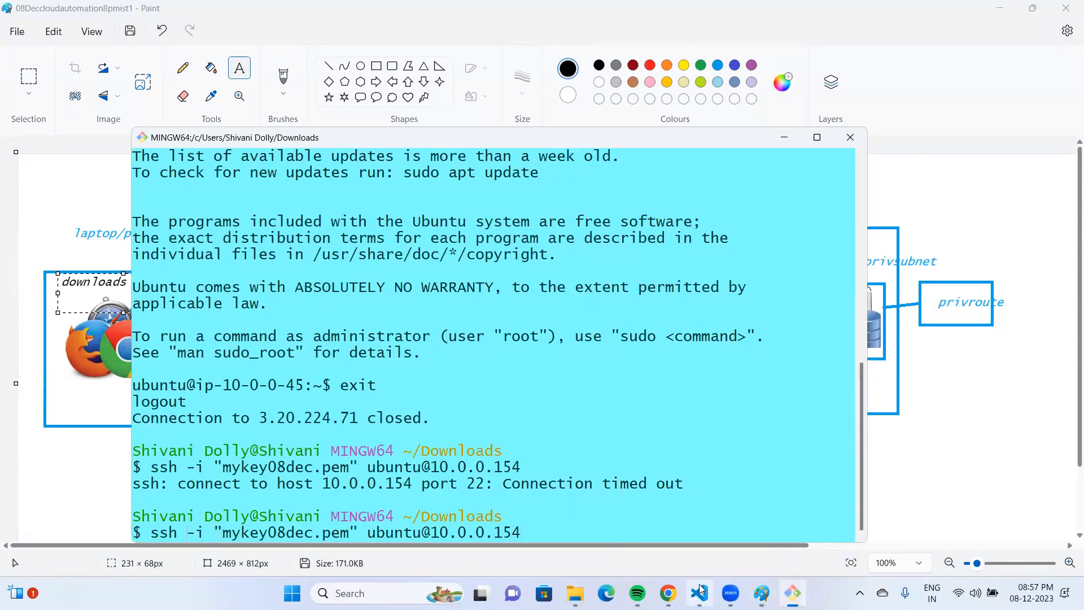
{"action": "key", "text": "BackSpace"}
{"action": "key", "text": "BackSpace"}
{"action": "type", "text": "ftp"}
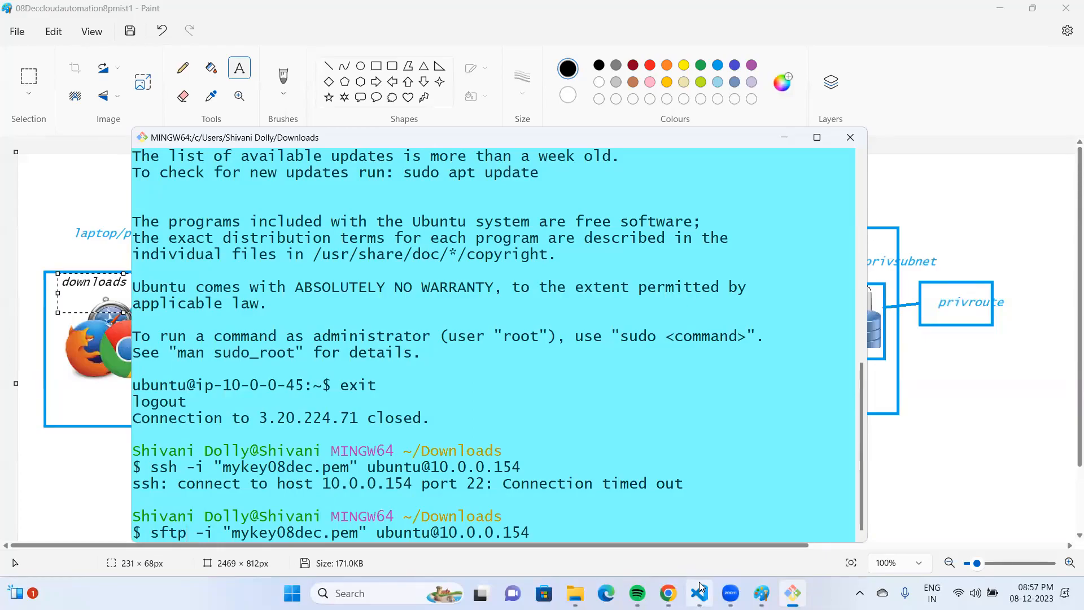
{"action": "key", "text": "Return"}
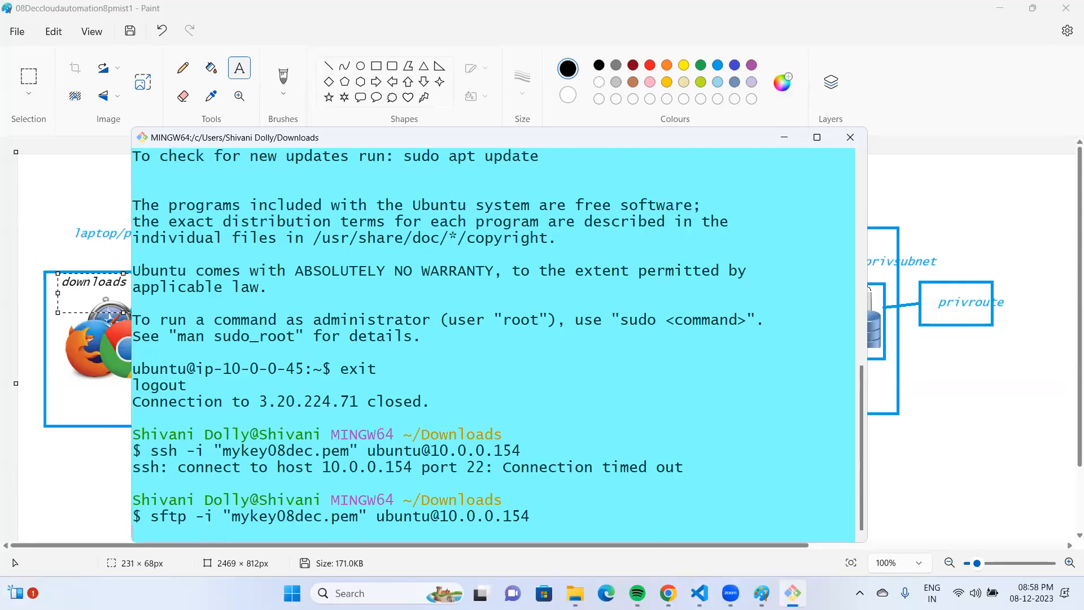
{"action": "key", "text": "ctrl+c"}
{"action": "key", "text": "Up"}
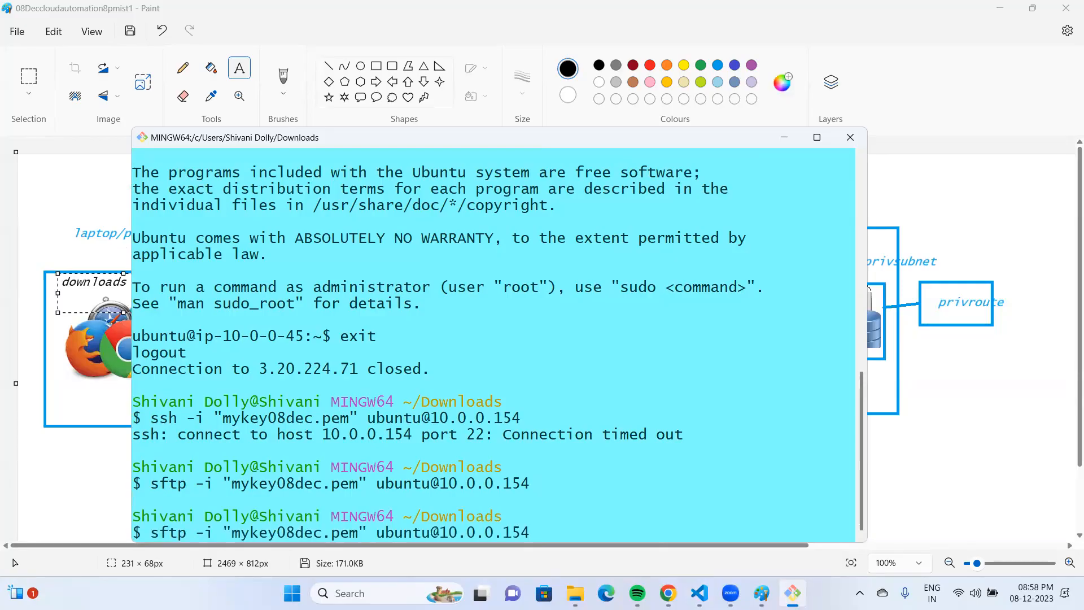
{"action": "key", "text": "Up"}
{"action": "key", "text": "BackSpace"}
{"action": "key", "text": "BackSpace"}
{"action": "key", "text": "BackSpace"}
{"action": "key", "text": "BackSpace"}
{"action": "key", "text": "BackSpace"}
{"action": "key", "text": "BackSpace"}
{"action": "key", "text": "BackSpace"}
{"action": "key", "text": "BackSpace"}
{"action": "key", "text": "BackSpace"}
{"action": "key", "text": "BackSpace"}
{"action": "type", "text": "3.20.224.71"}
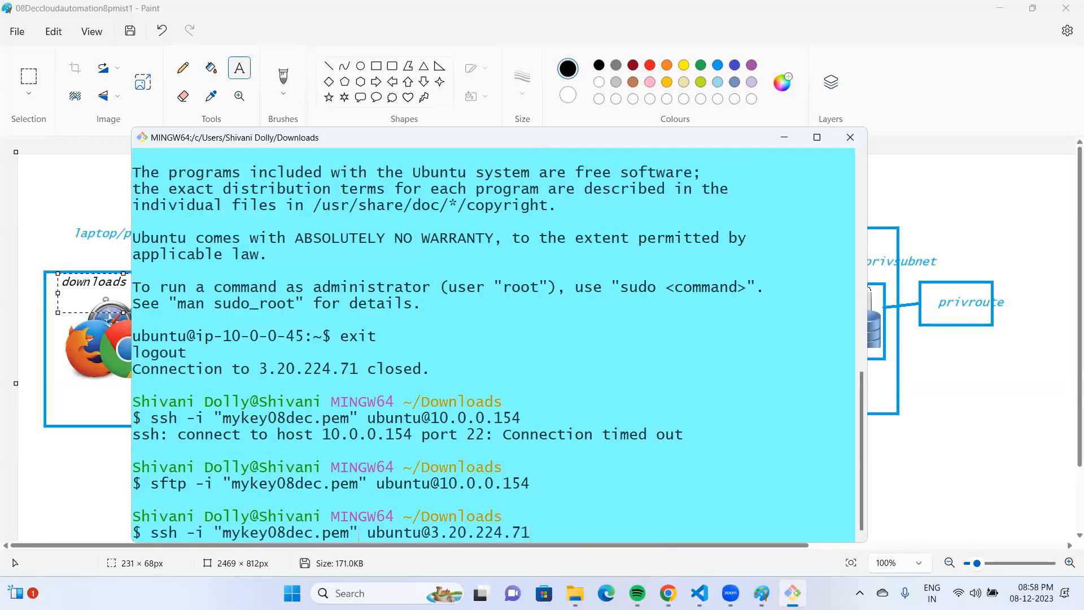
{"action": "key", "text": "BackSpace"}
{"action": "key", "text": "BackSpace"}
{"action": "type", "text": "fp"}
{"action": "key", "text": "BackSpace"}
{"action": "type", "text": "tp"}
{"action": "key", "text": "Return"}
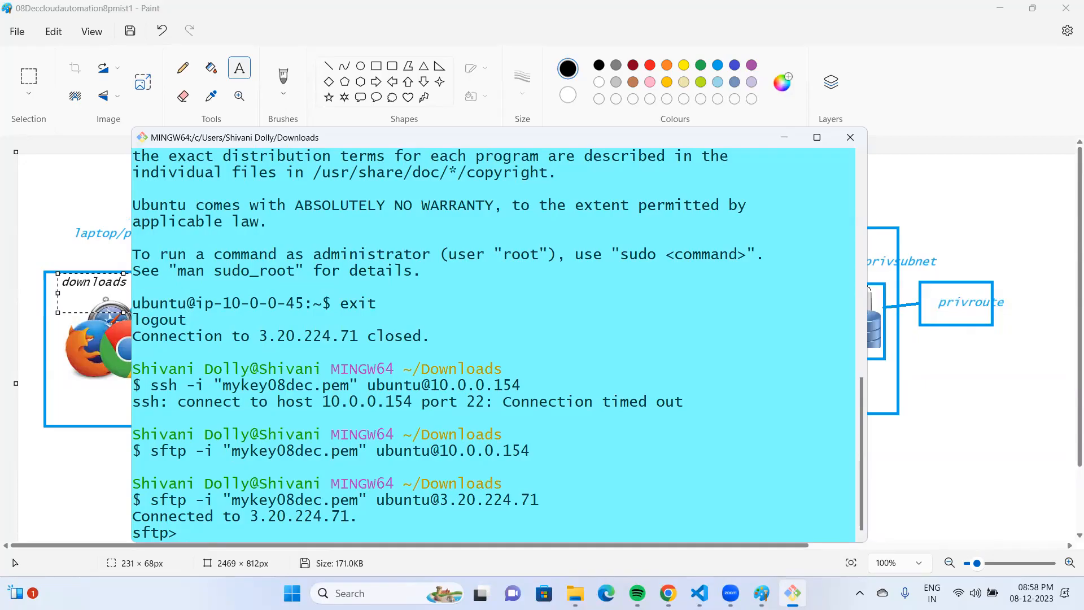
Step: Upload mykey08dec.pem to the webserver with put in the open SFTP session
{"action": "type", "text": "put myk"}
{"action": "key", "text": "Tab"}
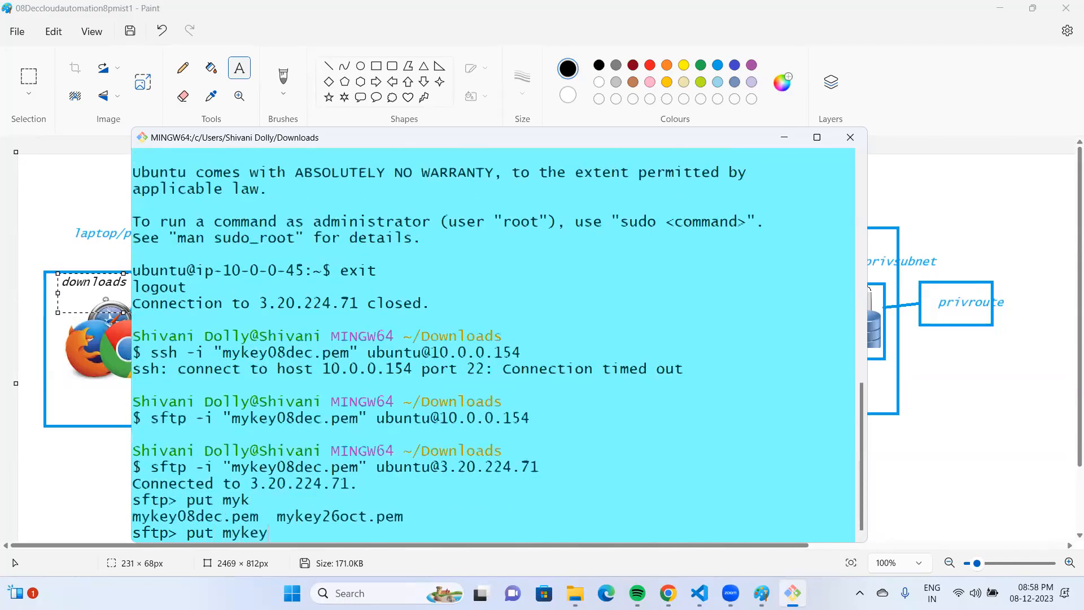
{"action": "type", "text": "09"}
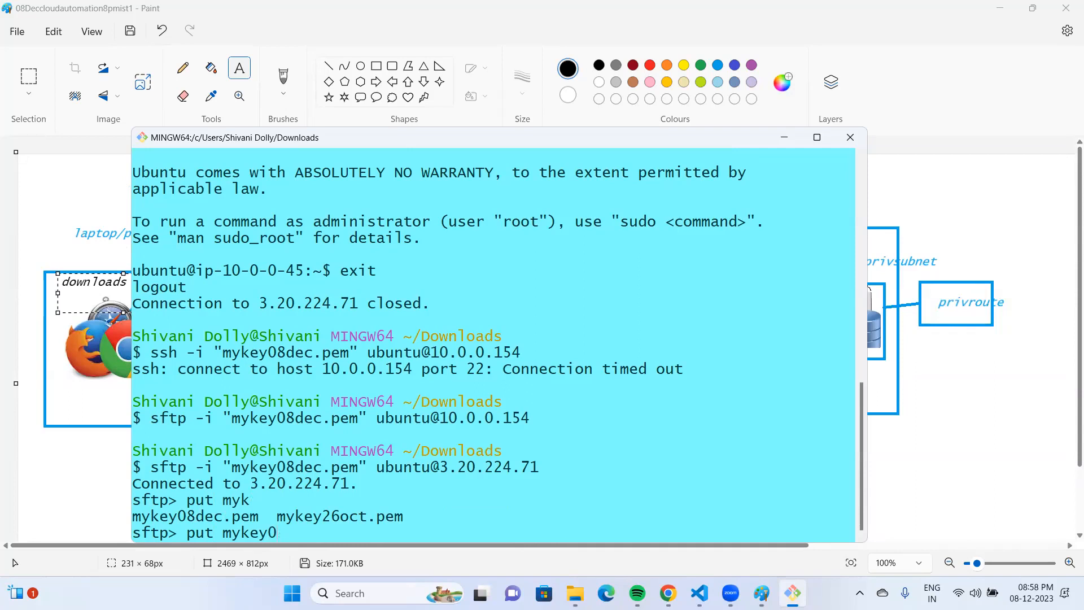
{"action": "type", "text": "8"}
{"action": "key", "text": "Tab"}
{"action": "key", "text": "Return"}
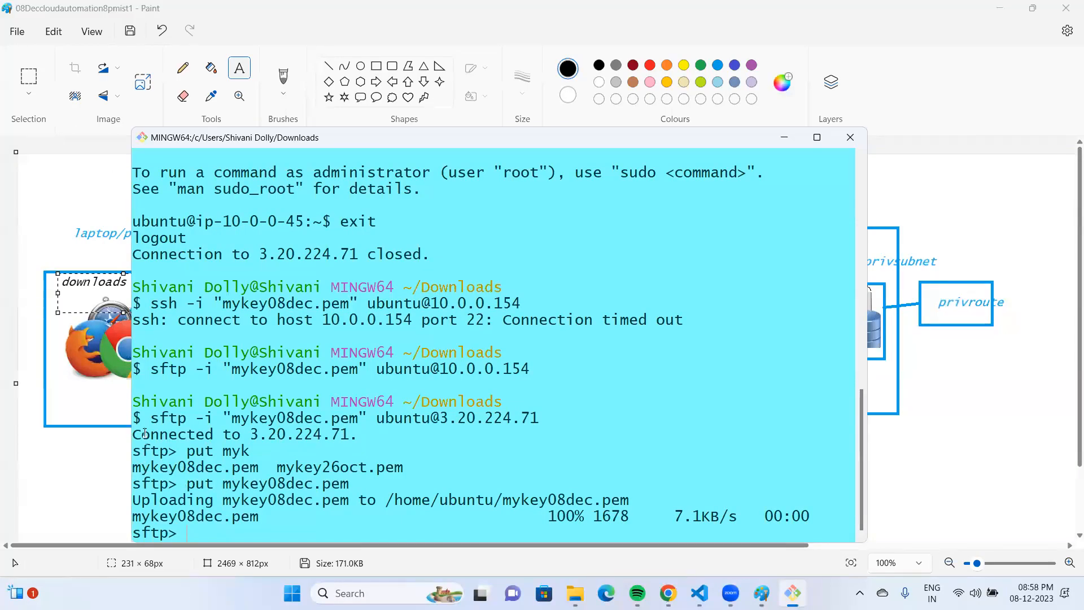
{"action": "left_click_drag", "start_coordinate": [152, 418], "coordinate": [536, 419]}
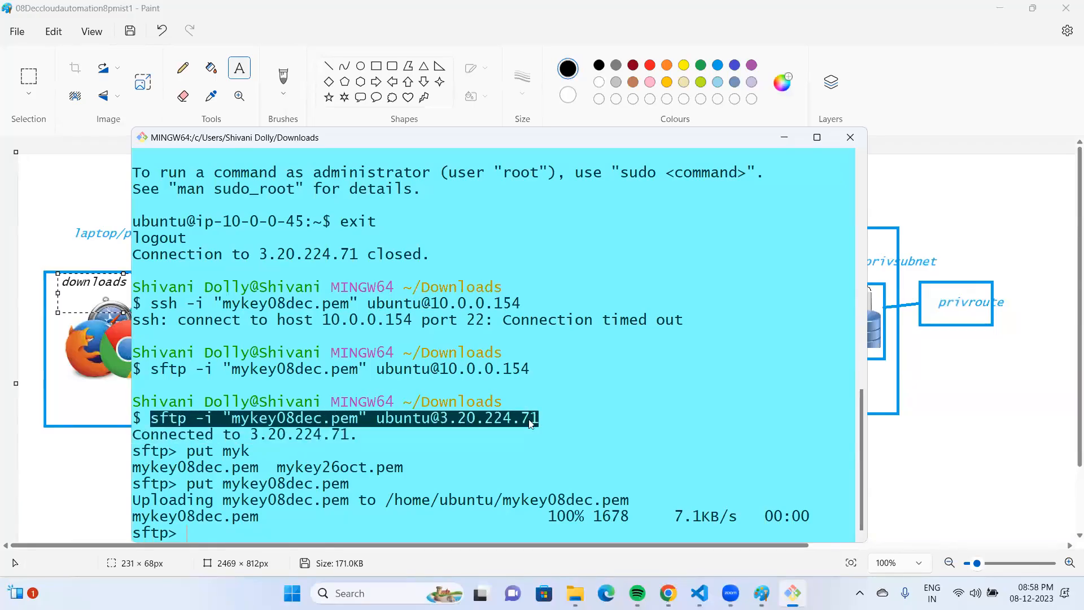
{"action": "right_click", "coordinate": [530, 420]}
{"action": "left_click", "coordinate": [564, 229]}
{"action": "left_click", "coordinate": [698, 579]}
{"action": "left_click", "coordinate": [884, 498]}
{"action": "key", "text": "Return"}
{"action": "key", "text": "Return"}
{"action": "key", "text": "Return"}
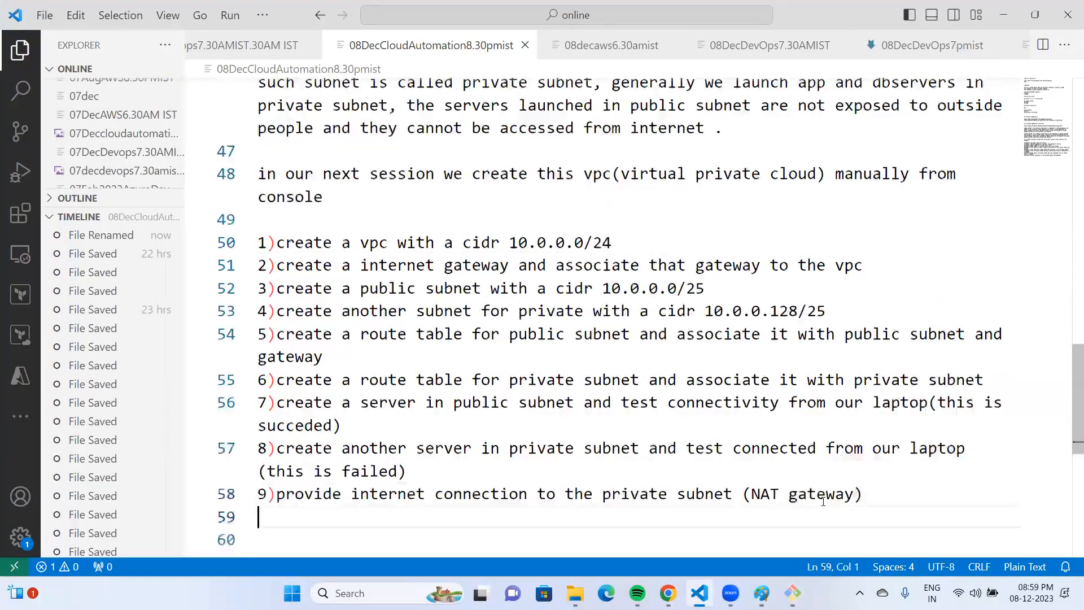
{"action": "key", "text": "ctrl+v"}
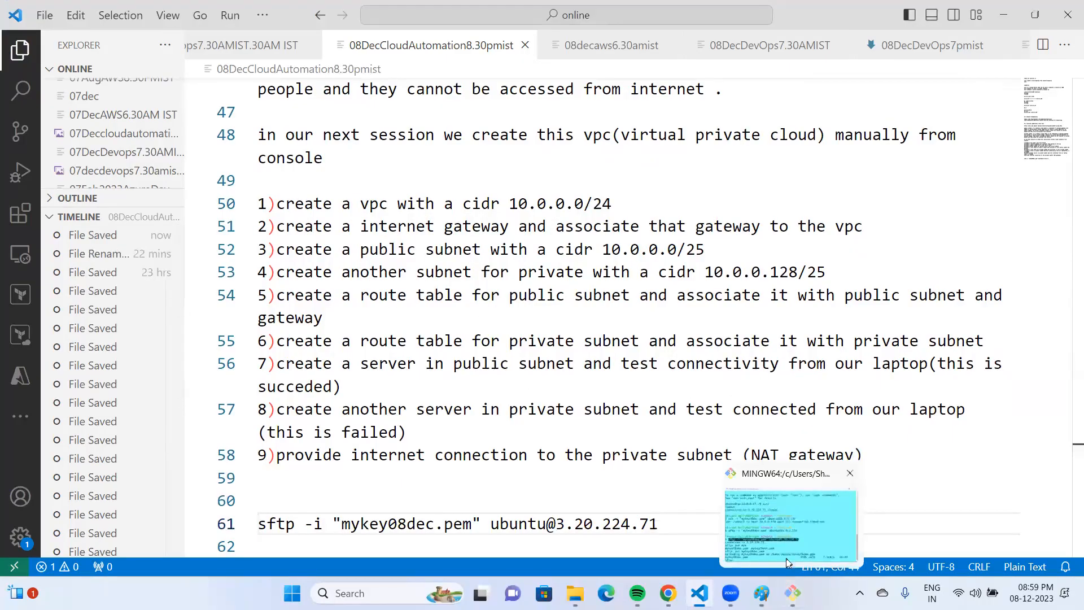
Step: Return to the Git Bash terminal and end the SFTP session with bye
{"action": "left_click", "coordinate": [792, 592]}
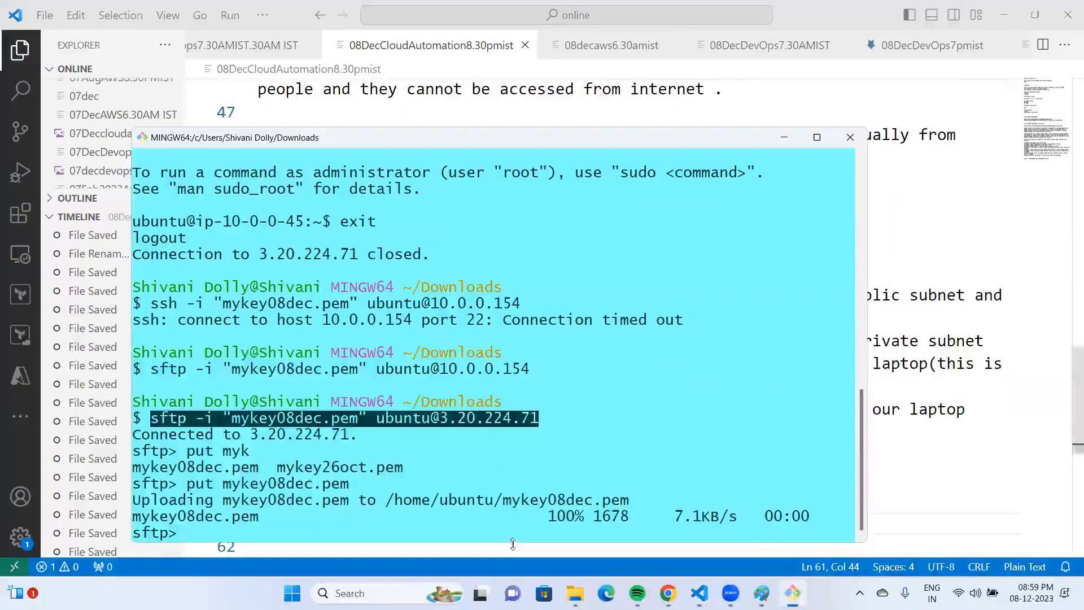
{"action": "type", "text": "bye"}
{"action": "key", "text": "Return"}
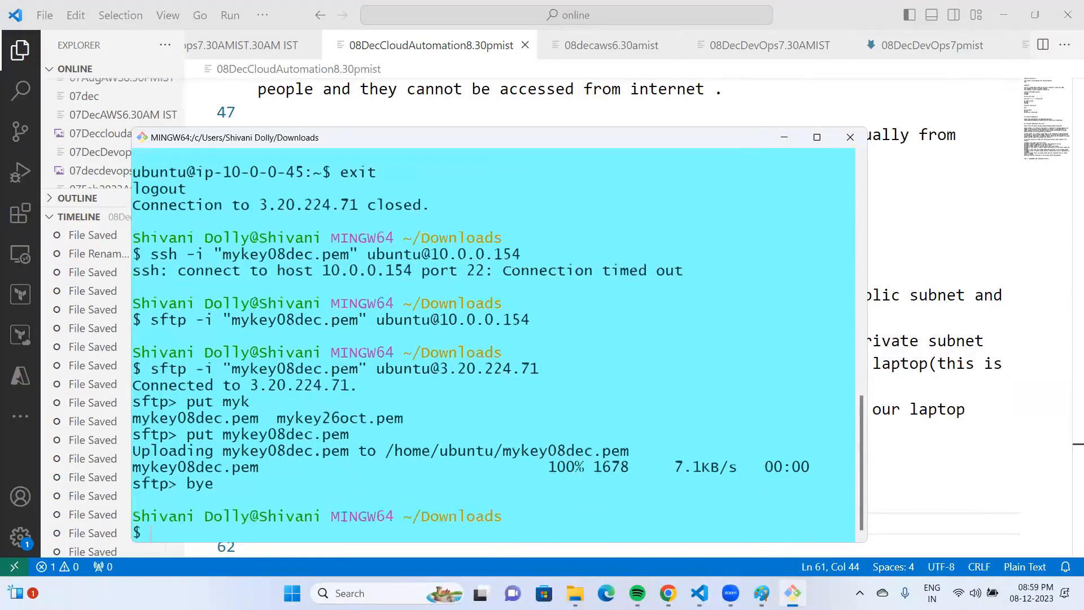
{"action": "key", "text": "Up"}
{"action": "key", "text": "Up"}
{"action": "key", "text": "Down"}
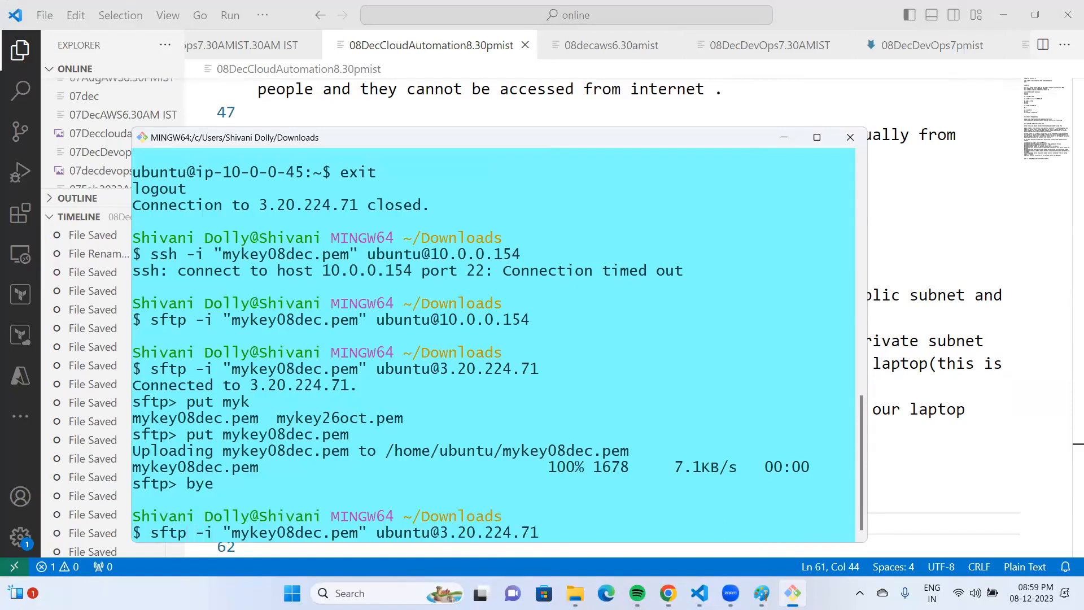
{"action": "key", "text": "BackSpace"}
{"action": "key", "text": "BackSpace"}
{"action": "key", "text": "BackSpace"}
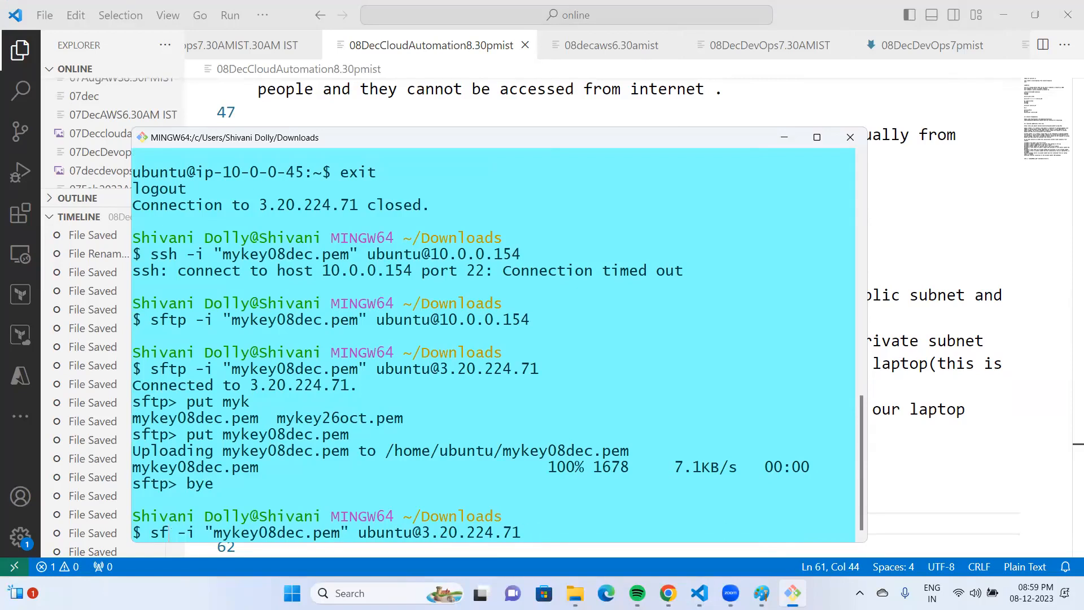
{"action": "type", "text": "sh"}
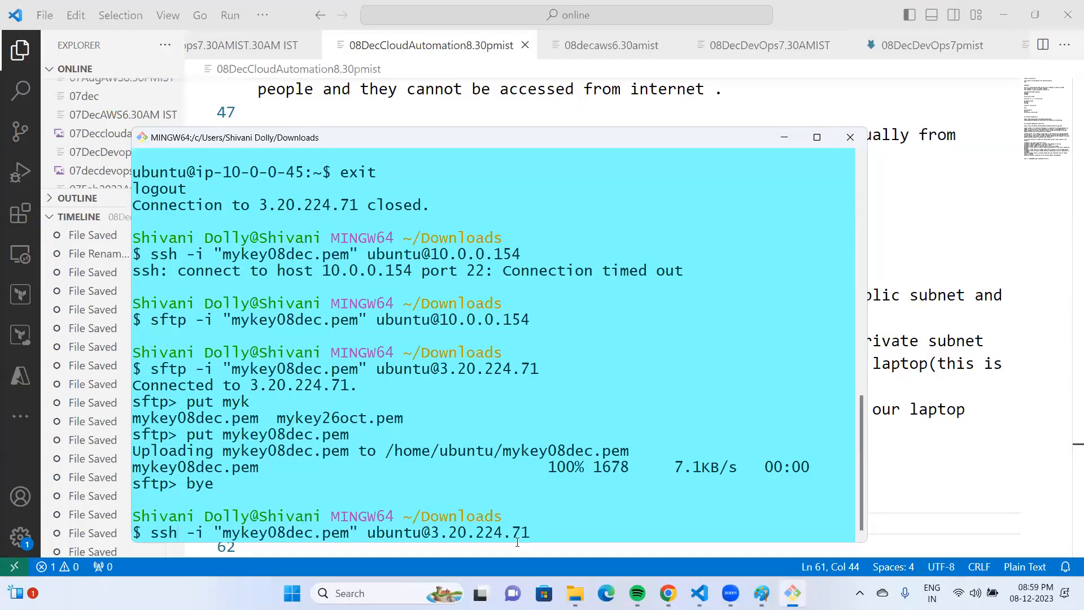
{"action": "key", "text": "Return"}
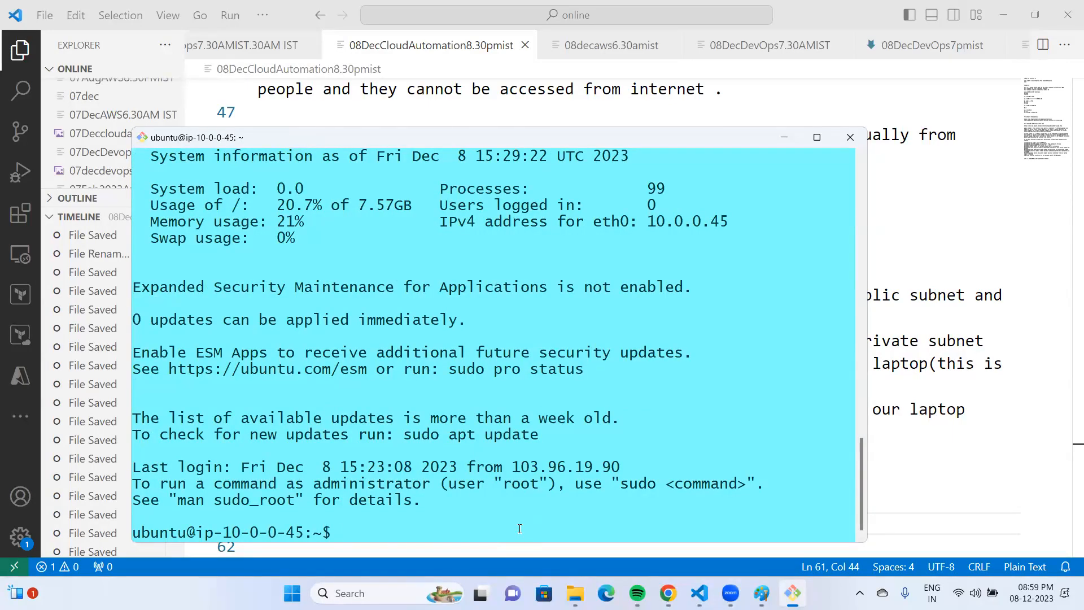
Step: List the webserver's home directory files with ls and restrict the uploaded key's permissions with chmod 400 mykey08dec.pem
{"action": "type", "text": "ls"}
{"action": "key", "text": "Return"}
{"action": "left_click_drag", "start_coordinate": [137, 516], "coordinate": [262, 518]}
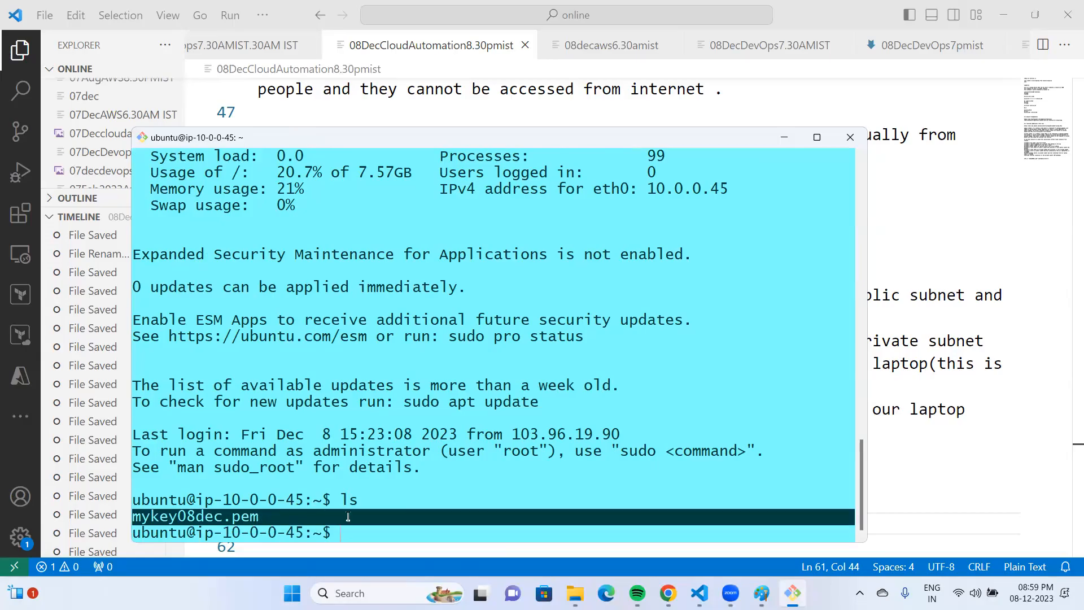
{"action": "left_click", "coordinate": [405, 503]}
{"action": "type", "text": "chmod 400"}
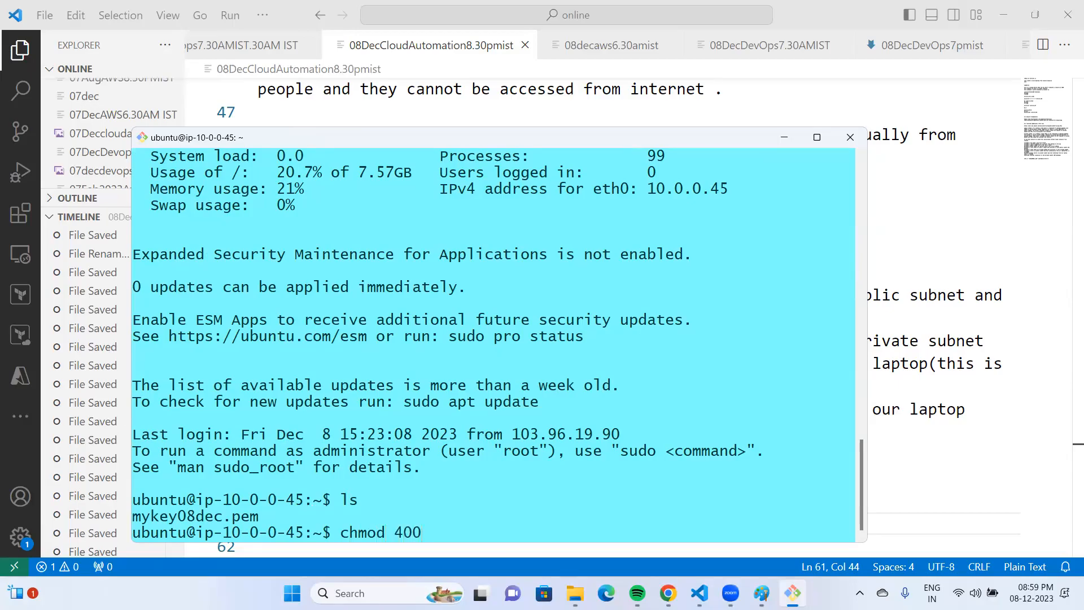
{"action": "type", "text": " my"}
{"action": "key", "text": "Tab"}
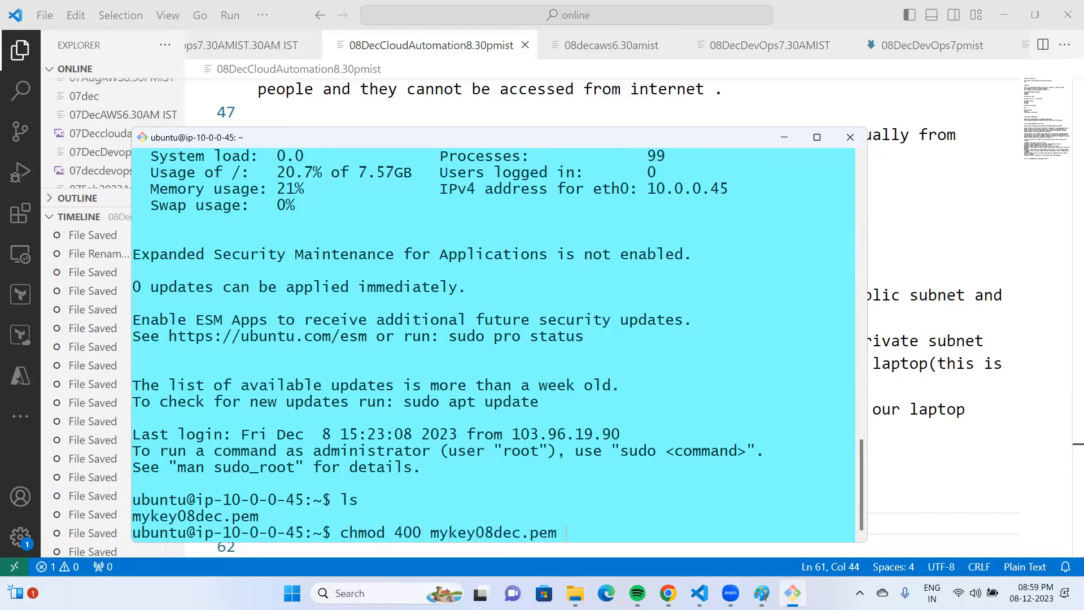
{"action": "key", "text": "Return"}
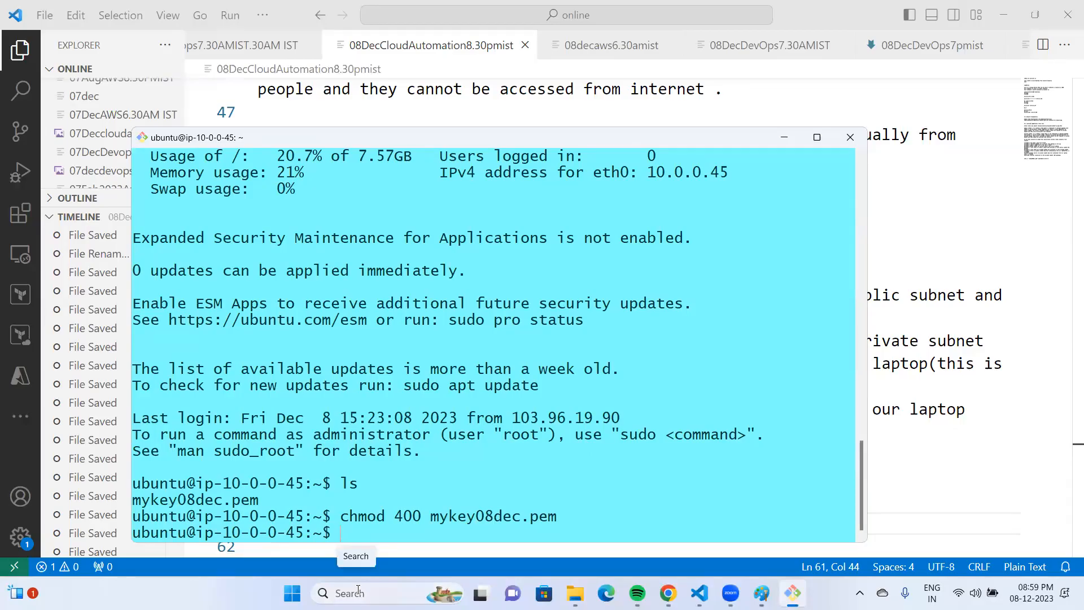
Step: Test the webserver's internet access with ping google.com, stopping the ping after several replies
{"action": "type", "text": "ping google.com"}
{"action": "key", "text": "Return"}
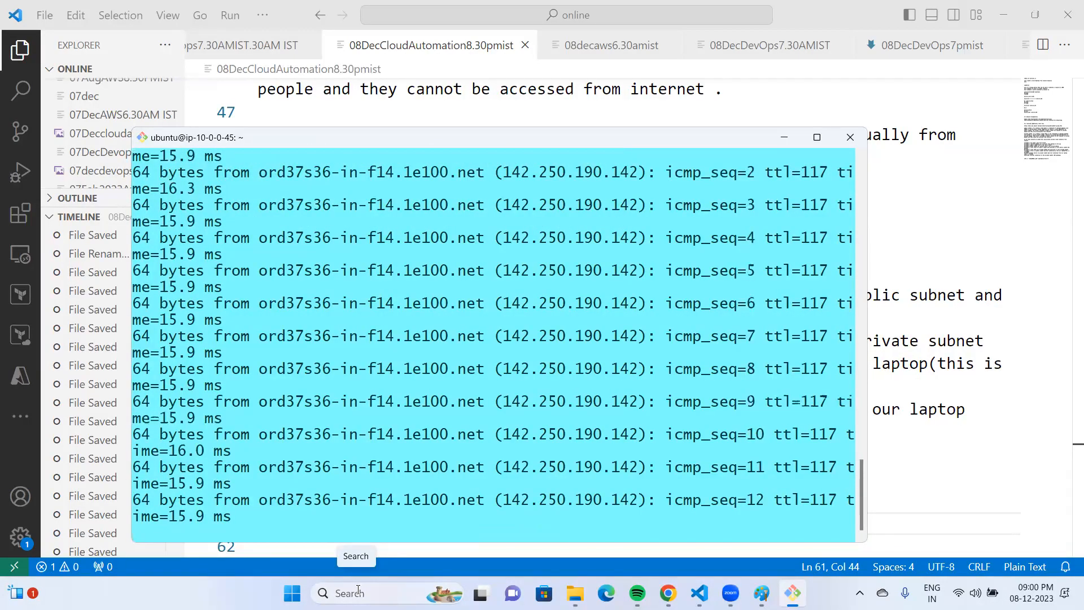
{"action": "key", "text": "ctrl+c"}
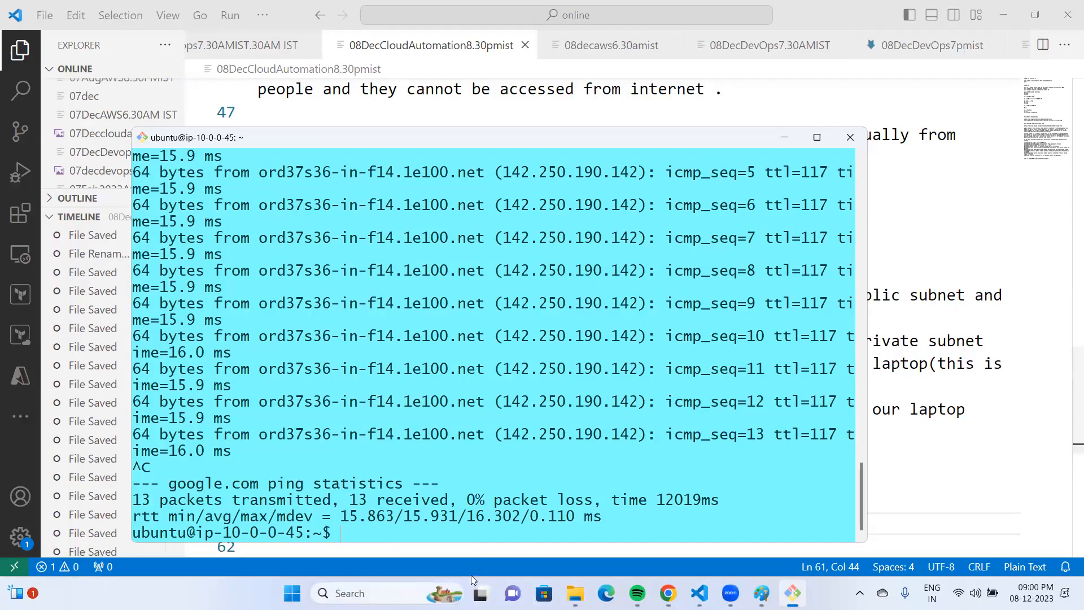
Step: Begin an SSH command on the webserver with ssh -i mykey08dec.pem ubuntu@, leaving the host address open
{"action": "mouse_move", "coordinate": [480, 593]}
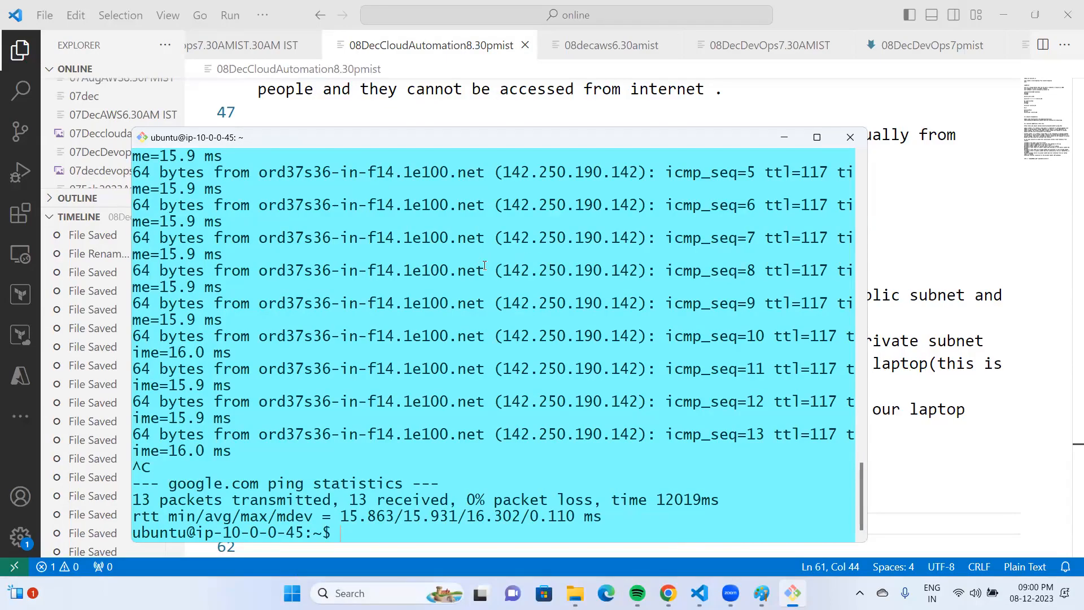
{"action": "type", "text": "ssh -i my"}
{"action": "key", "text": "Tab"}
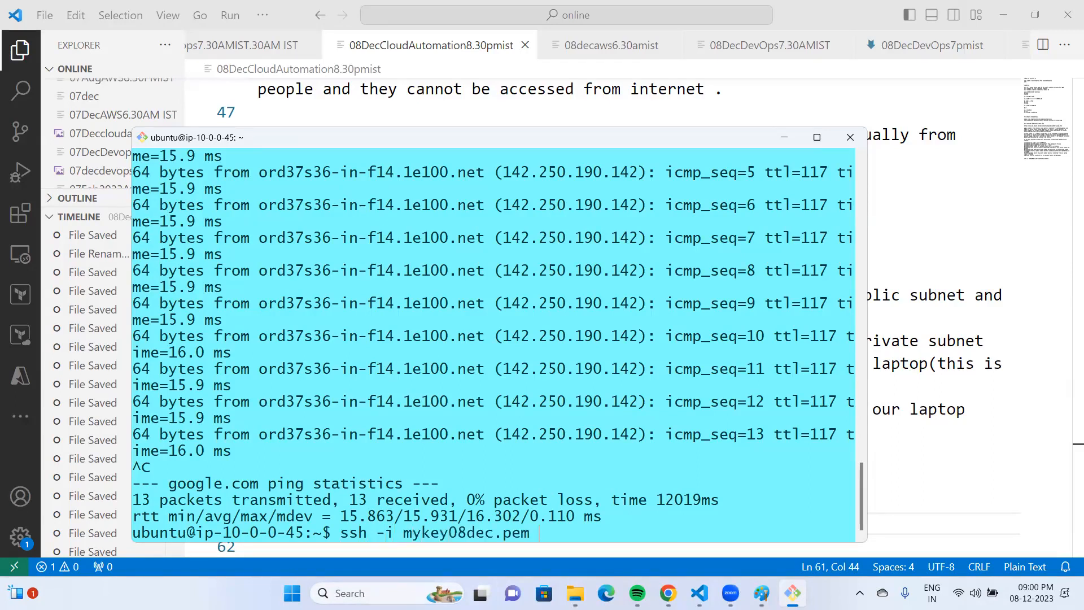
{"action": "type", "text": "ubuntu@"}
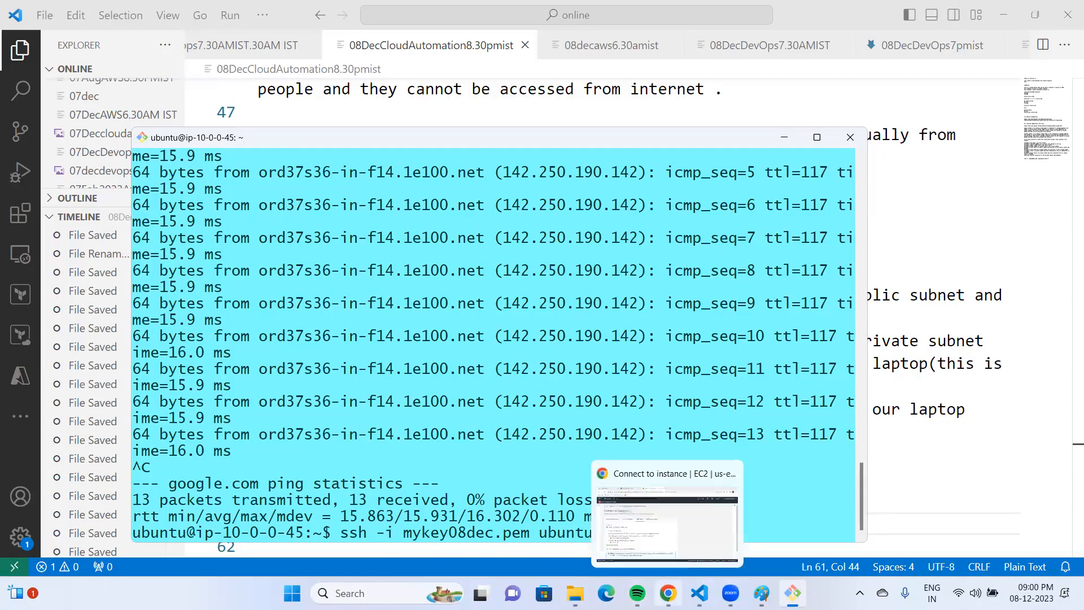
Step: Switch to the EC2 console in Chrome and copy the dbserver instance's private IPv4 address
{"action": "left_click", "coordinate": [667, 508]}
{"action": "left_click", "coordinate": [128, 149]}
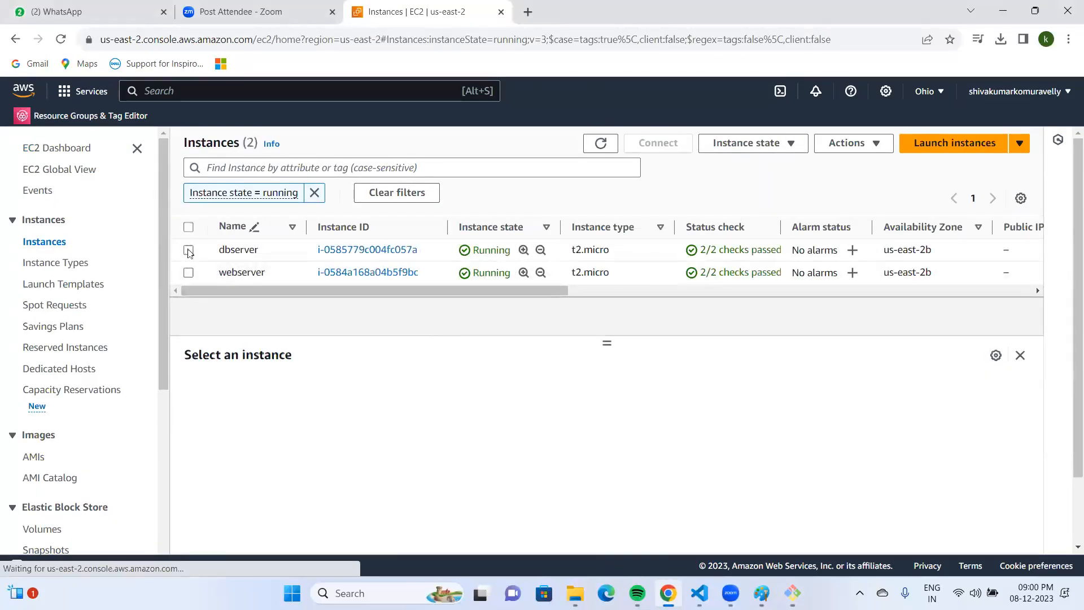
{"action": "left_click", "coordinate": [188, 250]}
{"action": "left_click", "coordinate": [756, 466]}
Step: Return to Git Bash, complete the SSH command with the copied host 10.0.0.154, and connect, accepting the host key with yes
{"action": "left_click", "coordinate": [793, 592]}
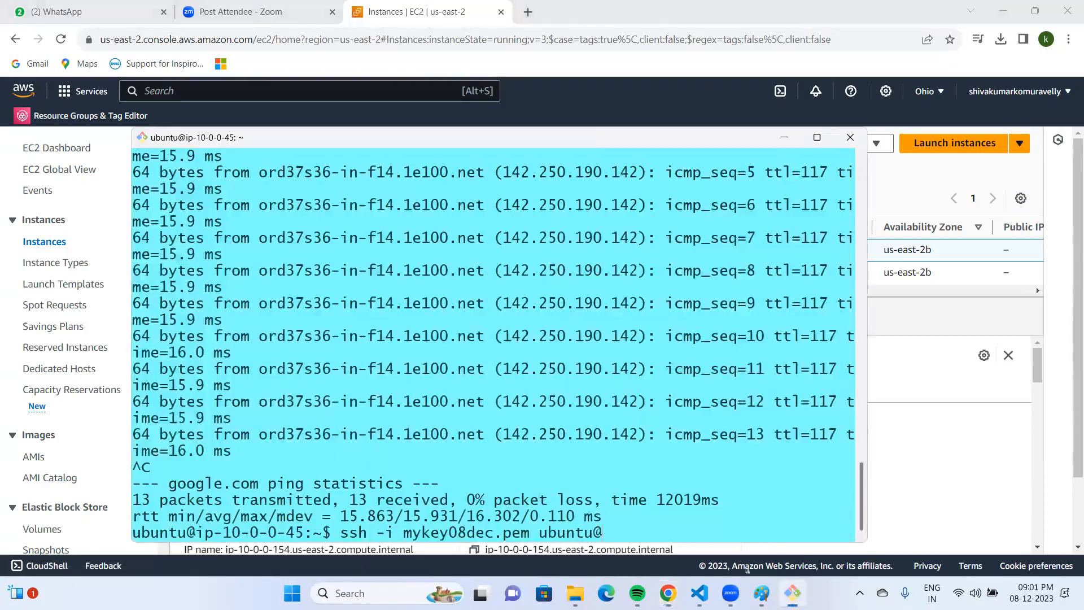
{"action": "right_click", "coordinate": [667, 537]}
{"action": "left_click", "coordinate": [701, 363]}
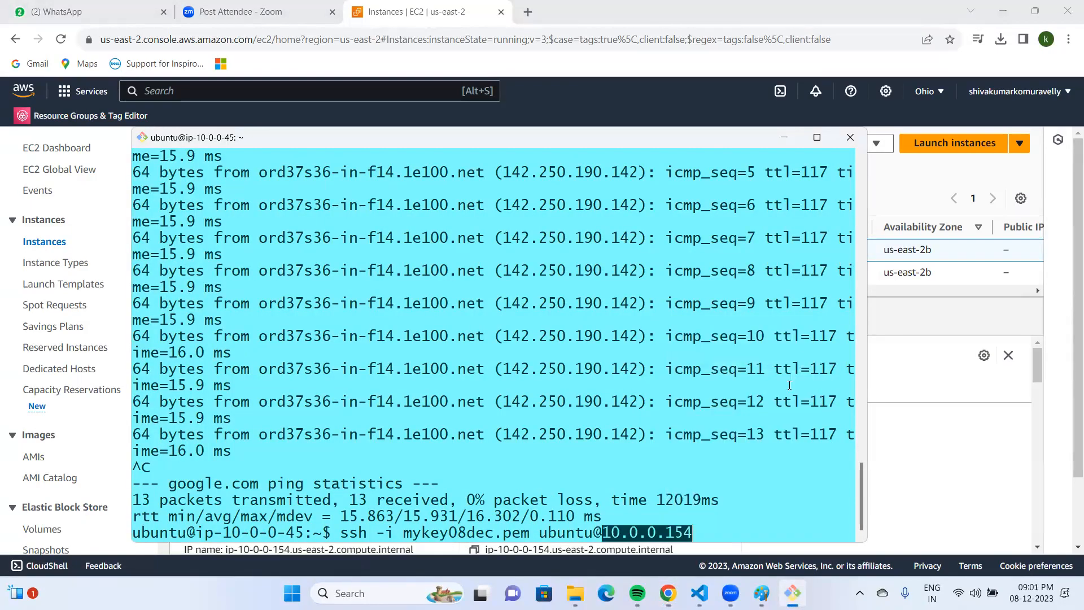
{"action": "key", "text": "Return"}
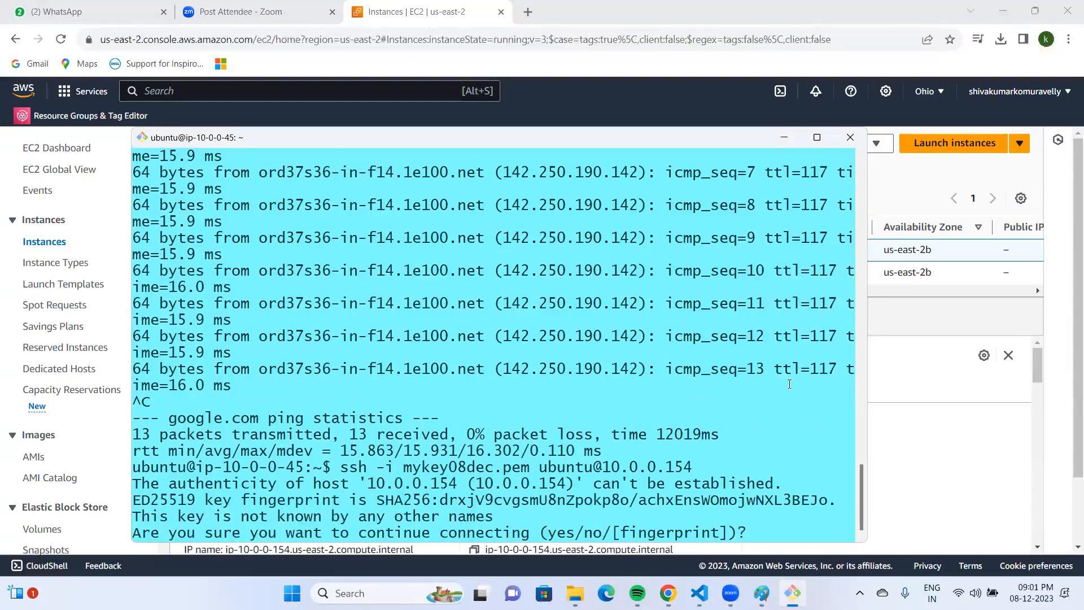
{"action": "type", "text": "yes"}
{"action": "key", "text": "Return"}
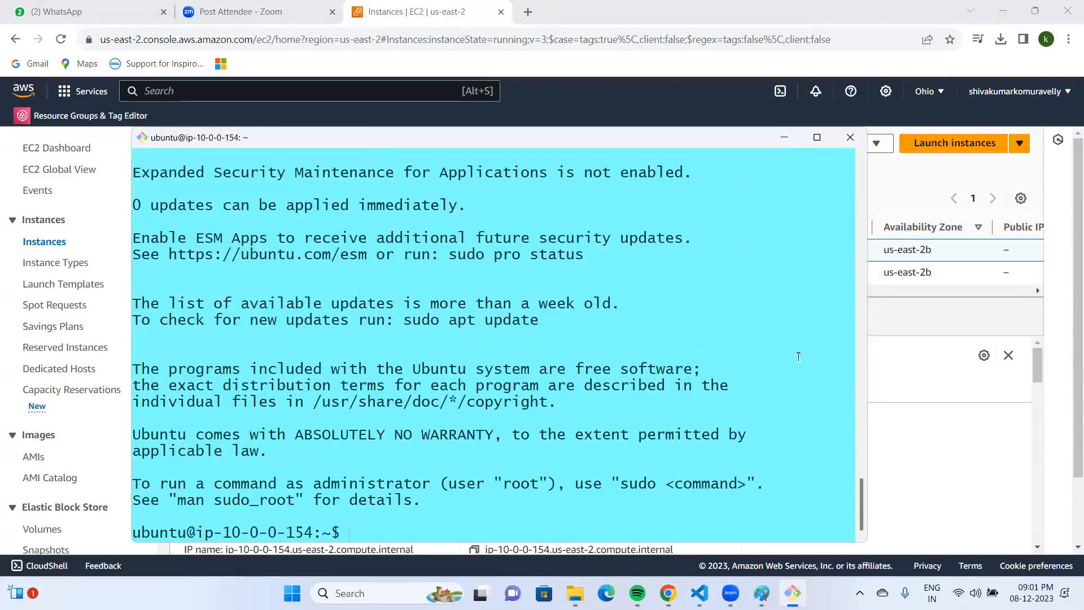
Step: Check the IP address in the dbserver's shell prompt and test its internet access with ping google.com
{"action": "left_click_drag", "start_coordinate": [289, 531], "coordinate": [321, 532]}
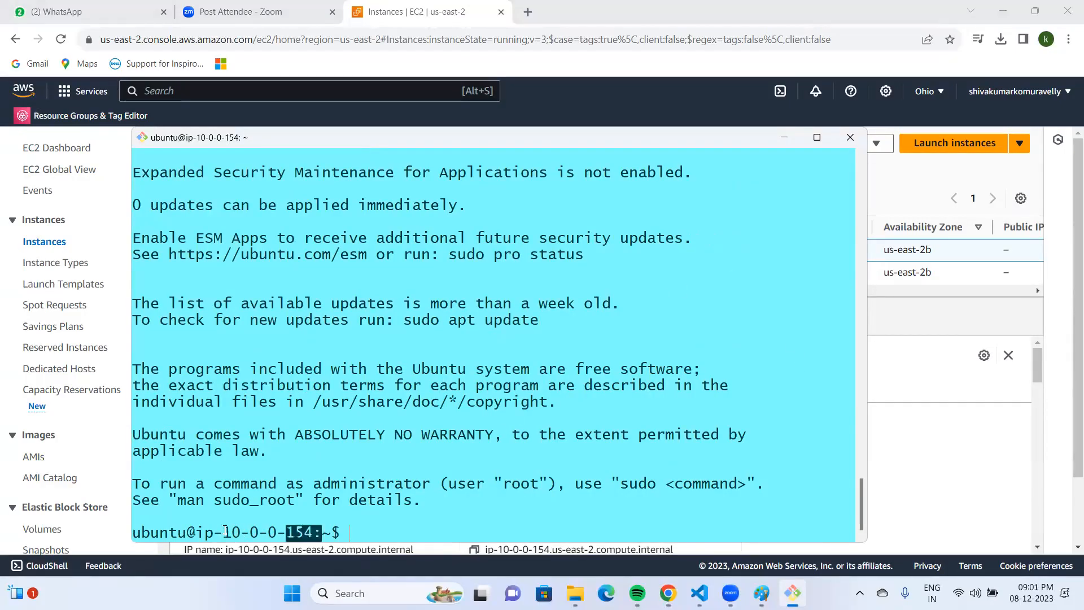
{"action": "left_click_drag", "start_coordinate": [225, 531], "coordinate": [214, 532]}
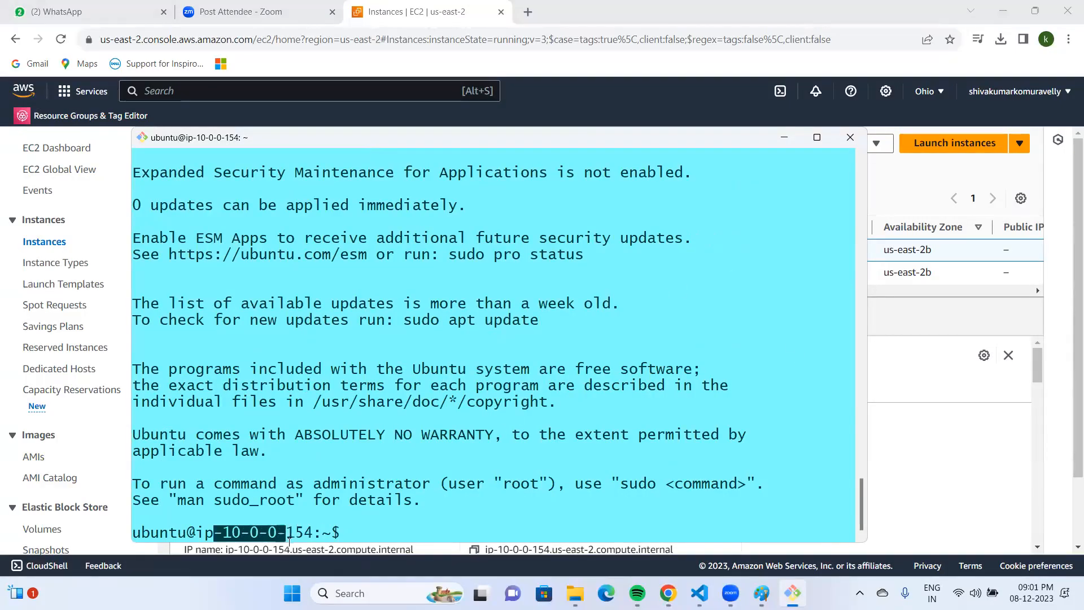
{"action": "double_click", "coordinate": [374, 520]}
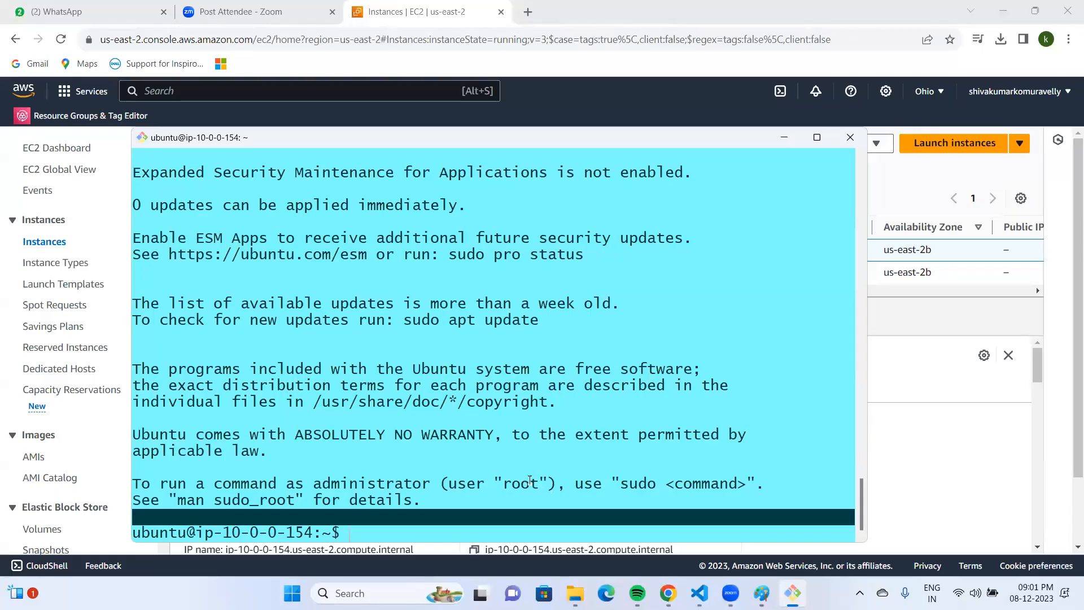
{"action": "left_click", "coordinate": [501, 458]}
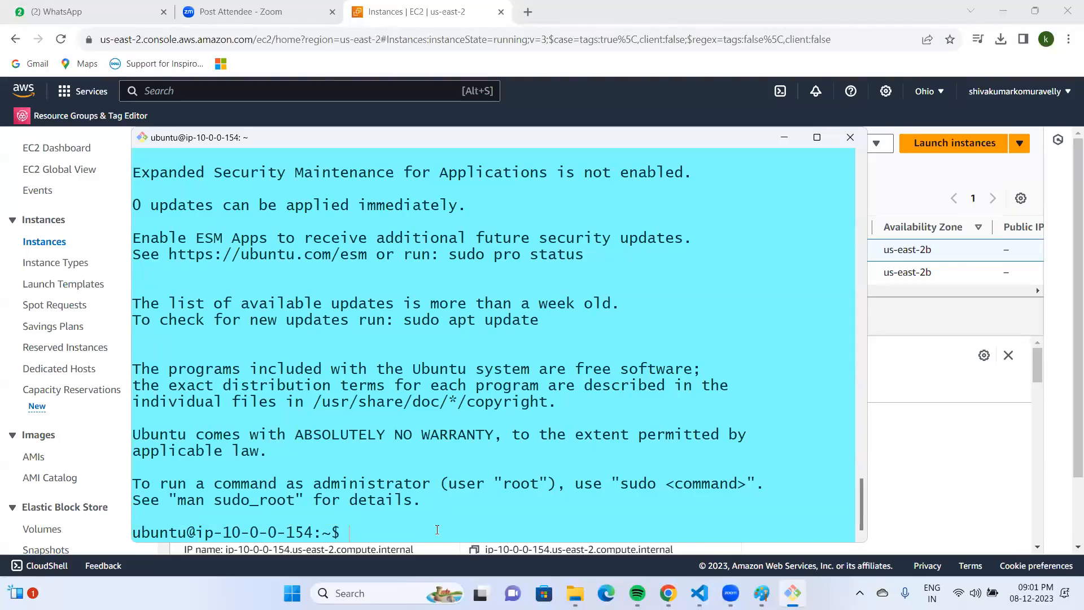
{"action": "type", "text": "ping google.com"}
{"action": "key", "text": "Return"}
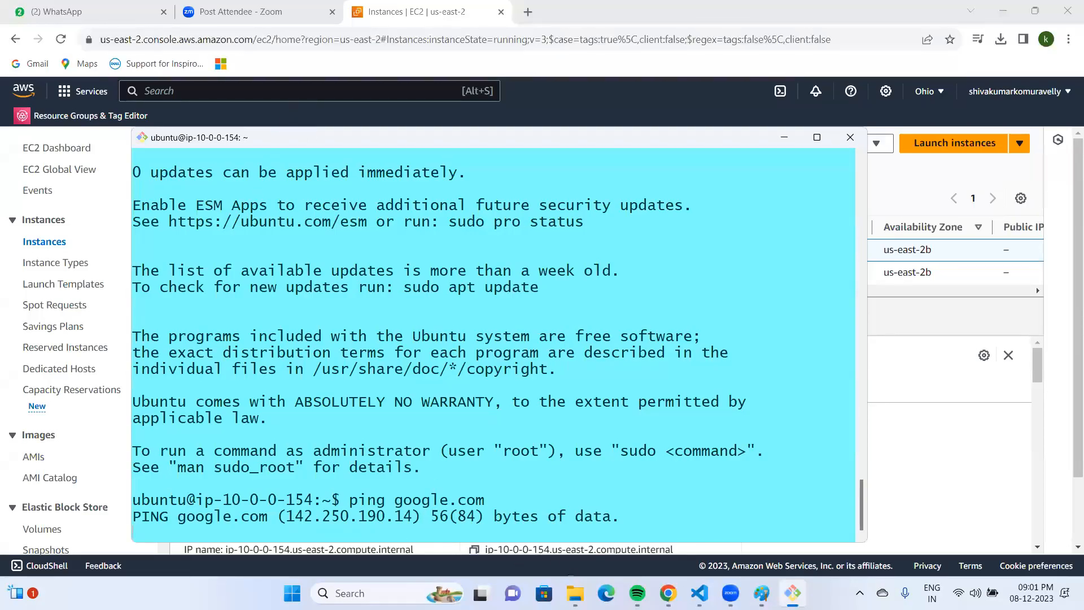
Step: Minimise the terminal, switch to the network diagram in Paint, and finish editing the "downloads" text box
{"action": "left_click", "coordinate": [792, 592]}
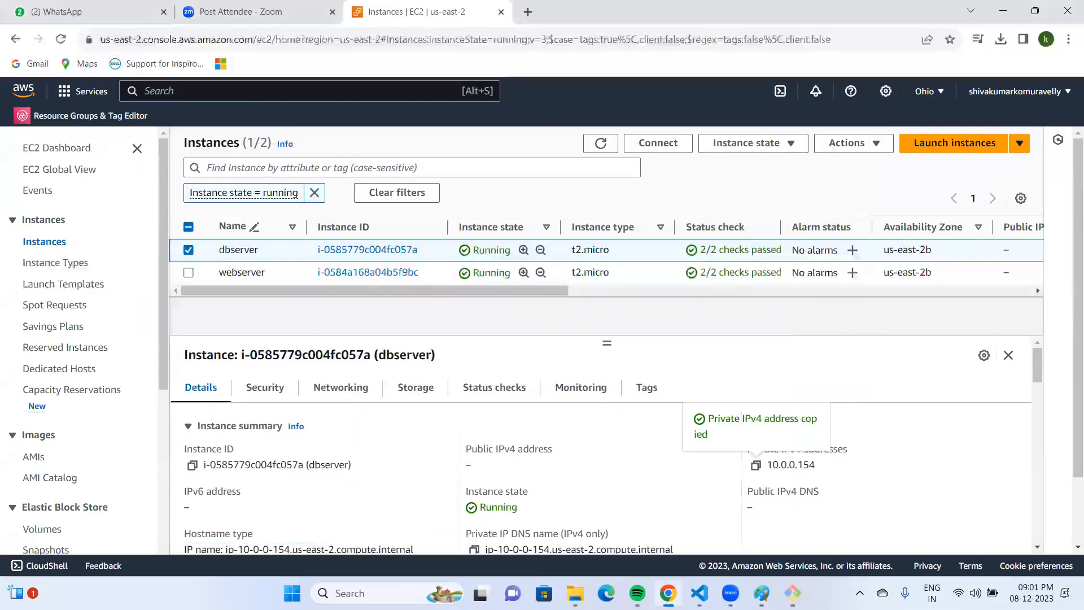
{"action": "mouse_move", "coordinate": [790, 590]}
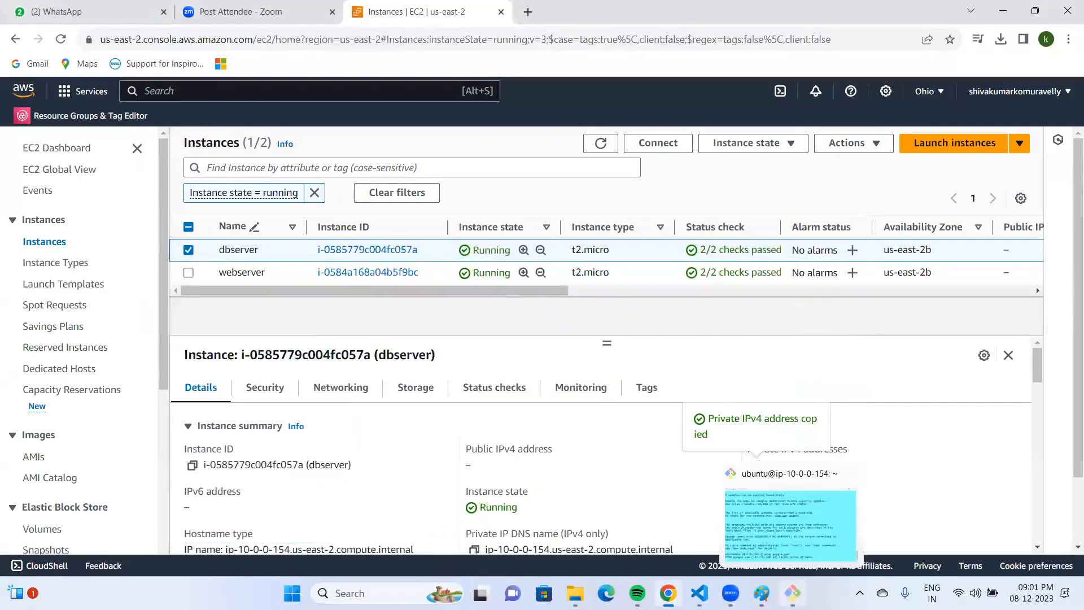
{"action": "left_click", "coordinate": [761, 593]}
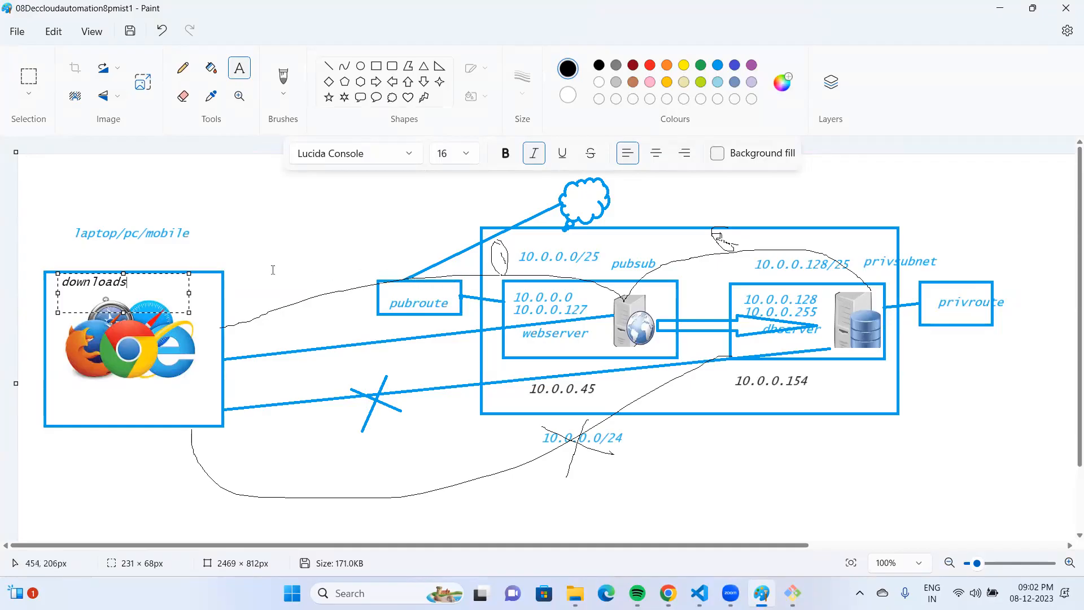
{"action": "left_click", "coordinate": [262, 235]}
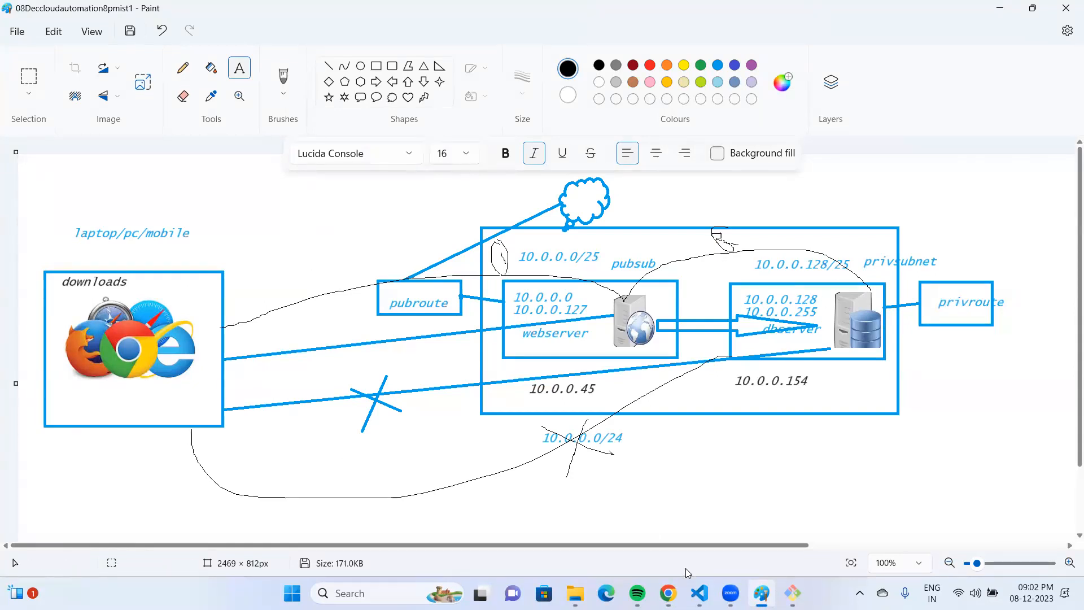
Step: Switch to the VS Code notes, open a Command Prompt, run ipconfig, and highlight the laptop's Wi-Fi IPv4 address
{"action": "mouse_move", "coordinate": [699, 592]}
{"action": "left_click", "coordinate": [641, 501]}
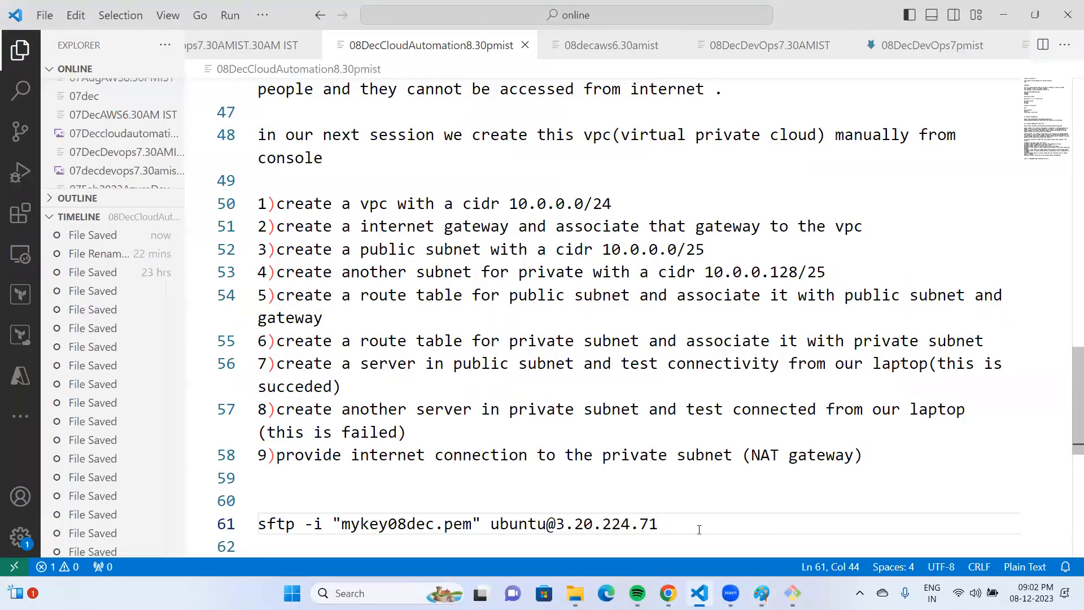
{"action": "key", "text": "super"}
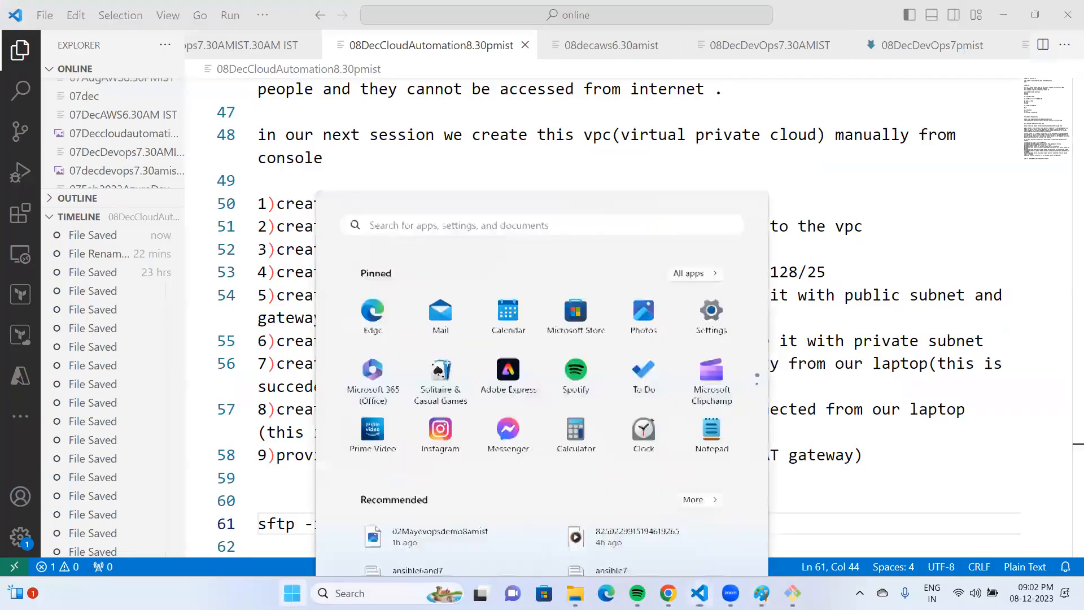
{"action": "type", "text": "cmd"}
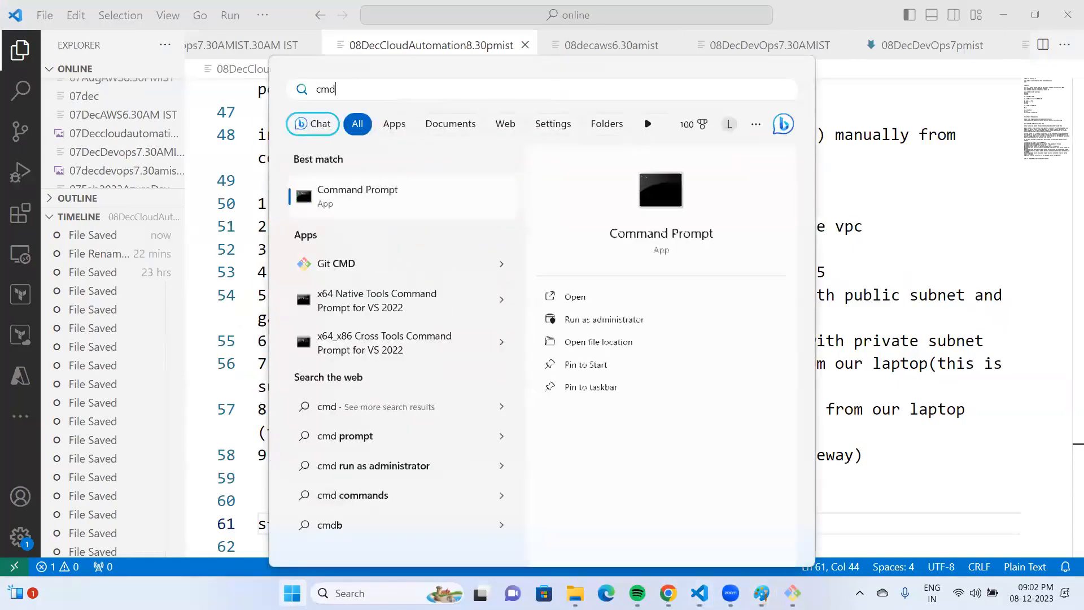
{"action": "key", "text": "Return"}
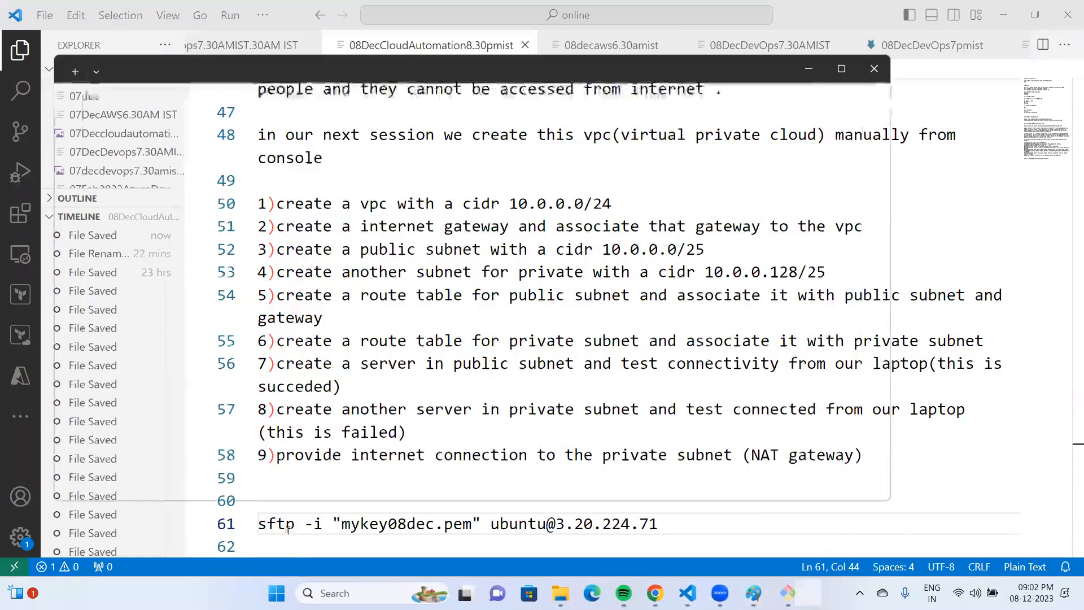
{"action": "type", "text": "if"}
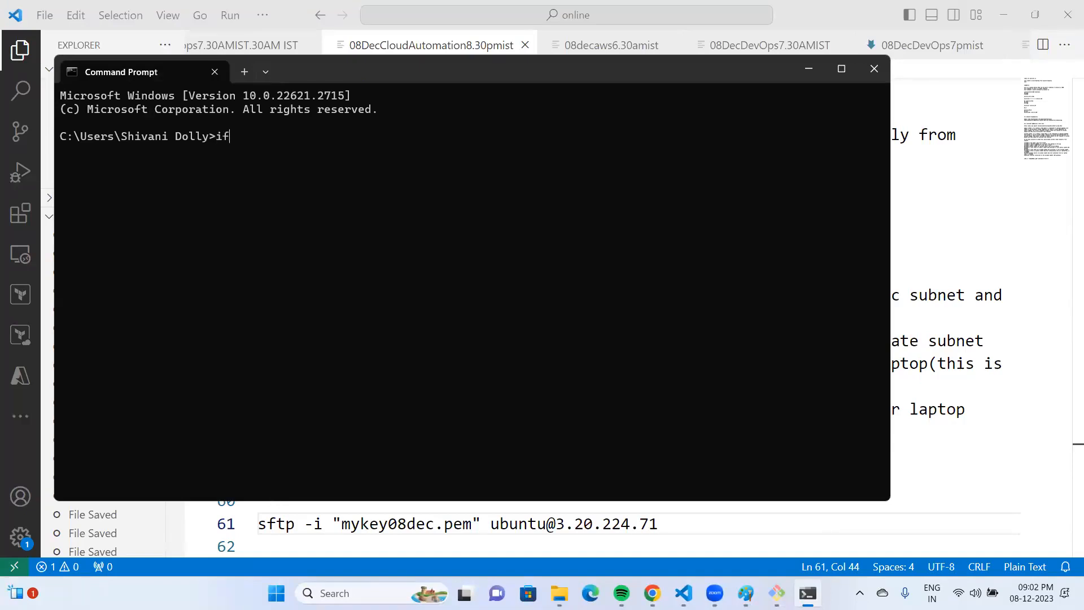
{"action": "key", "text": "BackSpace"}
{"action": "type", "text": "pconfig"}
{"action": "key", "text": "Return"}
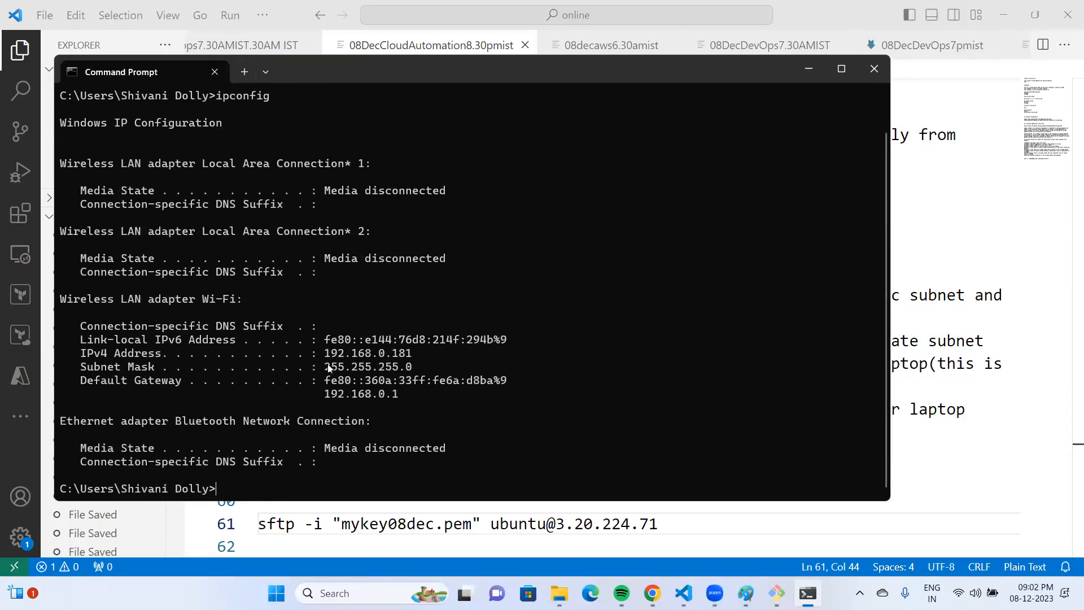
{"action": "left_click_drag", "start_coordinate": [332, 356], "coordinate": [407, 364]}
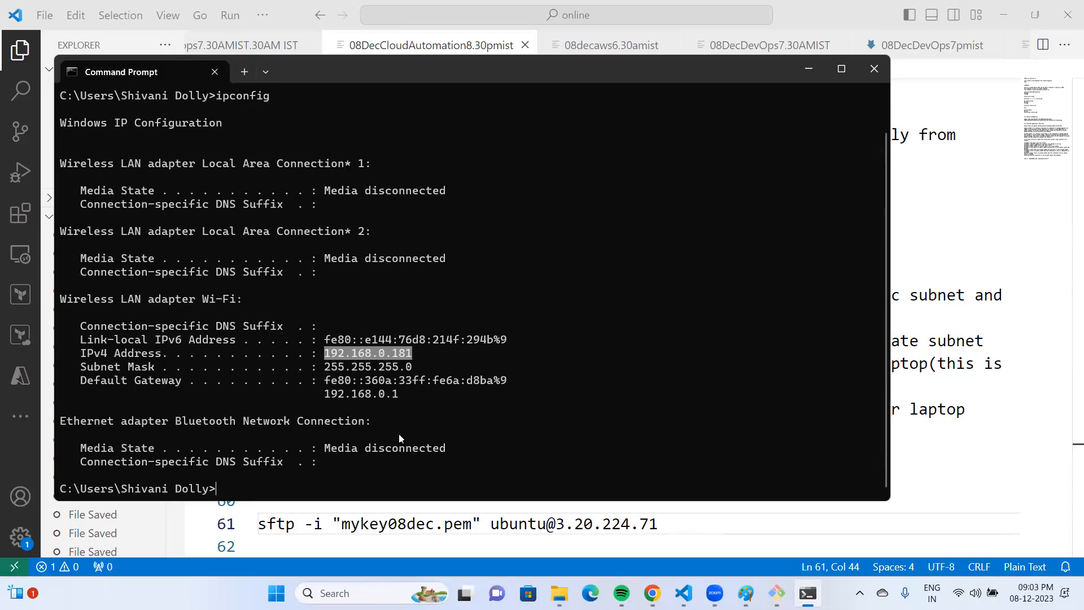
Step: Test the laptop's internet access with ping google.com, then minimise the Command Prompt
{"action": "type", "text": "pi"}
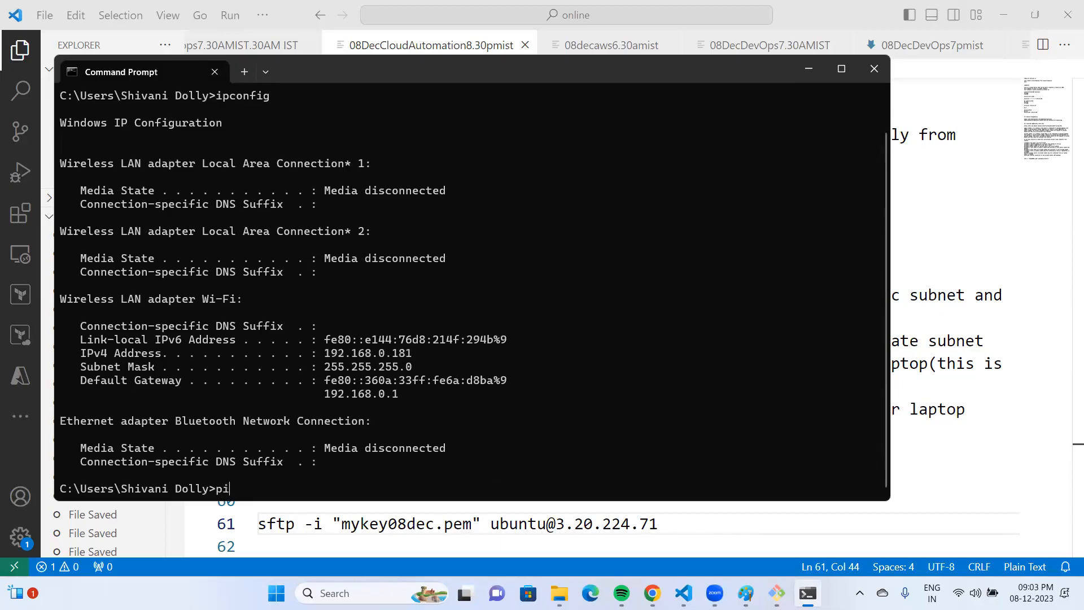
{"action": "type", "text": "ng google.com"}
{"action": "key", "text": "Return"}
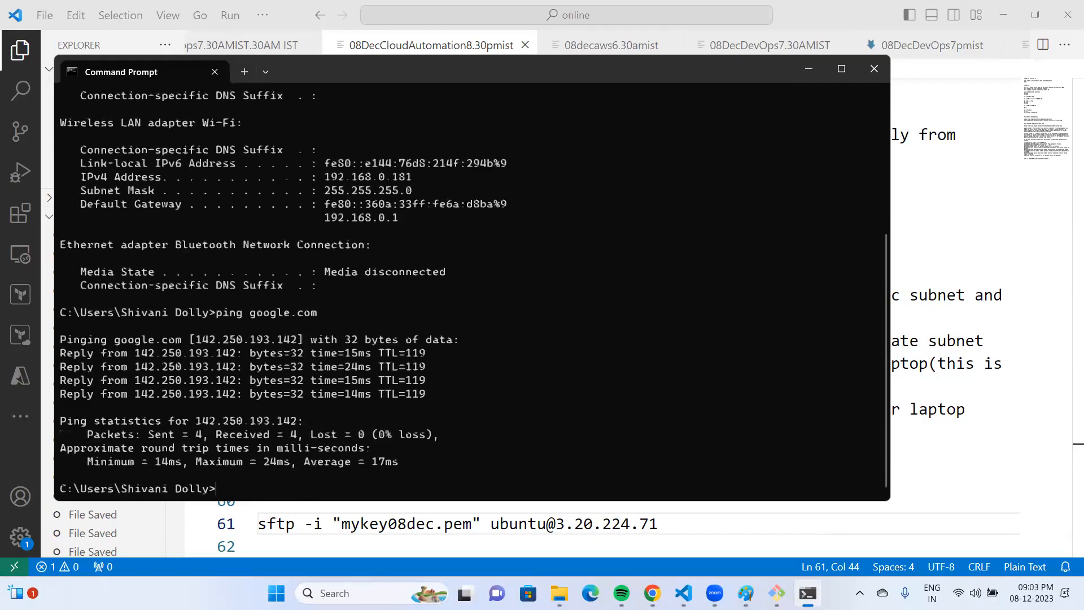
{"action": "left_click", "coordinate": [808, 69]}
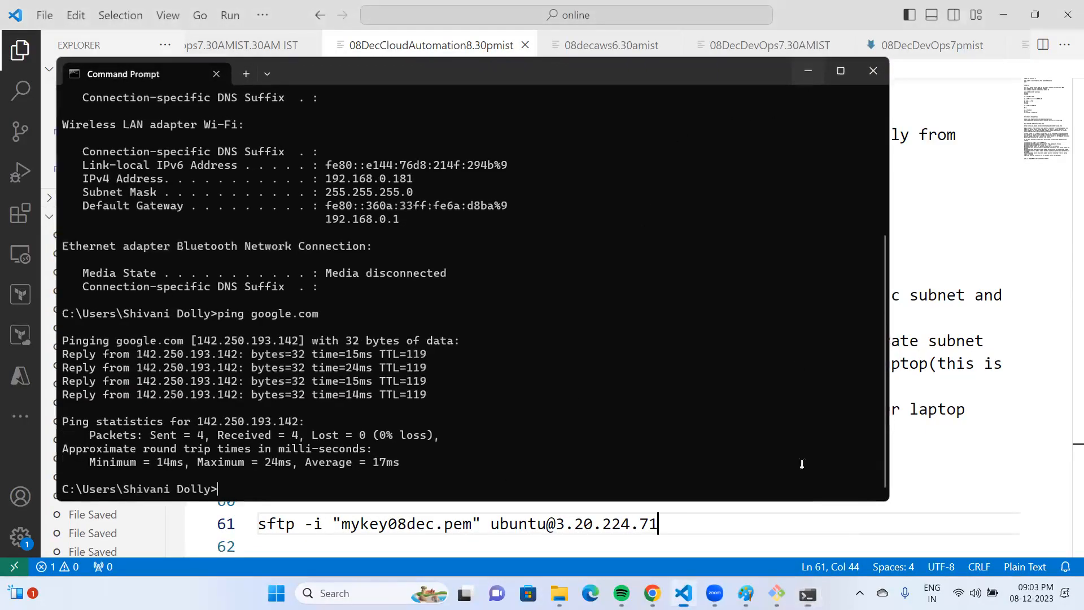
Step: Check the dbserver's ping in Git Bash, then rerun ping google.com in Command Prompt for comparison and minimise it
{"action": "left_click", "coordinate": [776, 593]}
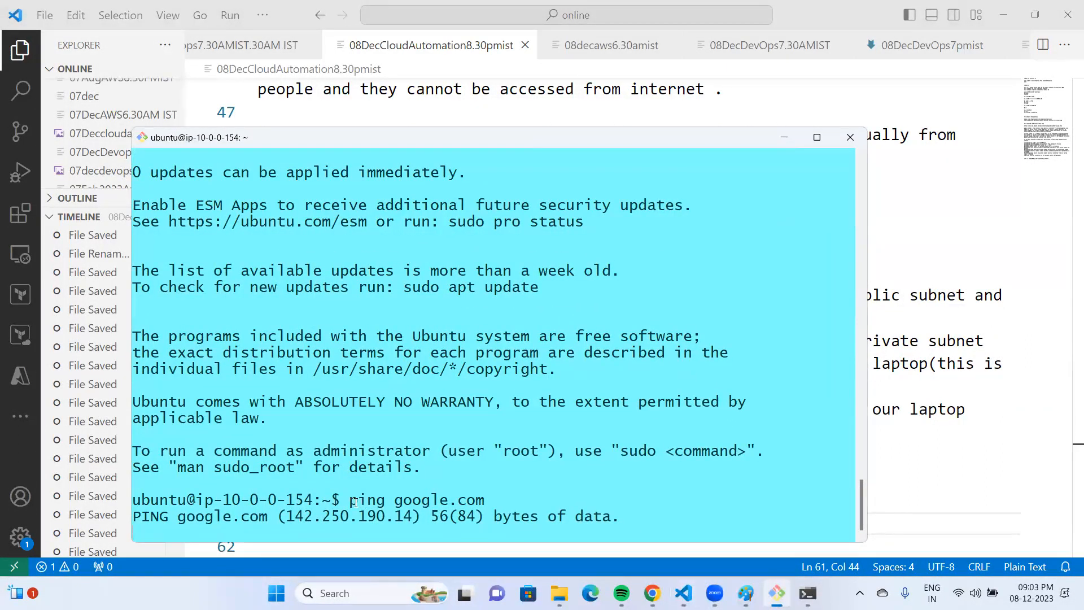
{"action": "left_click_drag", "start_coordinate": [277, 500], "coordinate": [303, 500]}
{"action": "left_click", "coordinate": [808, 593]}
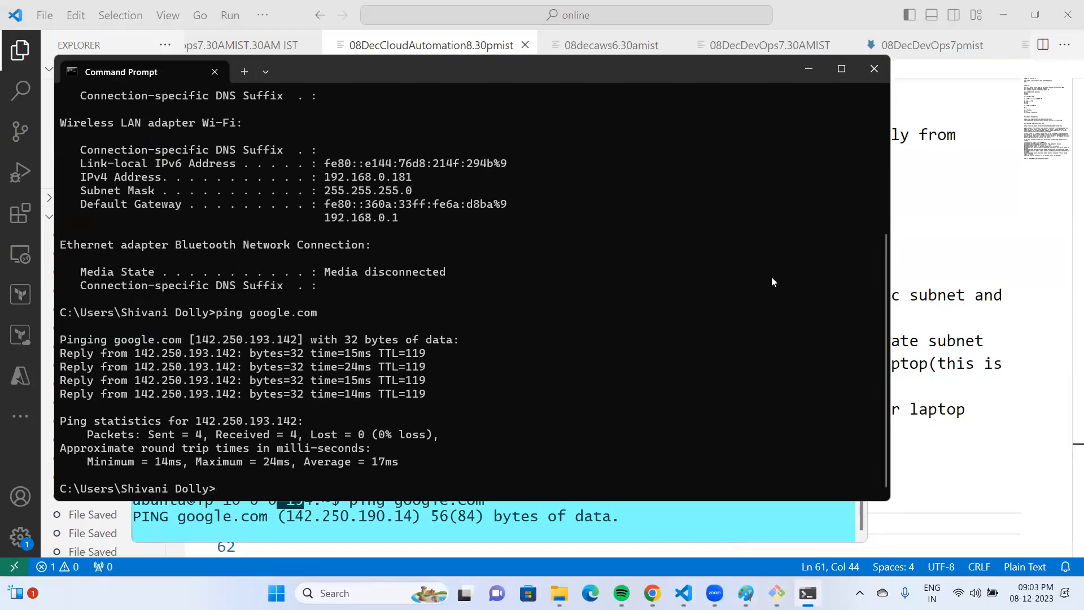
{"action": "type", "text": "ping google.com"}
{"action": "key", "text": "Return"}
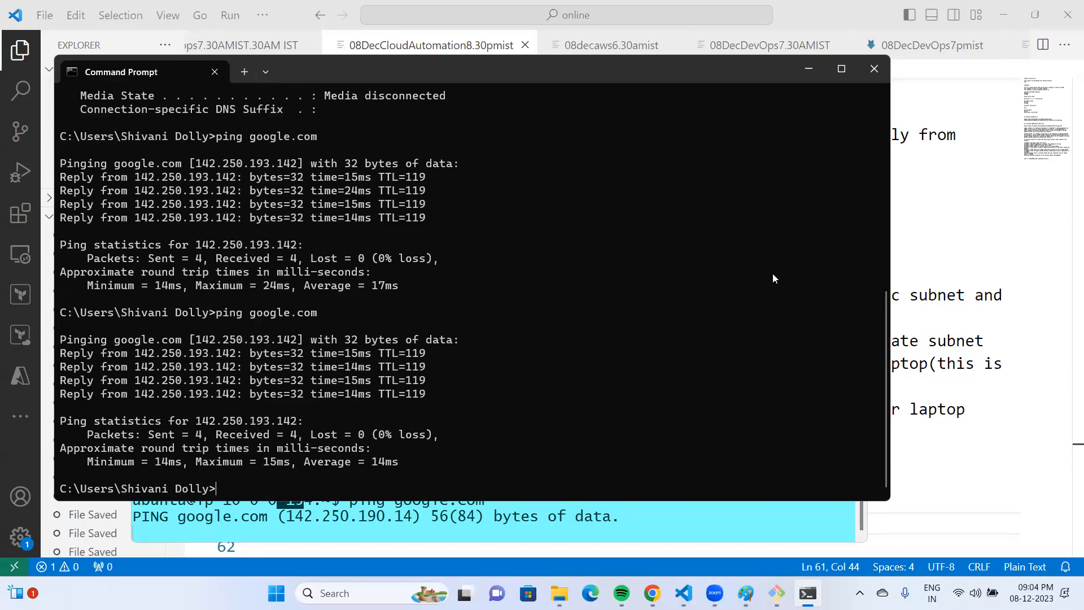
{"action": "left_click", "coordinate": [810, 69]}
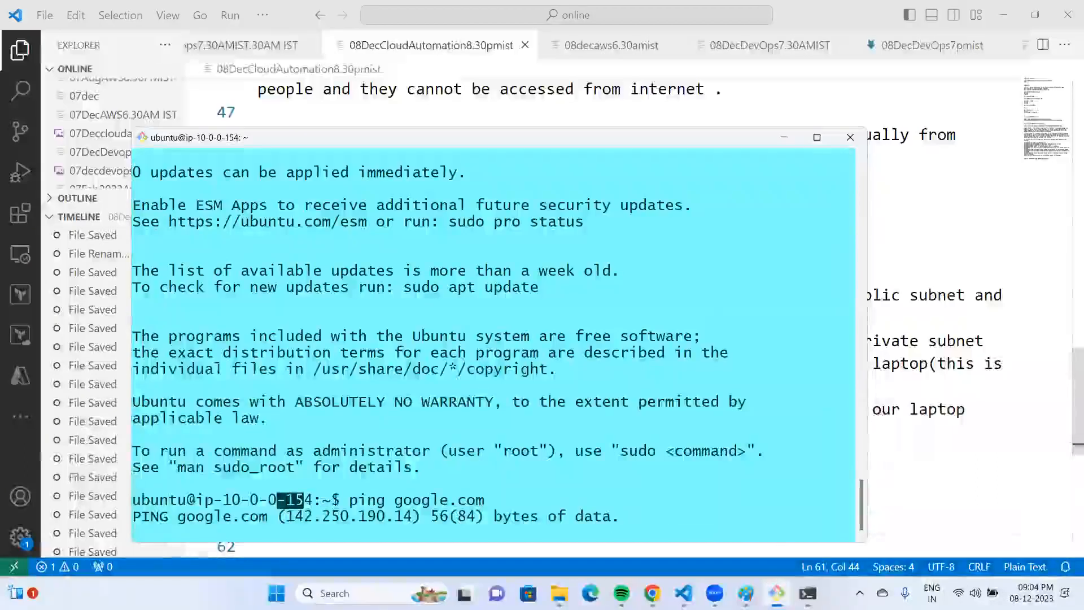
Step: Review the Paint diagram, switch to the AWS console in Chrome, and open the NAT gateway creation form in the VPC service
{"action": "mouse_move", "coordinate": [746, 593]}
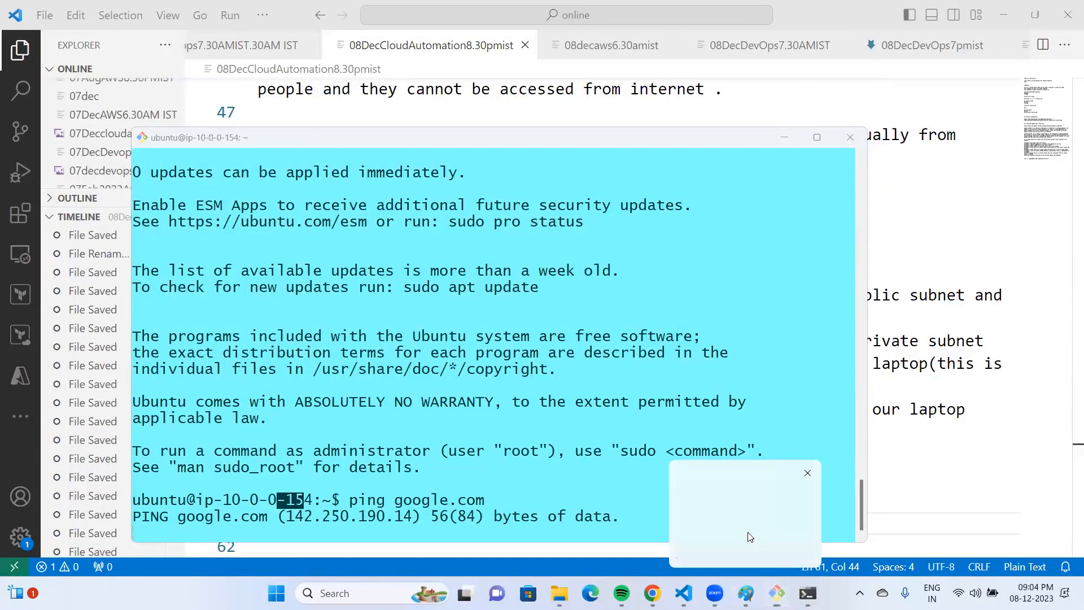
{"action": "left_click", "coordinate": [750, 536]}
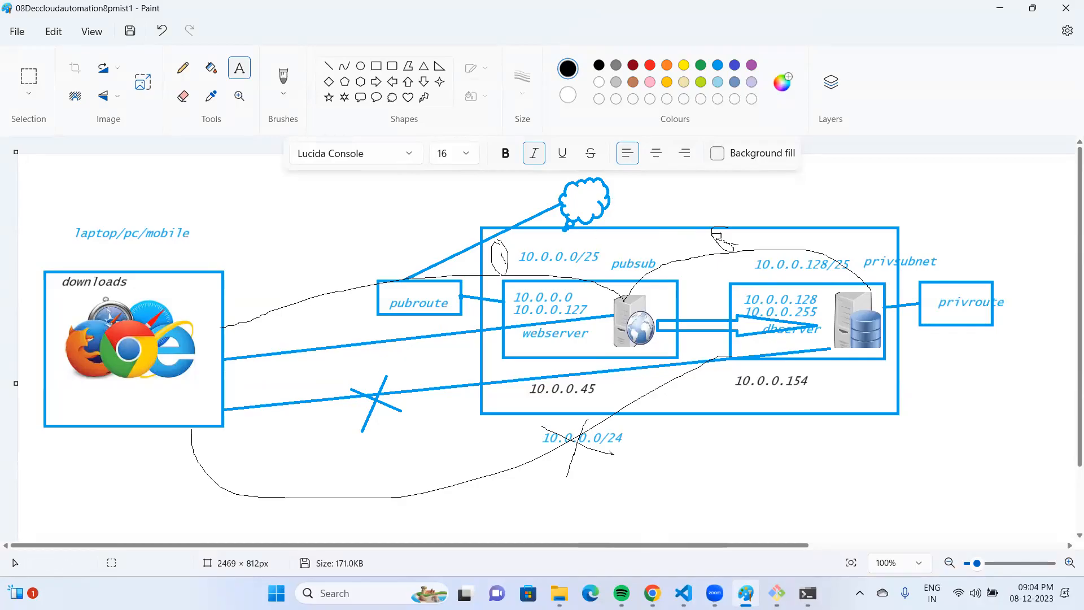
{"action": "mouse_move", "coordinate": [652, 593]}
{"action": "left_click", "coordinate": [664, 542]}
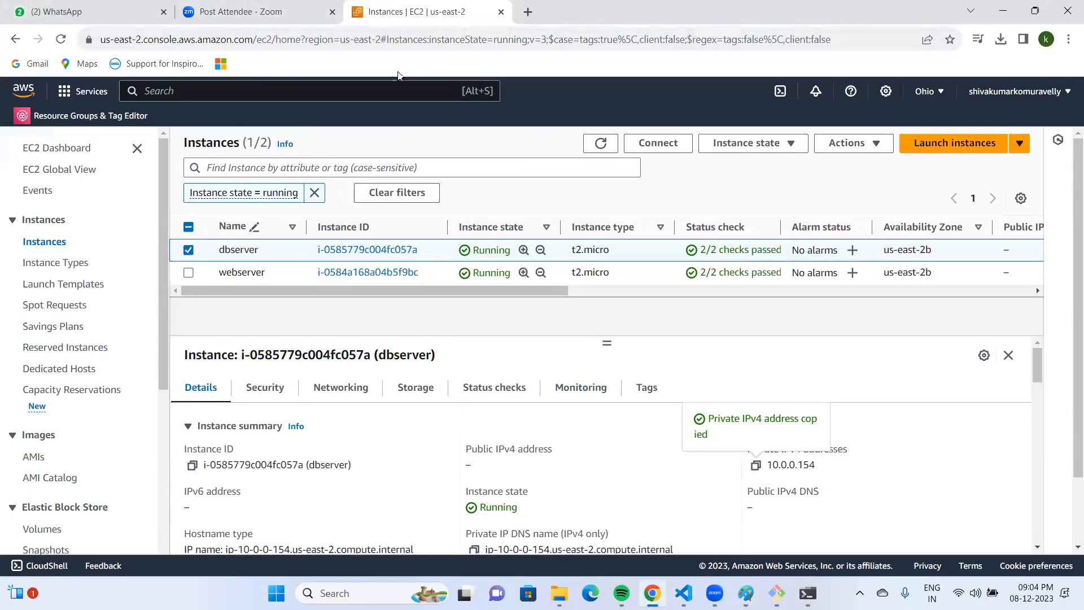
{"action": "left_click", "coordinate": [325, 89]}
{"action": "type", "text": "vpc"}
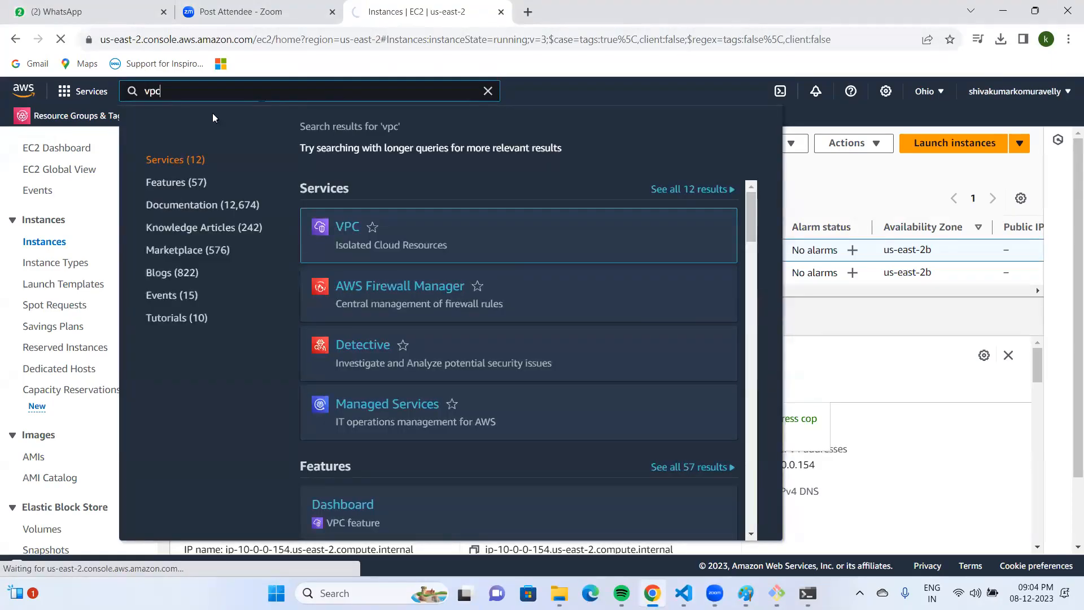
{"action": "key", "text": "Return"}
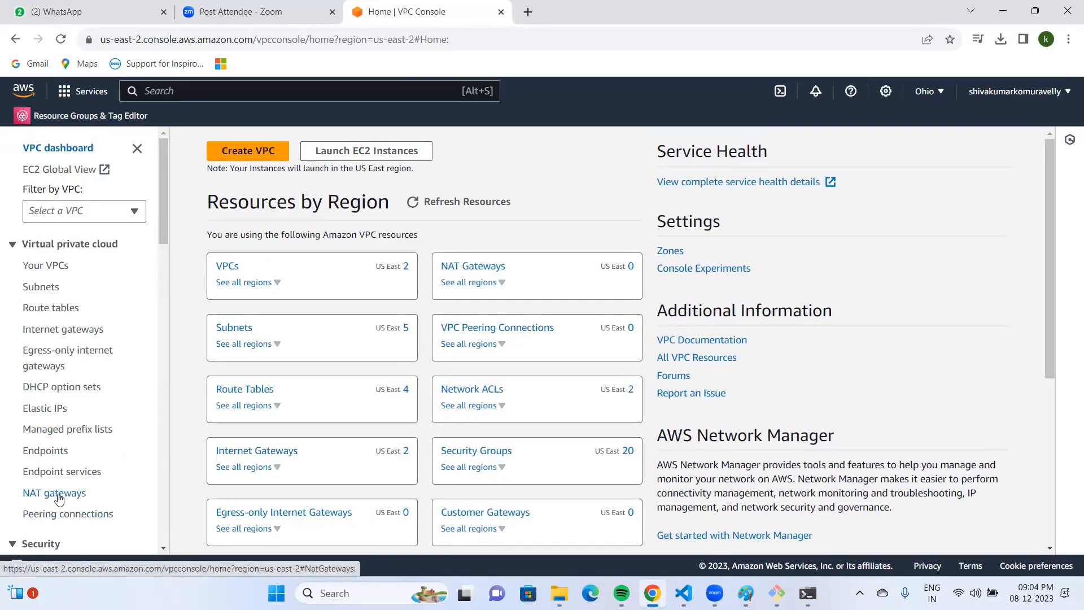
{"action": "left_click", "coordinate": [59, 495]}
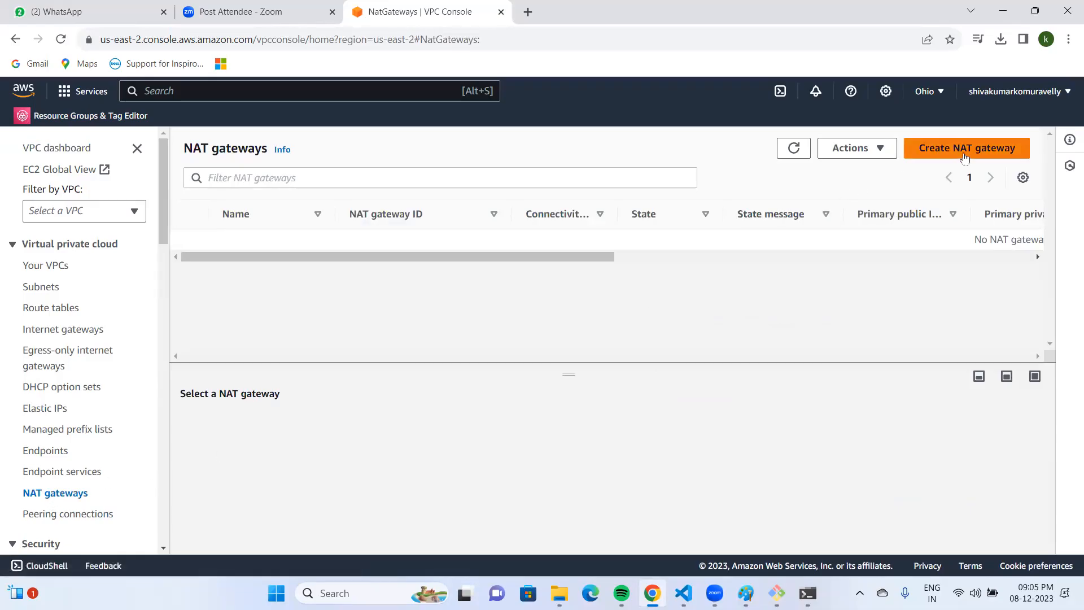
{"action": "left_click", "coordinate": [954, 152]}
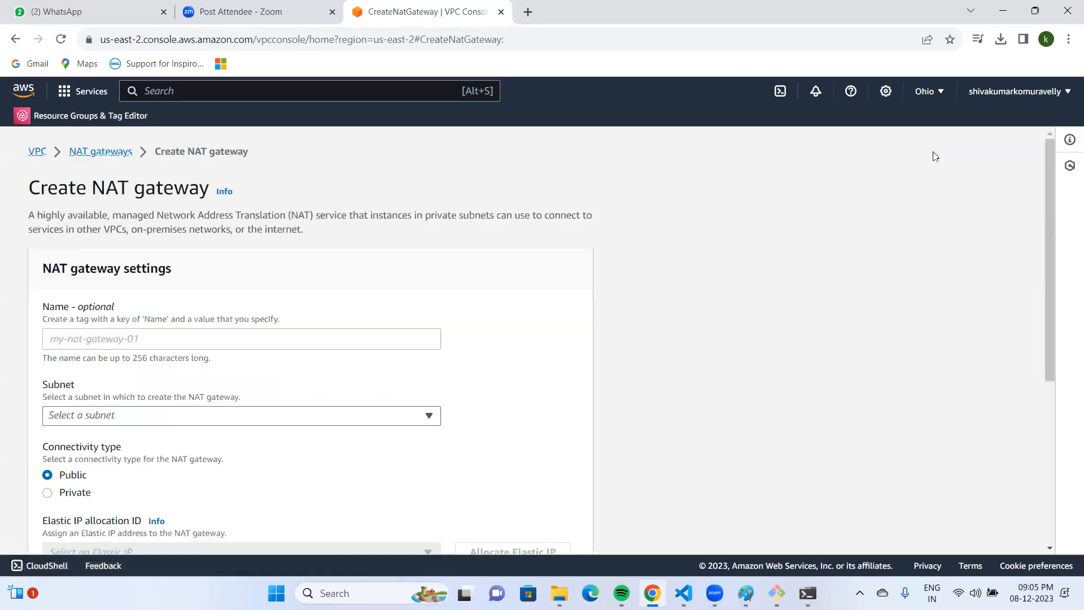
Step: Name the NAT gateway mynat and place it in the pubsub subnet
{"action": "left_click", "coordinate": [140, 339]}
{"action": "type", "text": "mynat"}
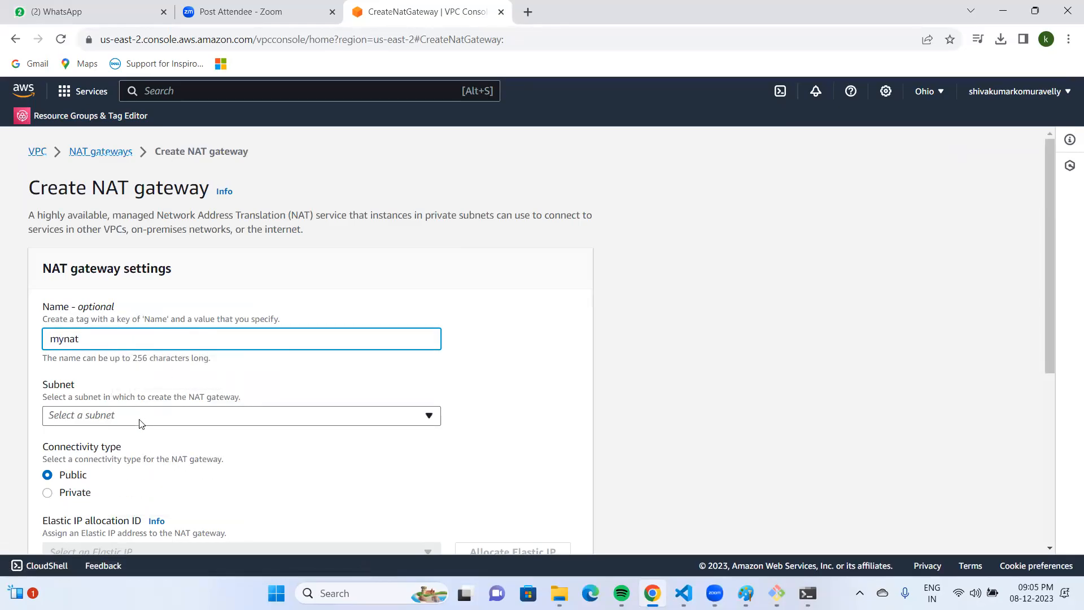
{"action": "left_click", "coordinate": [141, 421]}
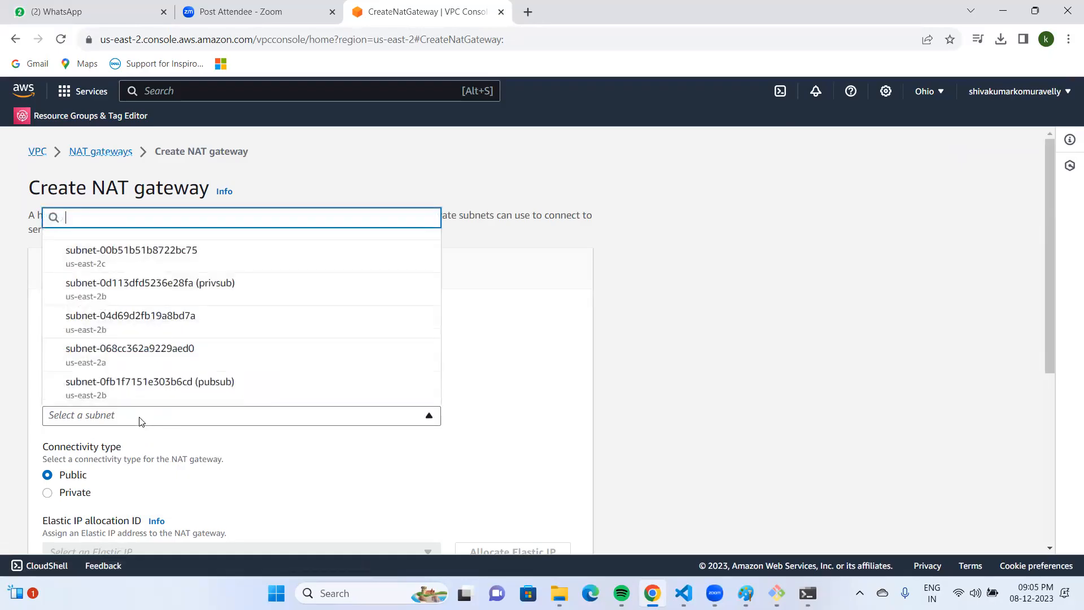
{"action": "left_click", "coordinate": [215, 292]}
{"action": "left_click", "coordinate": [228, 424]}
{"action": "left_click", "coordinate": [227, 383]}
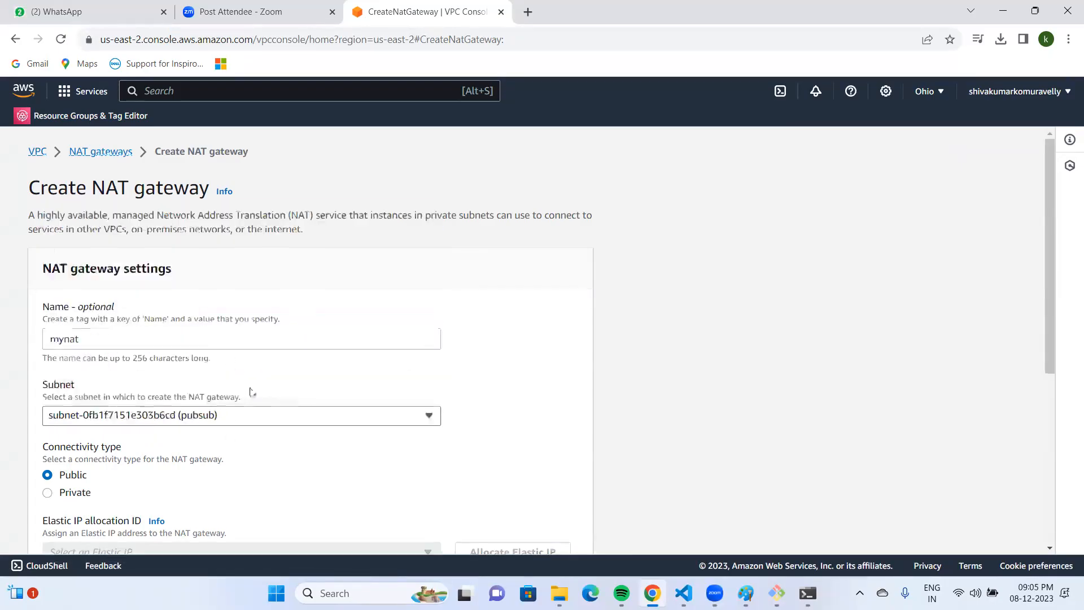
Step: Allocate an Elastic IP for the gateway, create the NAT gateway, and return to the NAT gateways list
{"action": "scroll", "coordinate": [537, 309], "scroll_direction": "down", "scroll_amount": 4}
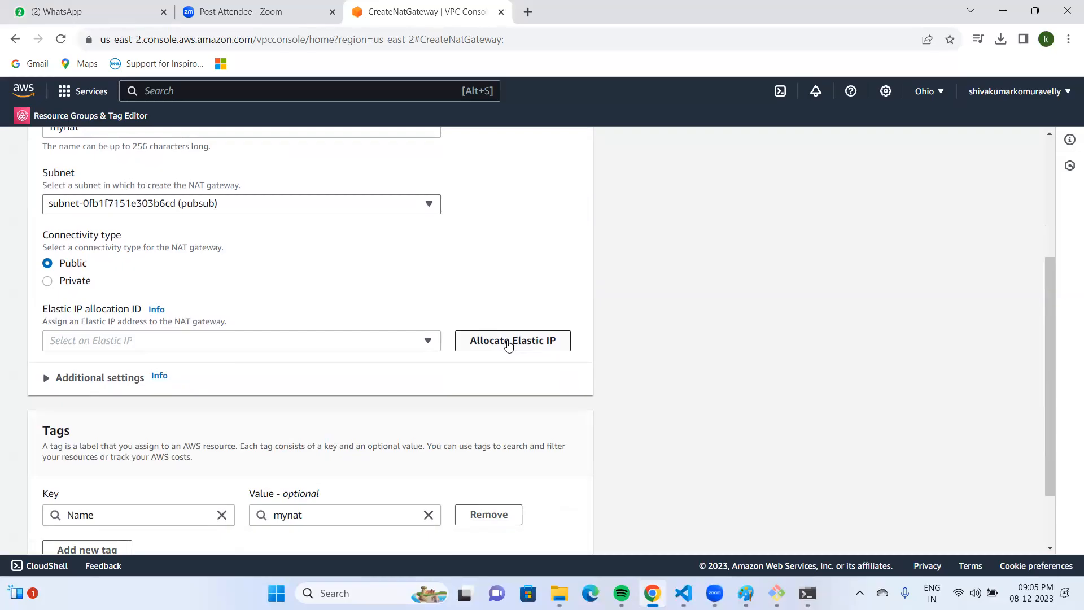
{"action": "left_click", "coordinate": [500, 341]}
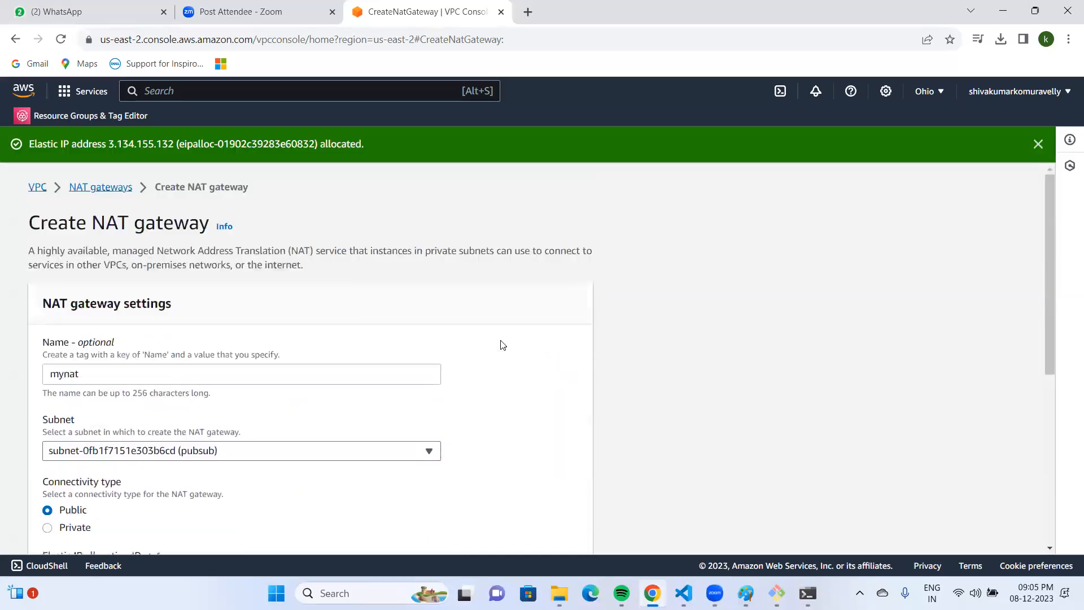
{"action": "scroll", "coordinate": [501, 344], "scroll_direction": "down", "scroll_amount": 5}
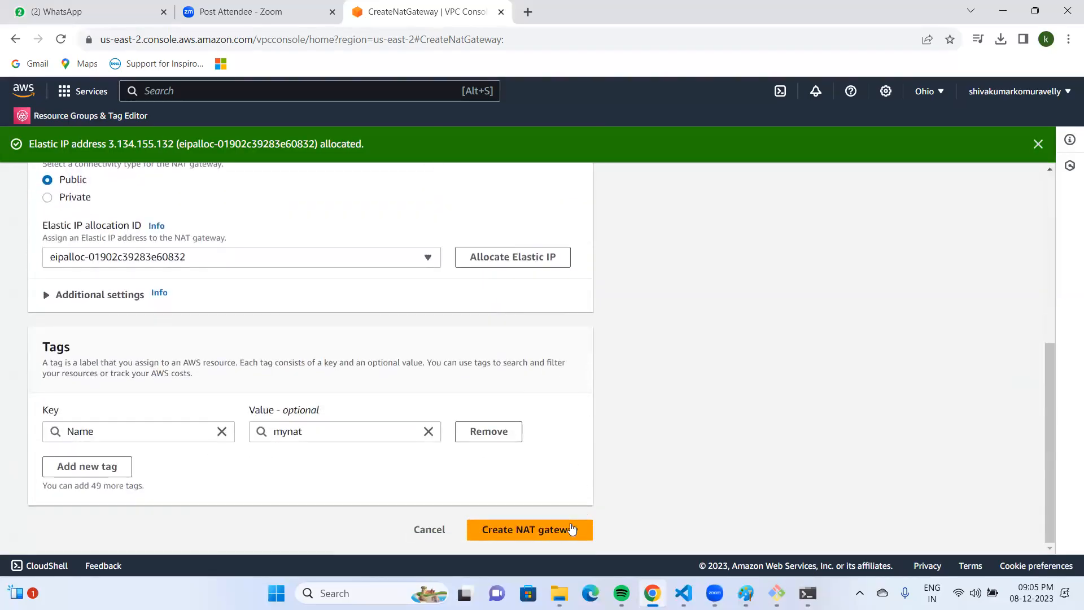
{"action": "left_click", "coordinate": [530, 530]}
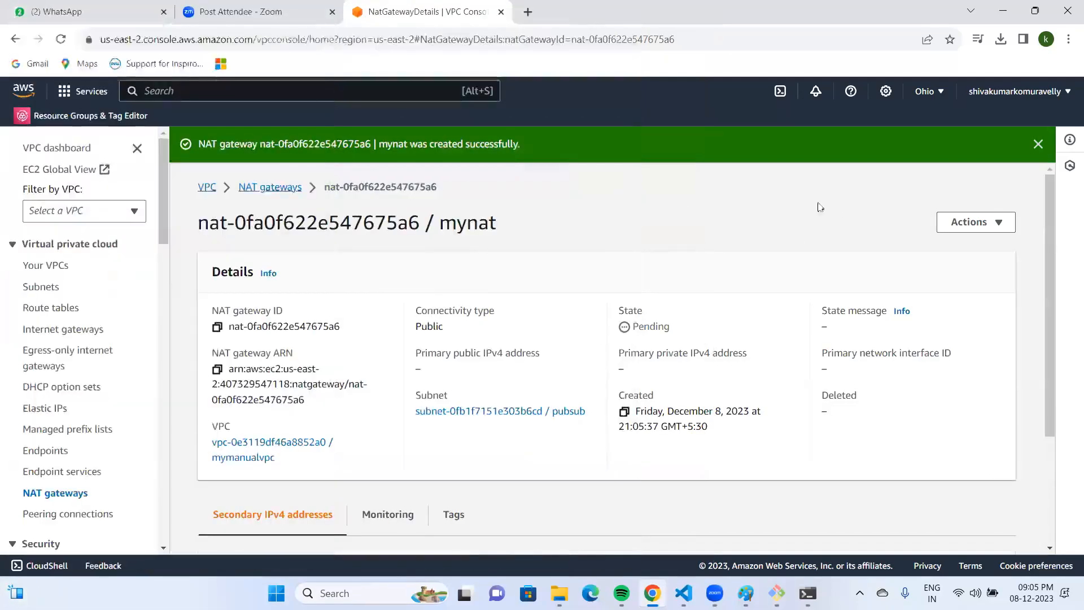
{"action": "left_click", "coordinate": [51, 495]}
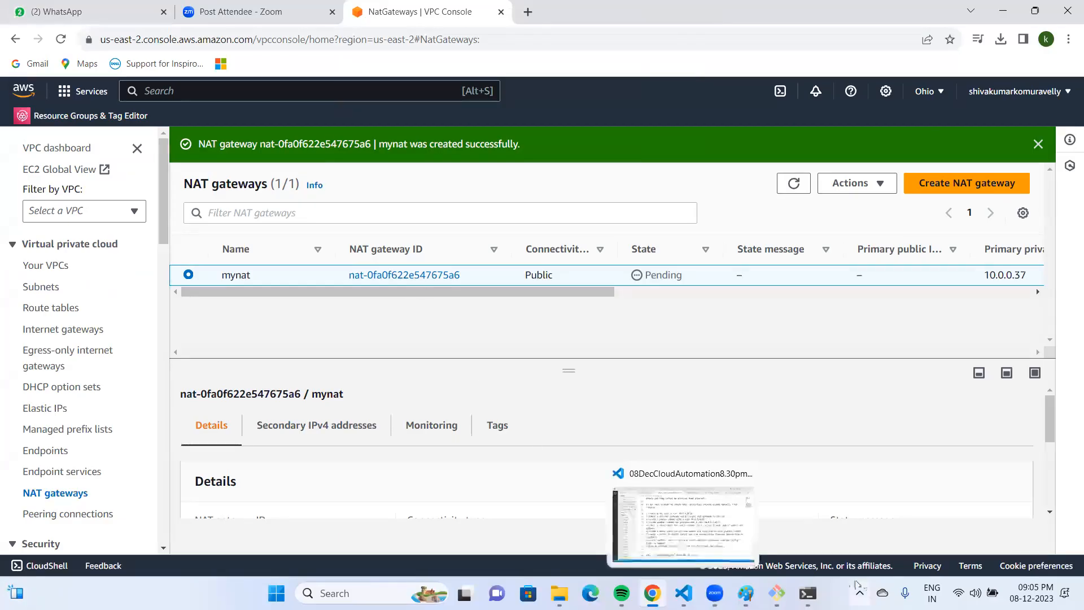
Step: Switch to the Paint diagram, draw a black rectangle about 266 × 69 px above the VPC's private side, and label it NAT
{"action": "mouse_move", "coordinate": [753, 590]}
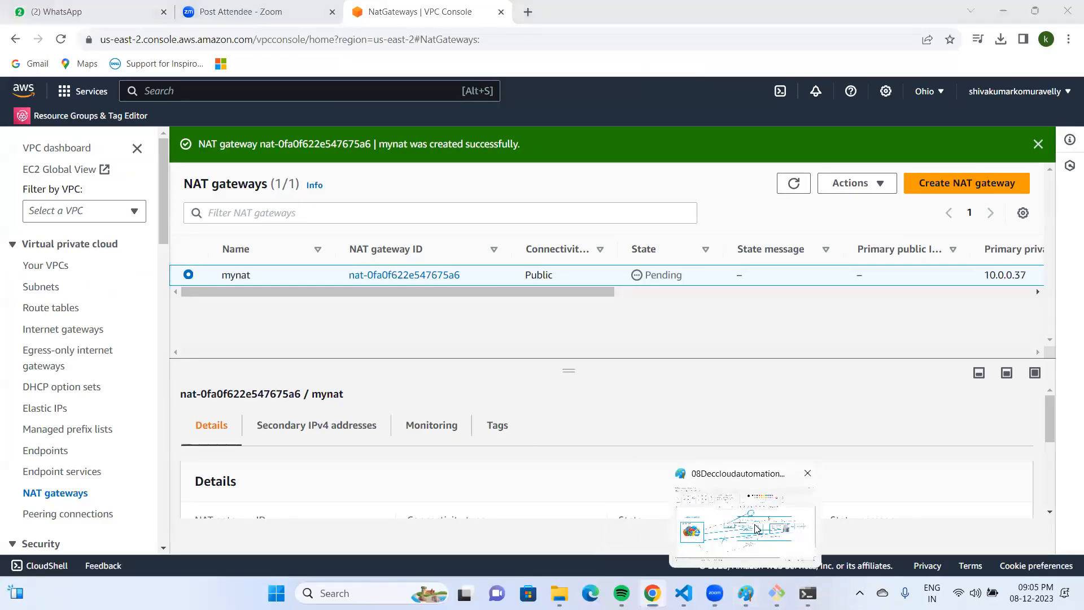
{"action": "left_click", "coordinate": [757, 529]}
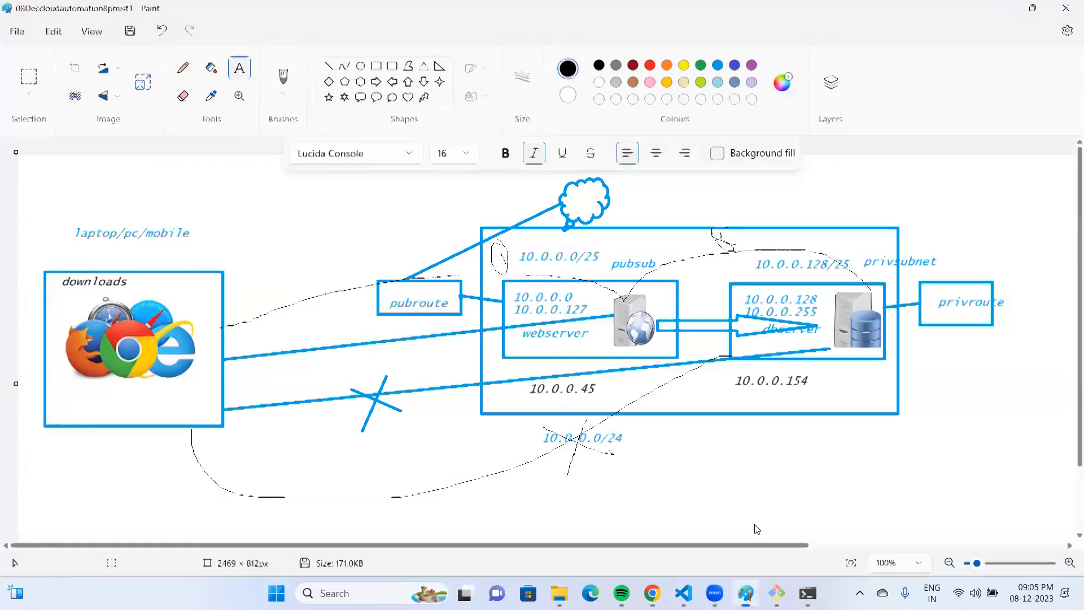
{"action": "left_click", "coordinate": [374, 68]}
{"action": "left_click_drag", "start_coordinate": [736, 214], "coordinate": [886, 174]}
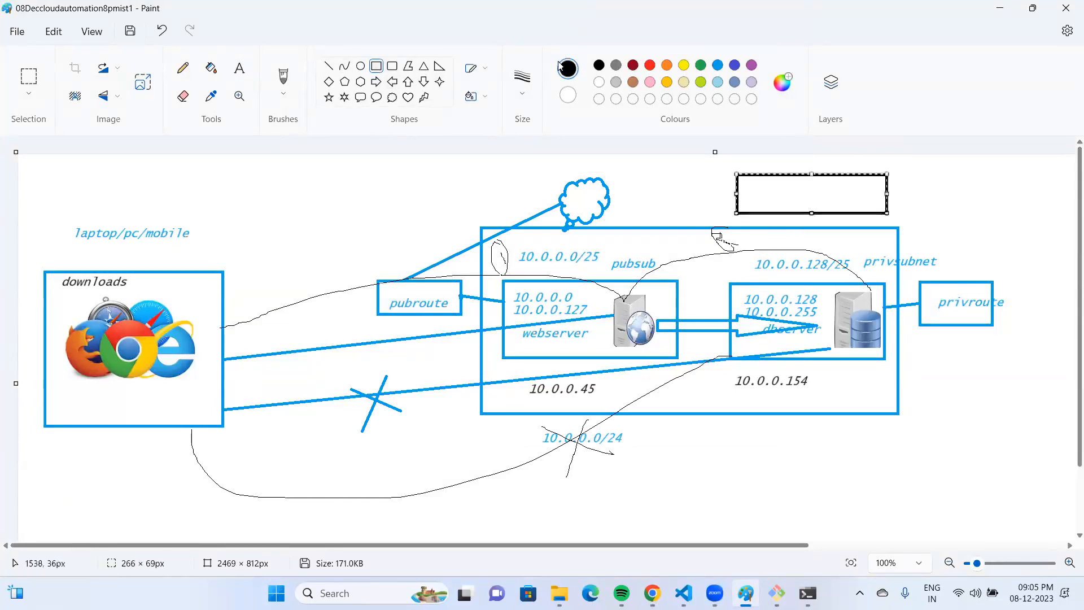
{"action": "left_click", "coordinate": [239, 68]}
{"action": "left_click", "coordinate": [749, 182]}
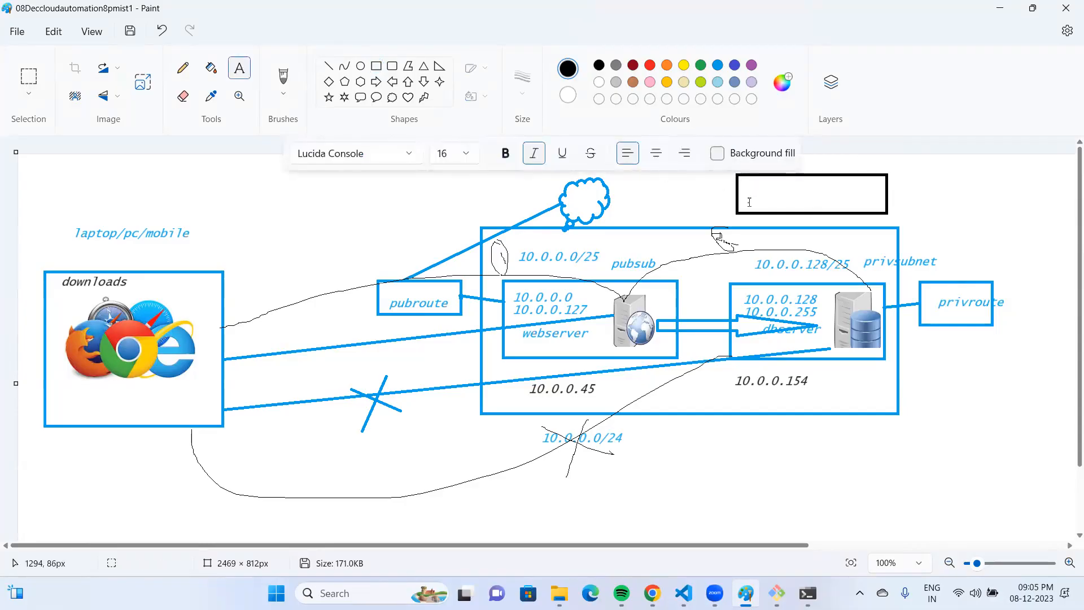
{"action": "left_click_drag", "start_coordinate": [796, 181], "coordinate": [864, 182]}
{"action": "type", "text": "NAT"}
Step: Draw a straight line from the NAT box to the pubsub box, and a freehand pencil curve linking privroute to the NAT box
{"action": "left_click", "coordinate": [328, 66]}
{"action": "left_click_drag", "start_coordinate": [734, 196], "coordinate": [674, 281]}
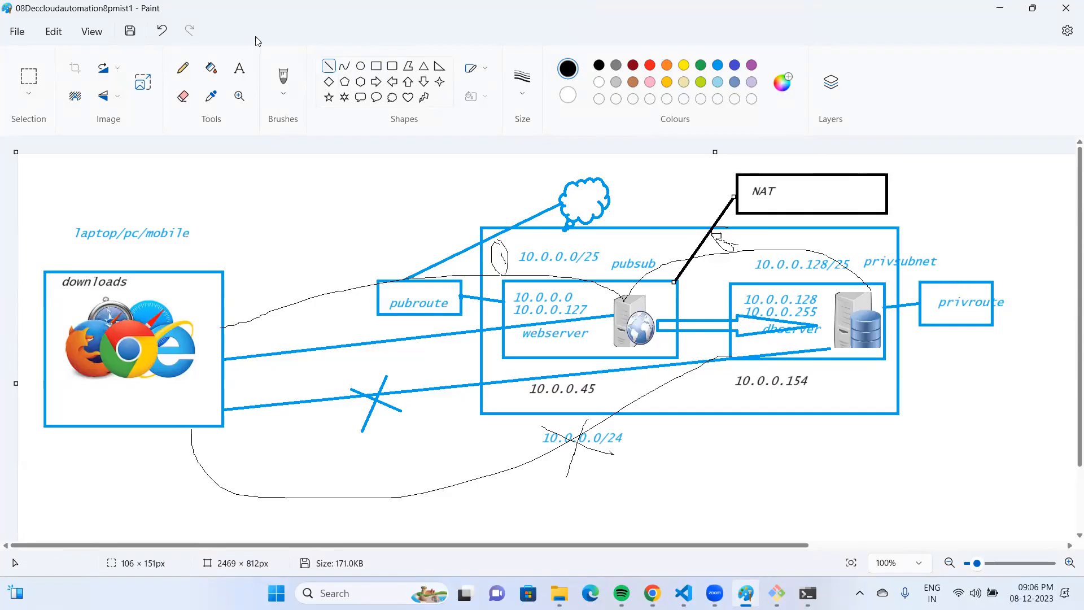
{"action": "left_click", "coordinate": [183, 67]}
{"action": "mouse_move", "coordinate": [961, 281]}
{"action": "left_mouse_down"}
{"action": "mouse_move", "coordinate": [968, 236]}
{"action": "mouse_move", "coordinate": [919, 184]}
{"action": "mouse_move", "coordinate": [890, 179]}
{"action": "left_mouse_up"}
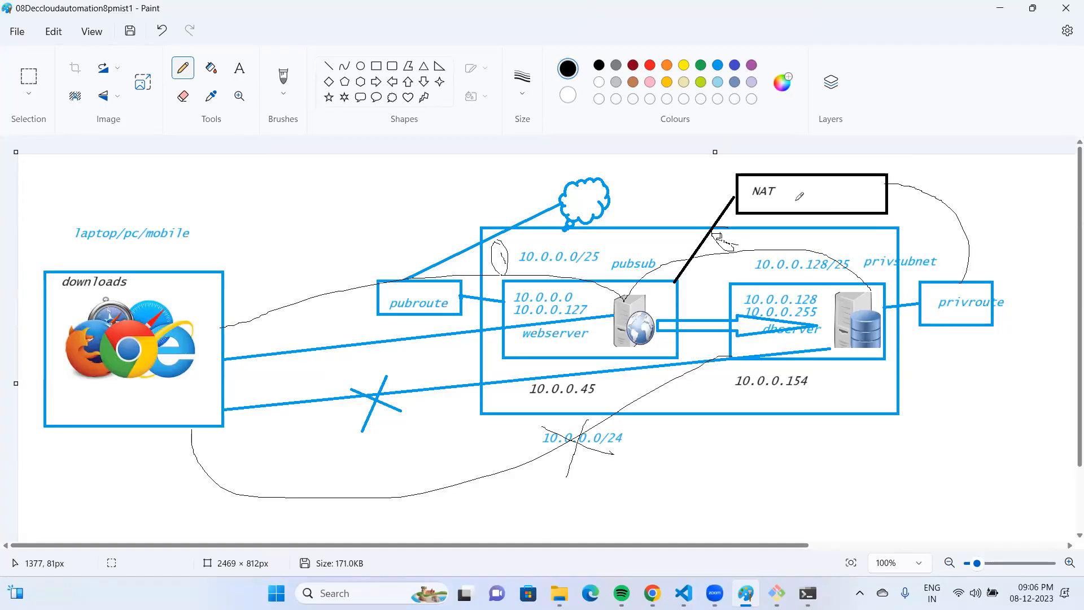
Step: Switch to Chrome and refresh the NAT gateways list to check the state of mynat
{"action": "left_click", "coordinate": [652, 593]}
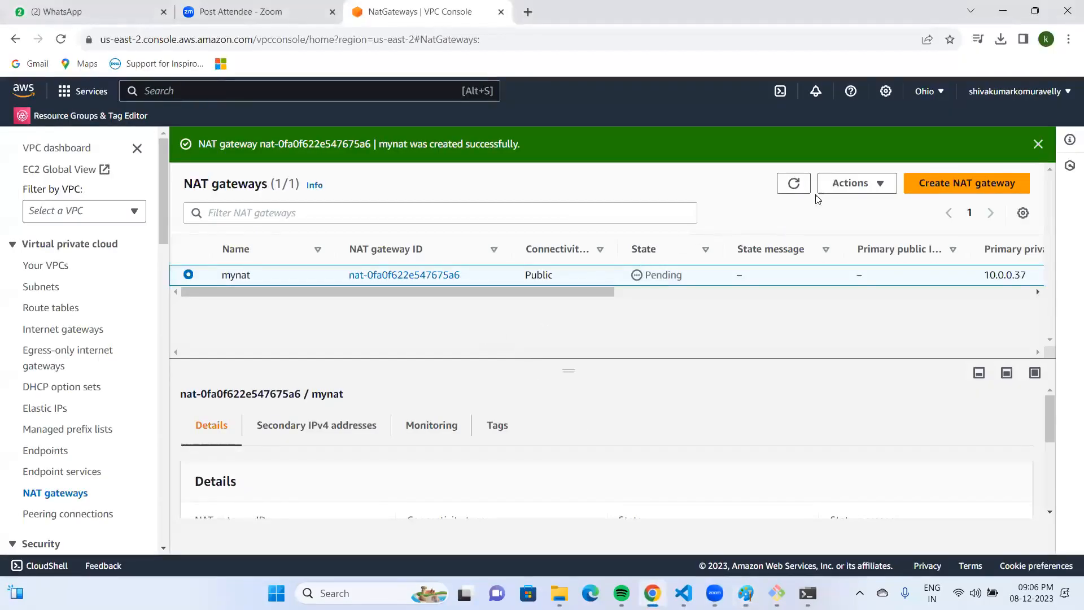
{"action": "left_click", "coordinate": [794, 184]}
{"action": "left_click", "coordinate": [794, 183]}
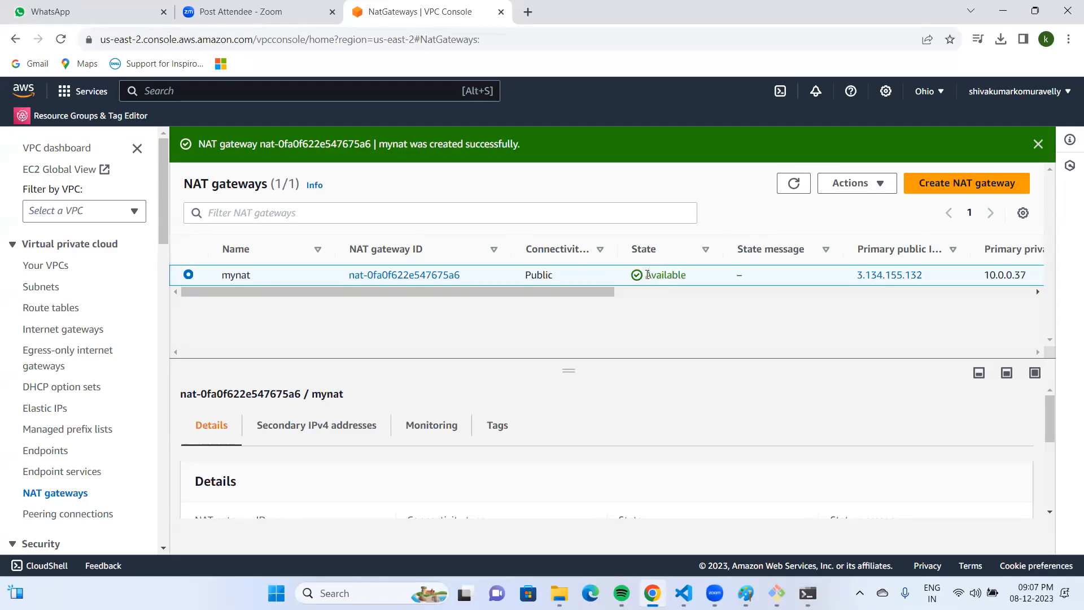
Step: Add a route to the privroute route table with destination 0.0.0.0/0 and the mynat NAT gateway as target, and save it
{"action": "left_click", "coordinate": [33, 314]}
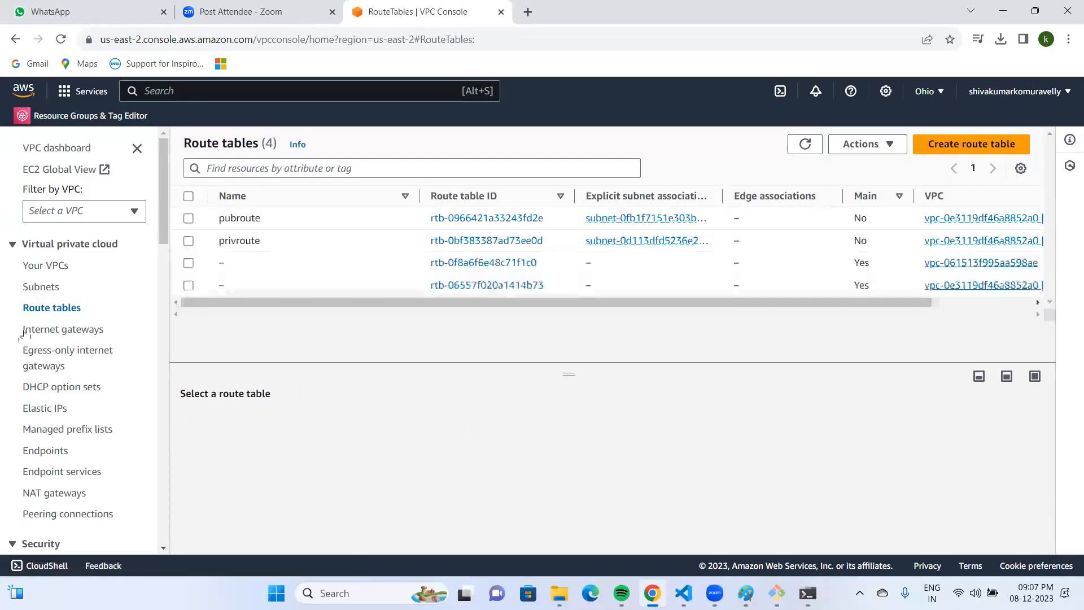
{"action": "left_click", "coordinate": [189, 241]}
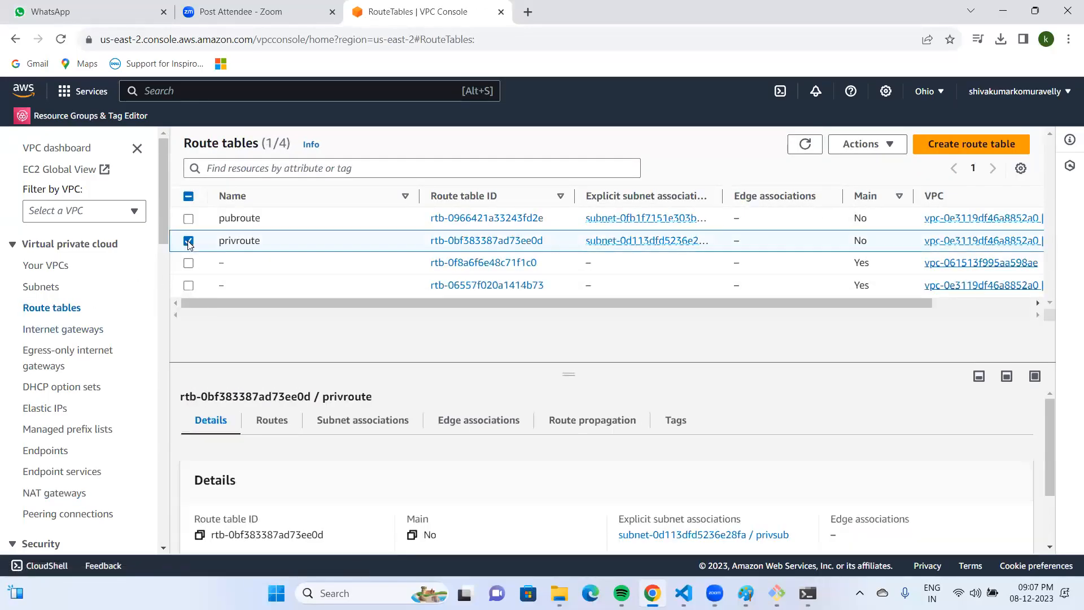
{"action": "left_click", "coordinate": [266, 425]}
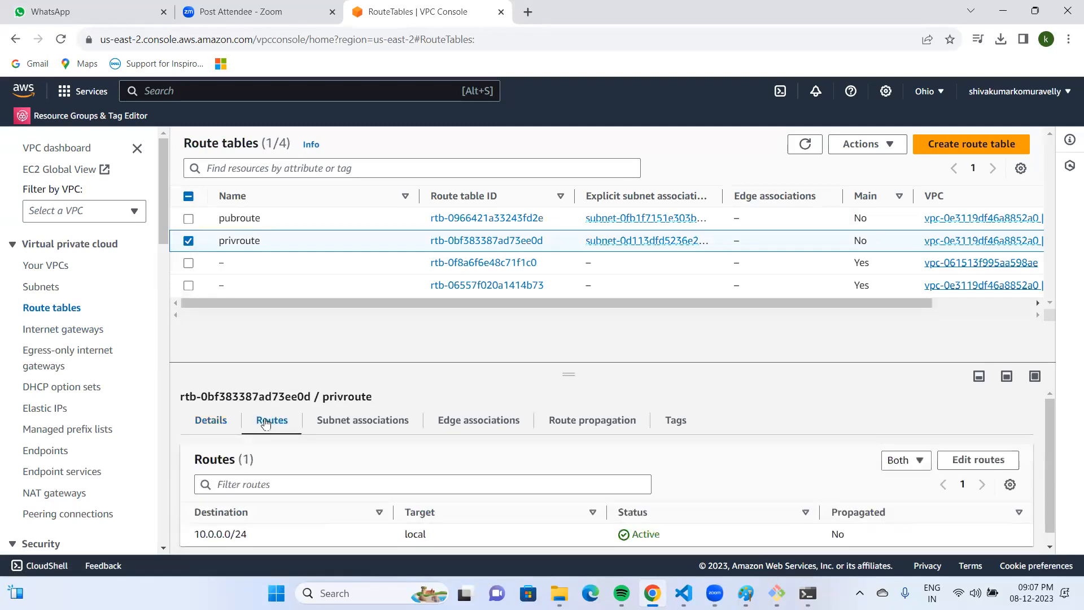
{"action": "left_click", "coordinate": [993, 460]}
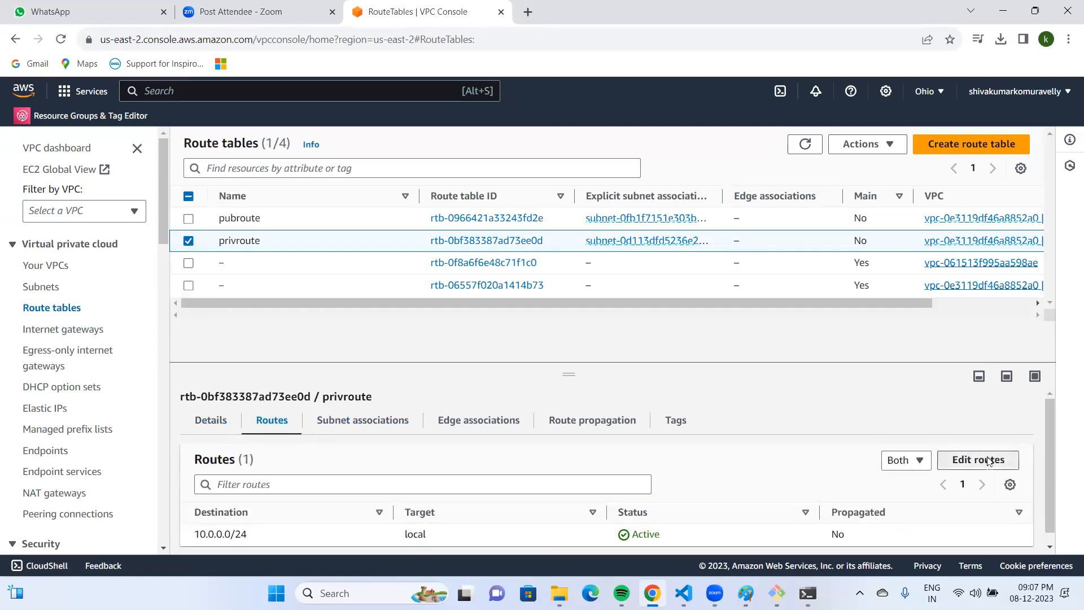
{"action": "left_click", "coordinate": [79, 345]}
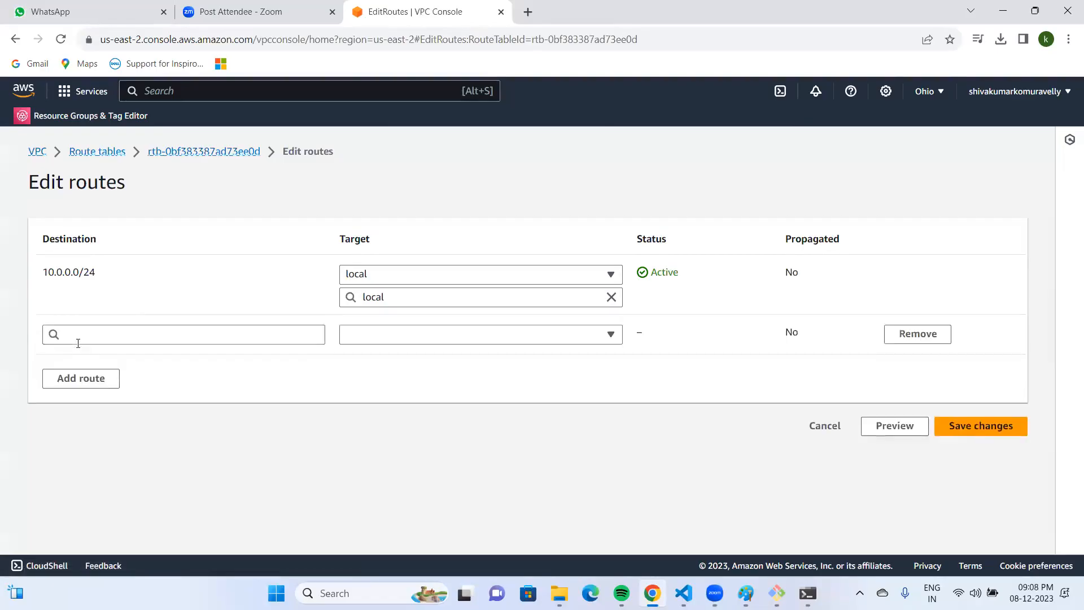
{"action": "left_click", "coordinate": [83, 335]}
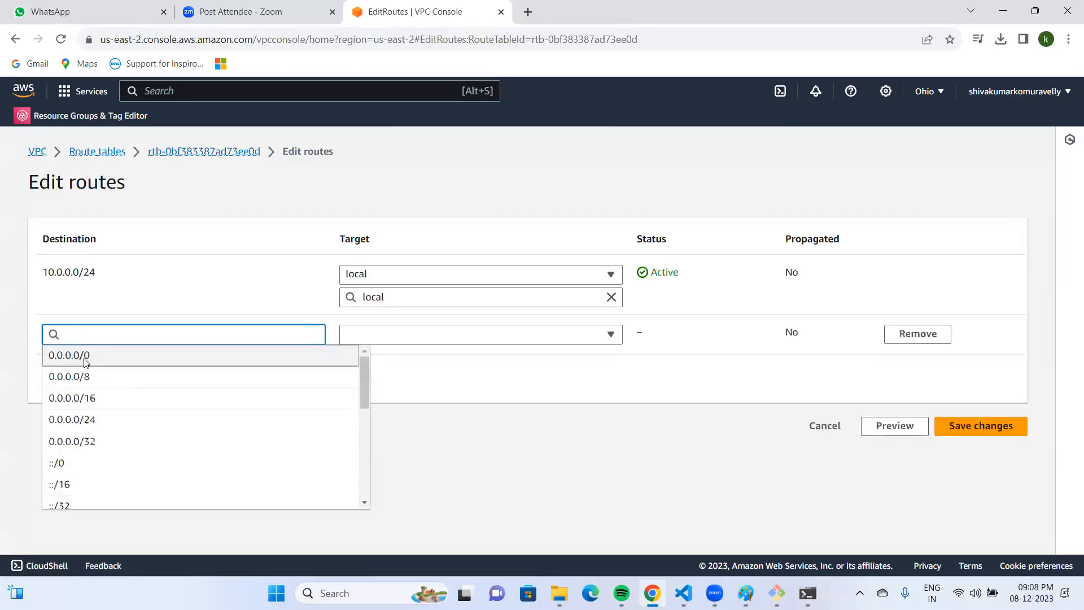
{"action": "left_click", "coordinate": [85, 357]}
{"action": "left_click", "coordinate": [367, 337]}
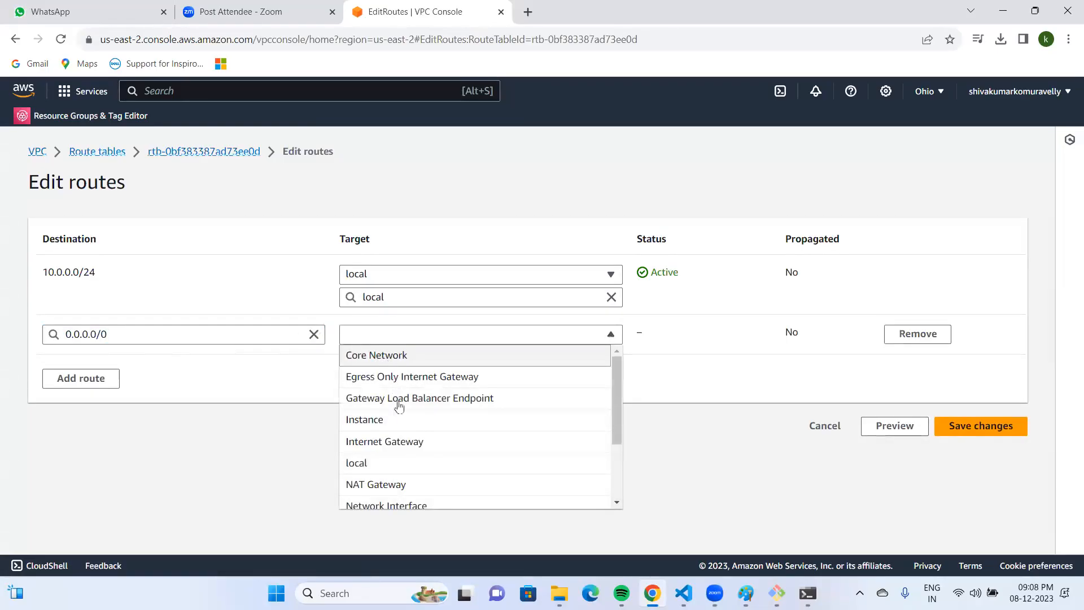
{"action": "left_click", "coordinate": [382, 485]}
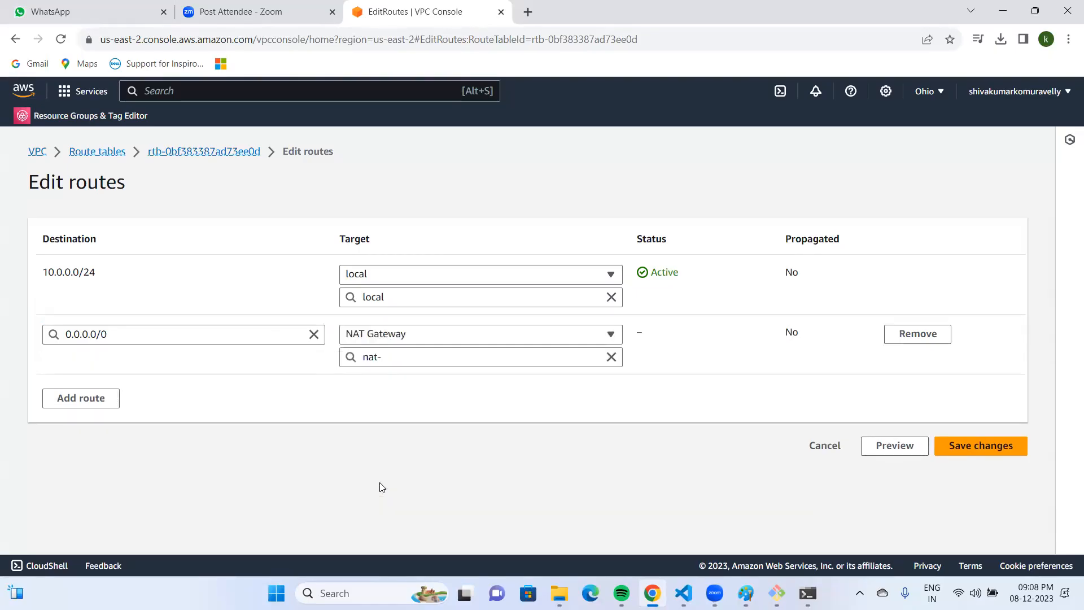
{"action": "left_click", "coordinate": [417, 358]}
{"action": "left_click", "coordinate": [432, 400]}
{"action": "left_click", "coordinate": [954, 446]}
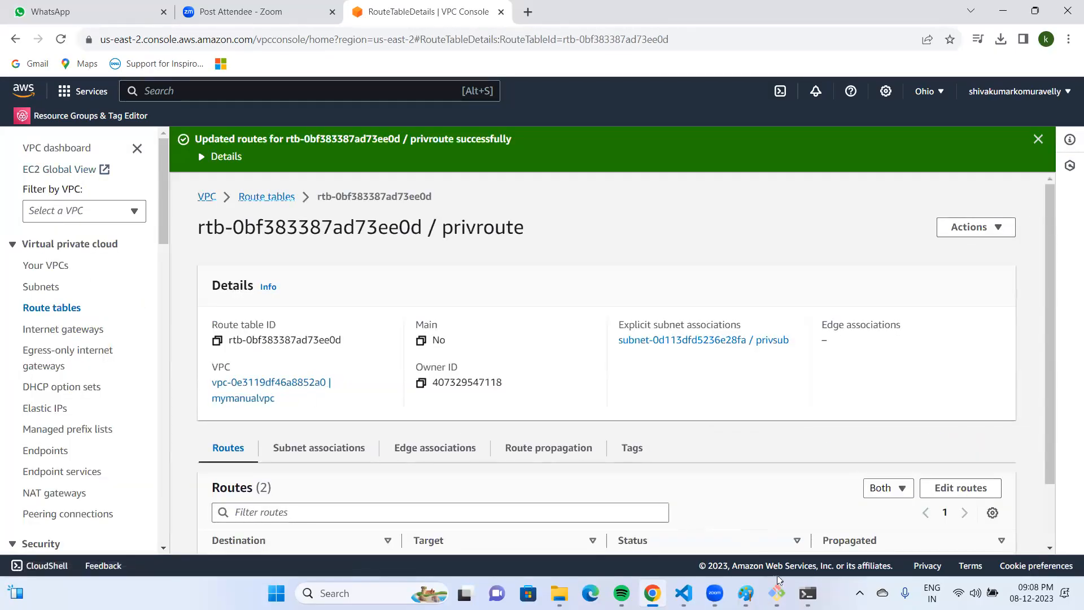
Step: Switch to the Git Bash terminal, examine the dbserver's google.com ping output and the earlier SSH session history, and minimize the window
{"action": "left_click", "coordinate": [777, 592]}
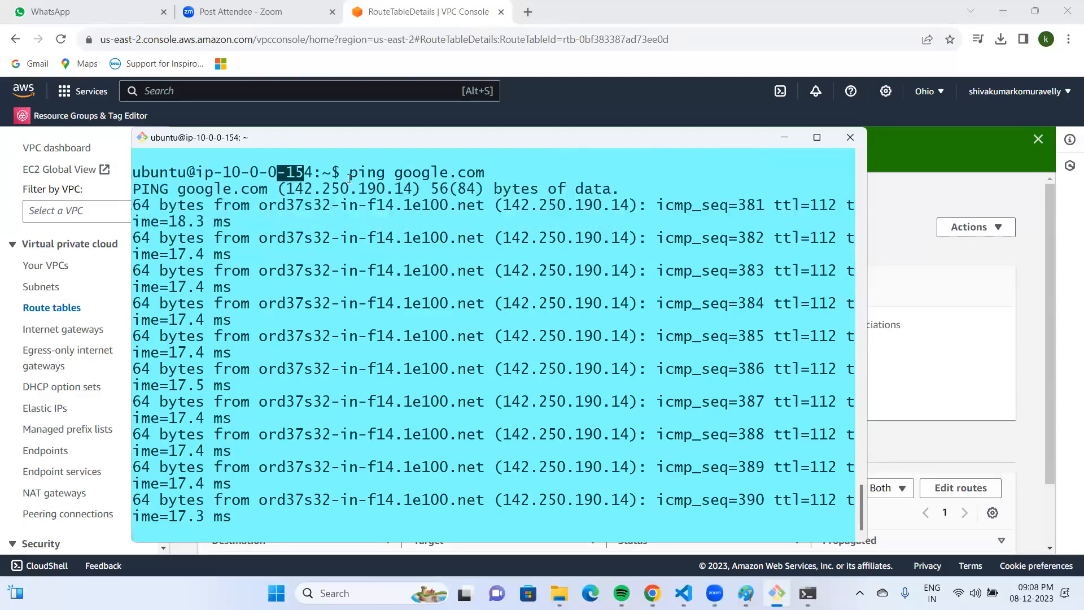
{"action": "scroll", "coordinate": [396, 249], "scroll_direction": "up", "scroll_amount": 5}
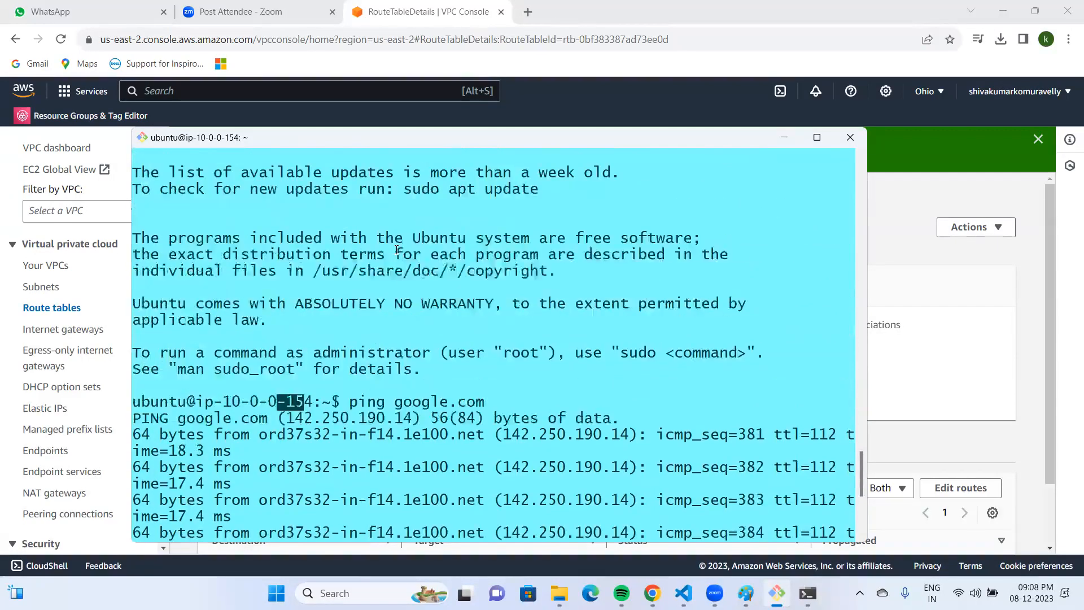
{"action": "scroll", "coordinate": [397, 248], "scroll_direction": "down", "scroll_amount": 2}
{"action": "scroll", "coordinate": [397, 249], "scroll_direction": "down", "scroll_amount": 2}
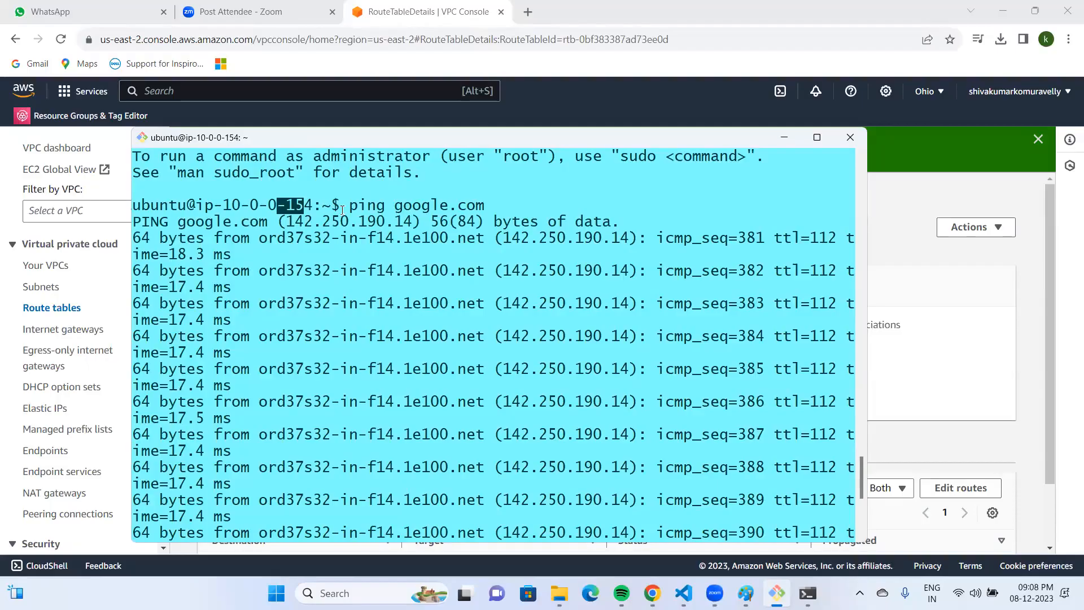
{"action": "scroll", "coordinate": [351, 232], "scroll_direction": "down", "scroll_amount": 7}
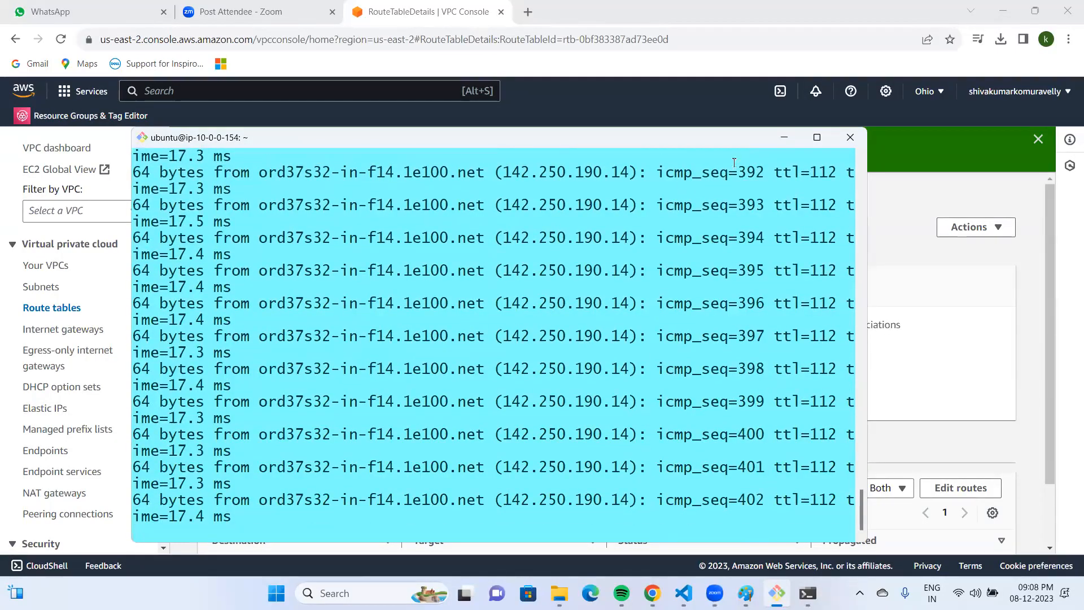
{"action": "scroll", "coordinate": [302, 204], "scroll_direction": "up", "scroll_amount": 9}
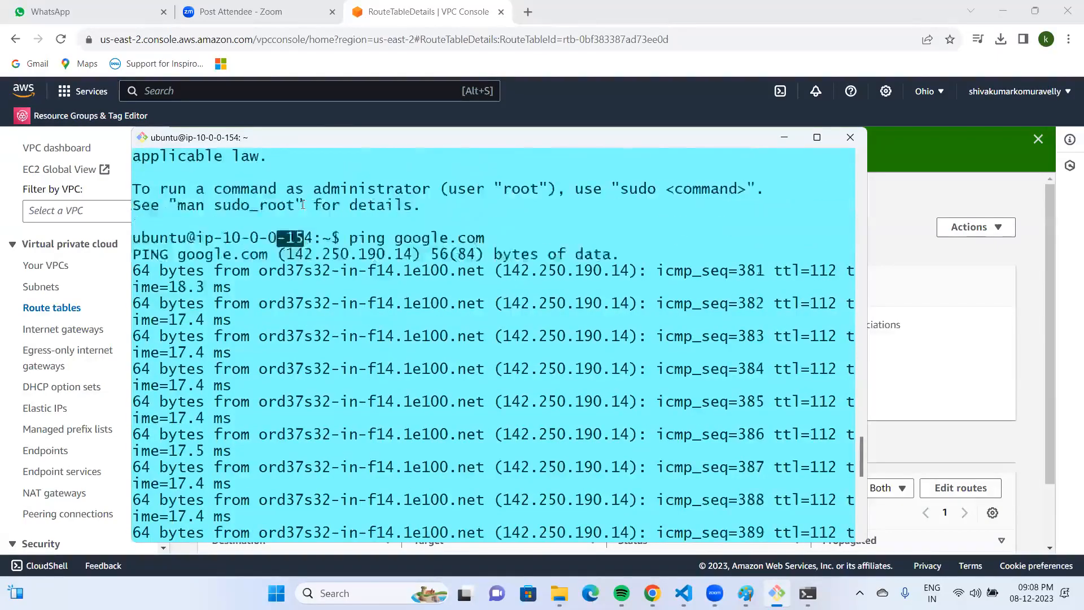
{"action": "scroll", "coordinate": [302, 205], "scroll_direction": "up", "scroll_amount": 14}
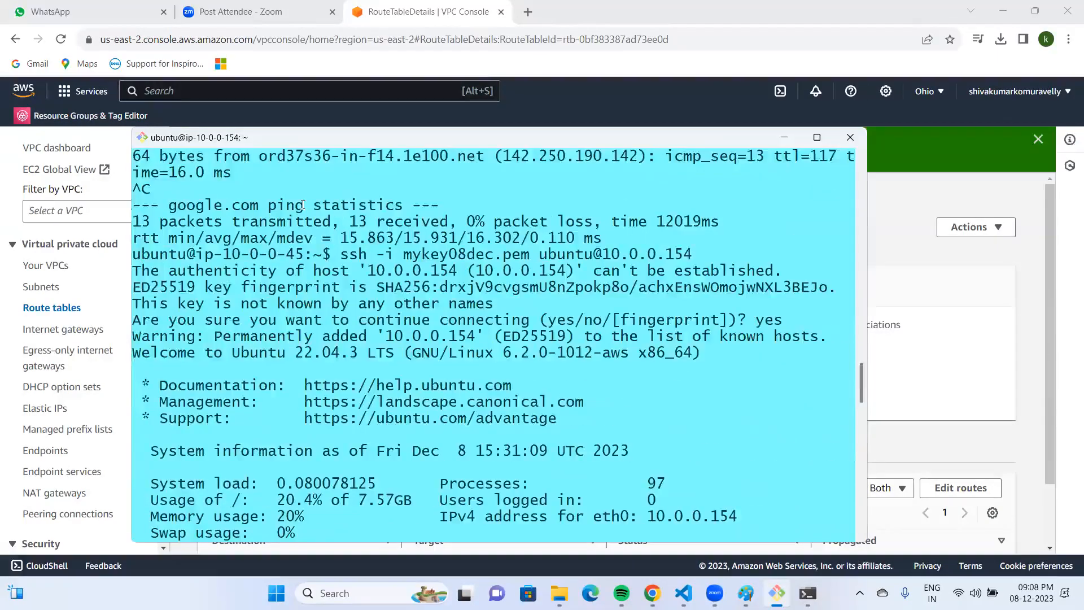
{"action": "scroll", "coordinate": [303, 205], "scroll_direction": "up", "scroll_amount": 20}
{"action": "scroll", "coordinate": [298, 199], "scroll_direction": "up", "scroll_amount": 3}
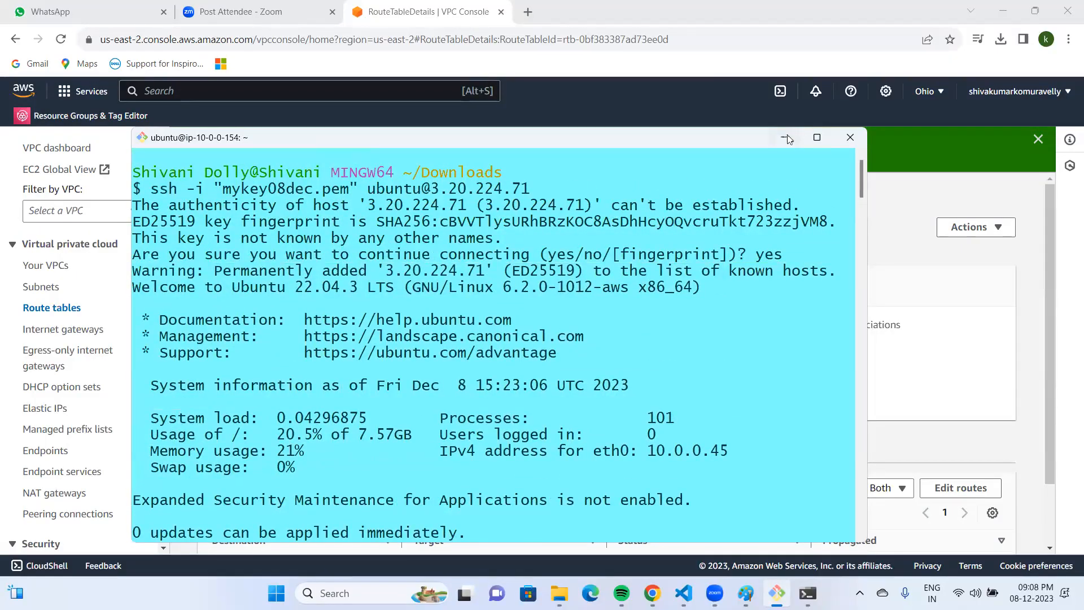
{"action": "left_click", "coordinate": [783, 138]}
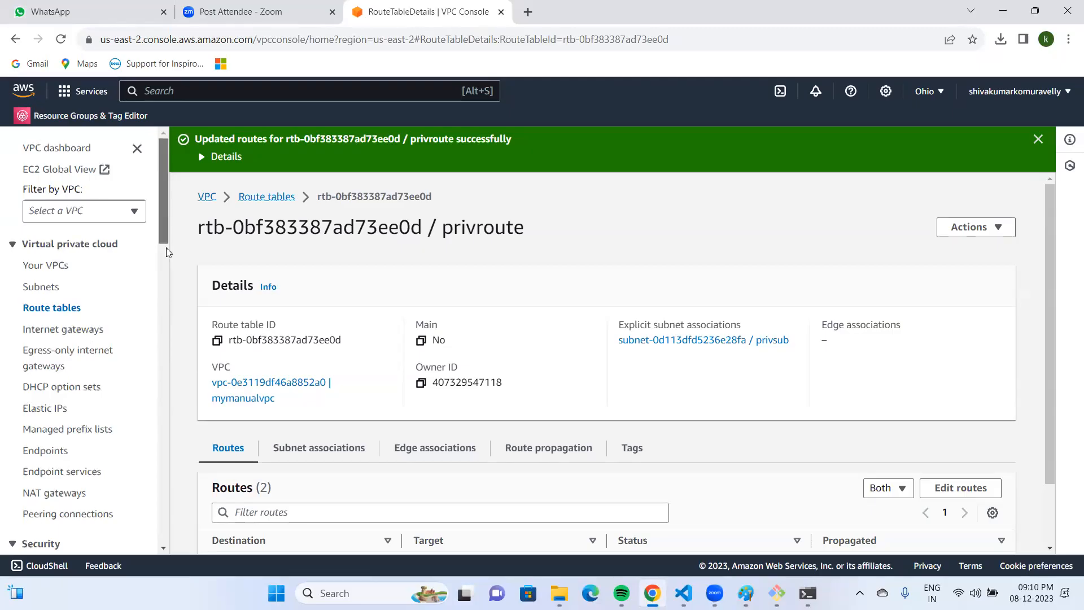
Step: Delete the NAT gateway mynat from the VPC console, confirming the deletion with "delete"
{"action": "left_click_drag", "start_coordinate": [163, 237], "coordinate": [166, 272]}
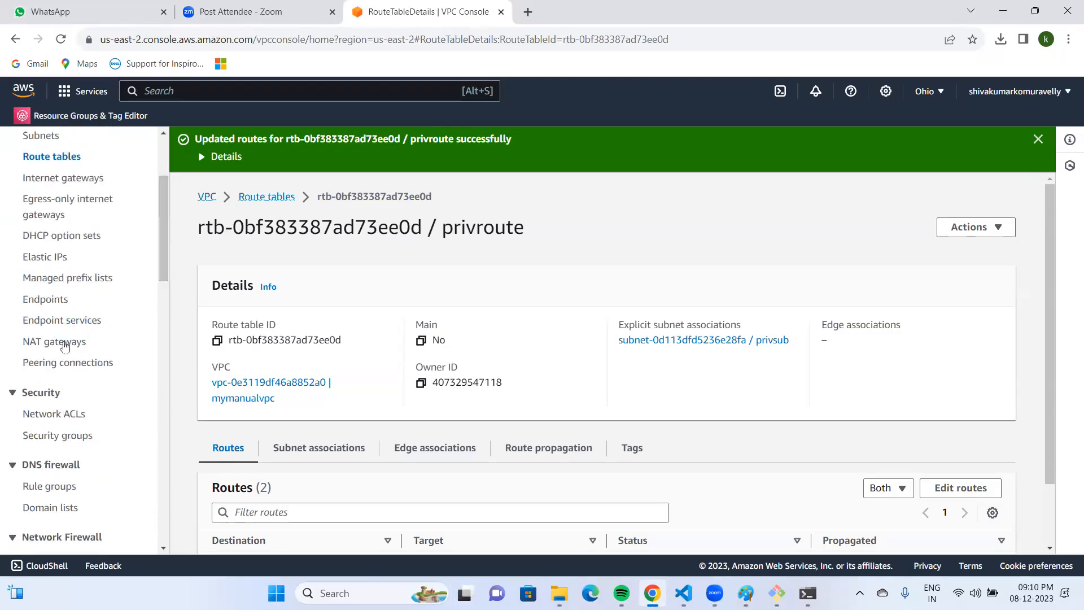
{"action": "left_click", "coordinate": [65, 343]}
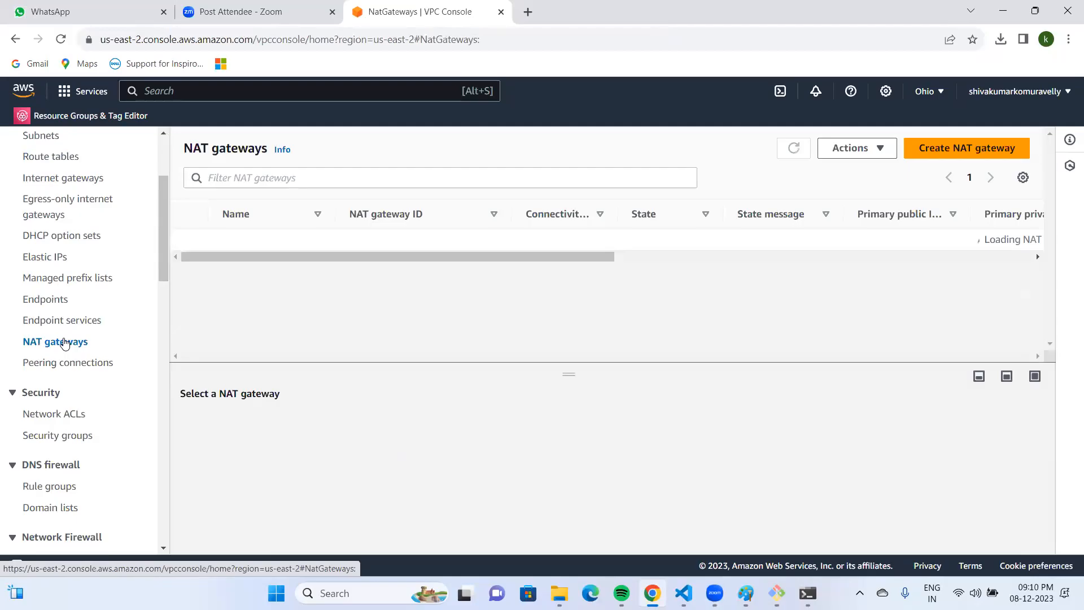
{"action": "left_click", "coordinate": [857, 151]}
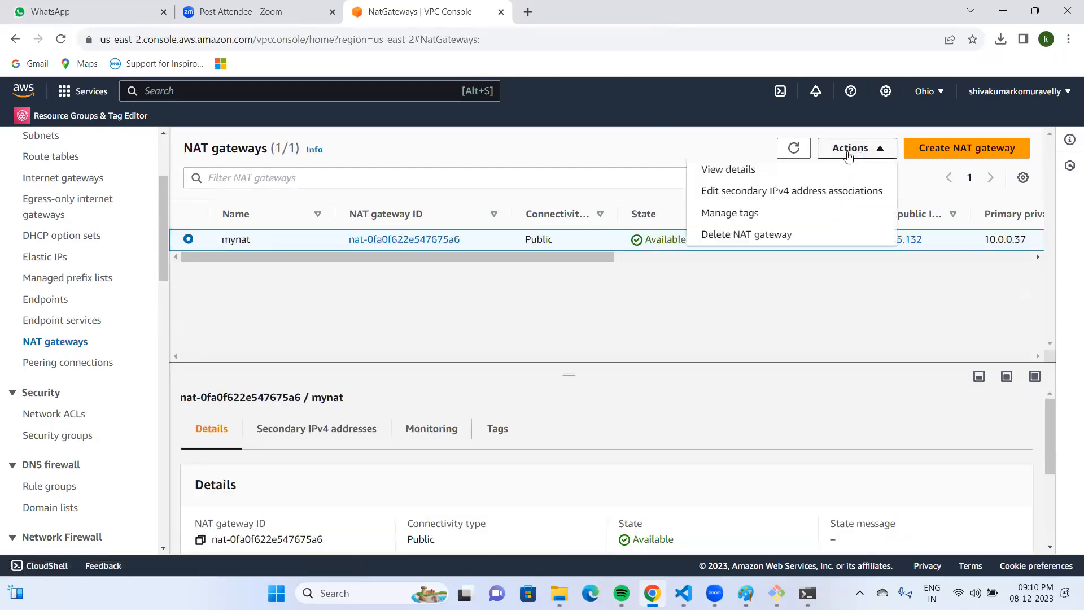
{"action": "left_click", "coordinate": [759, 236]}
{"action": "left_click", "coordinate": [556, 431]}
{"action": "type", "text": "delete"}
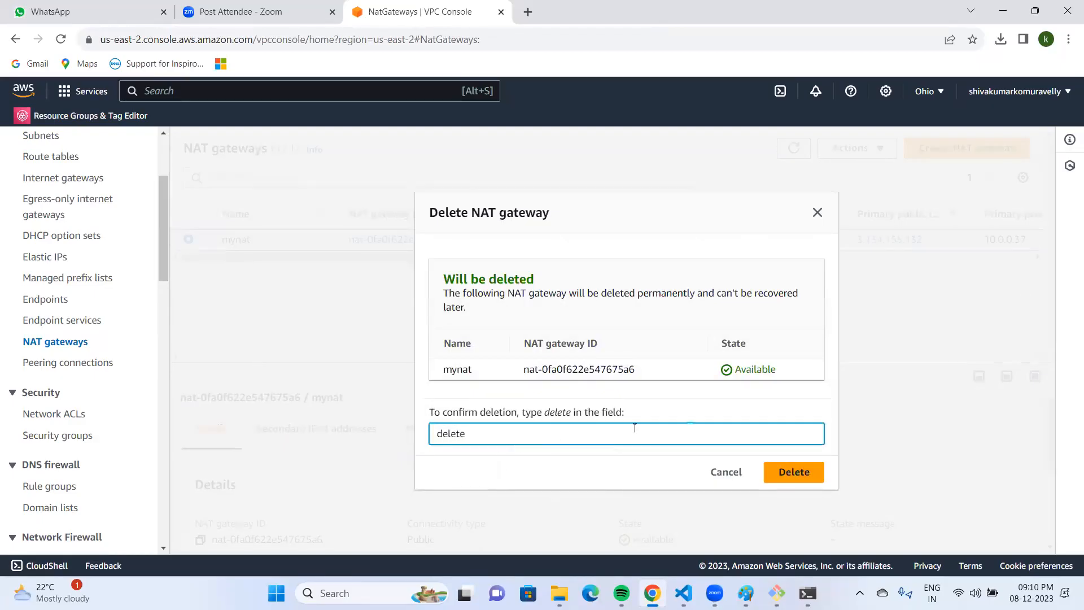
{"action": "left_click", "coordinate": [813, 474]}
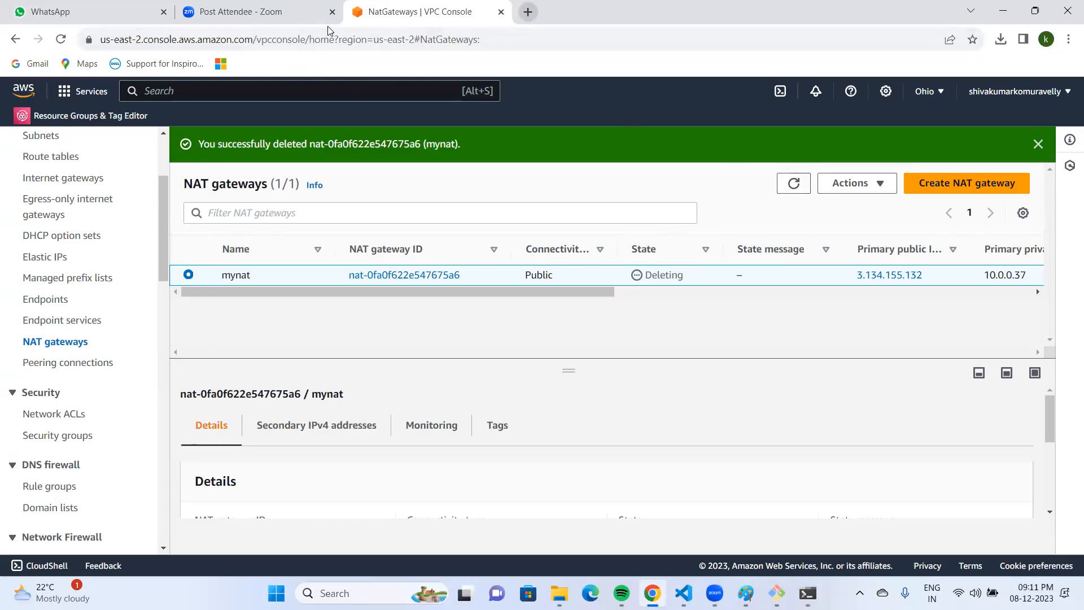
Step: Load console.aws.amazon.com in the browser's Zoom tab and open the list of running EC2 instances
{"action": "left_click", "coordinate": [310, 17]}
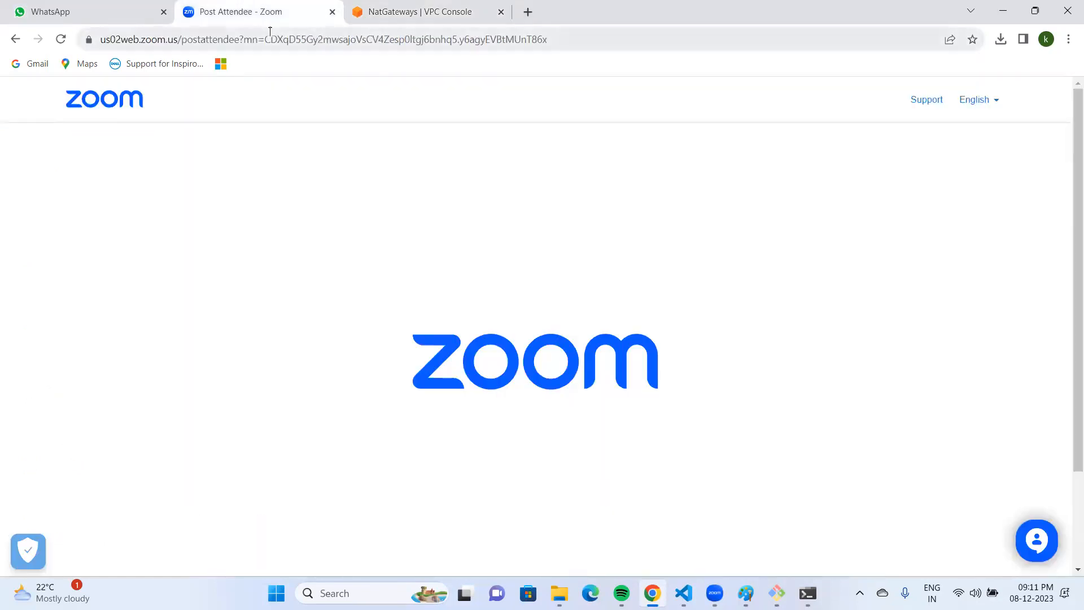
{"action": "left_click", "coordinate": [269, 41]}
{"action": "type", "text": "co"}
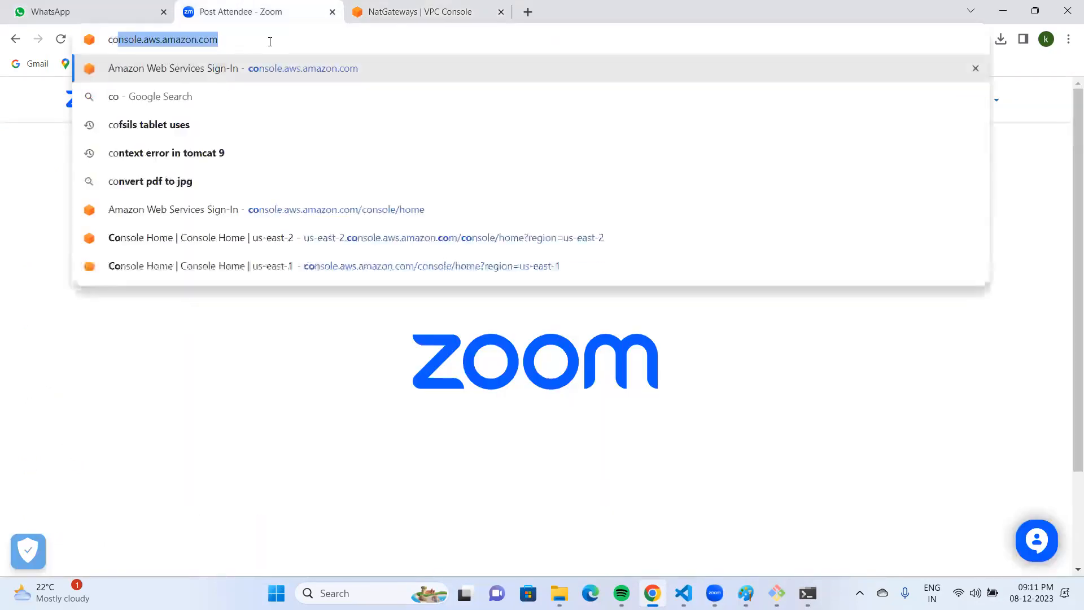
{"action": "key", "text": "Return"}
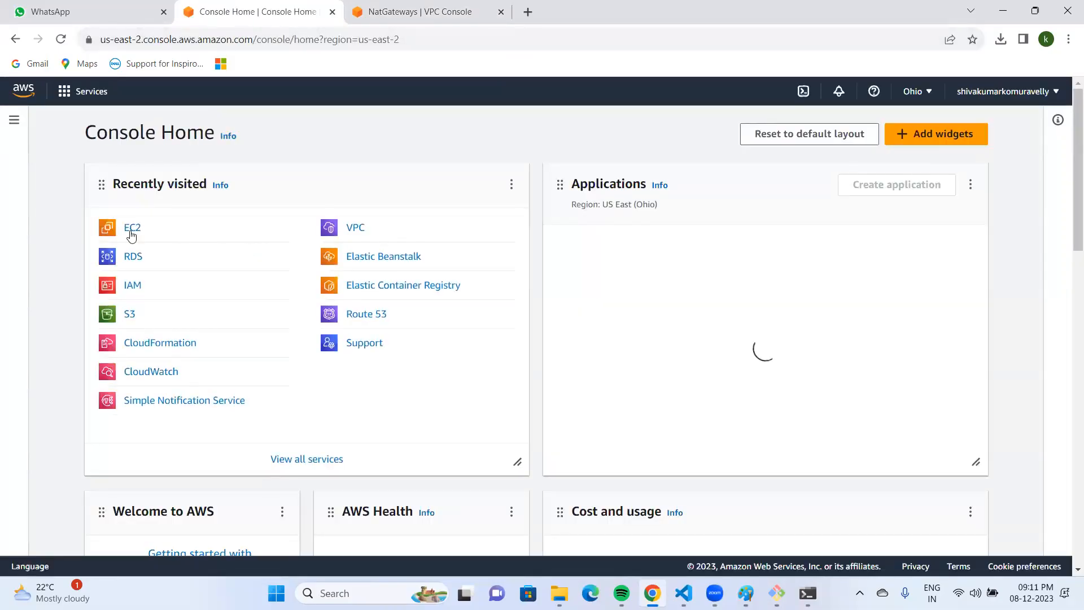
{"action": "left_click", "coordinate": [130, 226]}
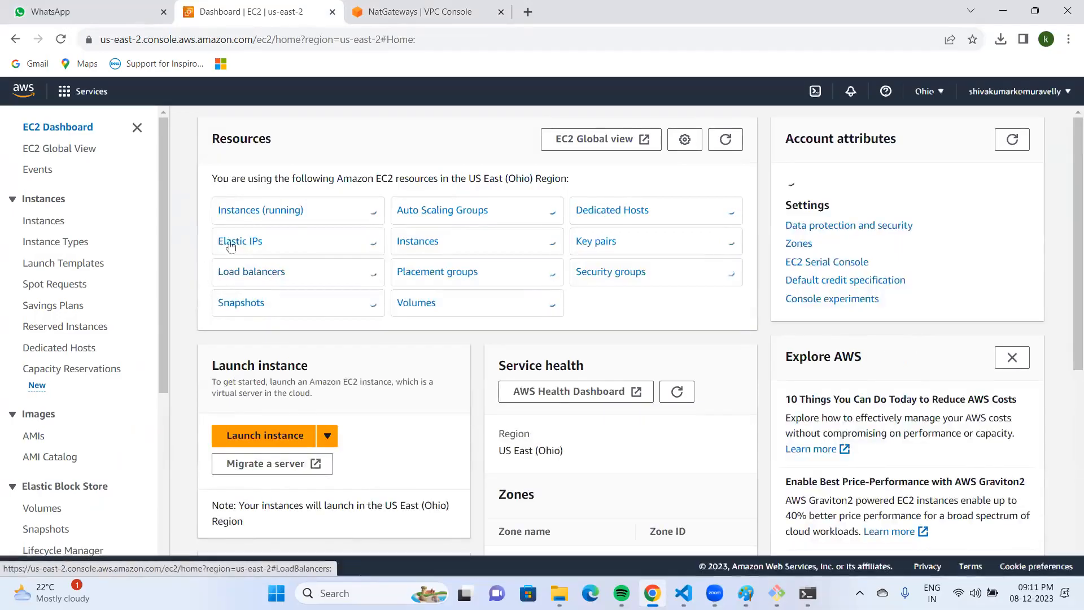
{"action": "left_click", "coordinate": [249, 213]}
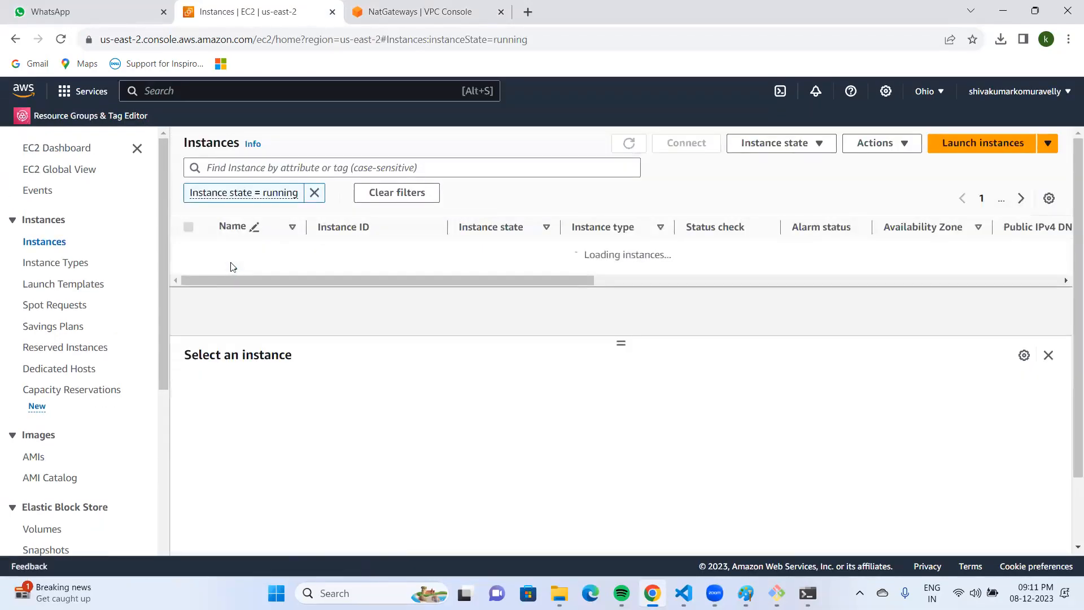
Step: Terminate the dbserver and webserver instances, refresh the instances list, and remove its running-state filter
{"action": "left_click", "coordinate": [188, 228]}
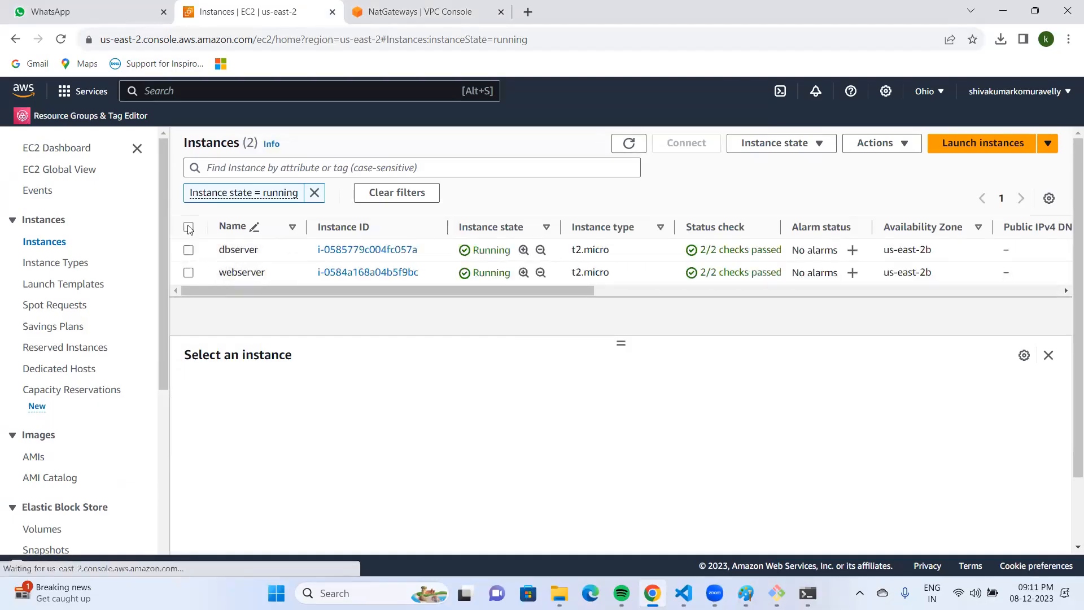
{"action": "left_click", "coordinate": [779, 144]}
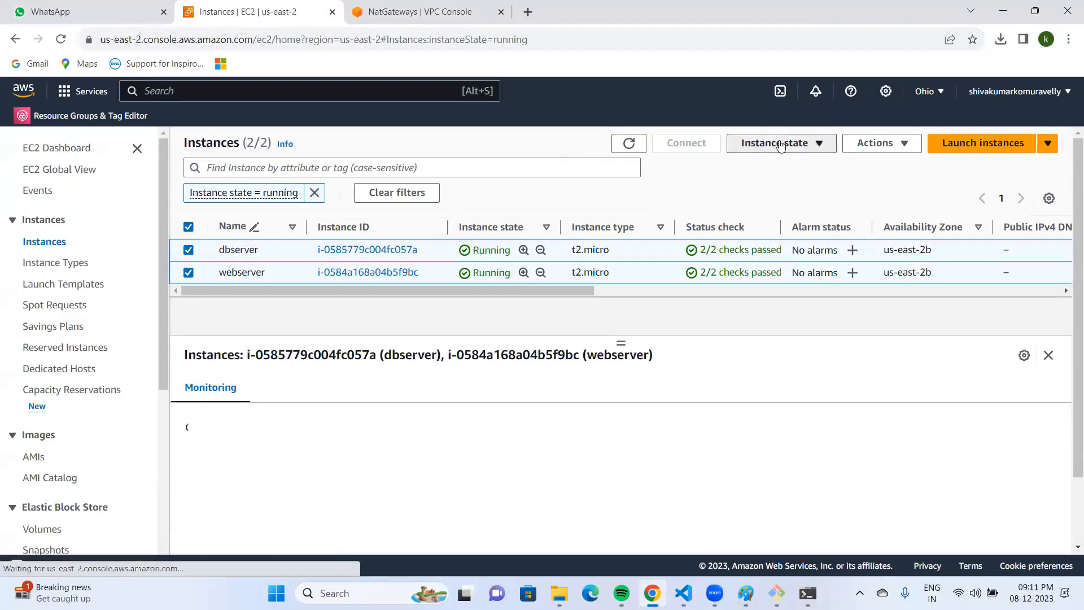
{"action": "left_click", "coordinate": [773, 251]}
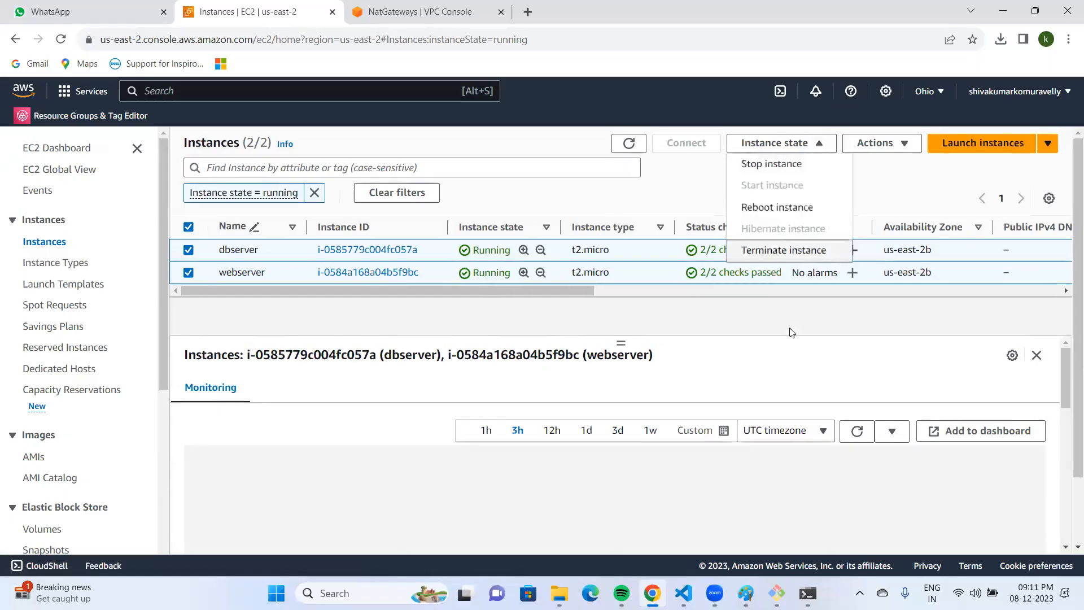
{"action": "left_click", "coordinate": [861, 457]}
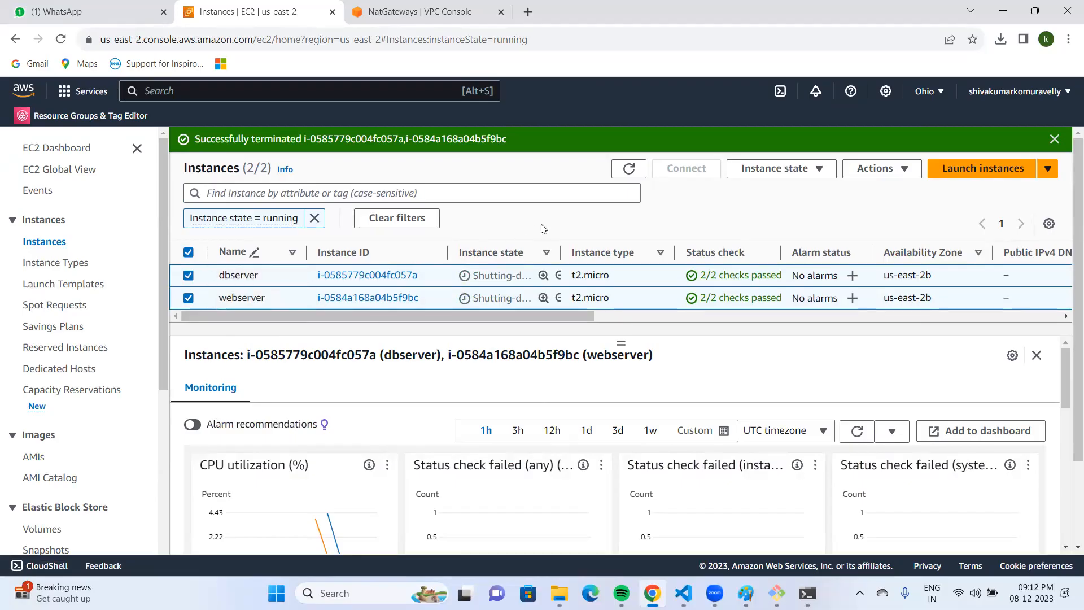
{"action": "left_click", "coordinate": [629, 169]}
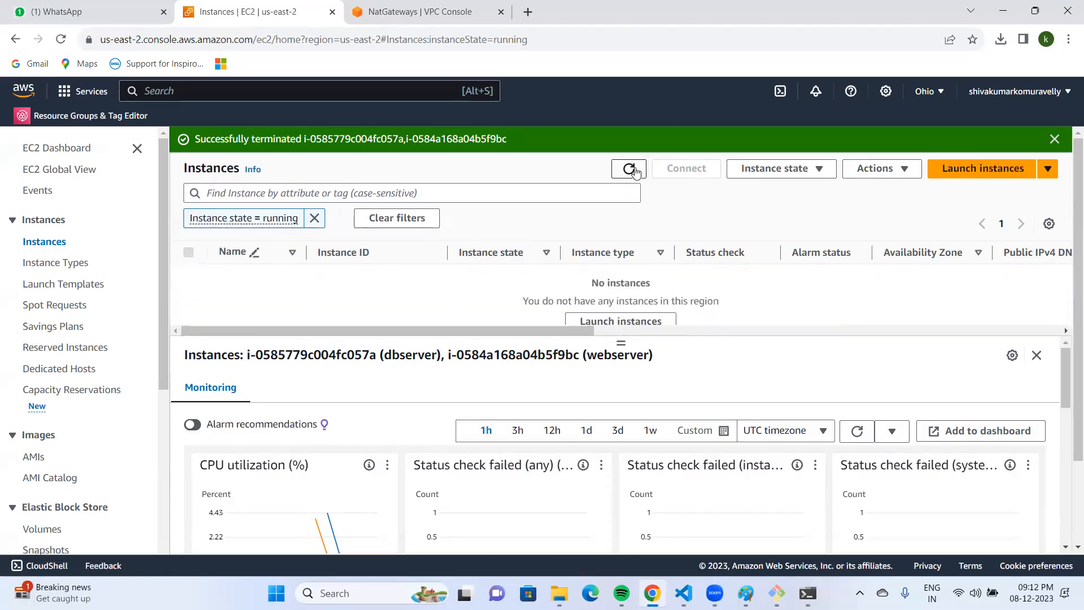
{"action": "left_click", "coordinate": [315, 217]}
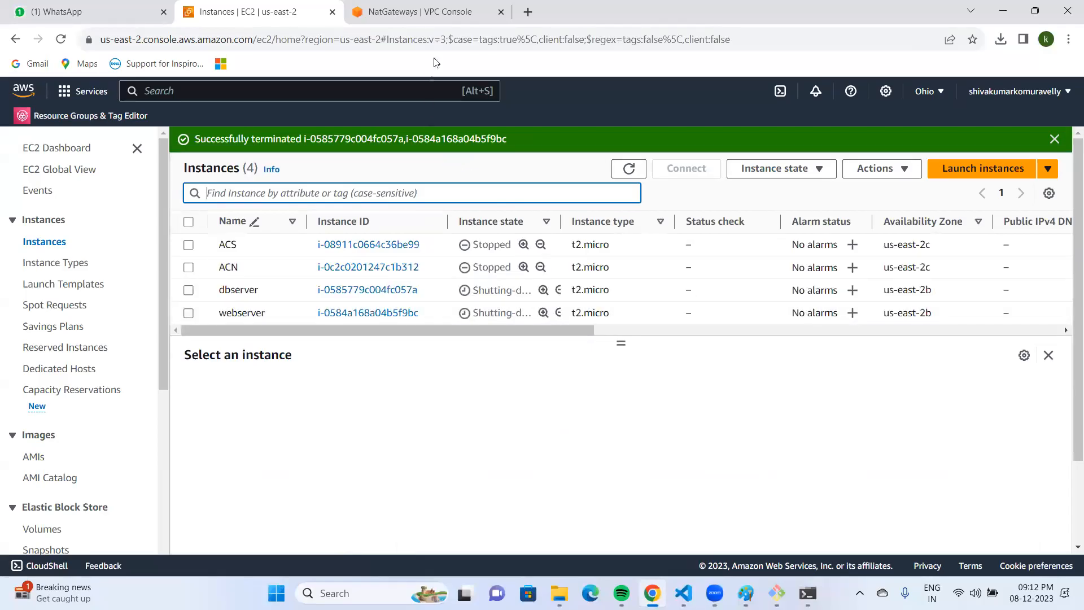
Step: Return to the VPC console's NAT gateways list and refresh it to check the deletion state of mynat
{"action": "left_click", "coordinate": [431, 20]}
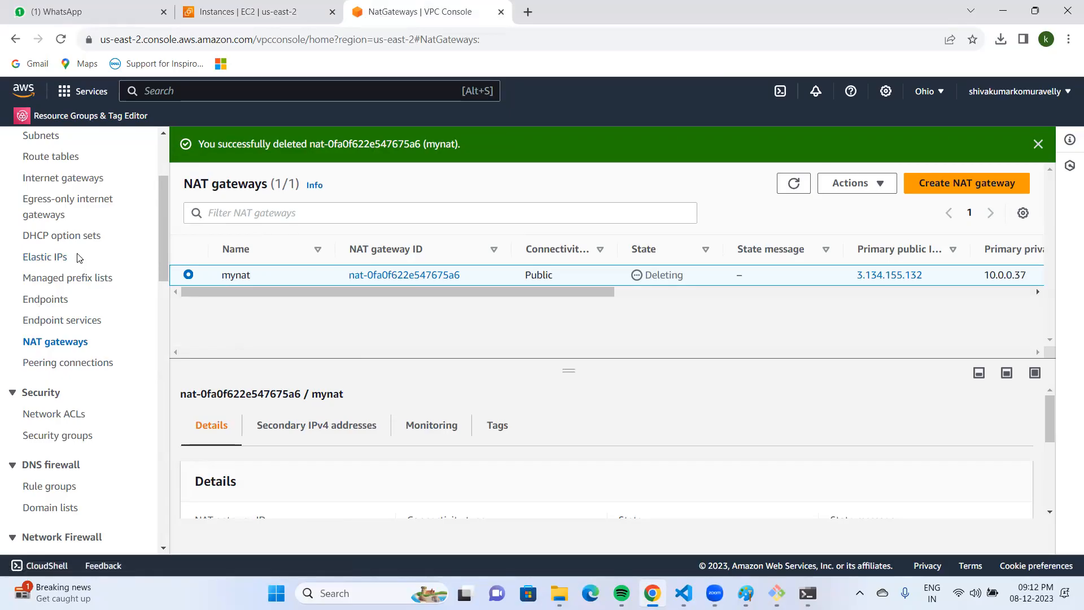
{"action": "mouse_move", "coordinate": [162, 253]}
{"action": "left_mouse_down"}
{"action": "mouse_move", "coordinate": [166, 276]}
{"action": "mouse_move", "coordinate": [168, 249]}
{"action": "left_mouse_up"}
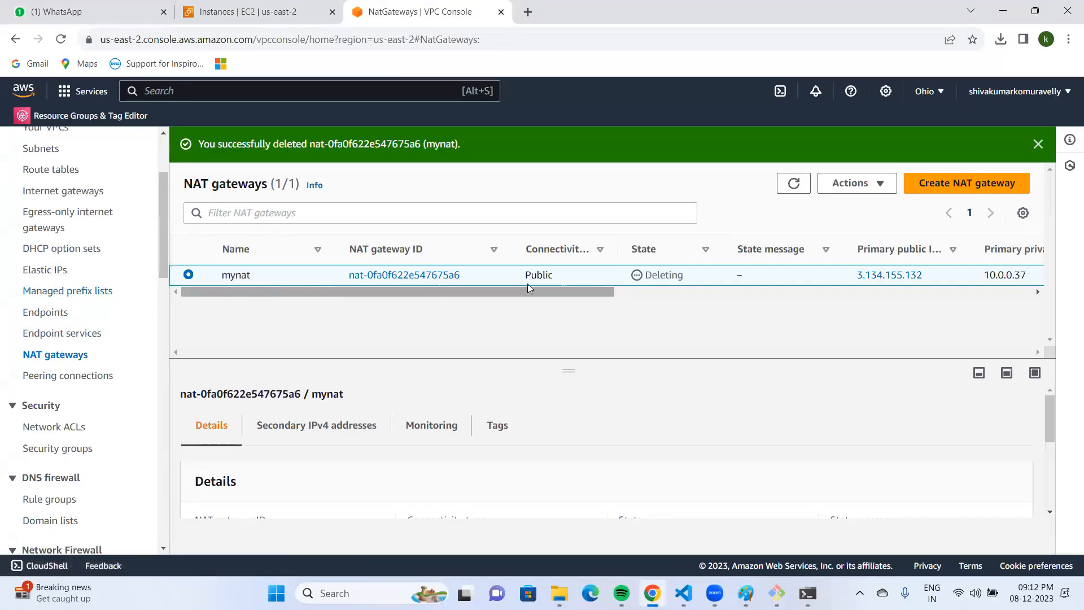
{"action": "left_click", "coordinate": [791, 182]}
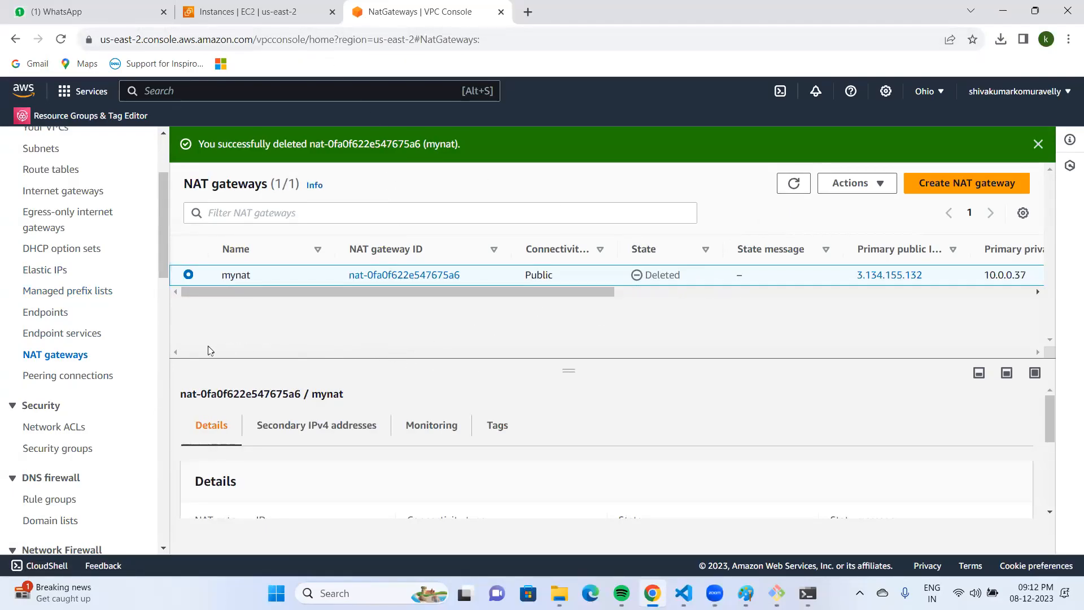
Step: Release the Elastic IP address 3.134.155.132 from the VPC console's Elastic IPs list
{"action": "left_click", "coordinate": [48, 272]}
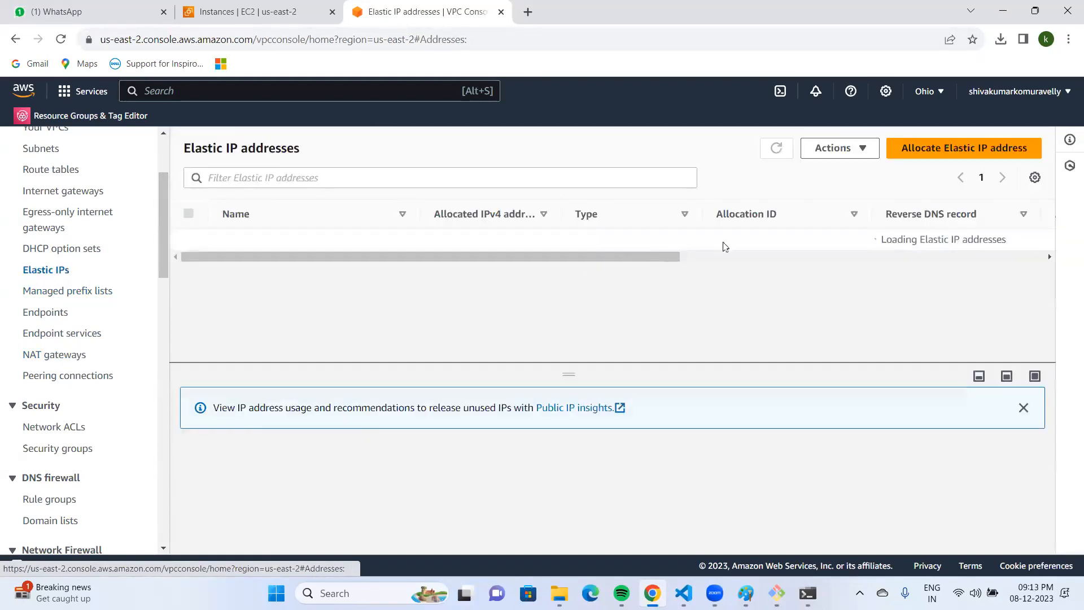
{"action": "left_click", "coordinate": [725, 246]}
{"action": "left_click", "coordinate": [837, 148]}
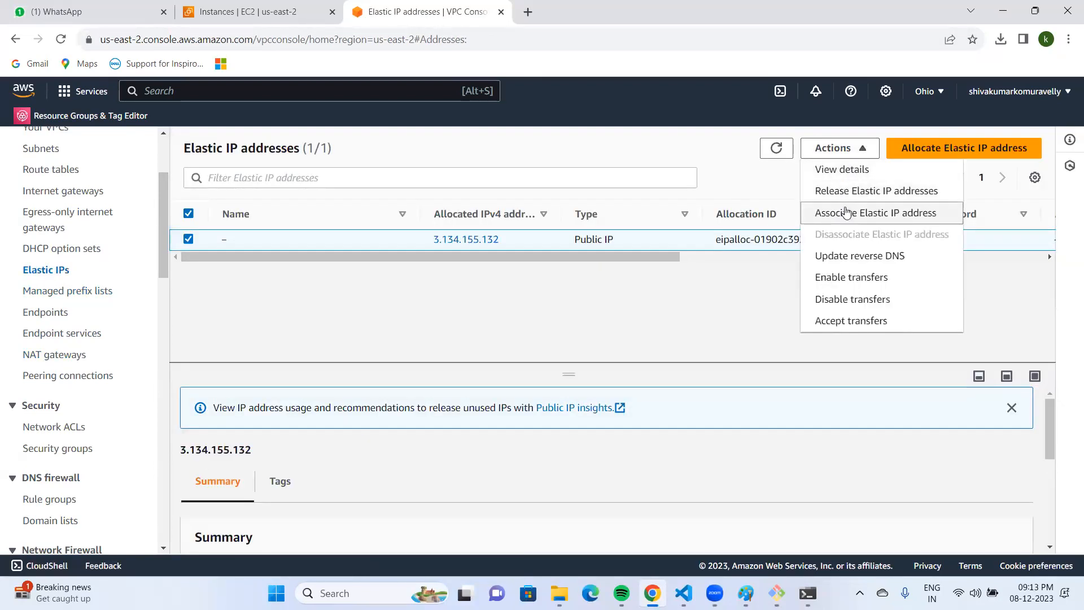
{"action": "left_click", "coordinate": [847, 191]}
{"action": "left_click", "coordinate": [913, 448]}
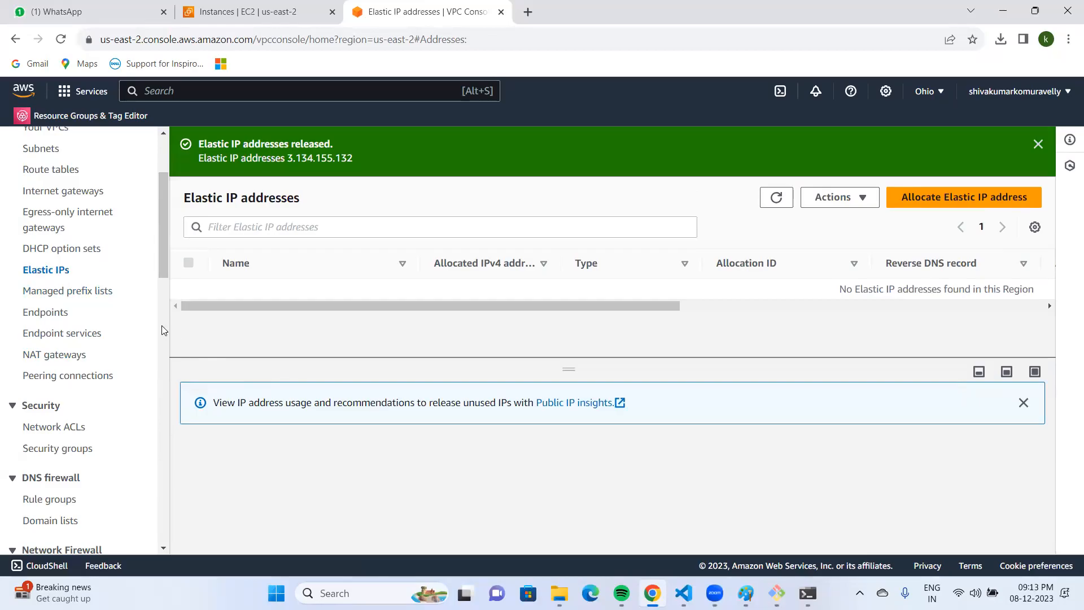
Step: Delete the VPC mymanualvpc together with its dependent resources, confirming the deletion with "delete"
{"action": "scroll", "coordinate": [162, 330], "scroll_direction": "up", "scroll_amount": 3}
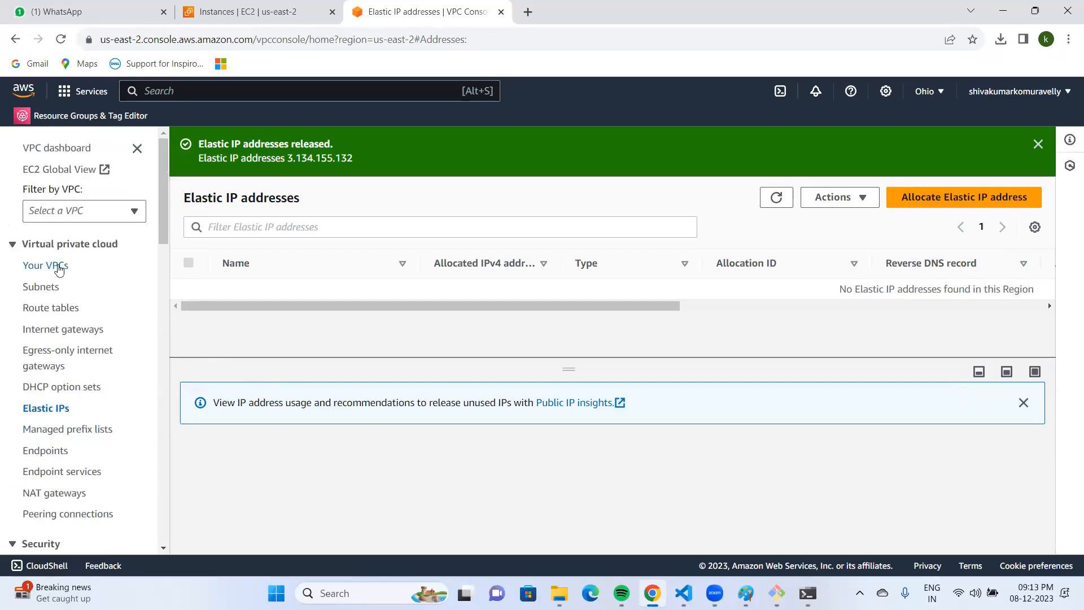
{"action": "left_click", "coordinate": [59, 266]}
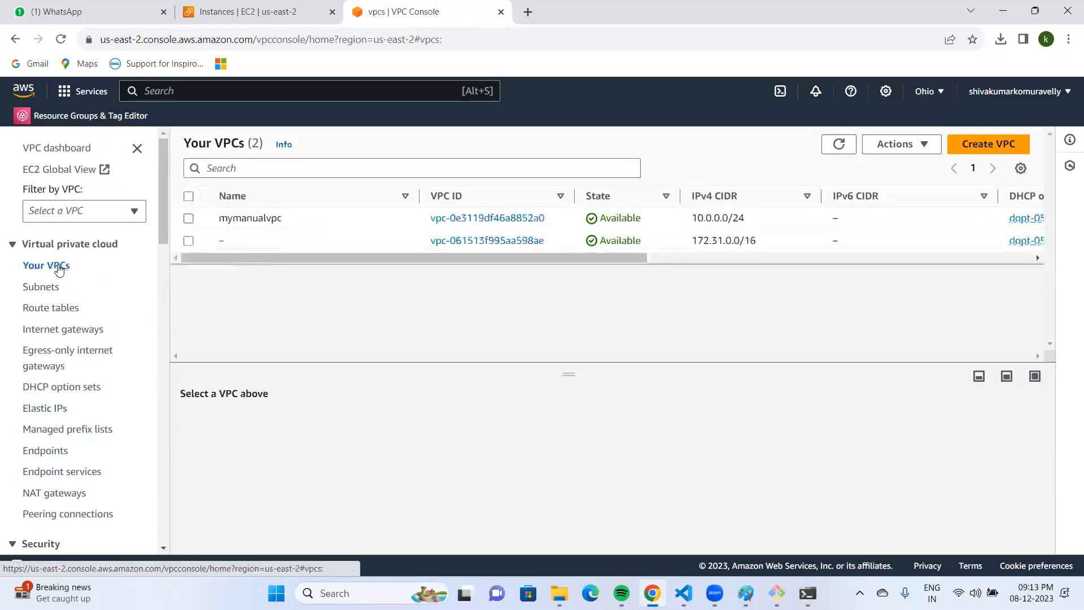
{"action": "left_click", "coordinate": [188, 218]}
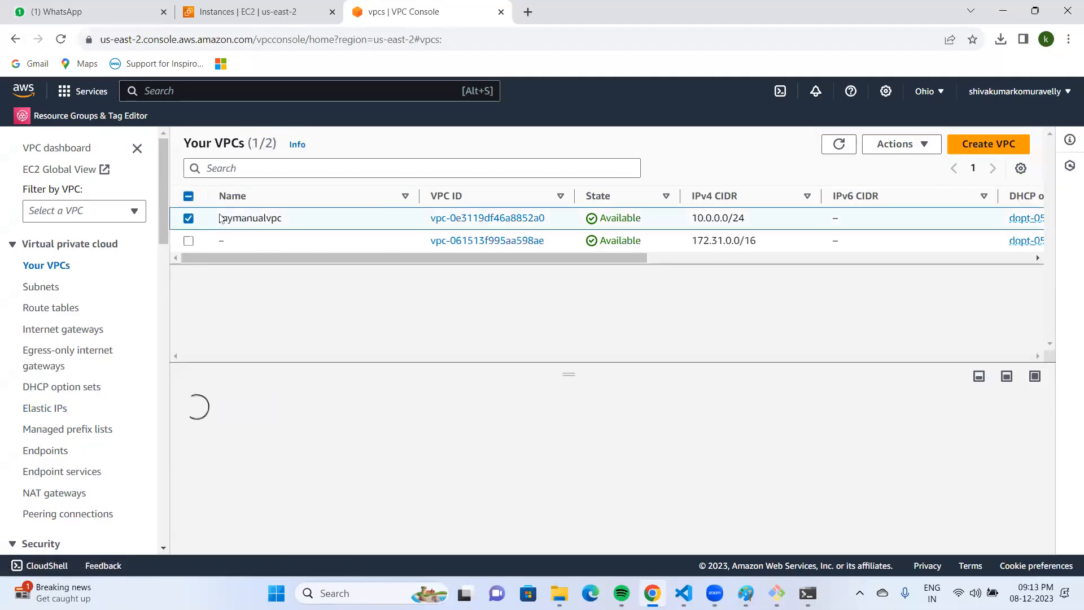
{"action": "left_click", "coordinate": [904, 148]}
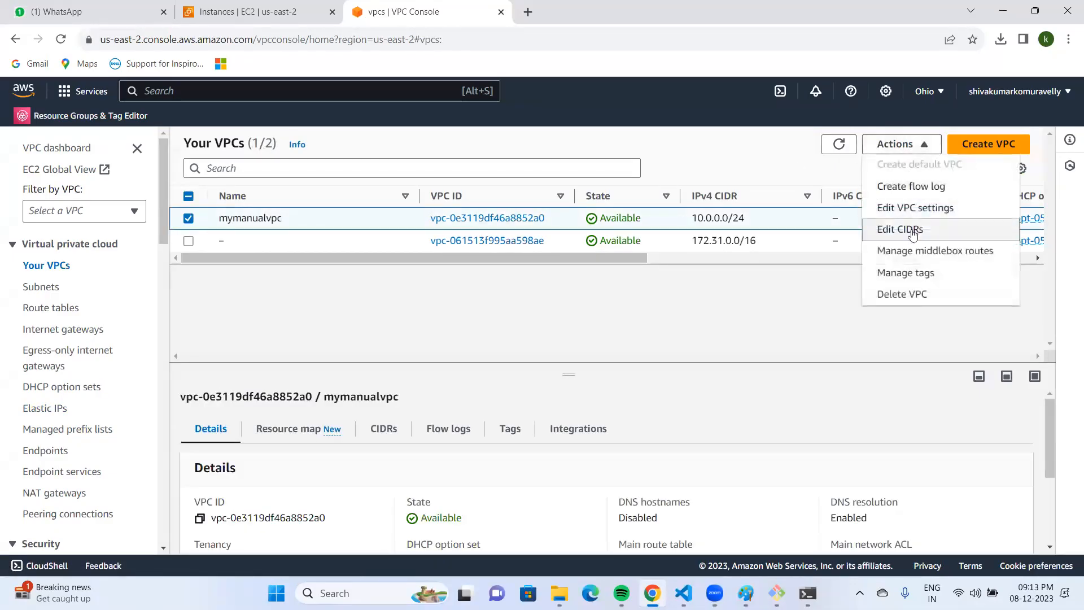
{"action": "left_click", "coordinate": [914, 296]}
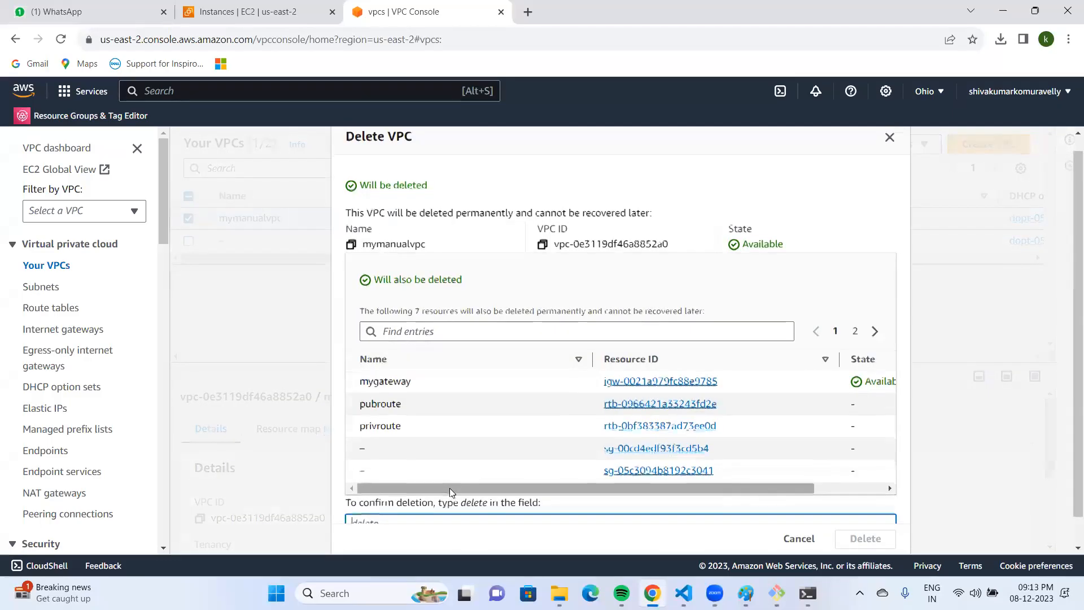
{"action": "scroll", "coordinate": [449, 488], "scroll_direction": "down", "scroll_amount": 1}
{"action": "type", "text": "delete"}
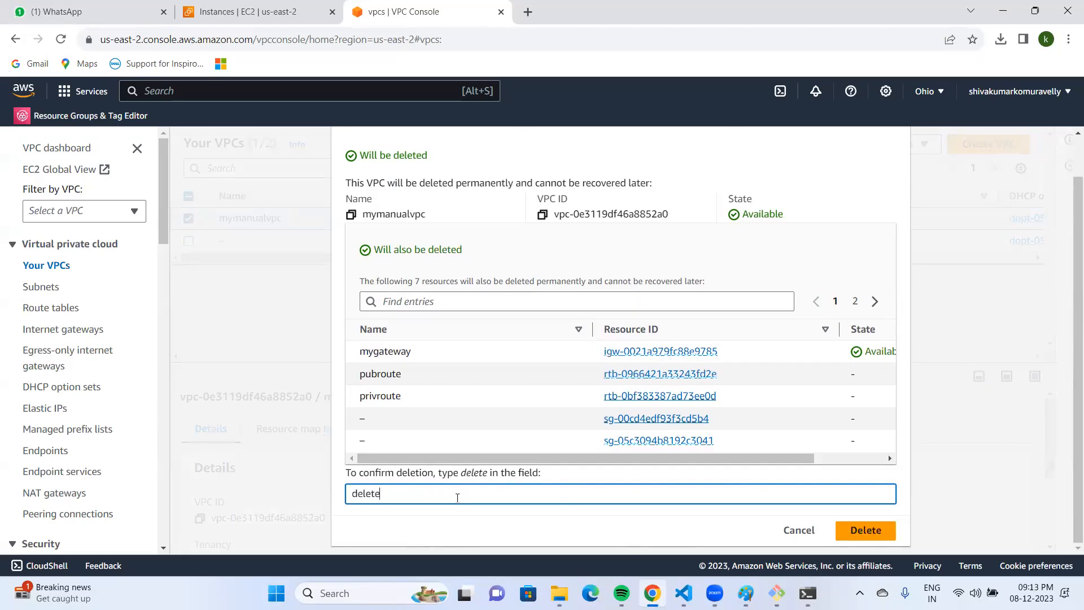
{"action": "left_click", "coordinate": [862, 530]}
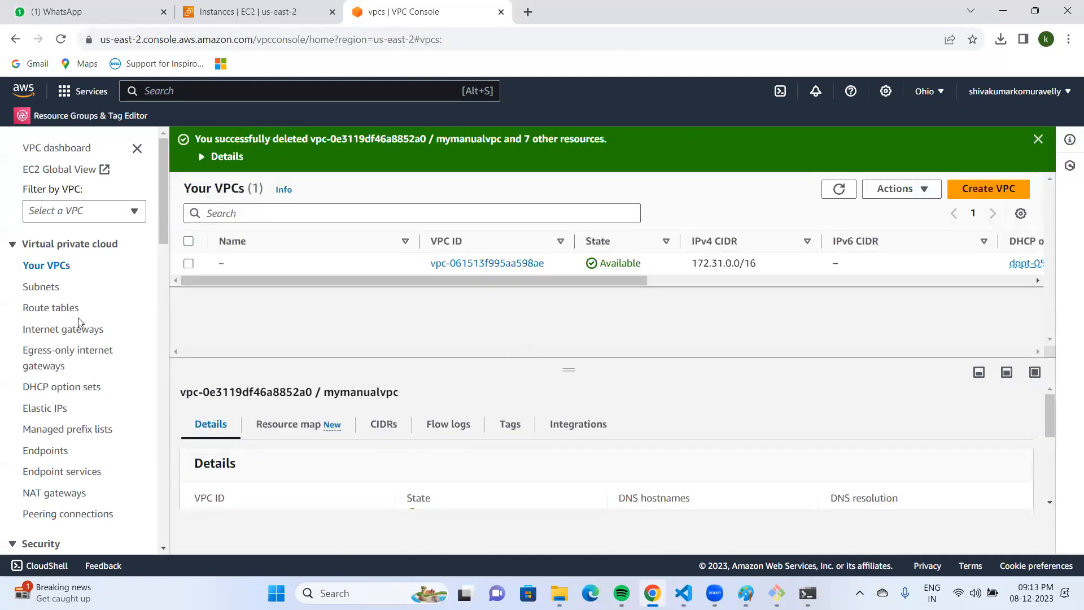
Step: Check the Elastic IP addresses and NAT gateways lists for leftover resources, refreshing the NAT gateways list
{"action": "left_click", "coordinate": [52, 408]}
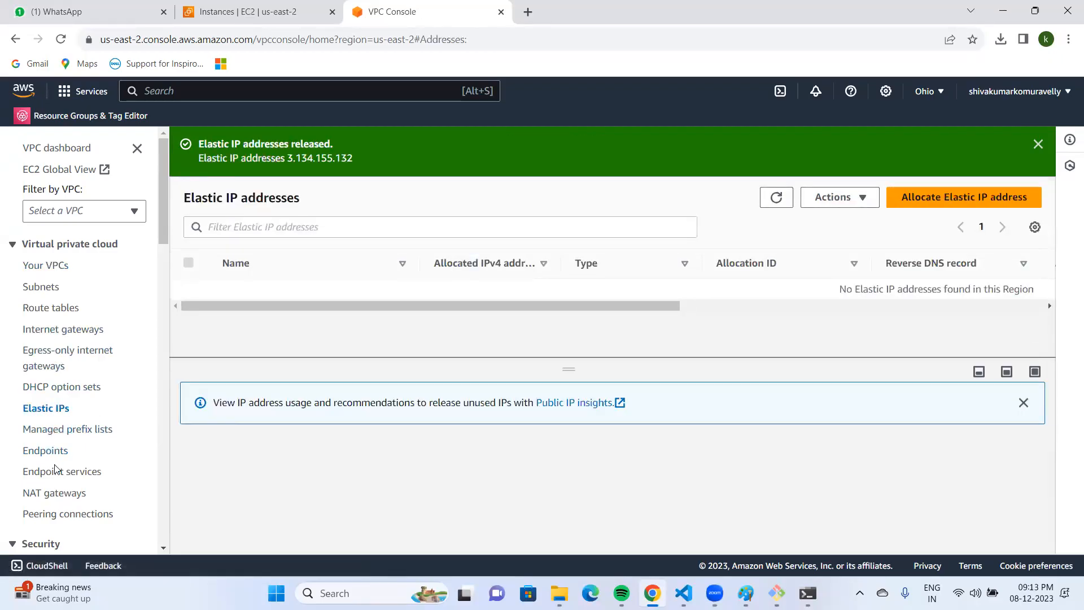
{"action": "left_click", "coordinate": [54, 493]}
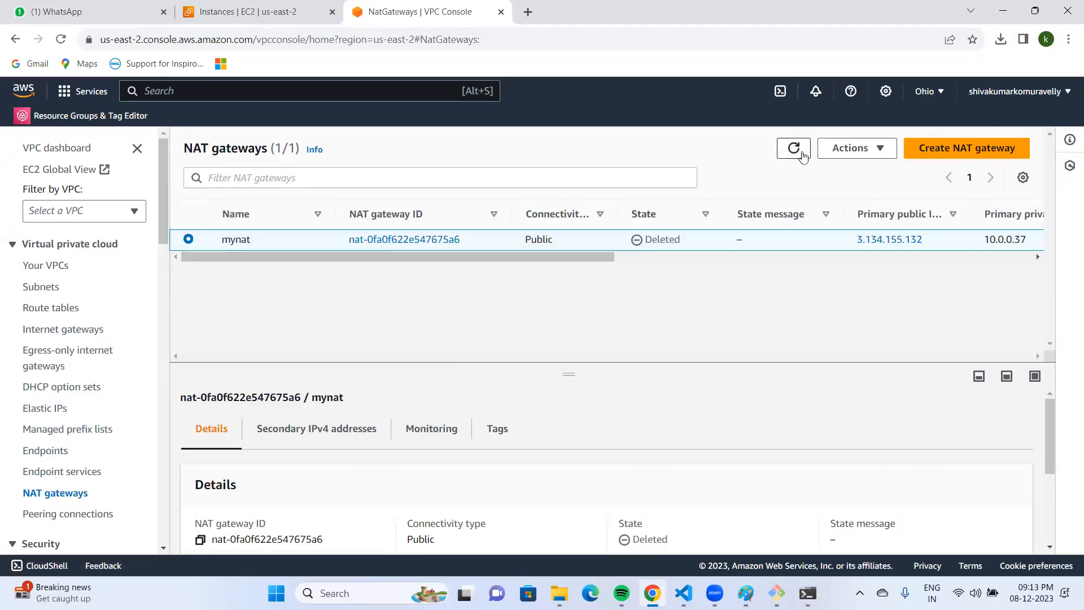
{"action": "left_click", "coordinate": [797, 154]}
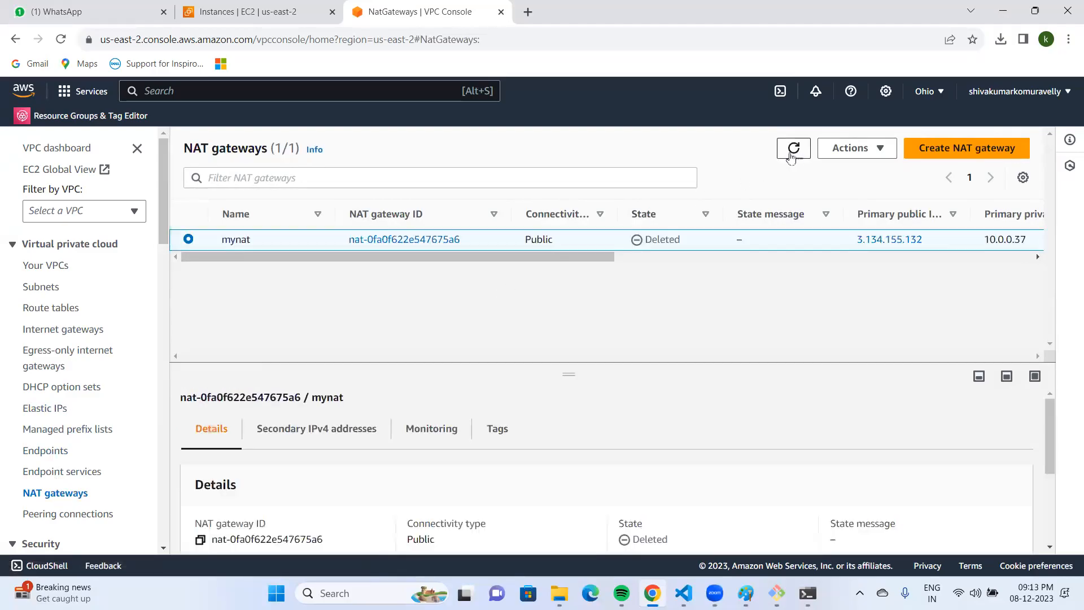